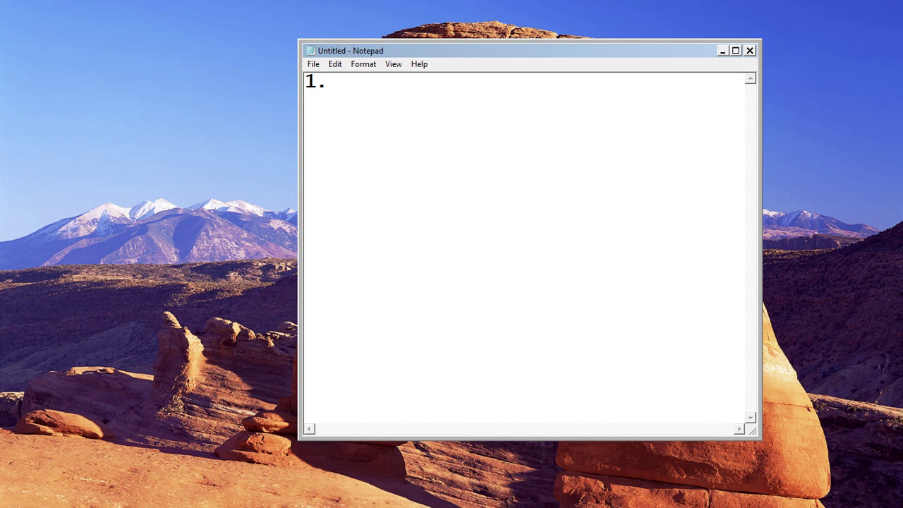
Write "Create VPC" as item 1 of the numbered list and start item 2
type("Create VPC")
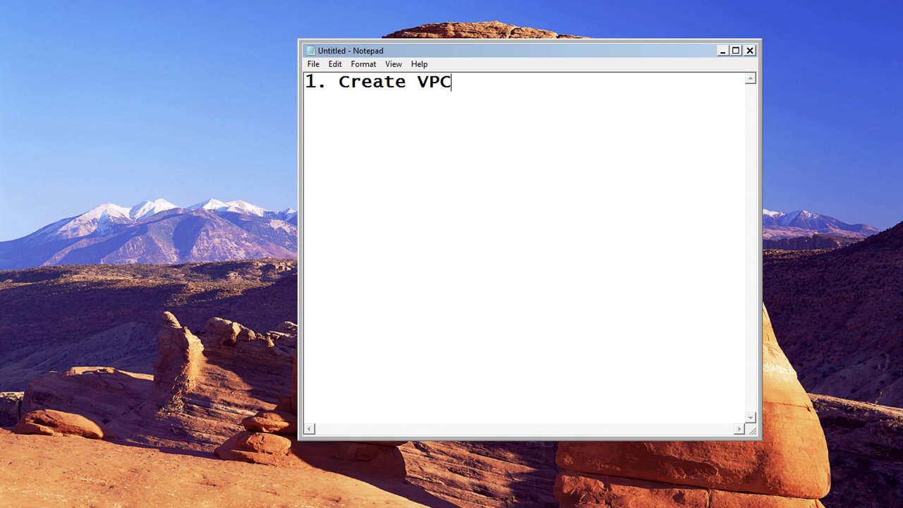
key("Return")
type("2.")
Insert two blank lines above the numbered list to make room for a heading
left_click(305, 82)
key("Return")
key("Return")
key("Up")
key("Up")
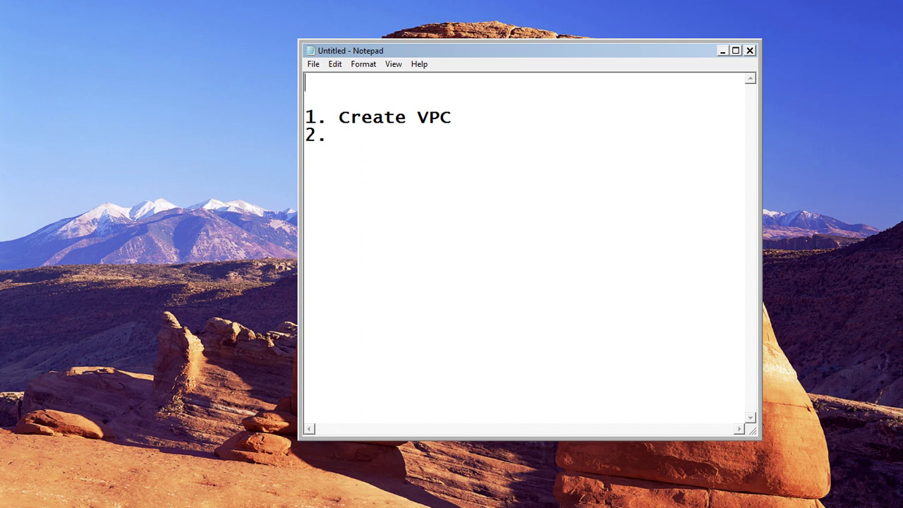
key("Delete")
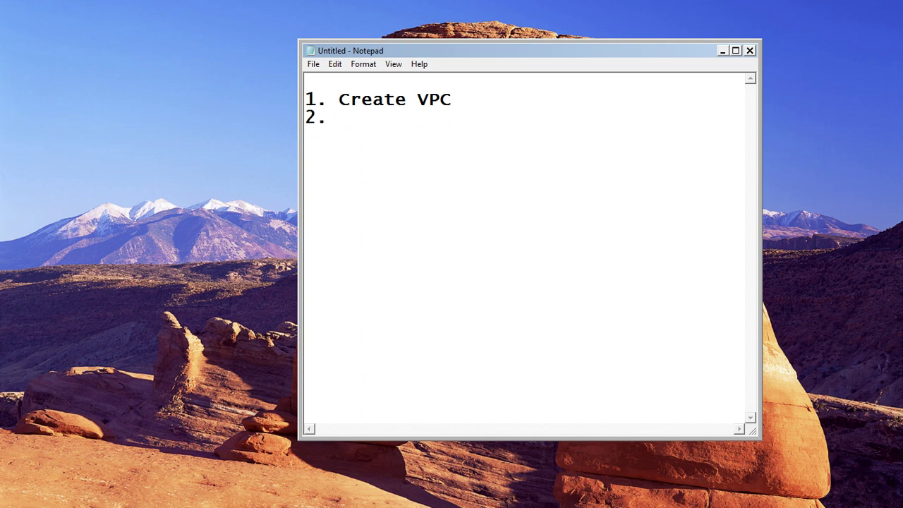
key("Delete")
key("Return")
key("Return")
key("Up")
left_click(328, 135)
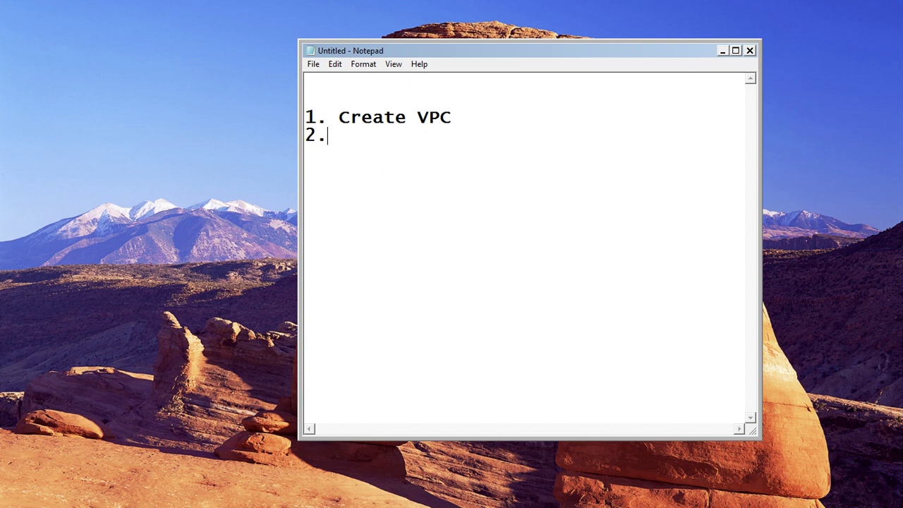
type("Lab")
key("BackSpace")
Write the heading "Lab 1. Setup a VPC with Public Subnet and launch a webserver" on the first line of the note
left_click(305, 83)
type("Lab ")
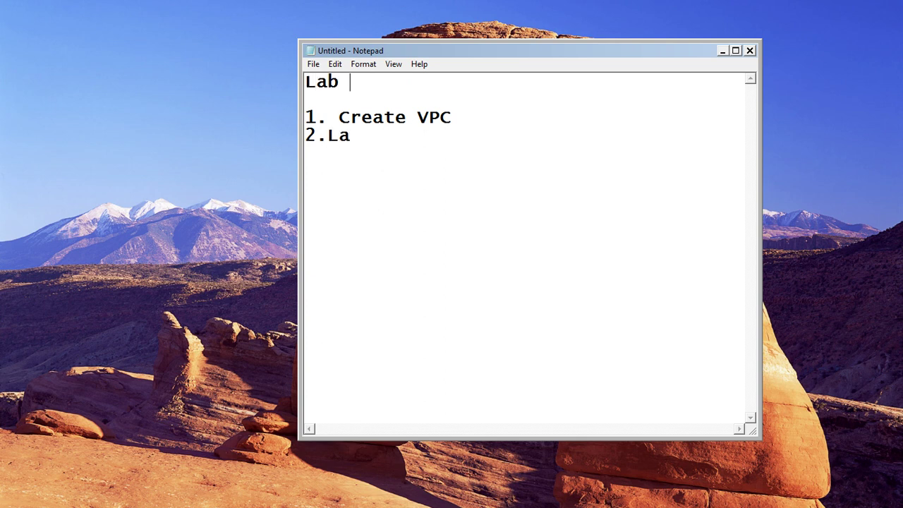
type("1. Setup ")
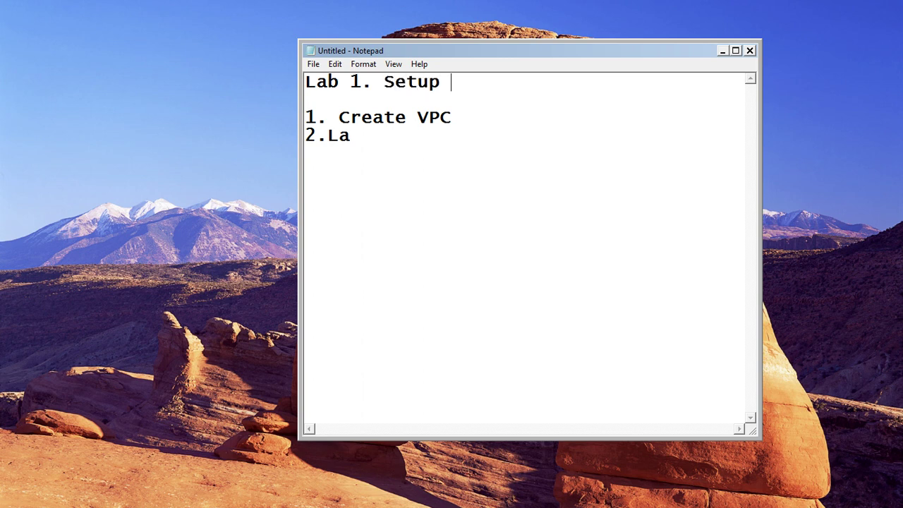
type("a VPC with ")
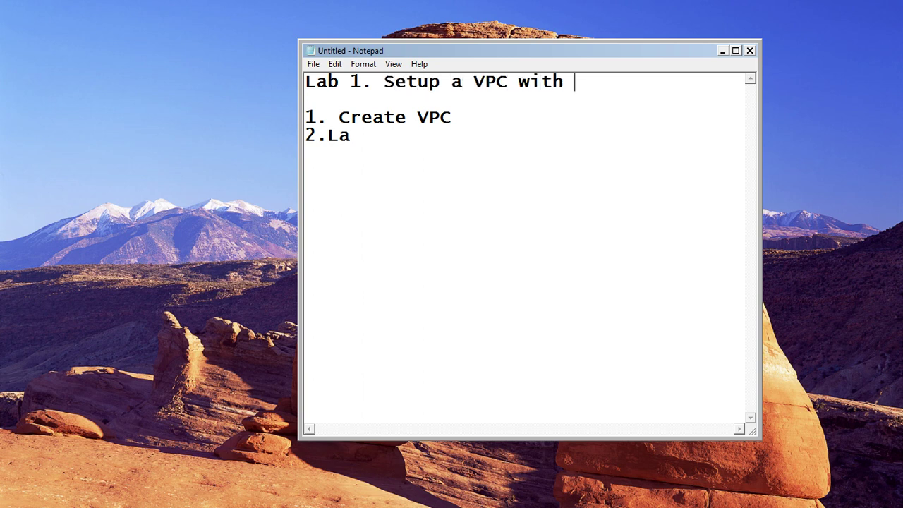
type("Public Subne")
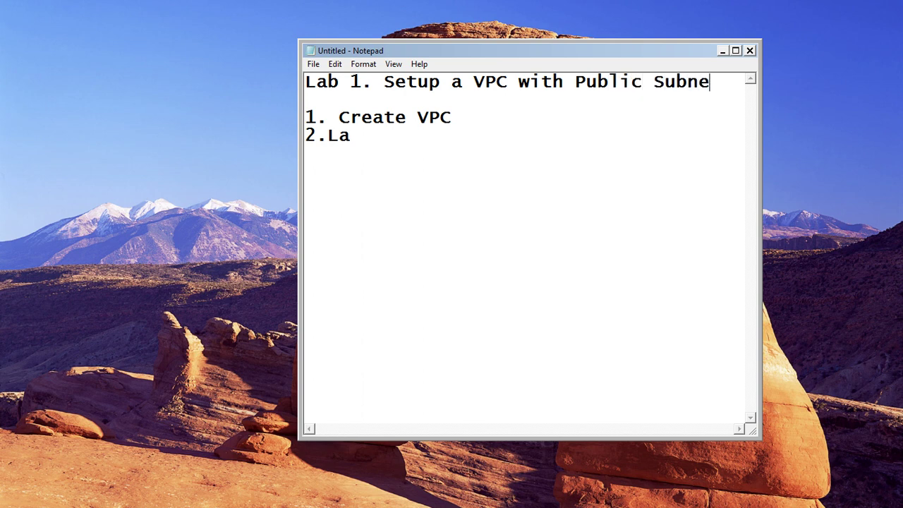
type("t and laucn")
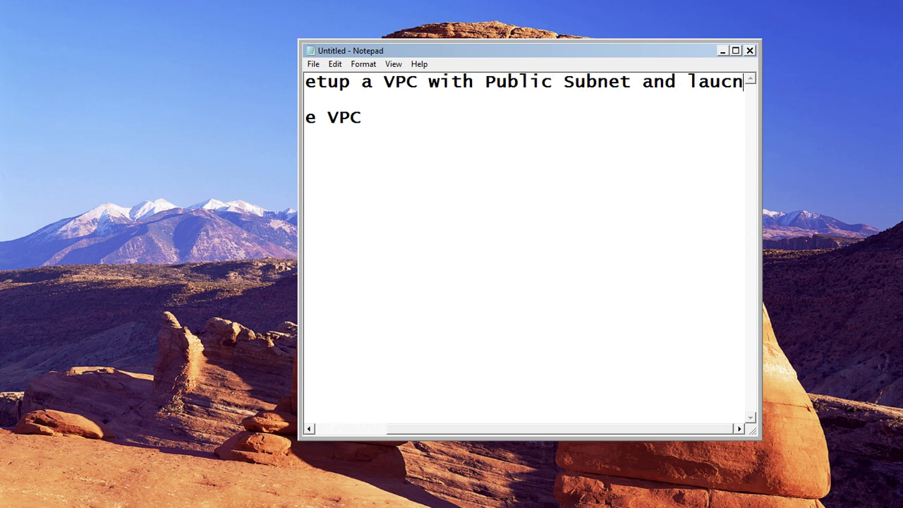
key("BackSpace")
key("BackSpace")
type("nch a ")
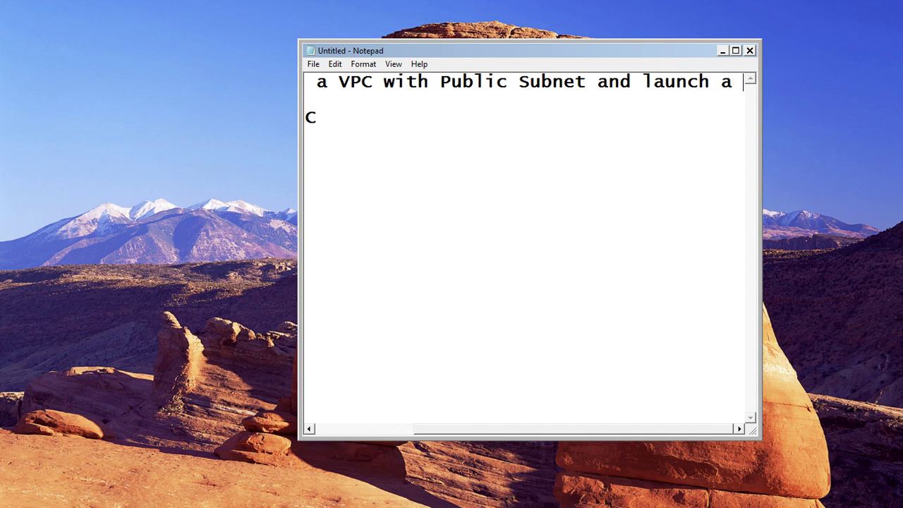
type("webserv er")
key("BackSpace")
key("BackSpace")
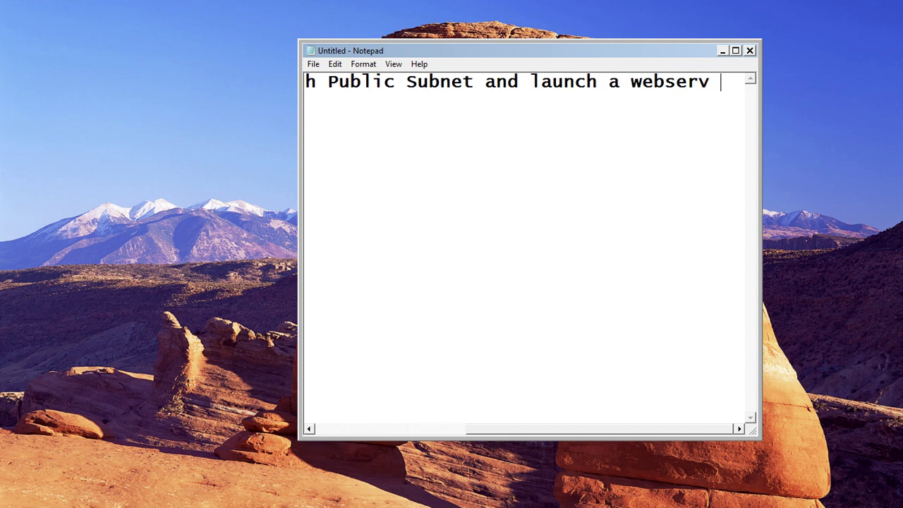
key("BackSpace")
type("er")
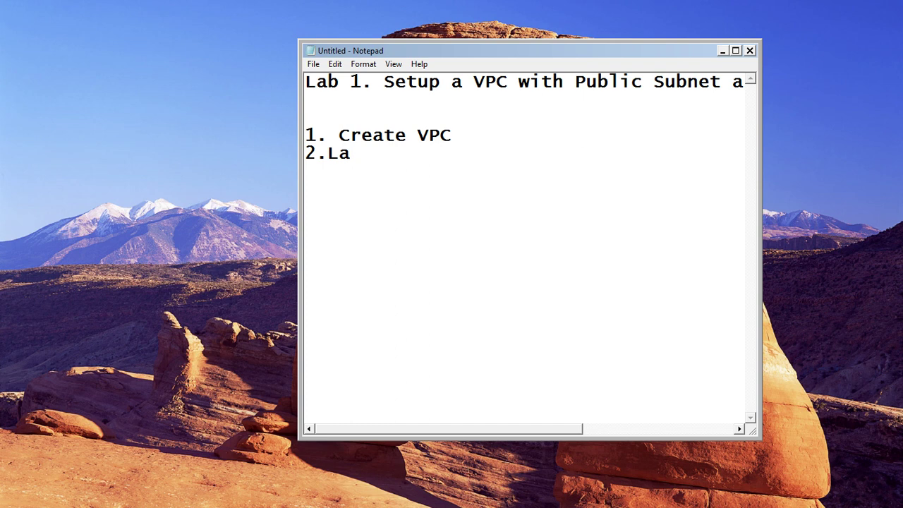
Maximize the note and add the line "Lab 2. Setup a Private Subnet with a DB server" directly below the Lab 1 heading
left_click(735, 50)
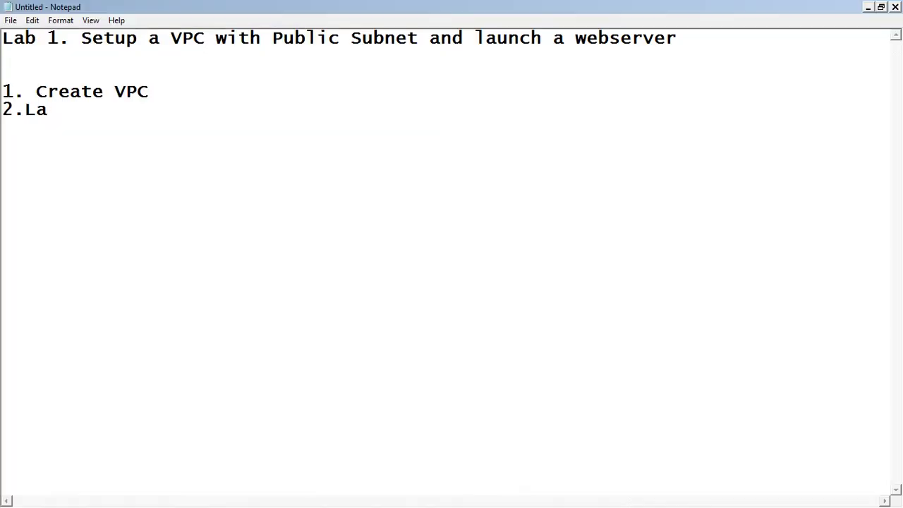
key("Left")
key("Return")
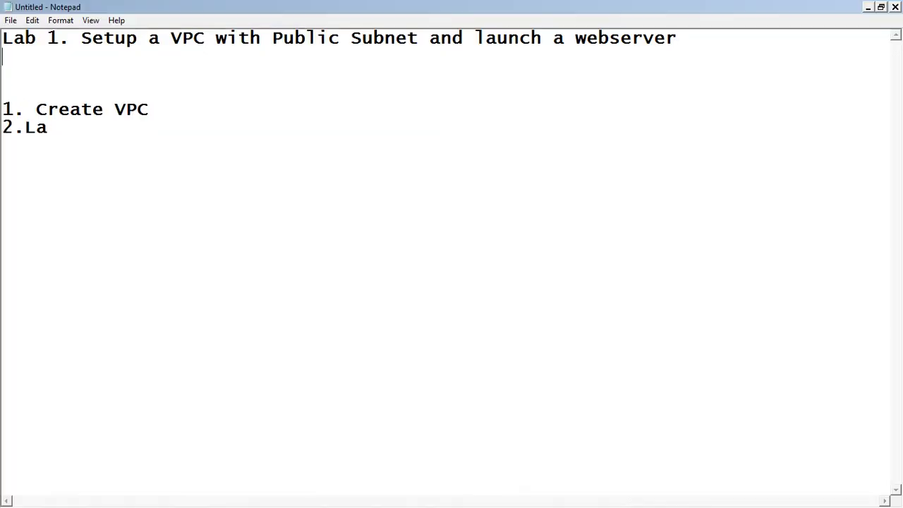
left_click(677, 39)
key("Return")
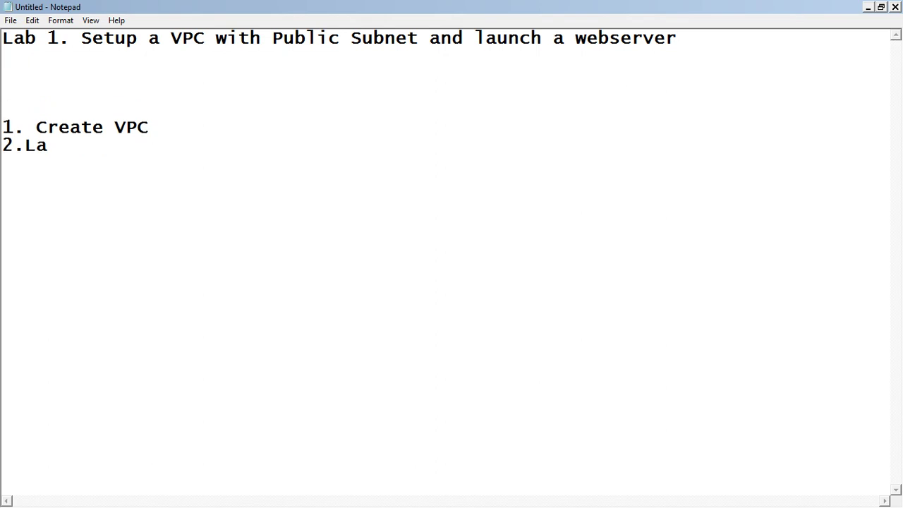
type("Lab 2. Se")
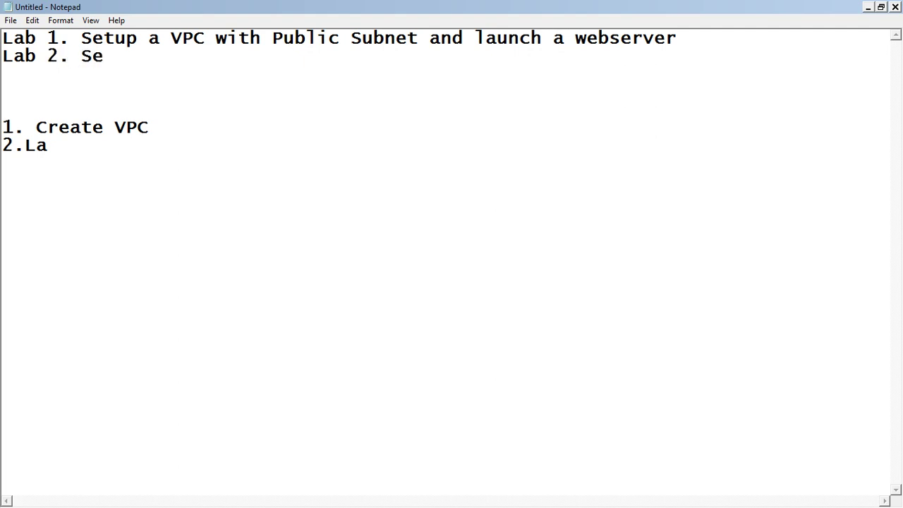
type("tup a Private Sub")
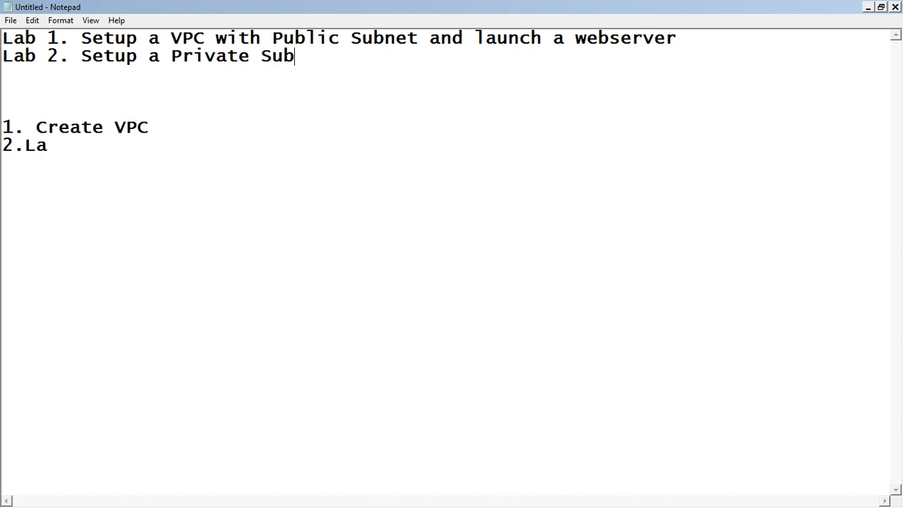
type("net with a DB ")
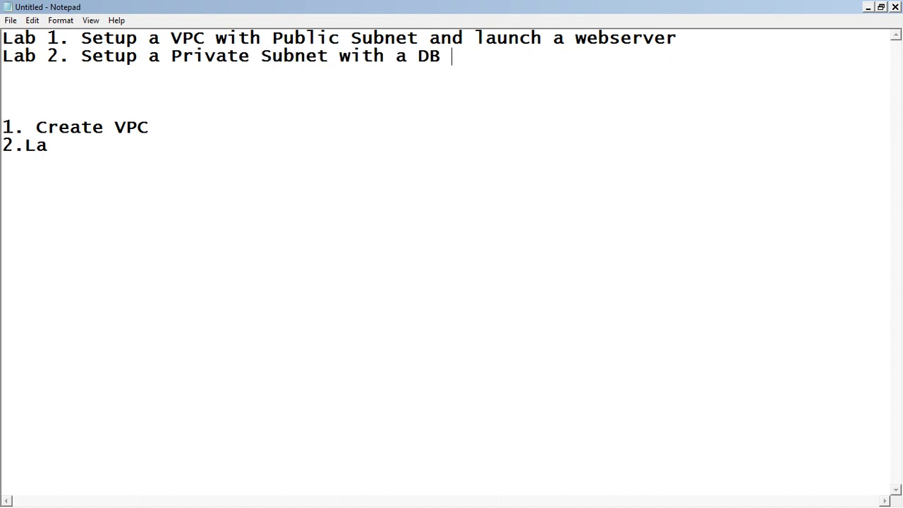
type("server")
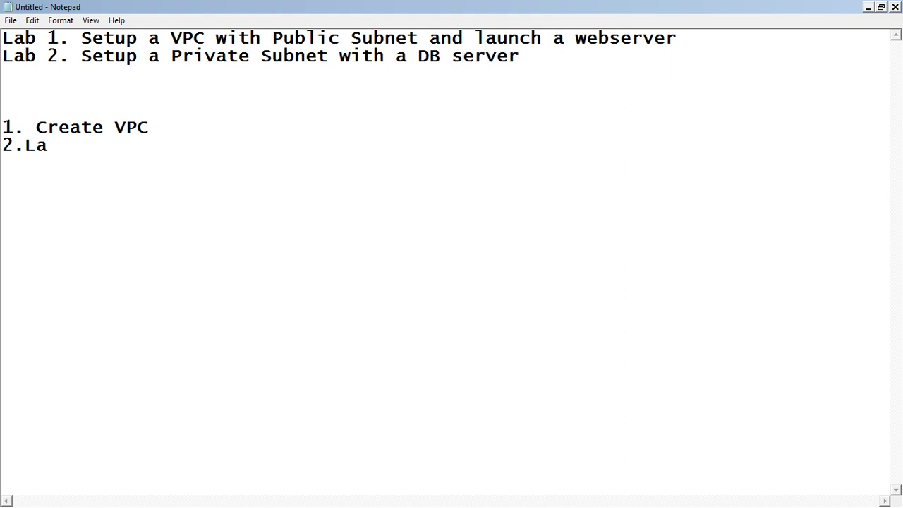
Replace the stray text in item 2 of the numbered list with "Create Subnet"
left_click(2, 73)
left_click(48, 145)
left_click(149, 128)
left_click(48, 146)
key("BackSpace")
key("BackSpace")
type("S")
key("BackSpace")
type("Create Subnet")
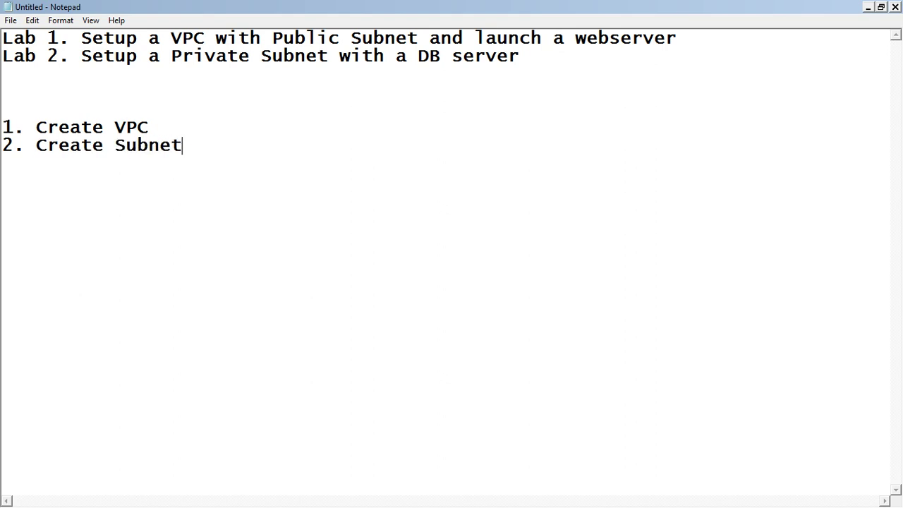
Start an empty item 3 on the line below "Create Subnet" in the list
key("Return")
left_click(70, 146)
type("3.")
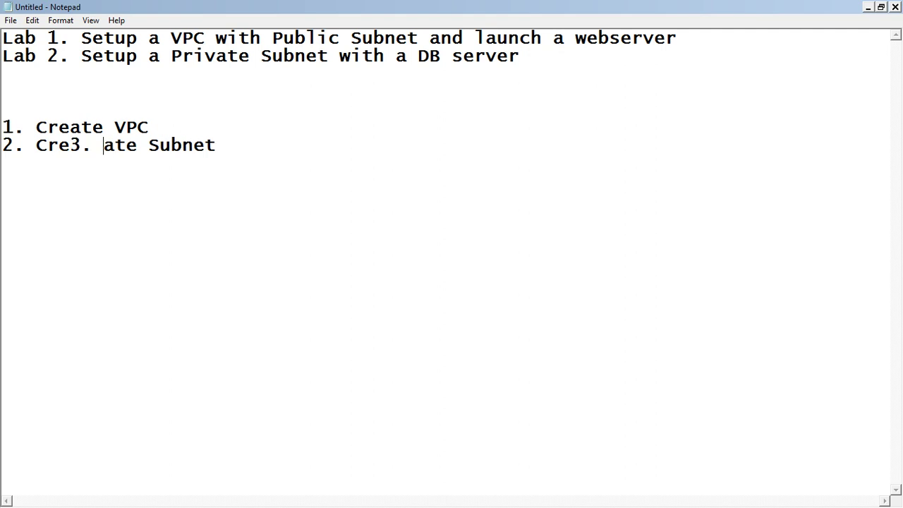
key("BackSpace")
key("BackSpace")
key("BackSpace")
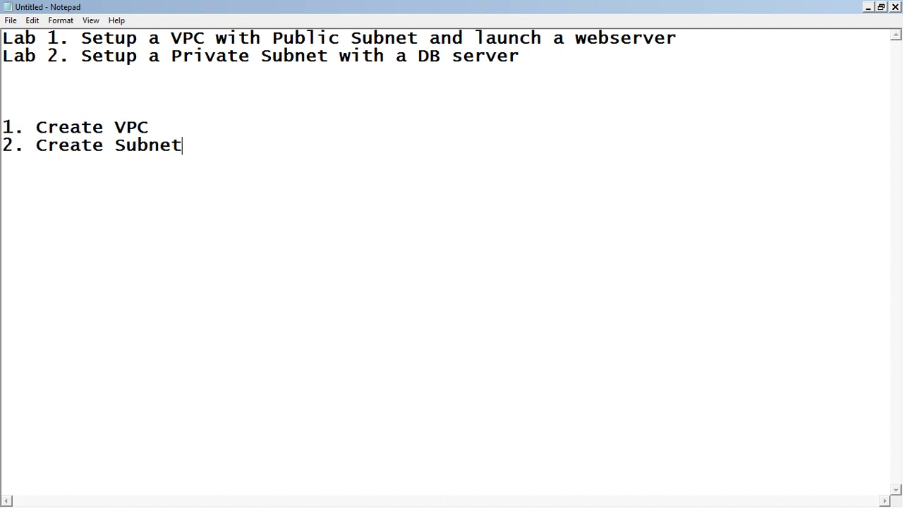
left_click(2, 163)
type("3.")
Switch to the AWS VPC console in Chrome, maximize and reload it, and open the list of VPCs
key("alt+Tab")
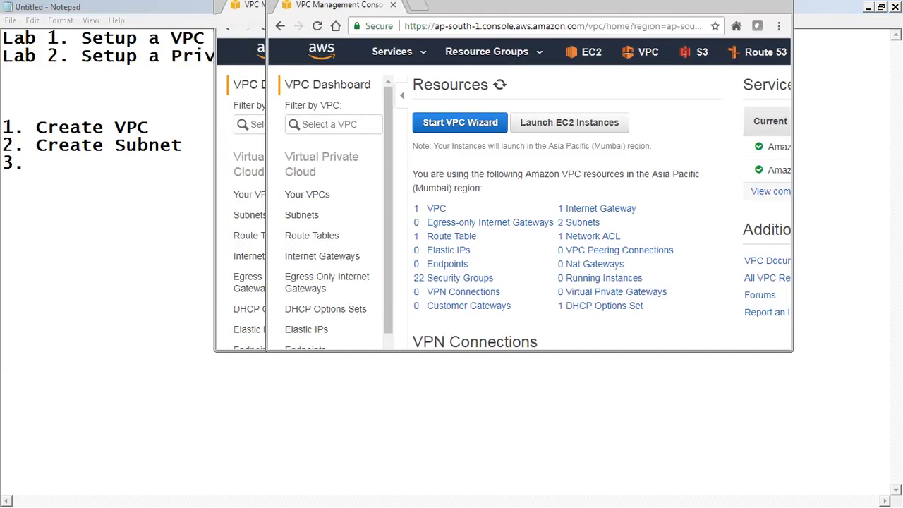
key("super+Up")
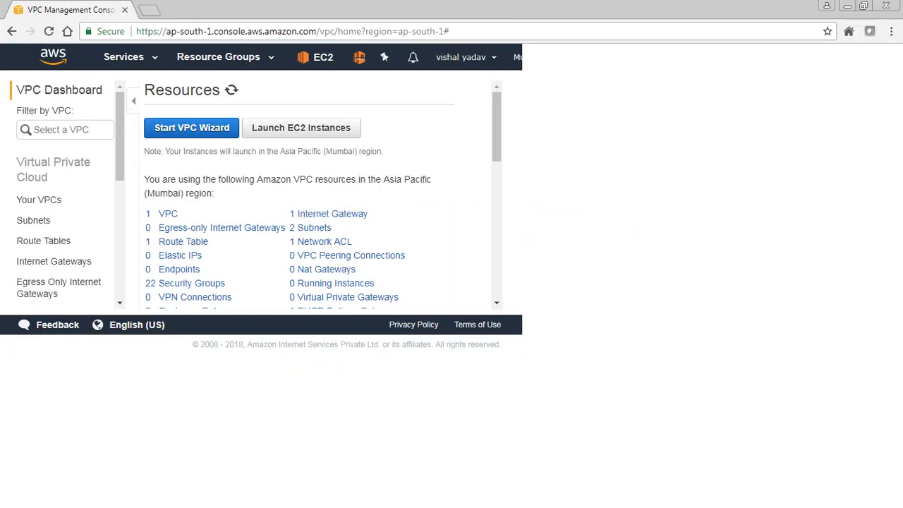
key("F5")
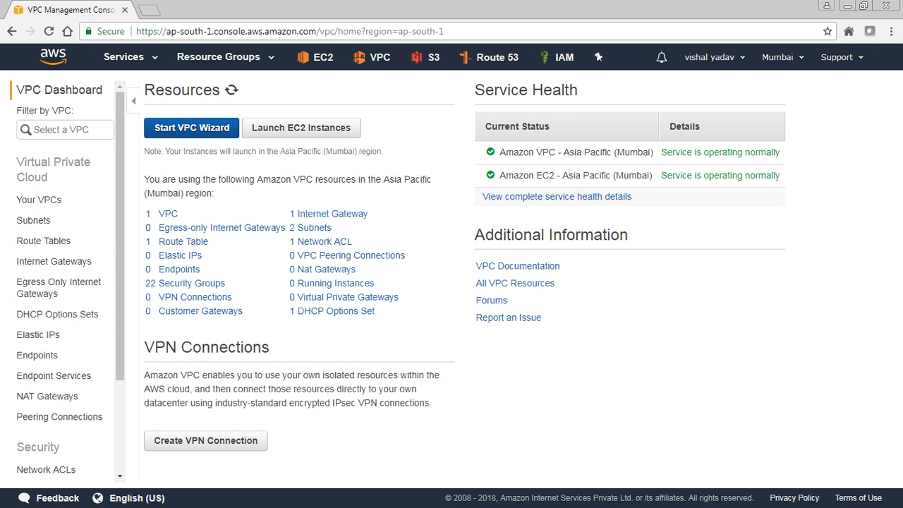
left_click(191, 127)
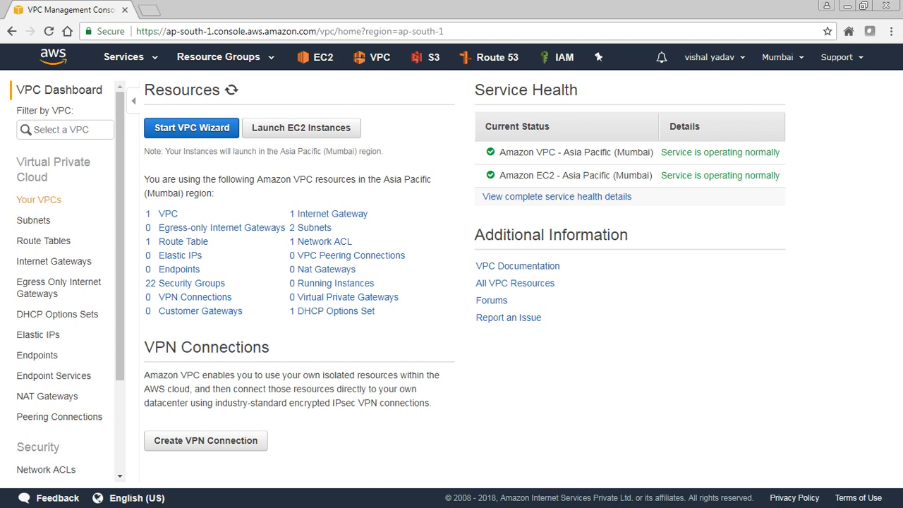
left_click(38, 199)
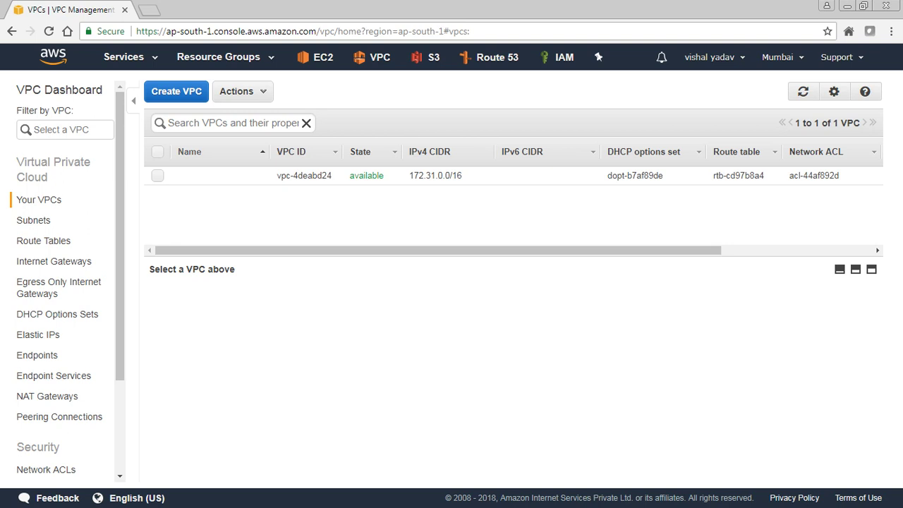
Create a VPC named Demo-VPC with IPv4 CIDR block 10.0.0.0/16, no IPv6 CIDR block and default tenancy
left_click(176, 91)
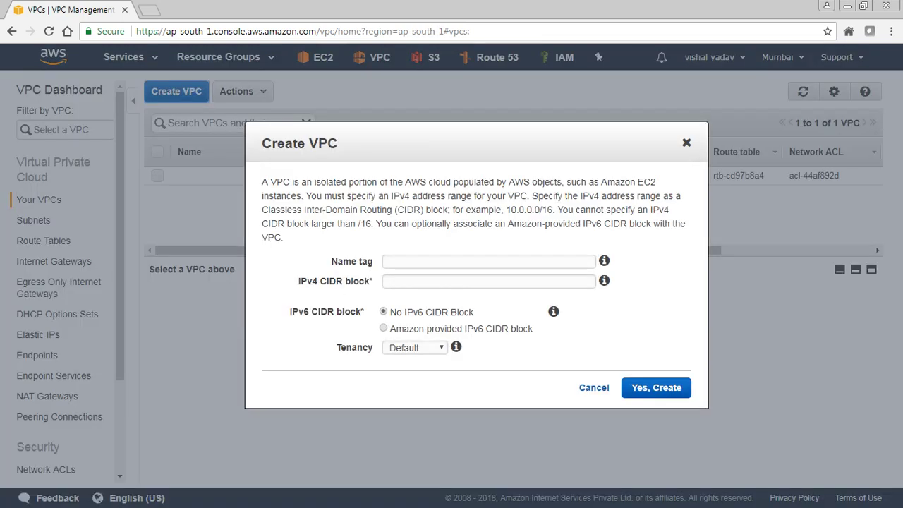
left_click(424, 261)
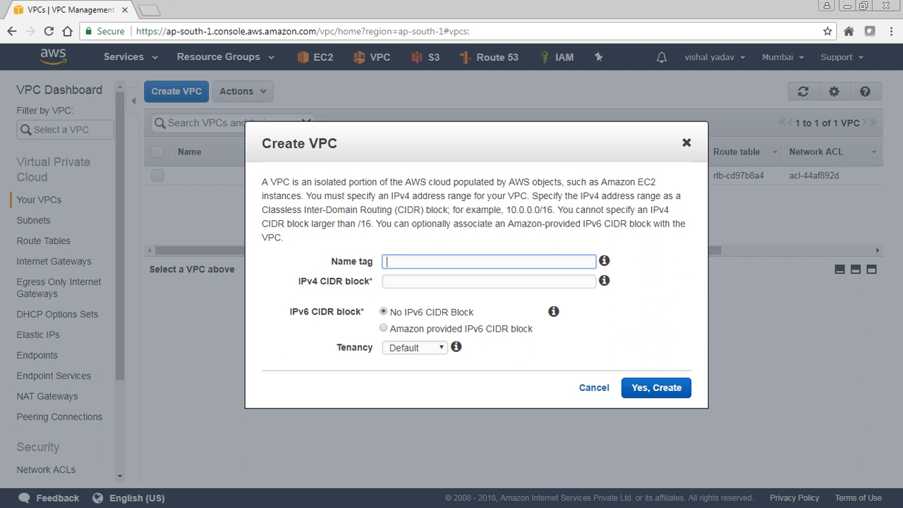
type("Demo")
type("-VPC")
left_click(488, 281)
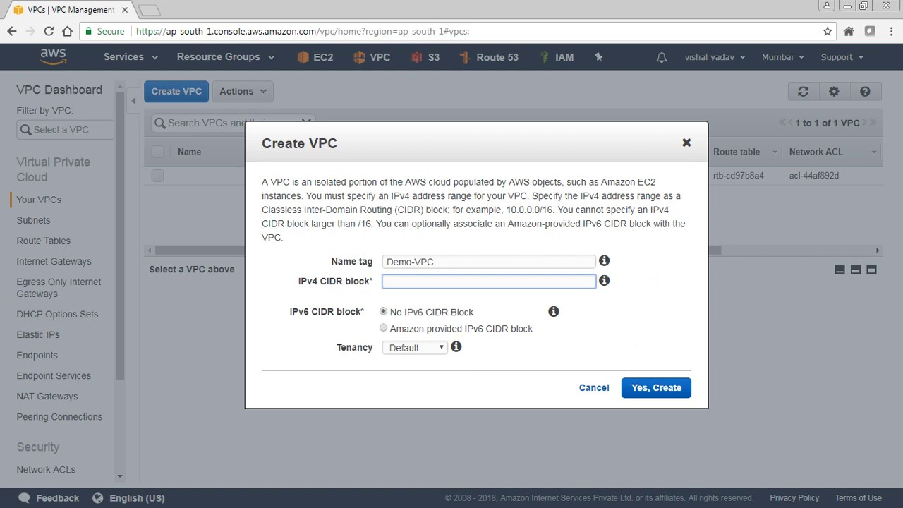
type("10.0.0.0/16")
left_click(415, 347)
left_click(409, 358)
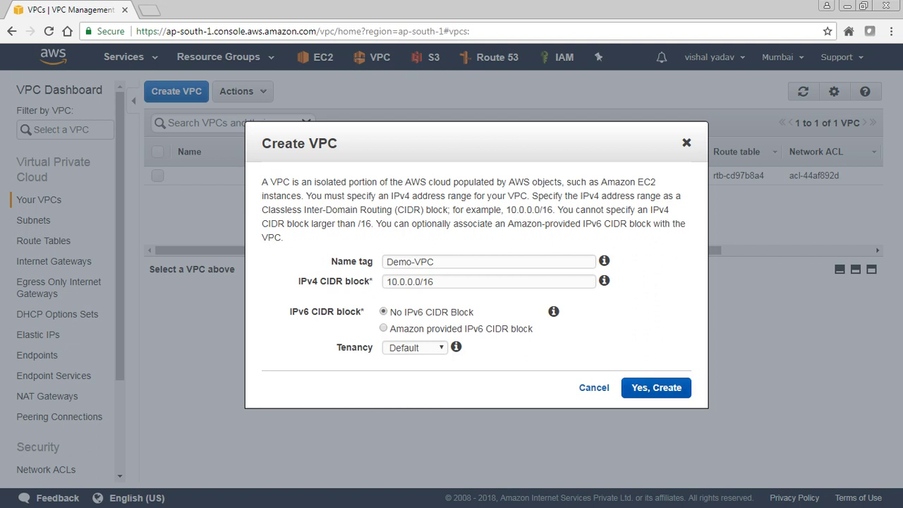
left_click(656, 388)
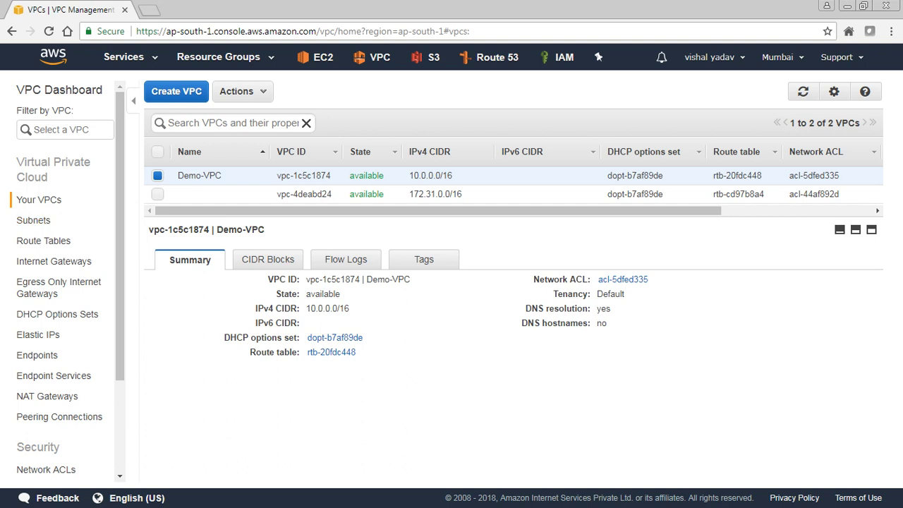
Start creating a new subnet in Demo-VPC from the list of subnets, with the name tag Demo-VPC-Pub-SN
key("alt+Tab")
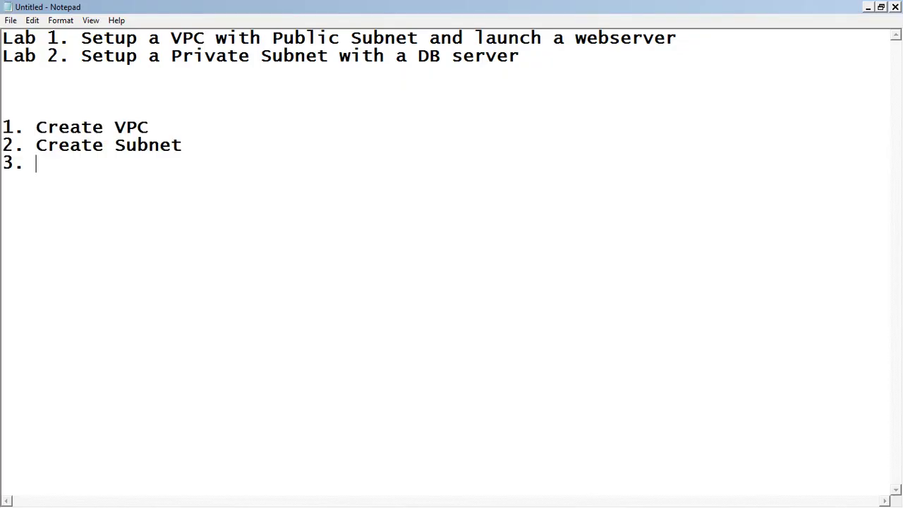
key("alt+Tab")
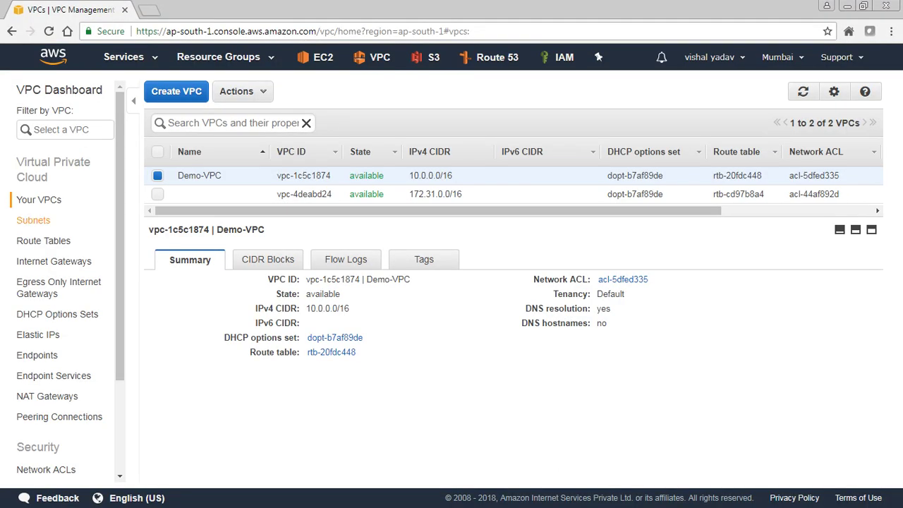
left_click(33, 220)
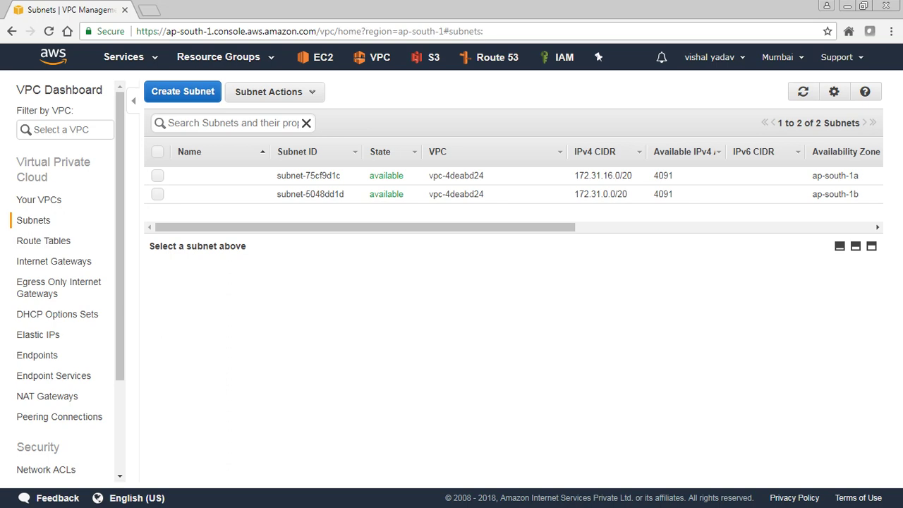
left_click(183, 91)
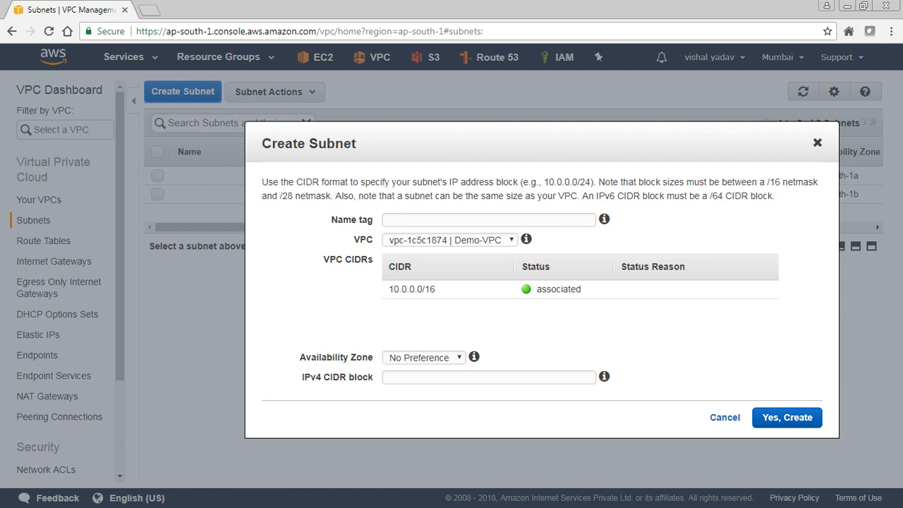
left_click(488, 219)
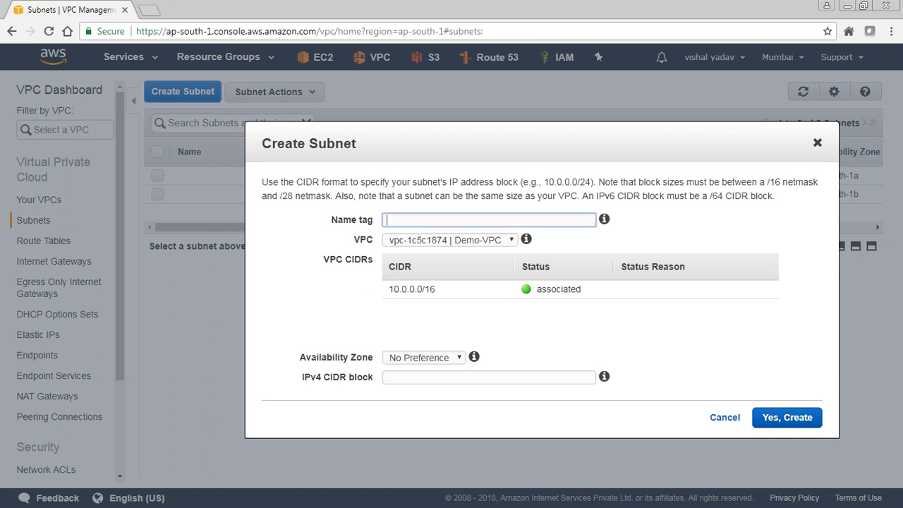
type("D")
key("BackSpace")
type("Demo-C")
key("BackSpace")
type("VPC-Pub-SN")
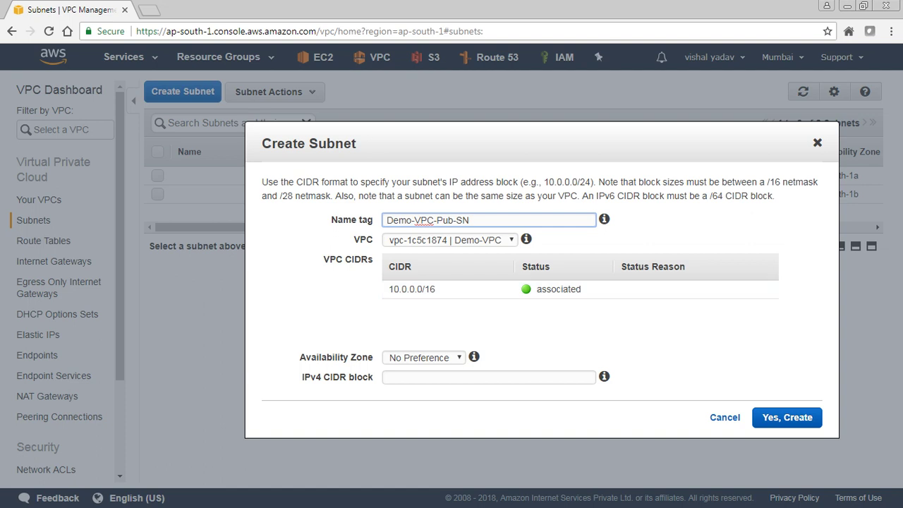
key("Tab")
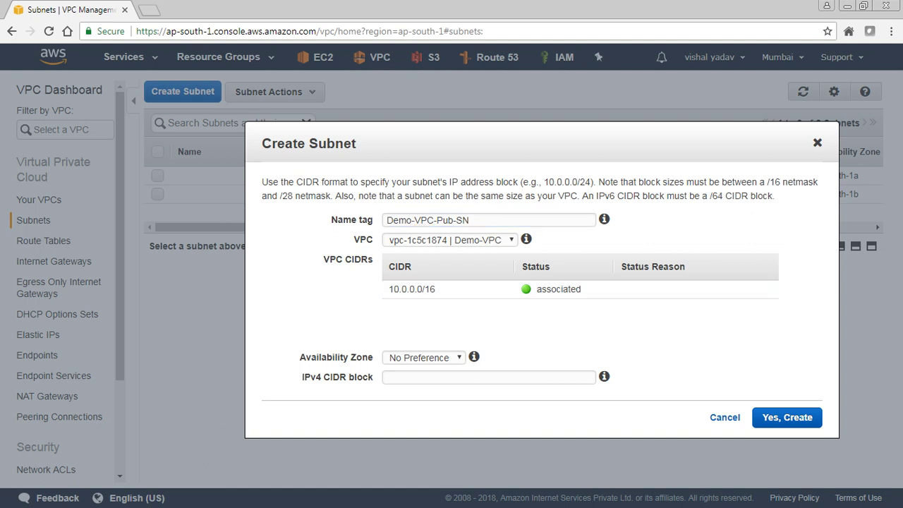
Set the subnet's availability zone to ap-south-1a and its IPv4 CIDR block to 10.0.1.0/24, and create it
left_click(424, 357)
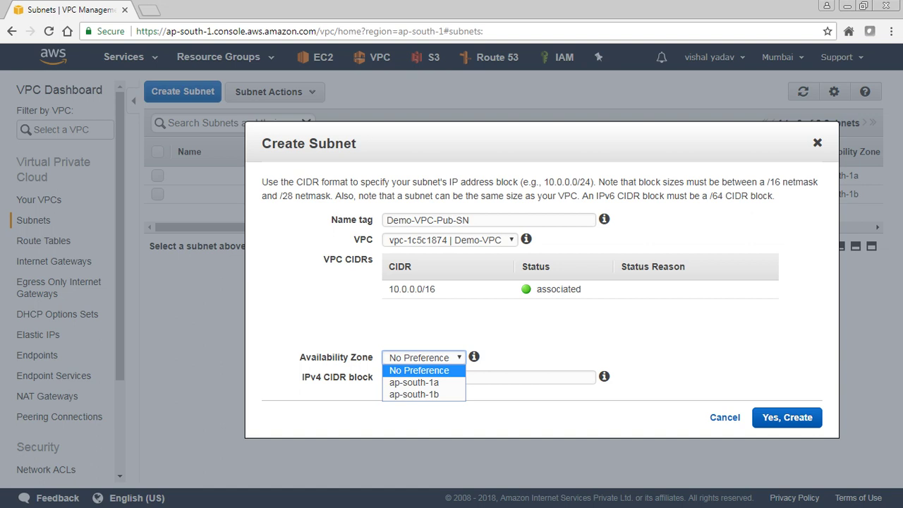
key("Down")
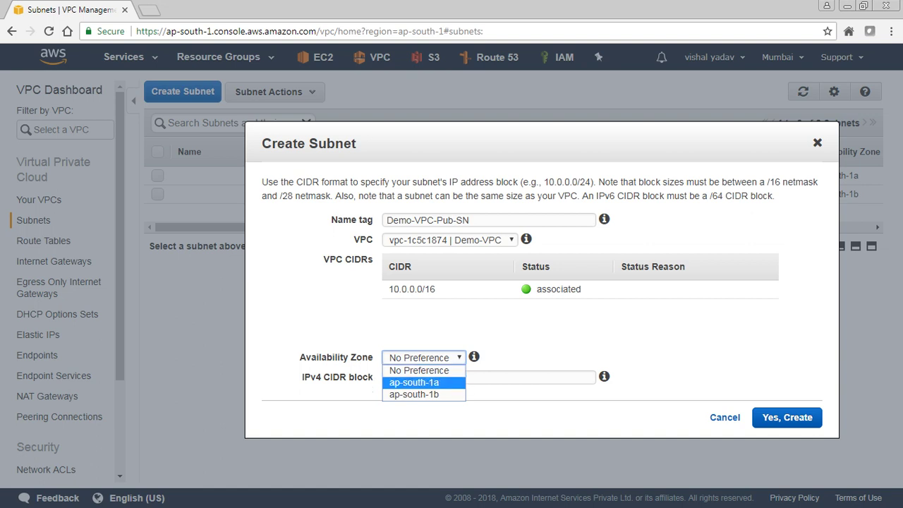
key("Return")
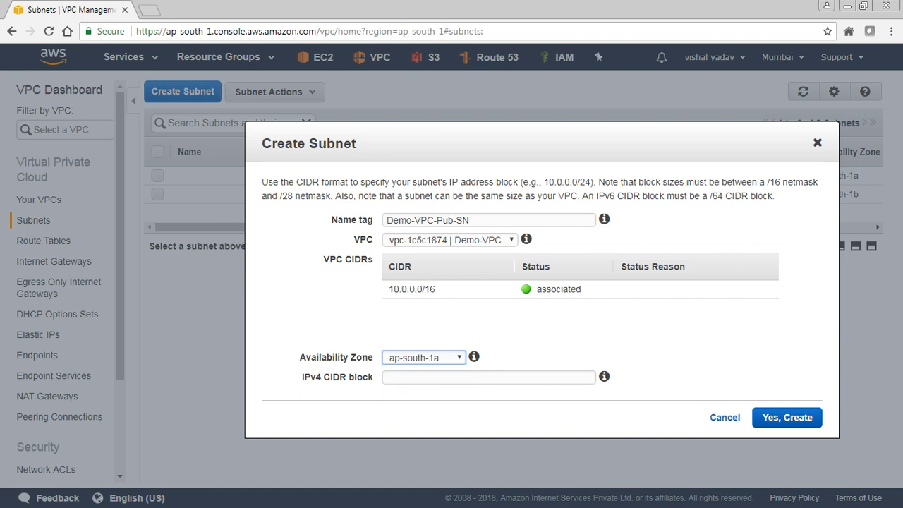
key("Tab")
left_click(488, 377)
type("10.0.")
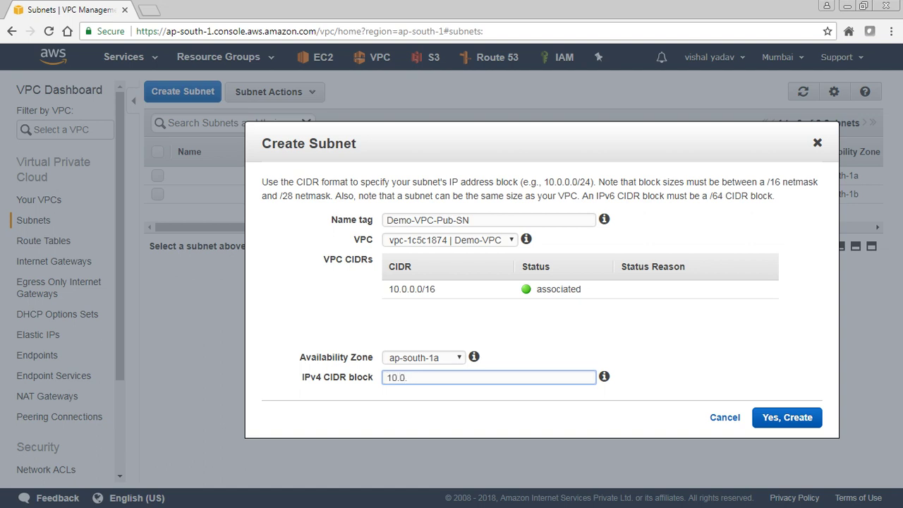
type("1.0/24")
key("Tab")
key("Return")
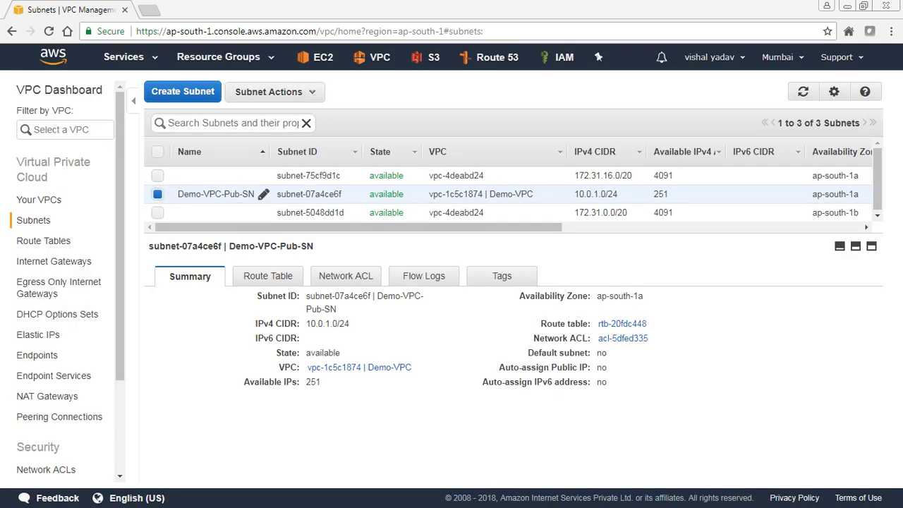
left_click(263, 194)
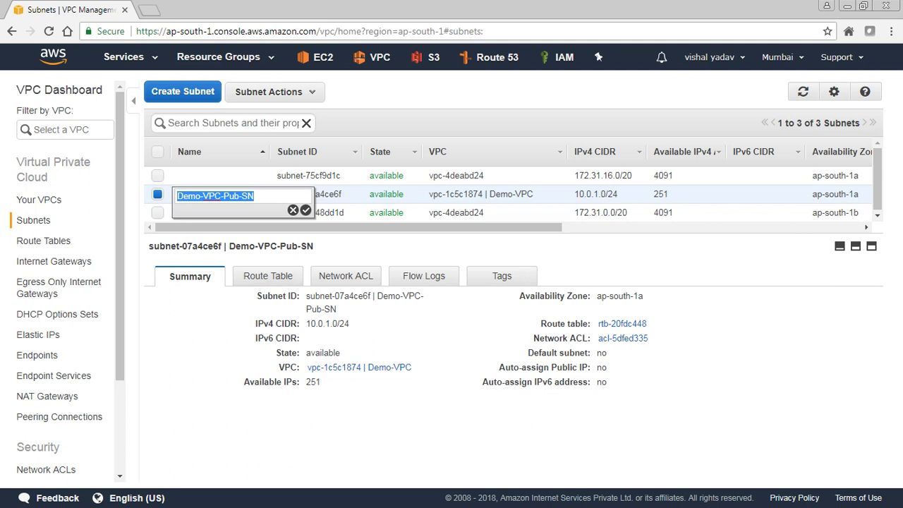
key("Return")
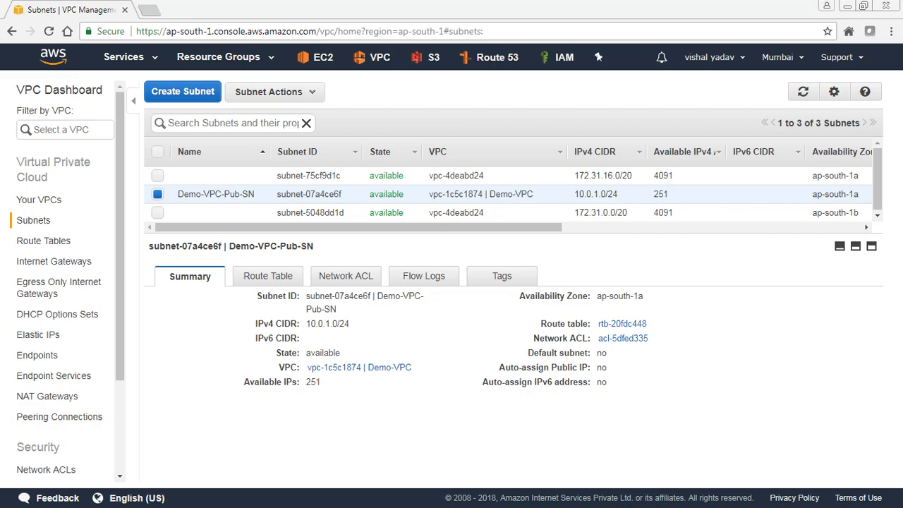
Switch to the Notepad note and fill item 3 with "Create Internet Gateway and attach it to VPC", ending with a new line
key("alt+Tab")
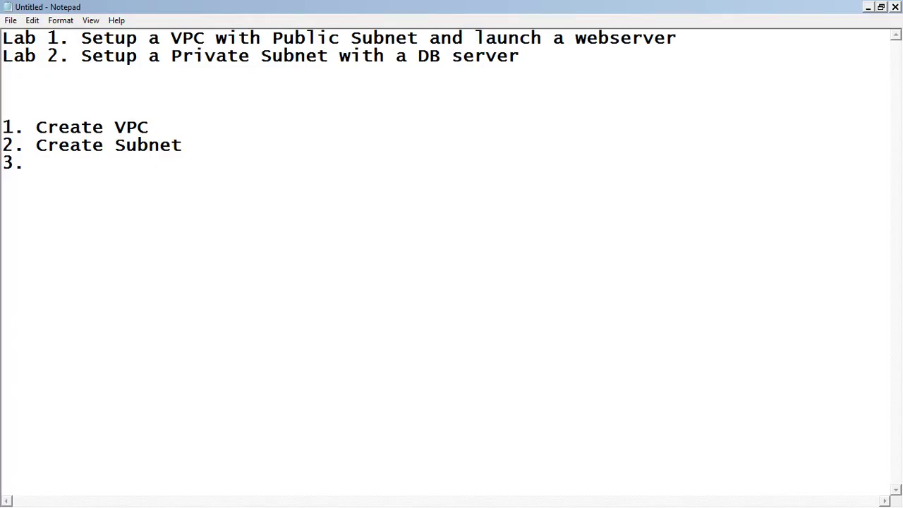
key("alt+Tab")
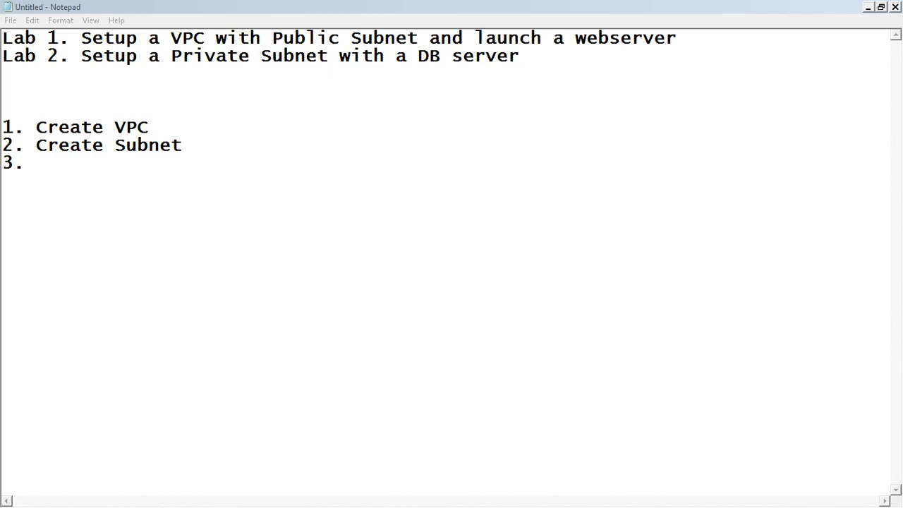
key("alt+Tab")
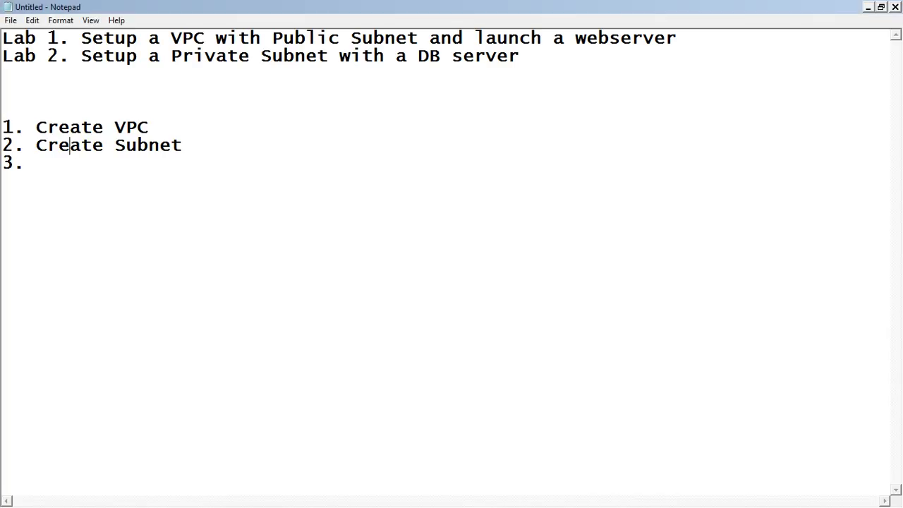
type("Create Inter")
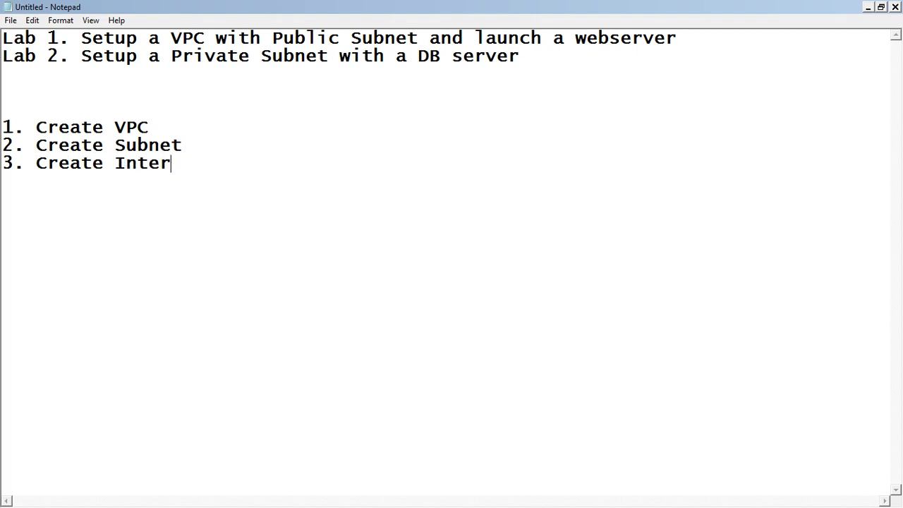
type("net H")
type("Ga")
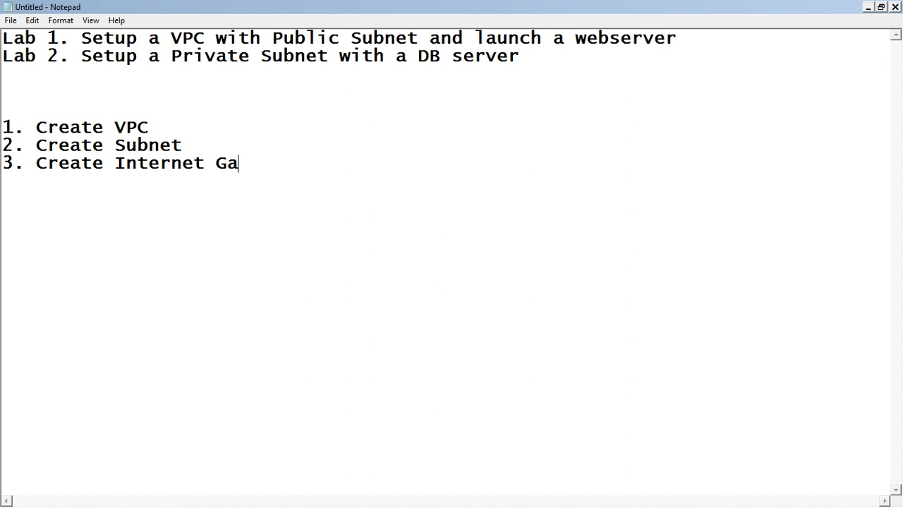
type("teway and attach it to ")
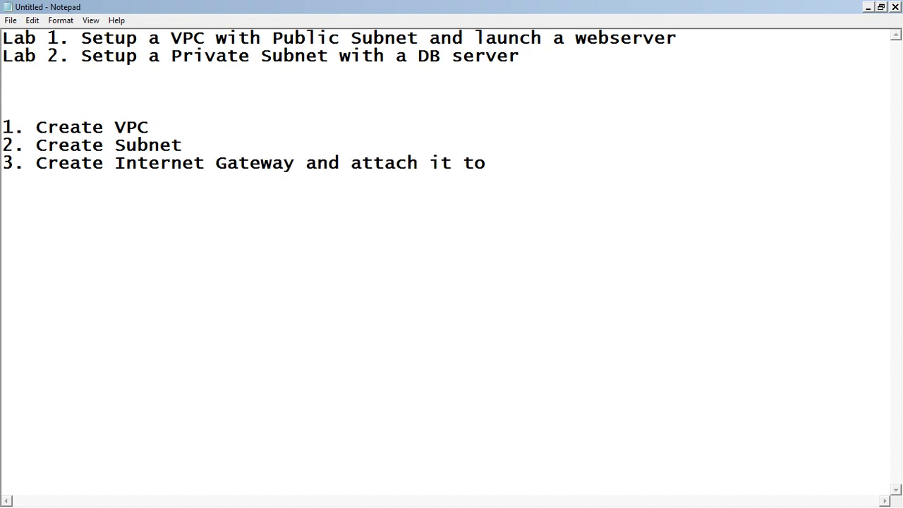
type("VPC")
key("Return")
Switch back to the AWS VPC console in Chrome and create an internet gateway named Demo-VPC-IG
key("alt+Tab")
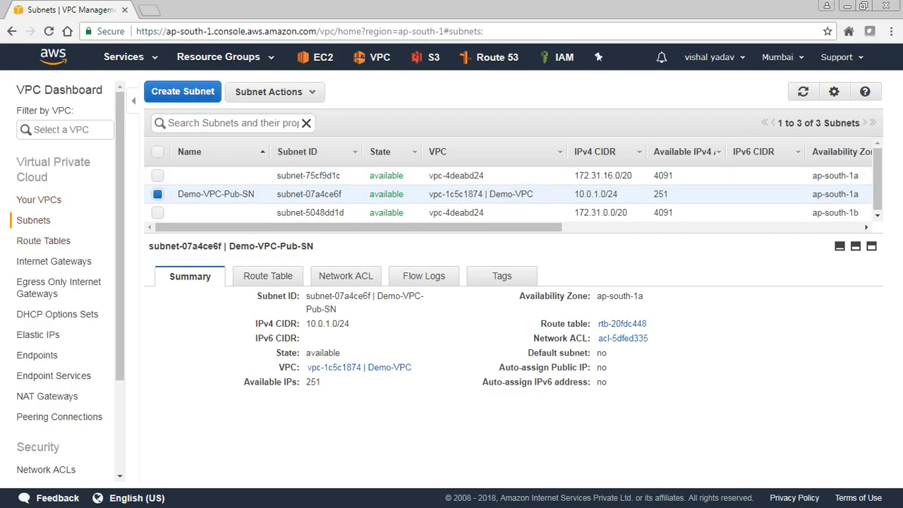
left_click(54, 261)
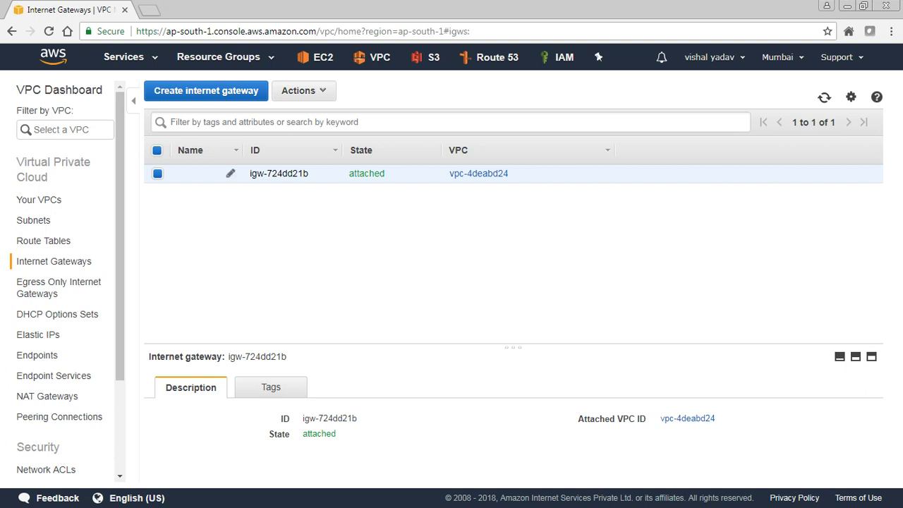
left_click(206, 90)
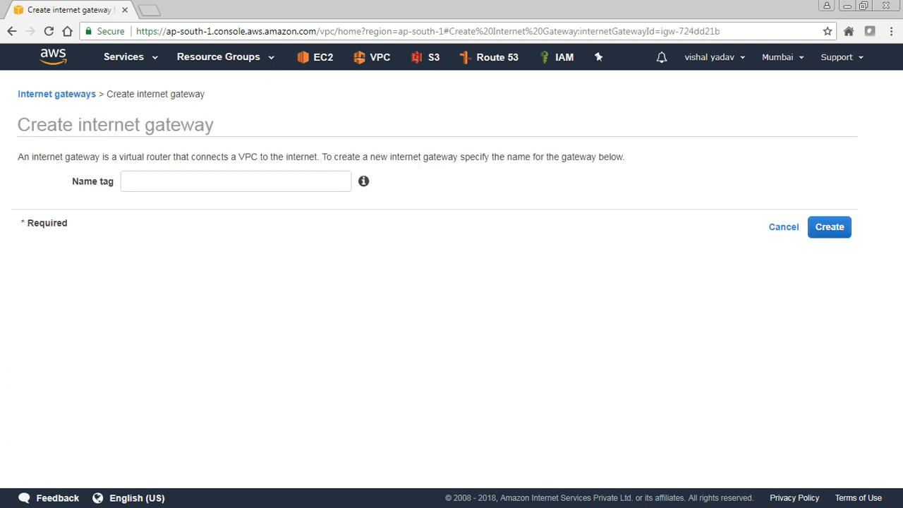
left_click(235, 182)
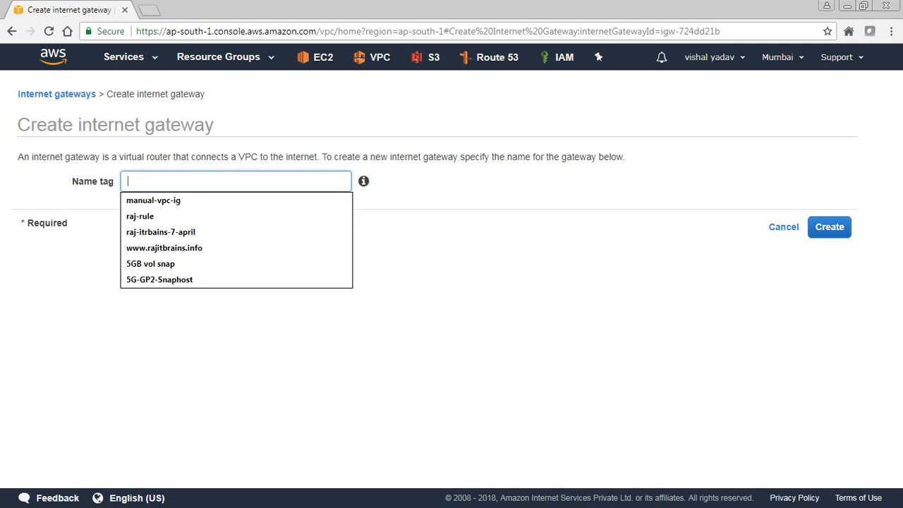
type("D")
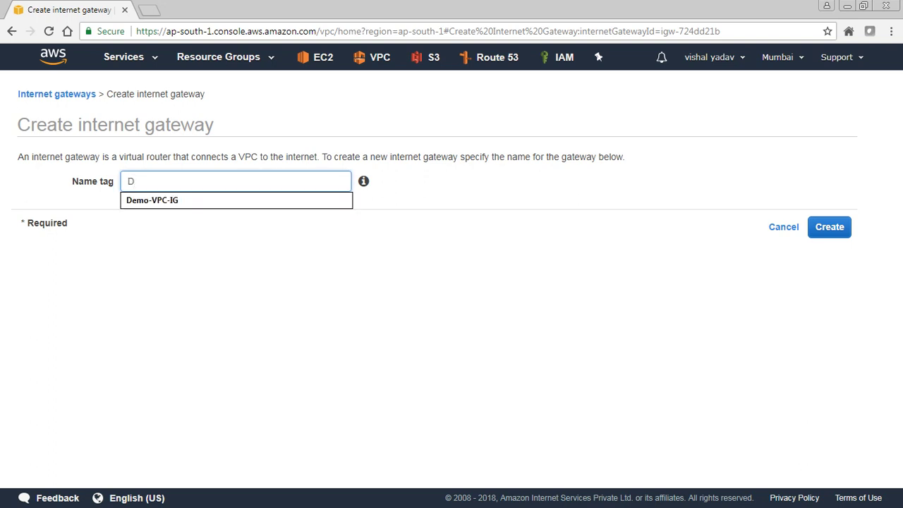
key("Down")
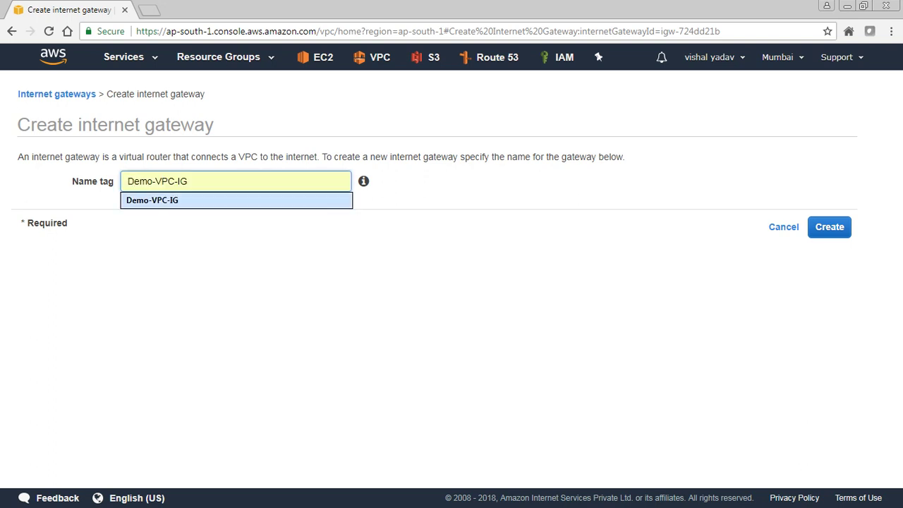
key("Escape")
left_click(135, 181)
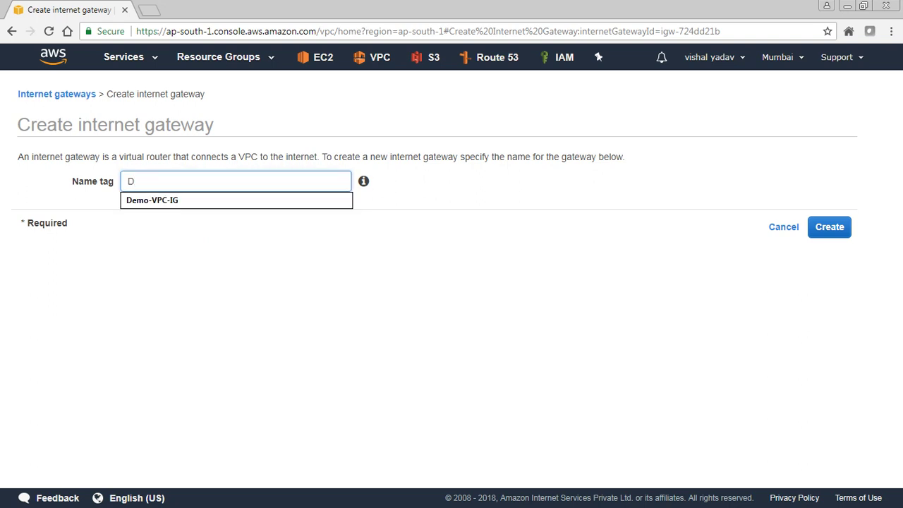
key("Down")
key("Return")
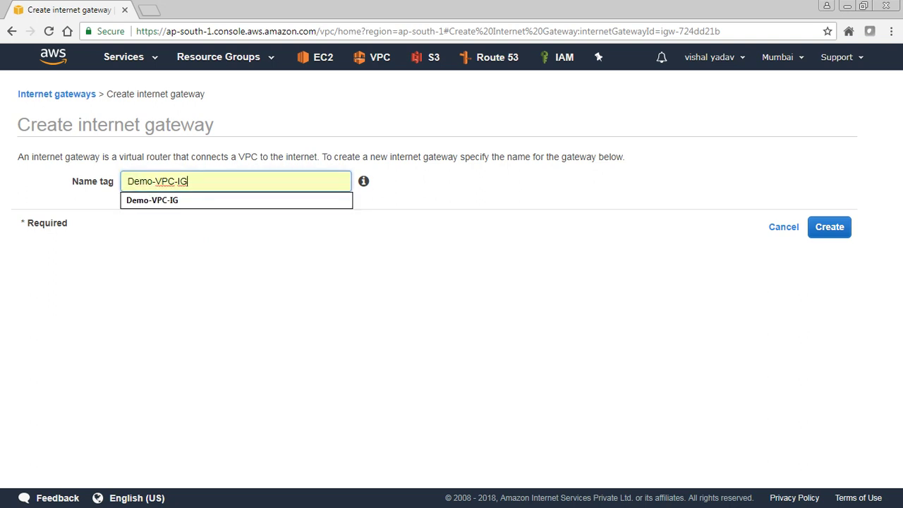
key("Tab")
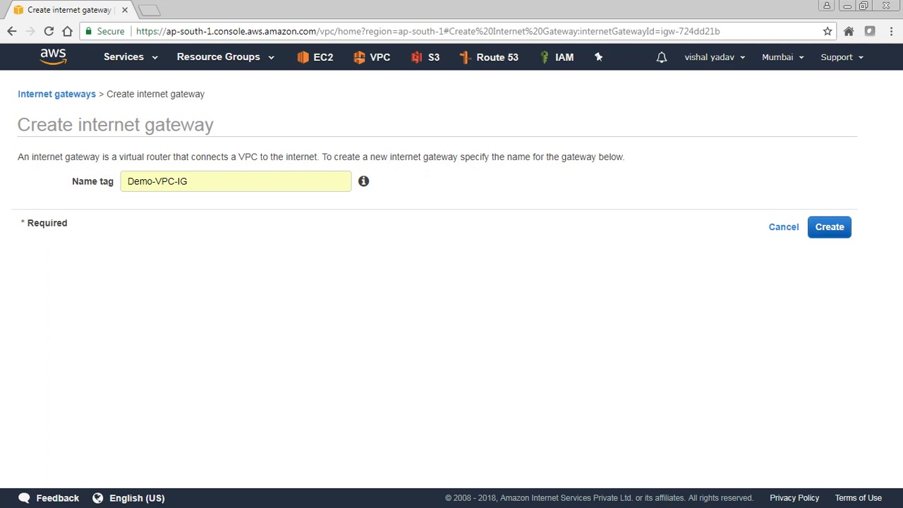
left_click(830, 227)
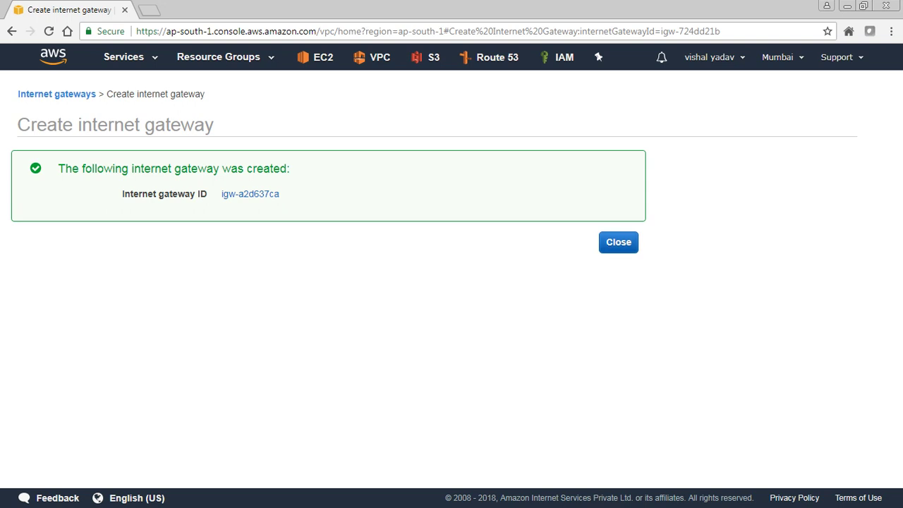
left_click(618, 242)
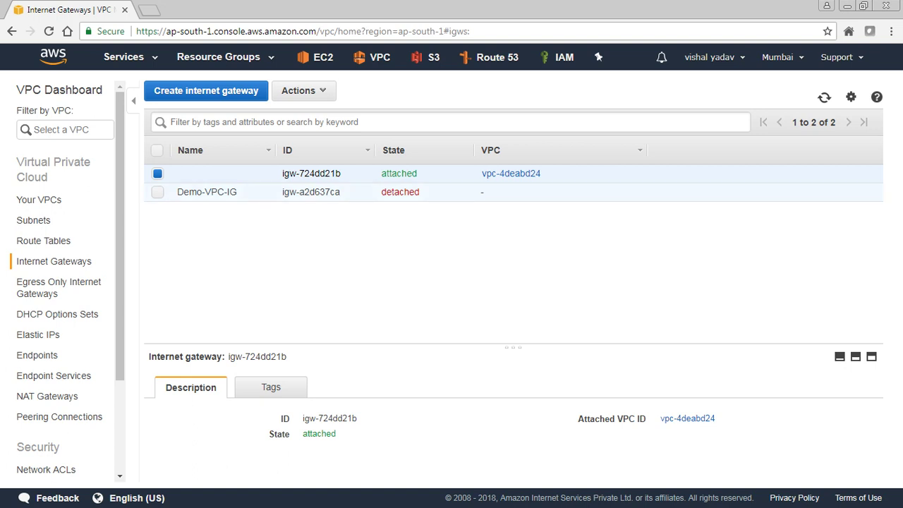
Attach the internet gateway Demo-VPC-IG to Demo-VPC (vpc-1c5c1874)
left_click(157, 192)
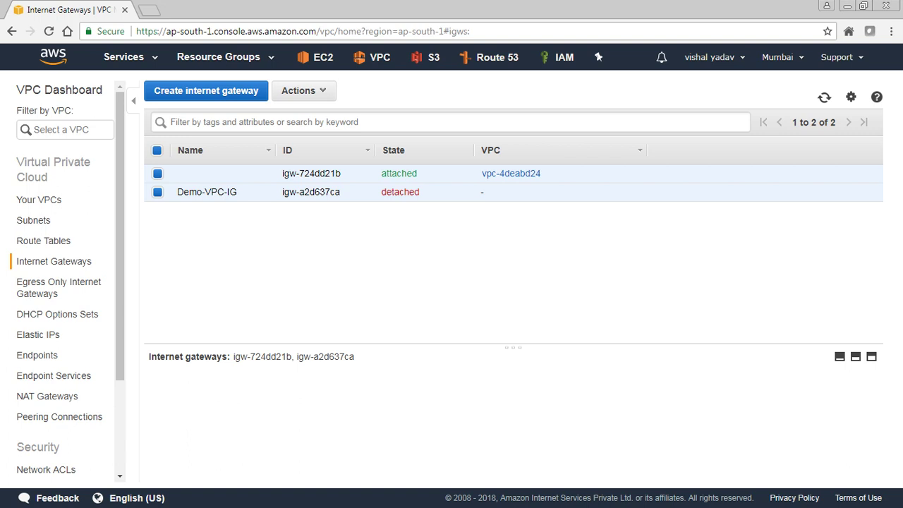
left_click(157, 173)
left_click(304, 91)
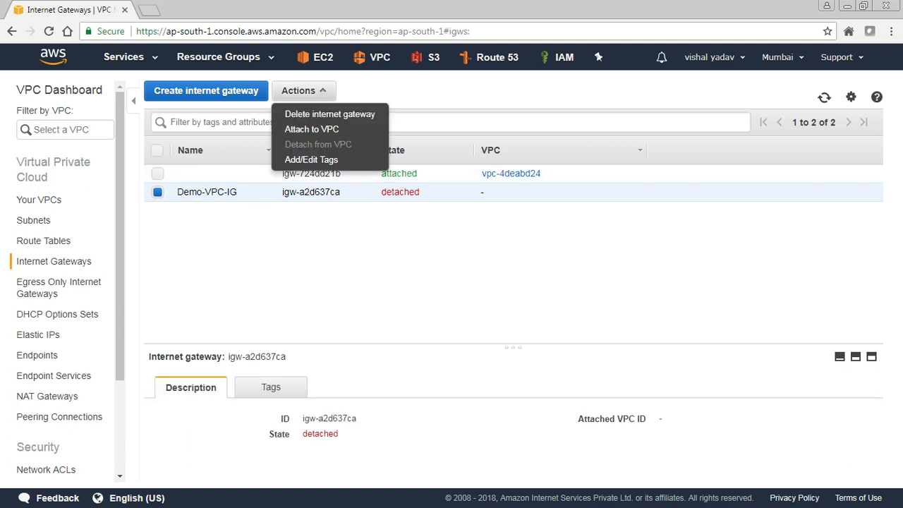
left_click(311, 129)
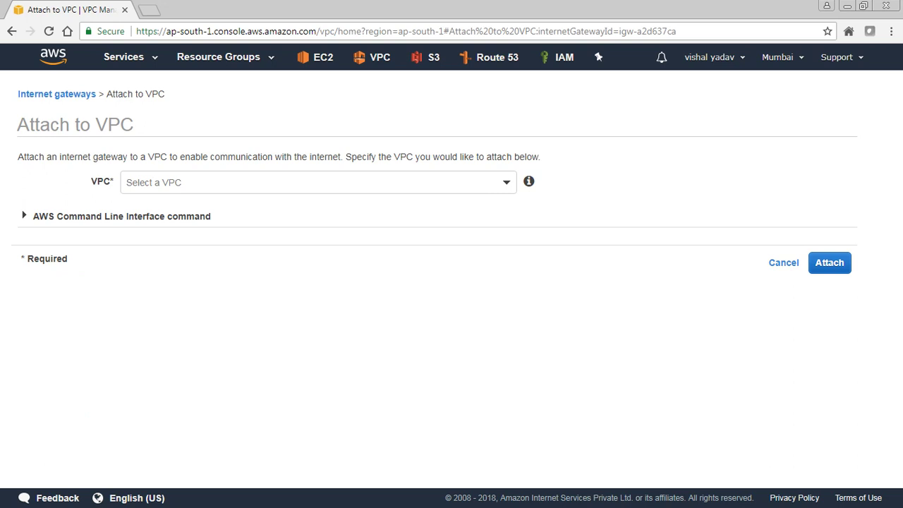
left_click(311, 182)
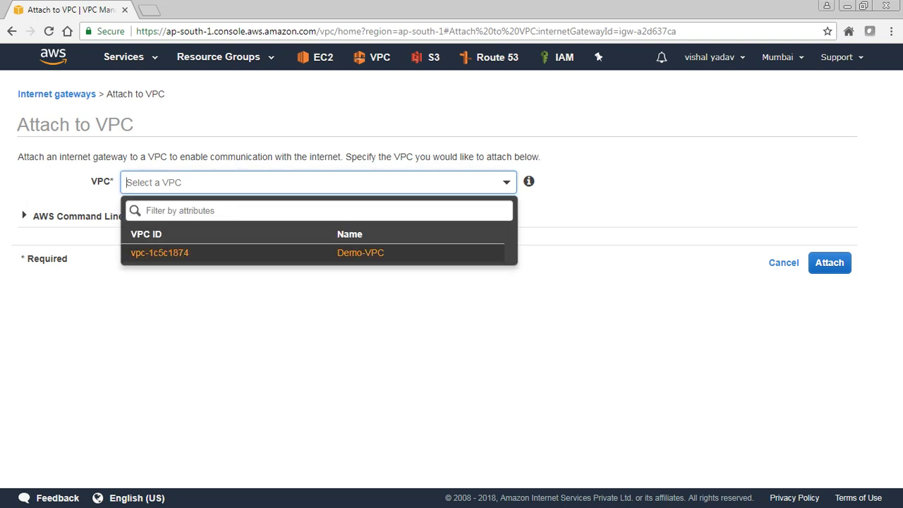
key("Return")
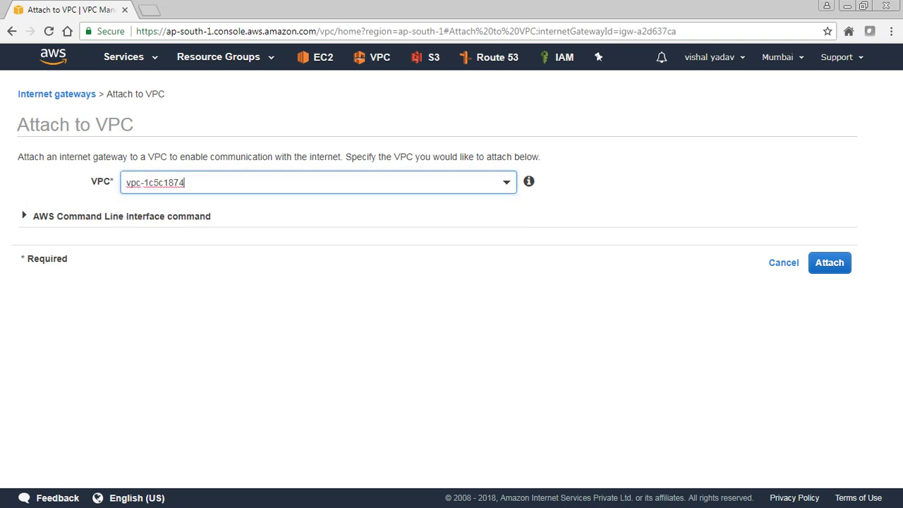
left_click(122, 216)
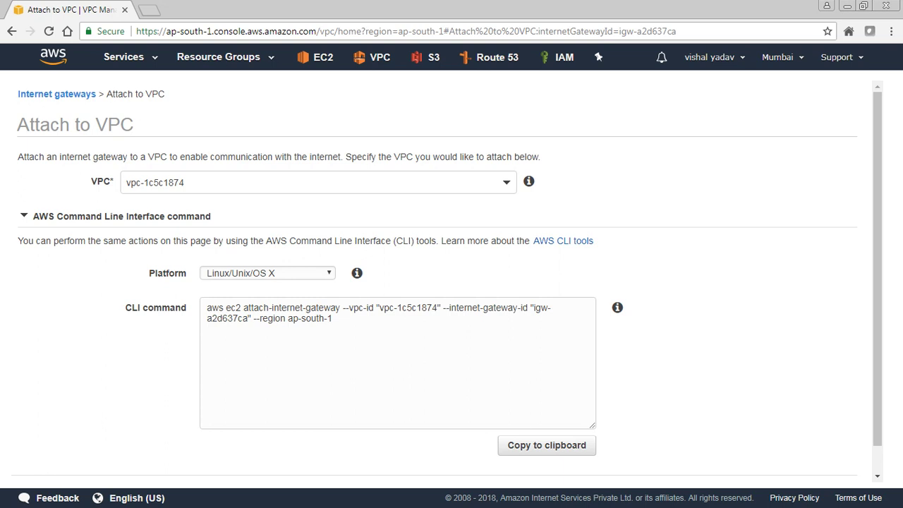
key("Return")
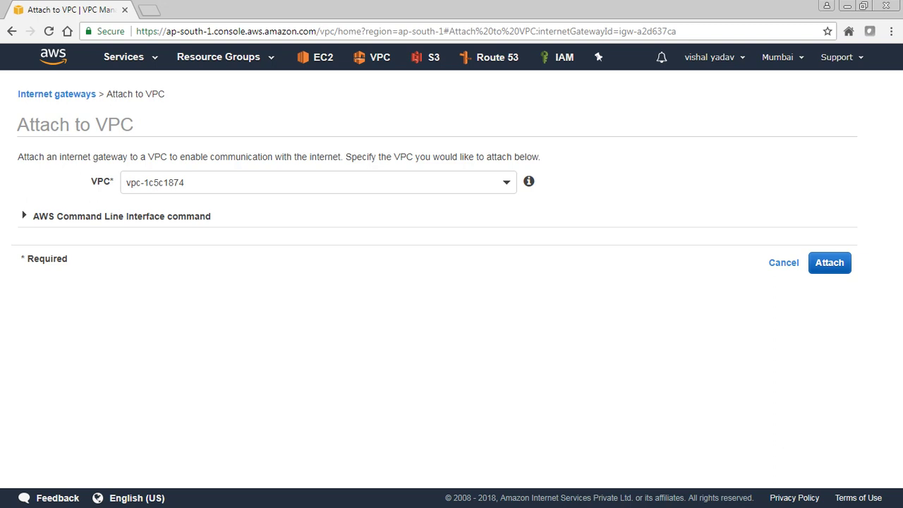
key("Return")
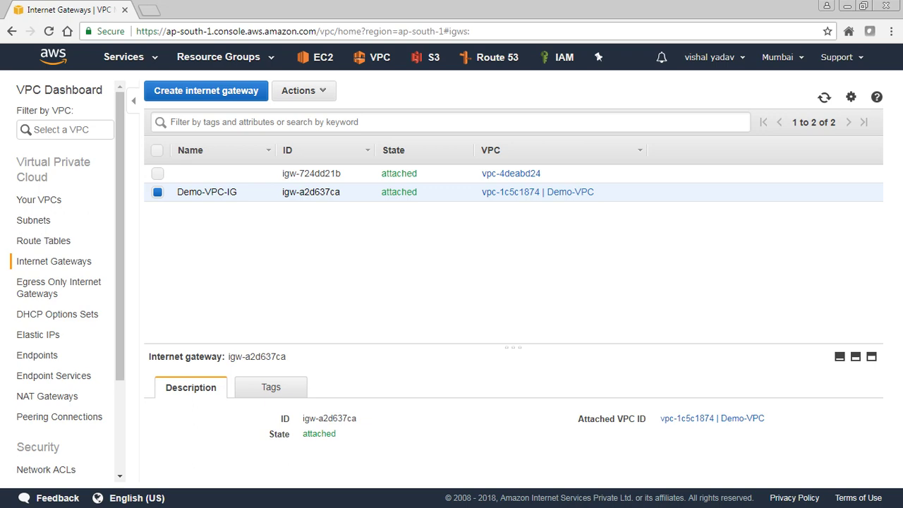
Switch to the Notepad note, add "4. Launch a webserer in PUblic Subnet" and a new line "5.", and return to Chrome
key("alt+Tab")
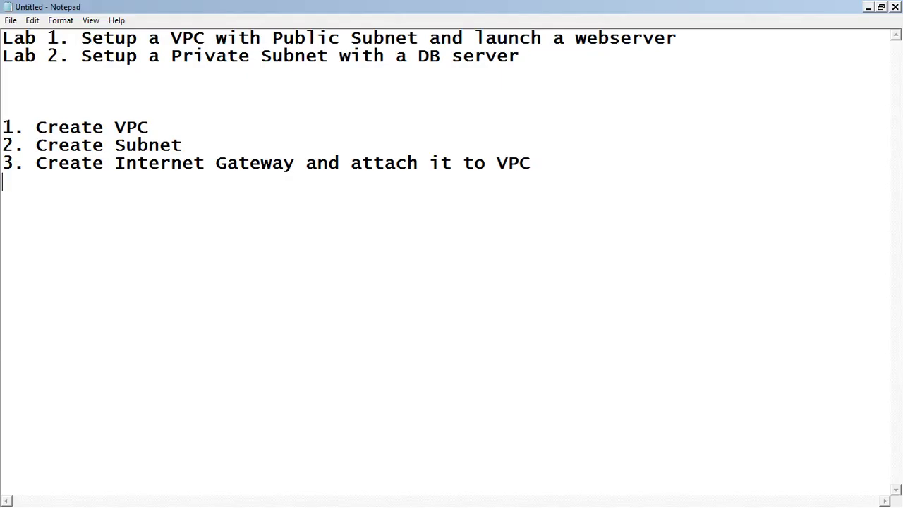
key("alt+Tab")
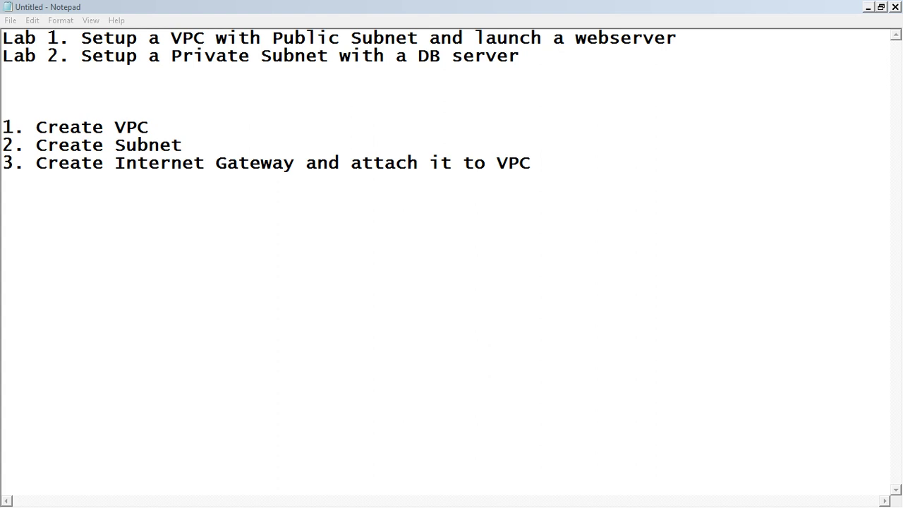
key("alt+Tab")
key("Return")
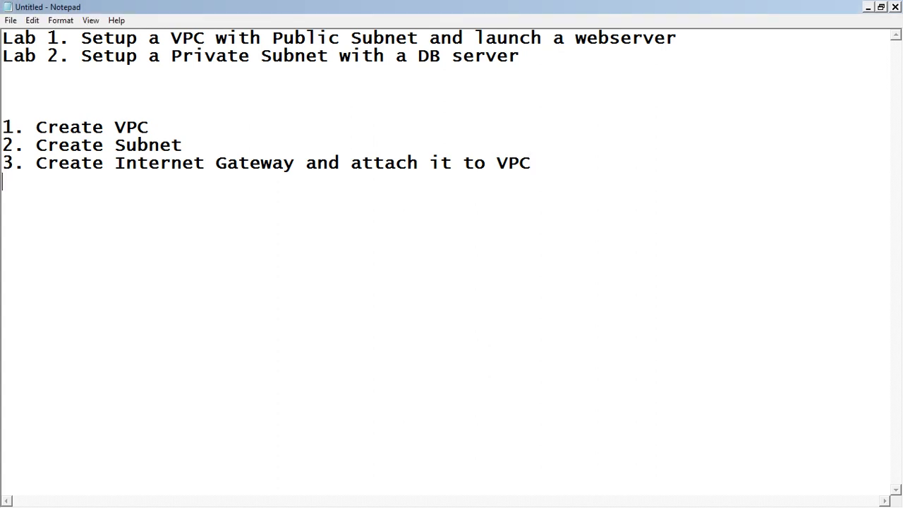
type("4. Launch a we")
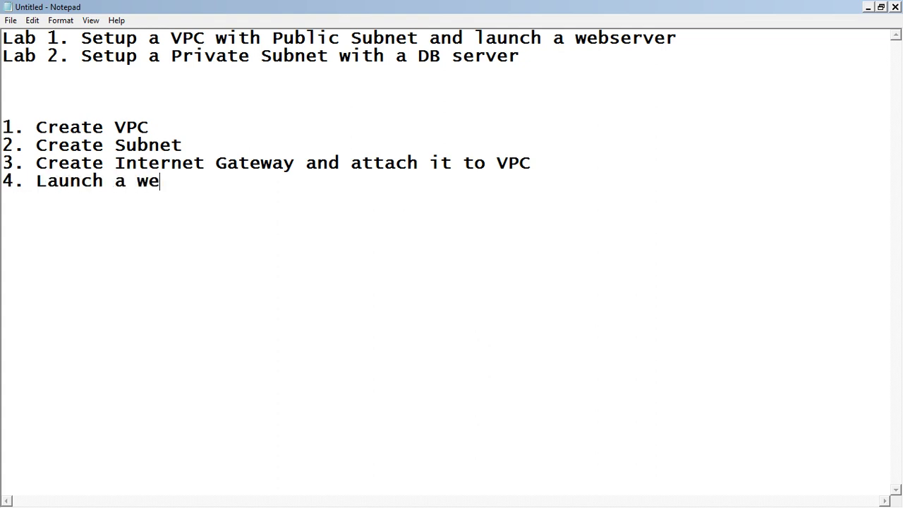
type("bserer in ")
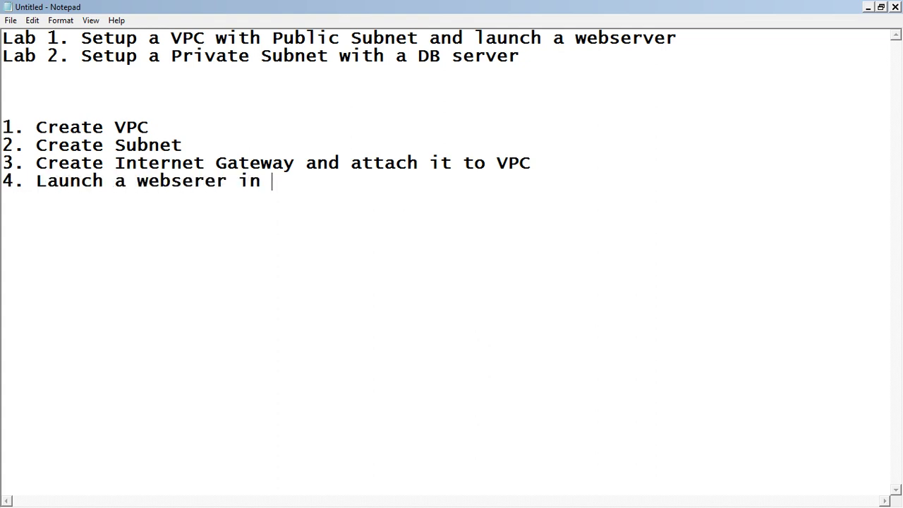
type("PUblic")
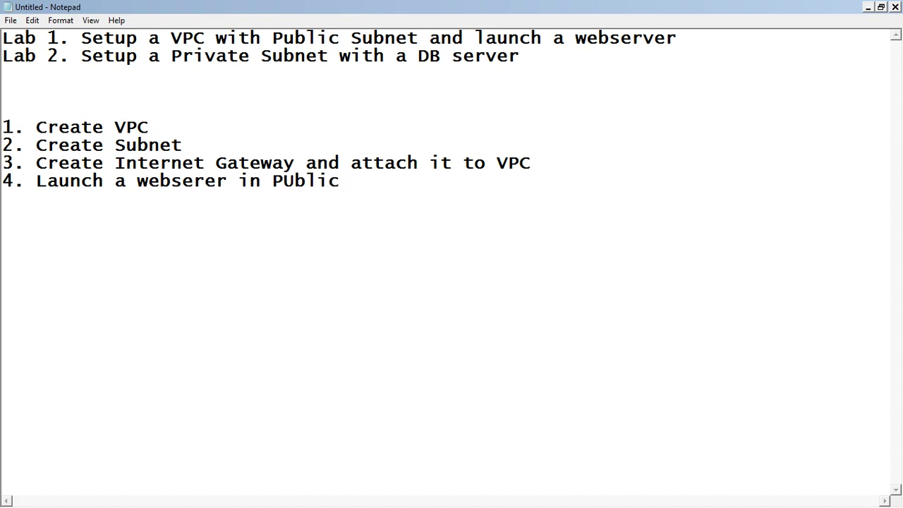
type(" Subnet")
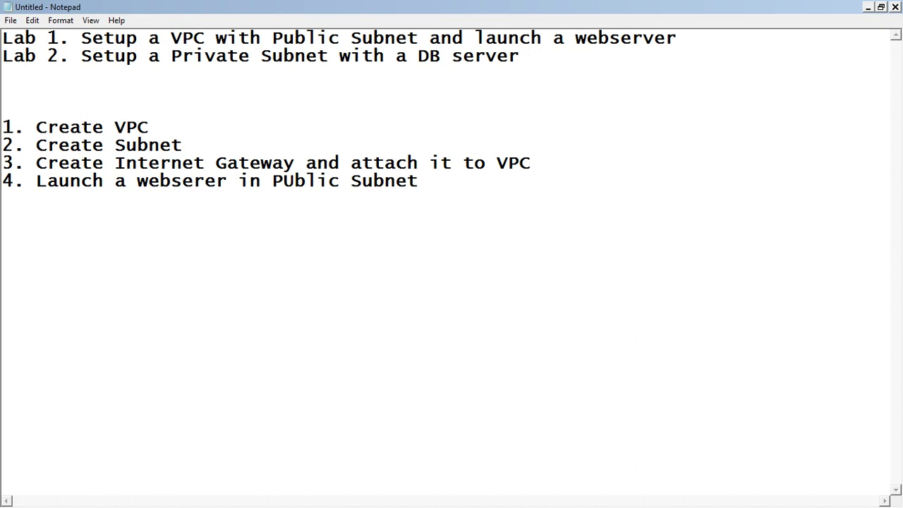
key("Return")
type("5.")
key("alt+Tab")
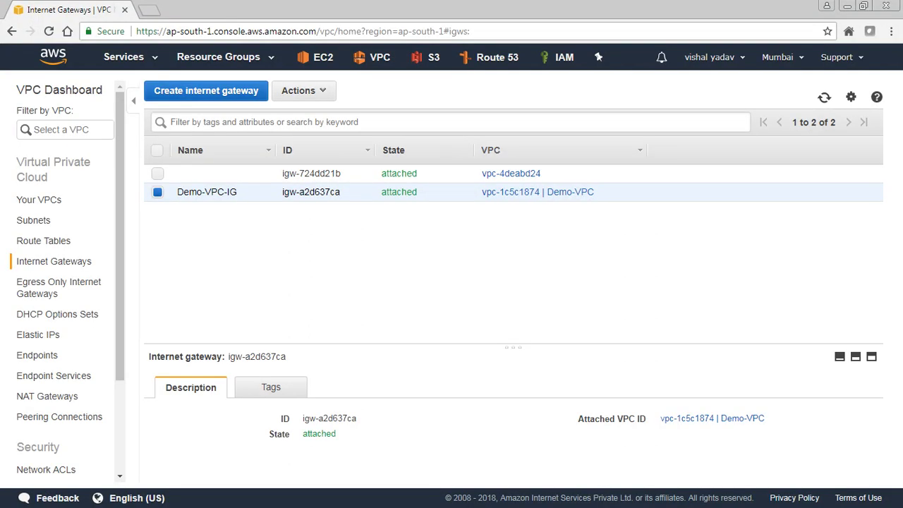
left_click(148, 10)
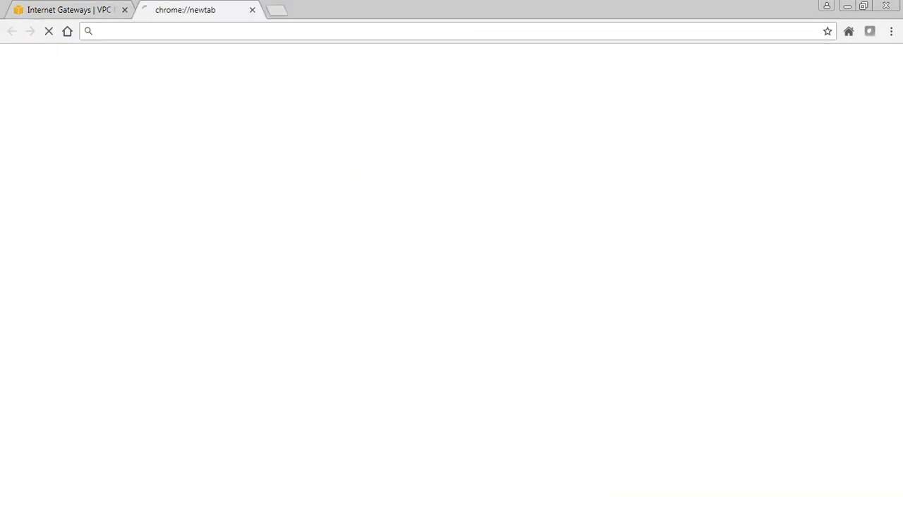
left_click(102, 10)
key("F5")
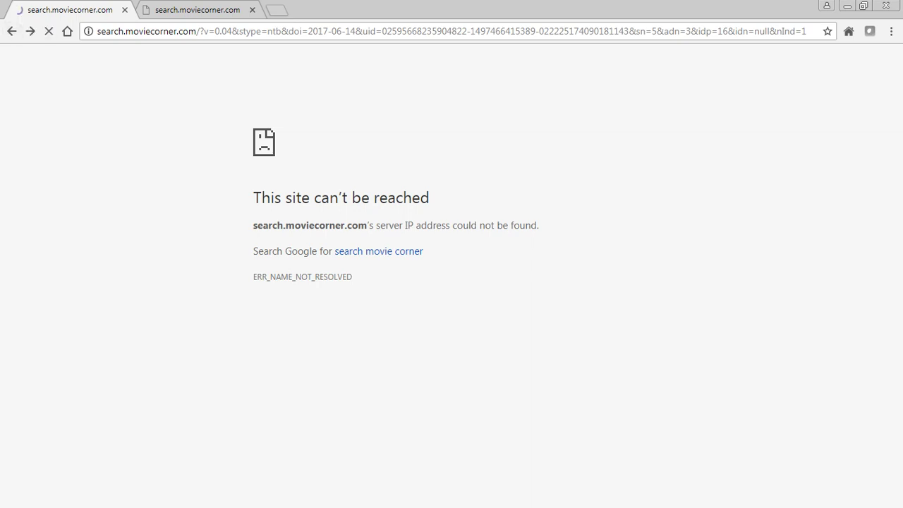
left_click(12, 31)
left_click(252, 10)
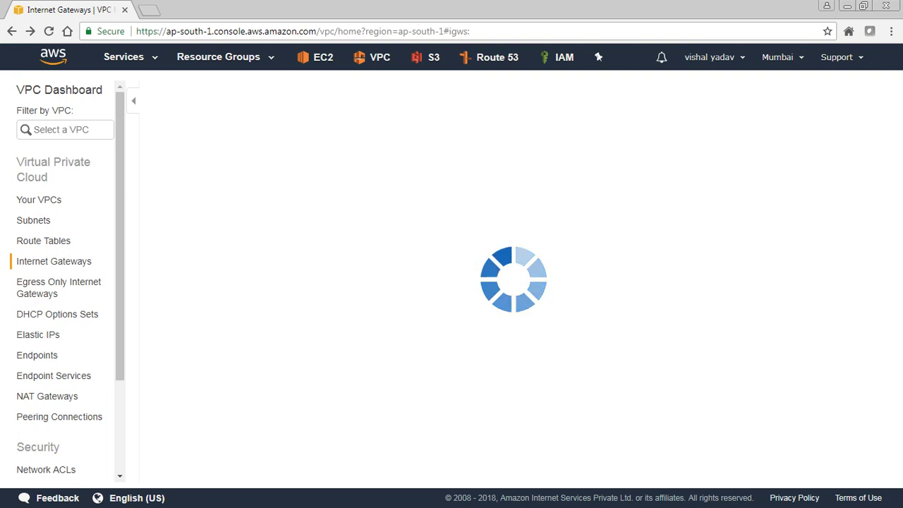
Open the EC2 console in a new browser tab and start launching an instance
right_click(322, 61)
left_click(375, 71)
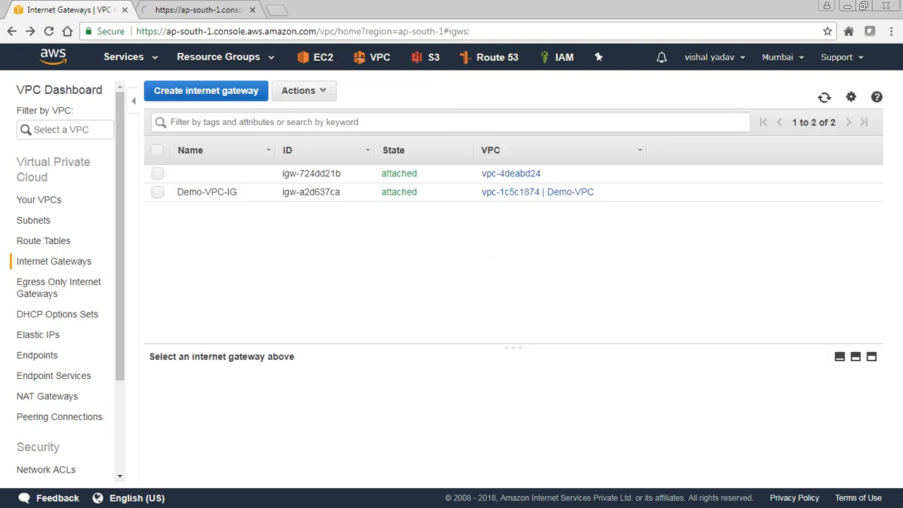
key("ctrl+Tab")
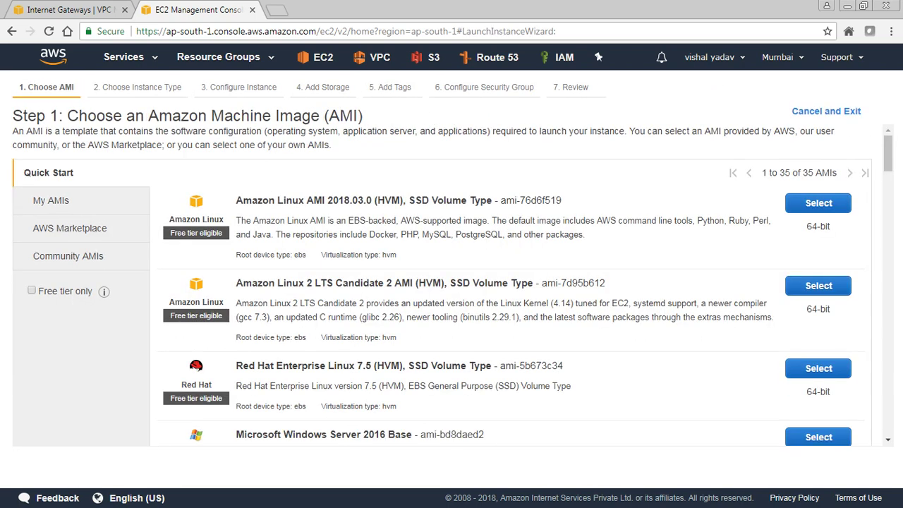
Choose the Red Hat Enterprise Linux 7.5 (HVM) AMI with the t2.micro instance type and proceed to the instance details
left_click(819, 368)
scroll(451, 283, "down", 1)
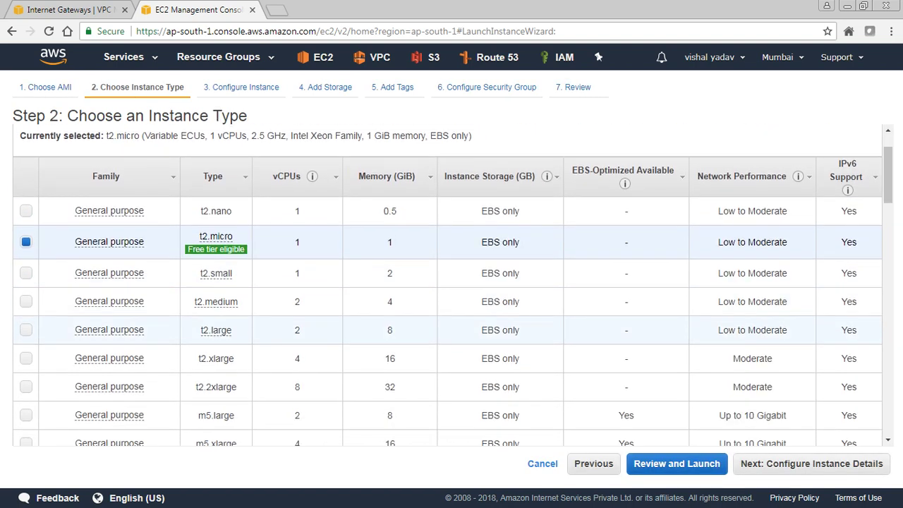
left_click(811, 463)
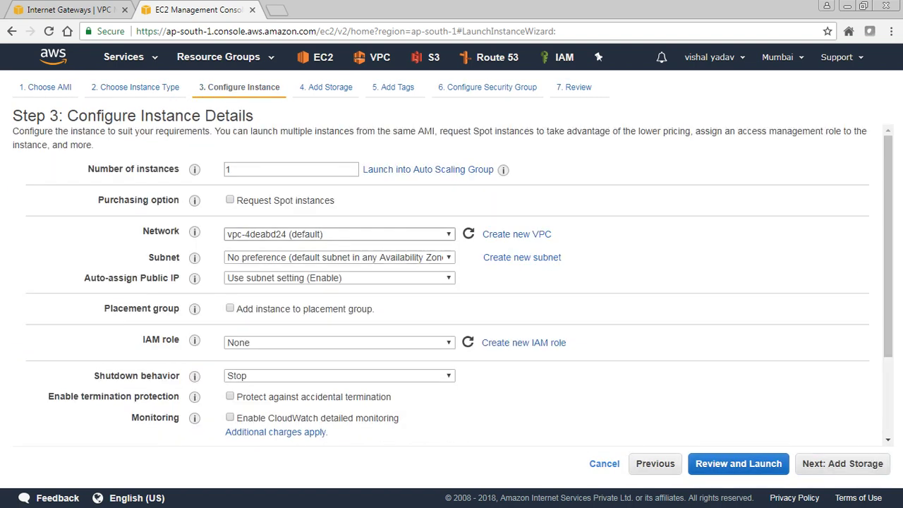
Set the instance's network to Demo-VPC and its subnet to Demo-VPC-Pub-SN in ap-south-1a
scroll(452, 282, "down", 1)
scroll(451, 282, "up", 1)
left_click(339, 233)
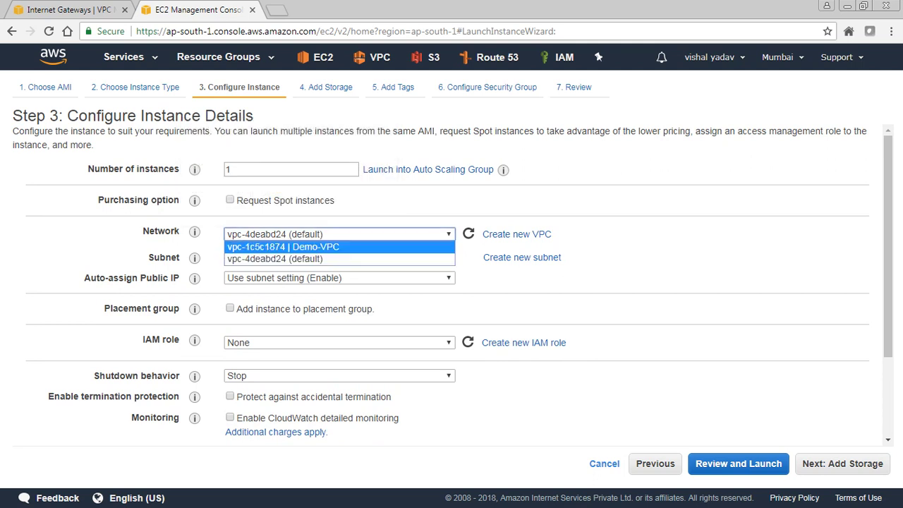
key("Return")
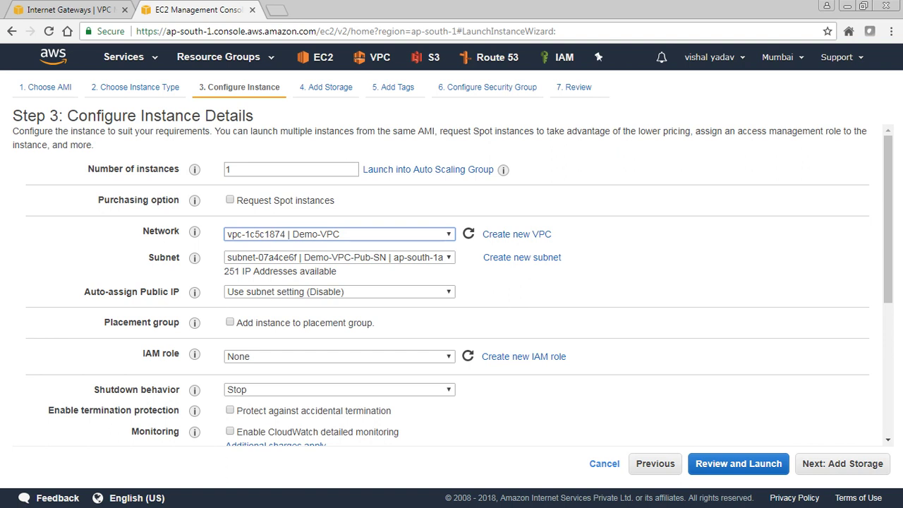
left_click(339, 257)
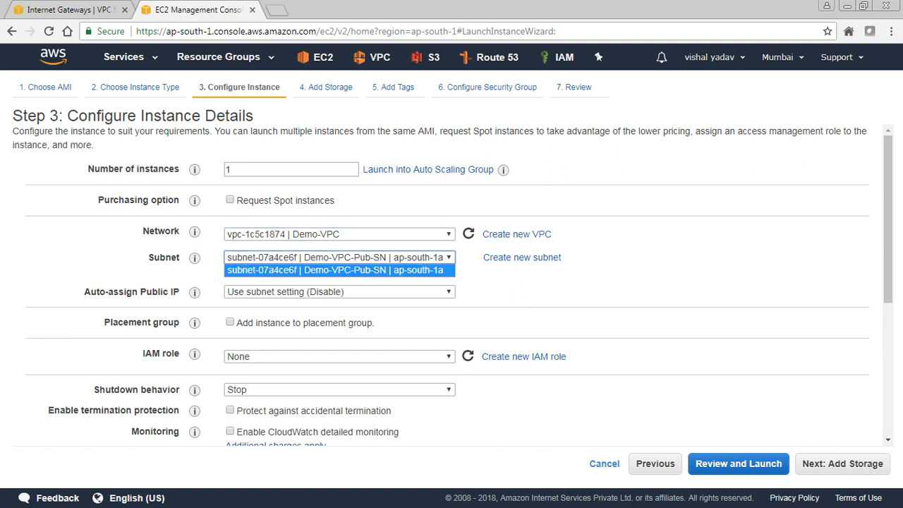
key("Return")
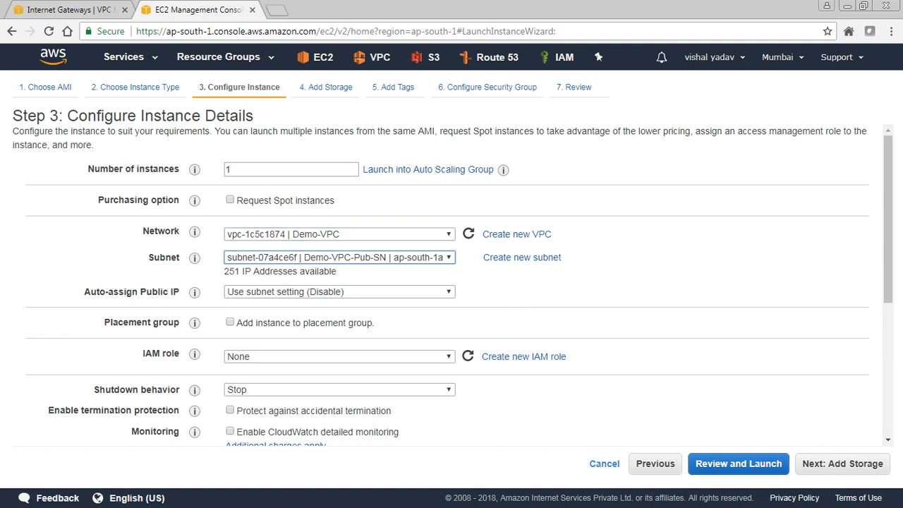
Review the instance's Auto-assign Public IP options and keep Use subnet setting (Disable)
scroll(451, 282, "down", 1)
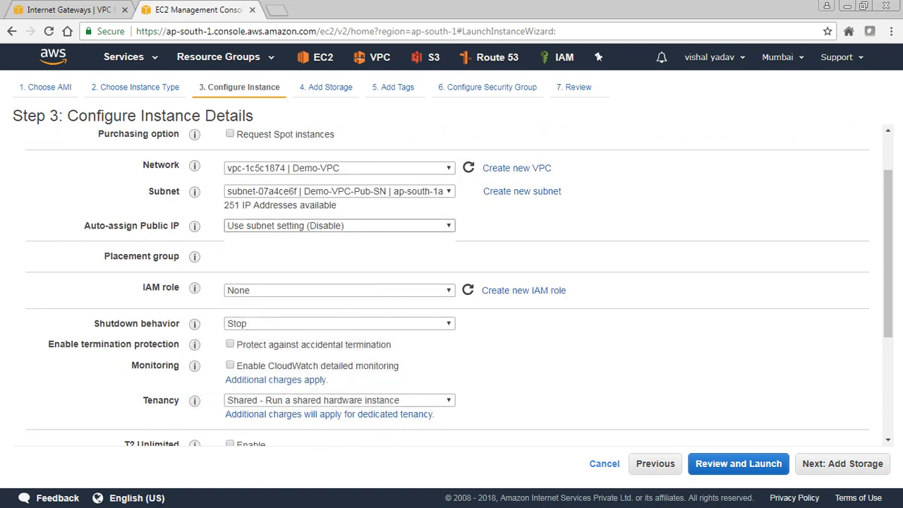
left_click(338, 225)
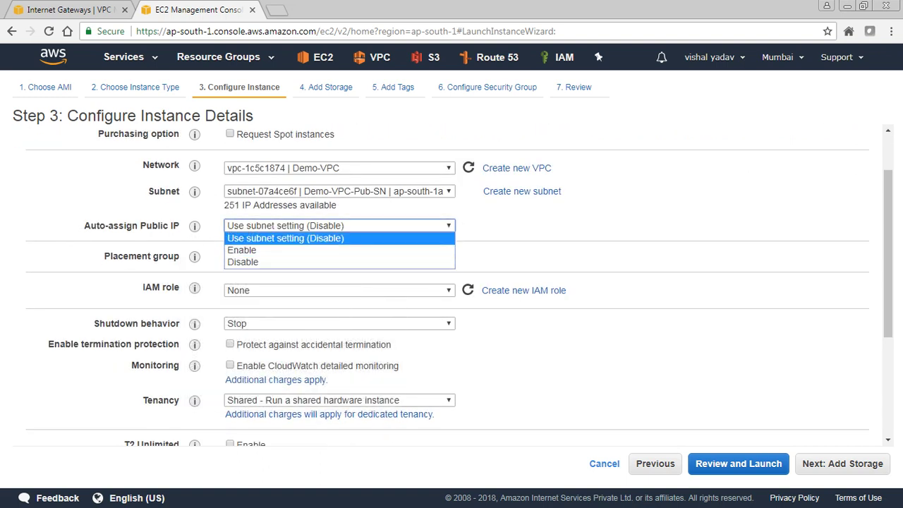
key("Down")
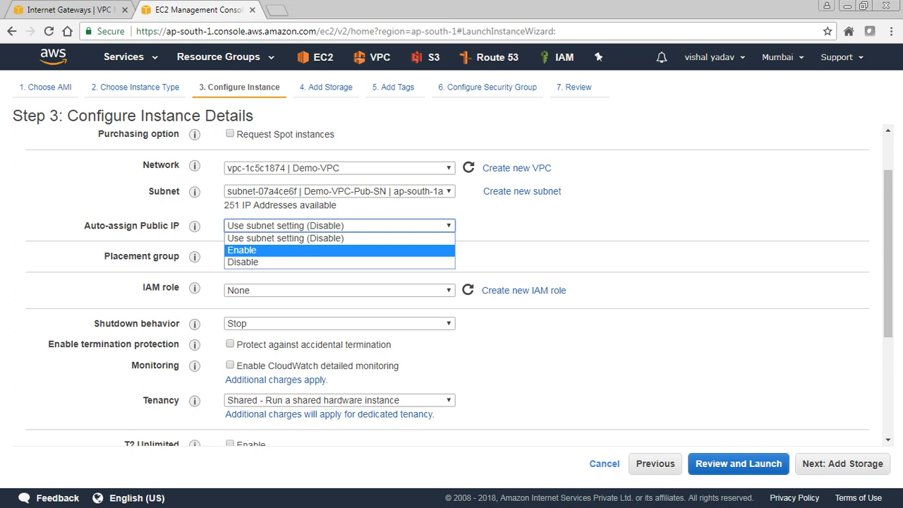
key("Down")
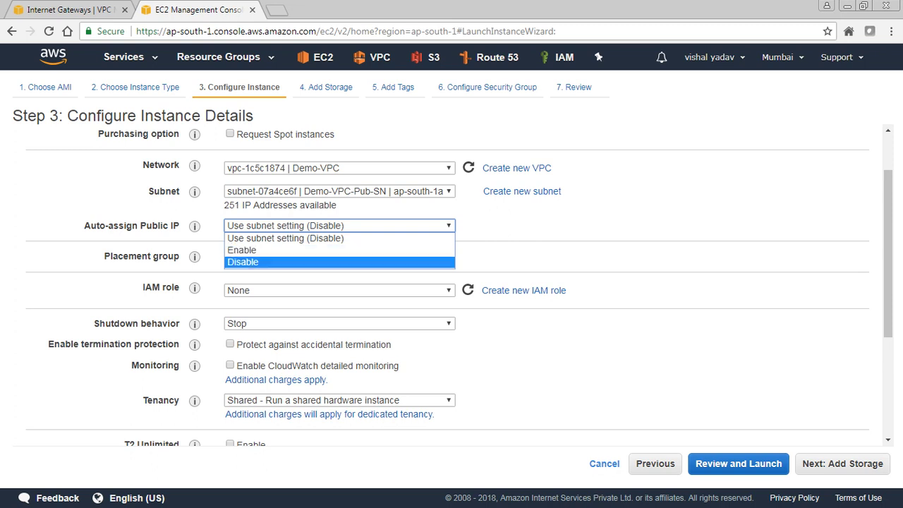
key("Up")
key("Up")
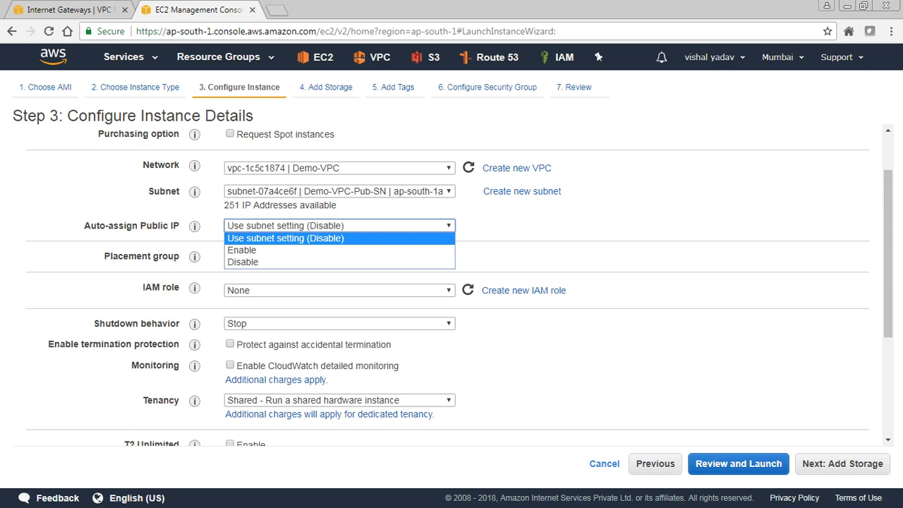
key("Up")
key("Up")
key("Return")
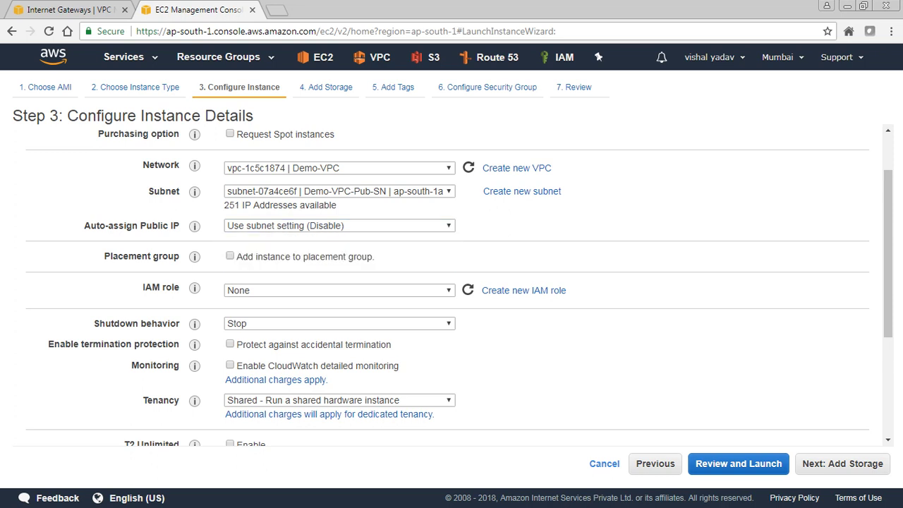
Enable auto-assign public IPv4 address for the Demo-VPC-Pub-SN subnet in the VPC console, and refresh the network list in the instance launch wizard
key("ctrl+shift+Tab")
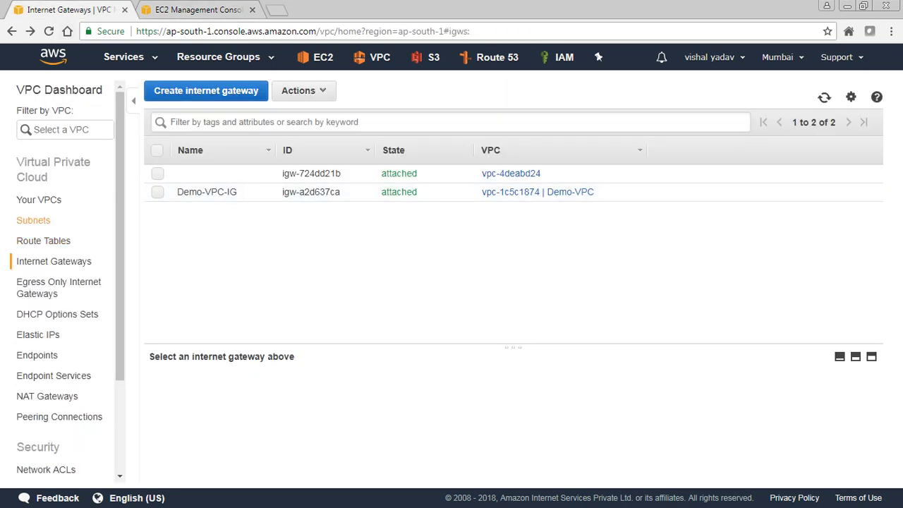
left_click(34, 220)
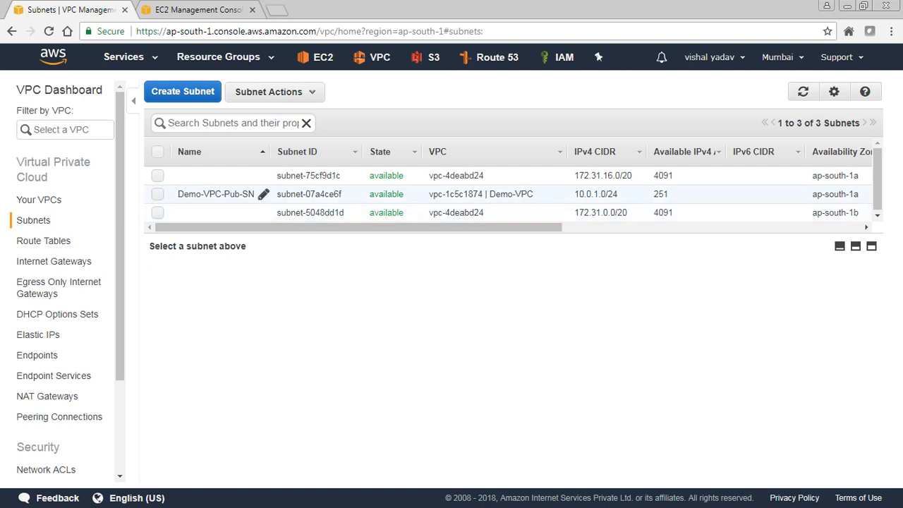
left_click(263, 194)
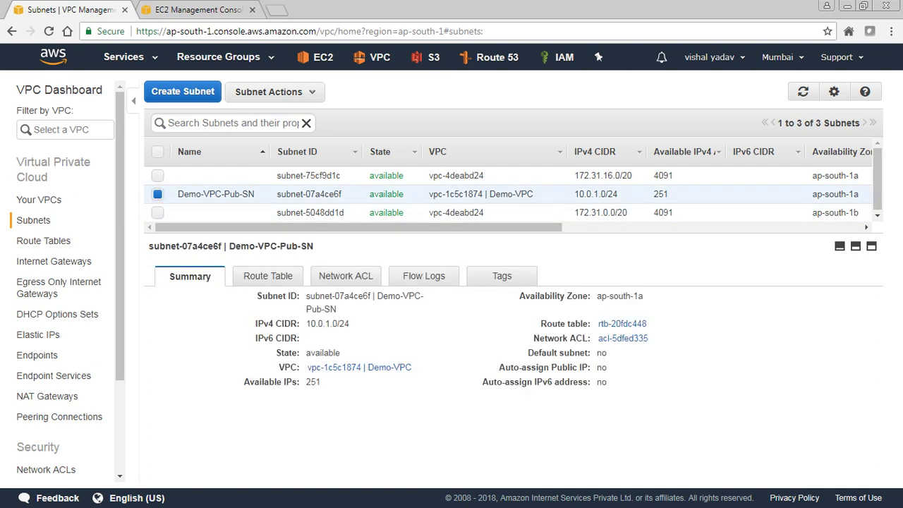
left_click(269, 91)
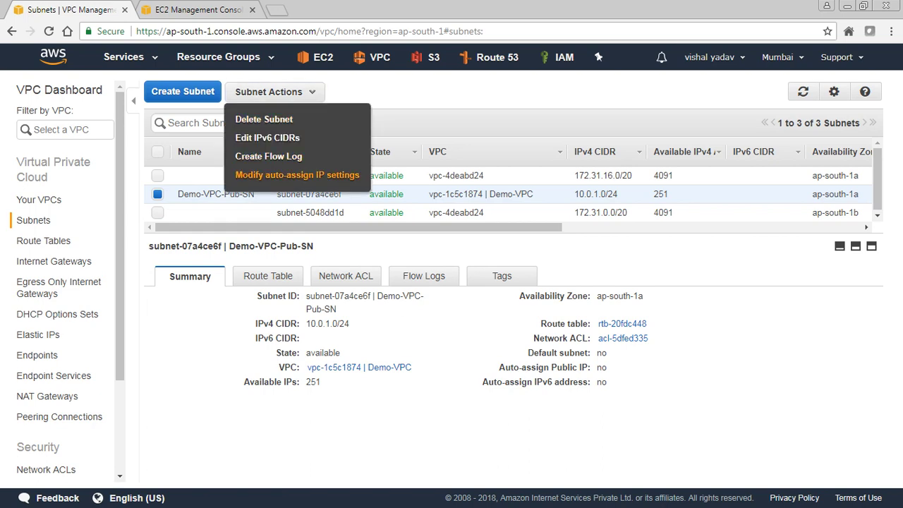
left_click(297, 175)
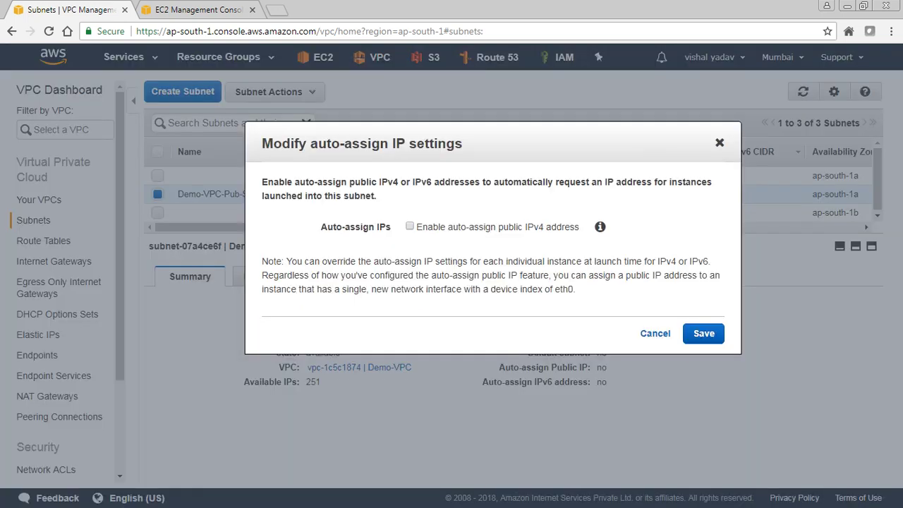
left_click(409, 226)
left_click(704, 334)
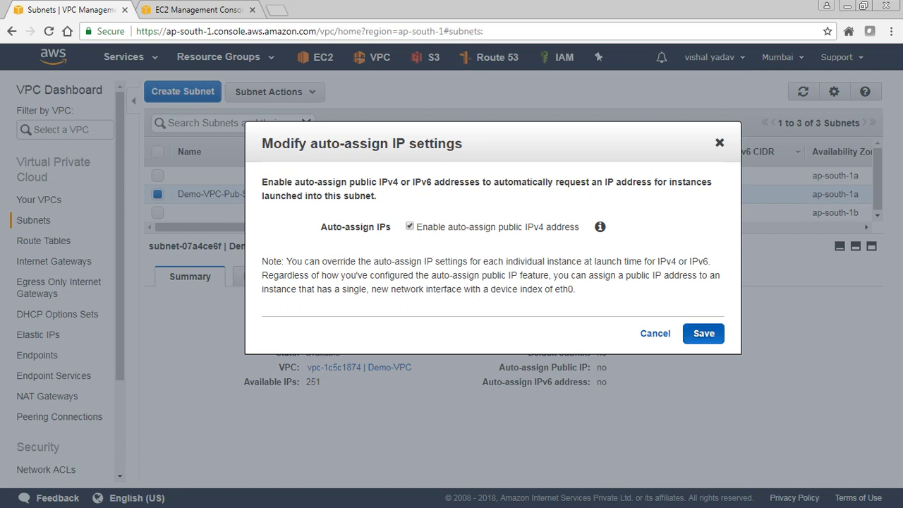
left_click(702, 225)
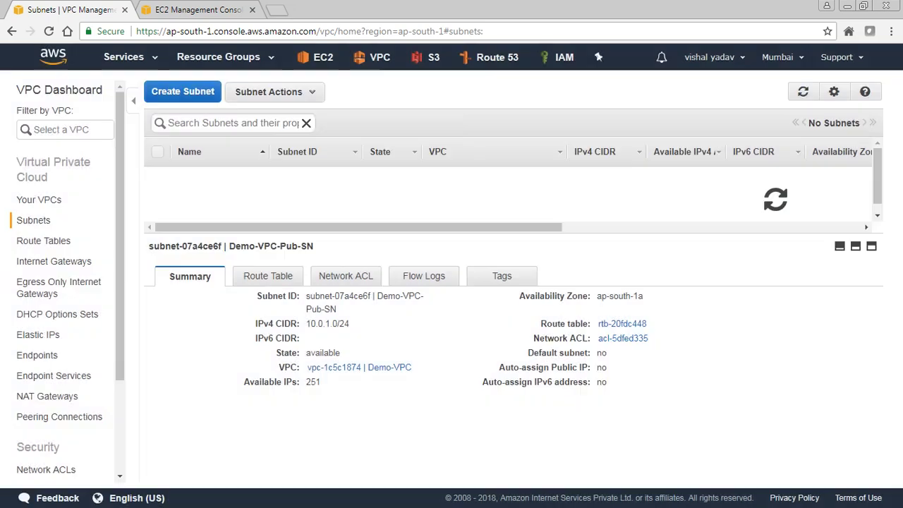
key("ctrl+Tab")
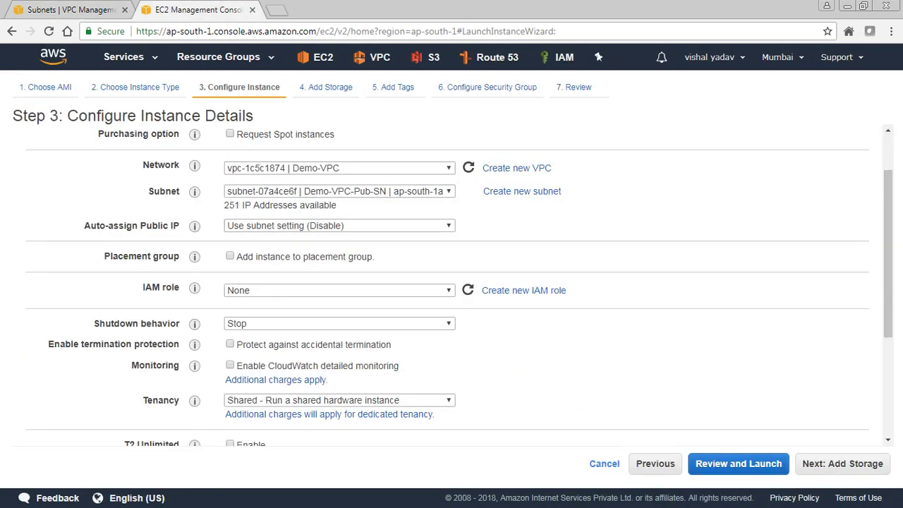
left_click(469, 167)
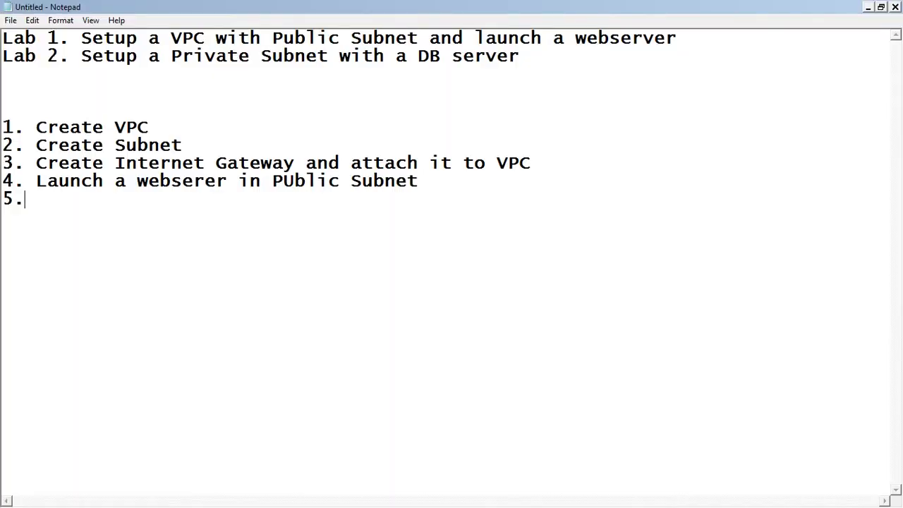
In the Notepad lab outline, extend item 2 after "Create Subnet" with ", and enable auto assign public ip"
left_click(183, 145)
type(", and enable auto")
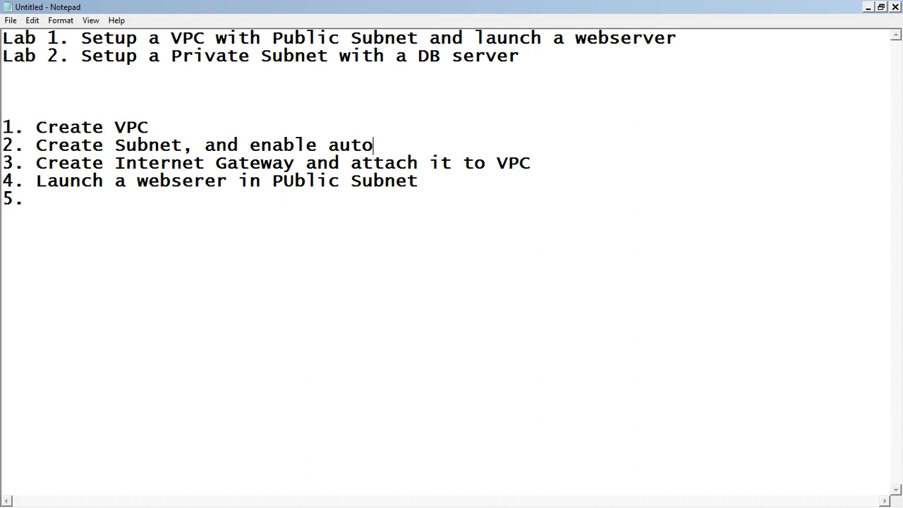
type(" assign public ip")
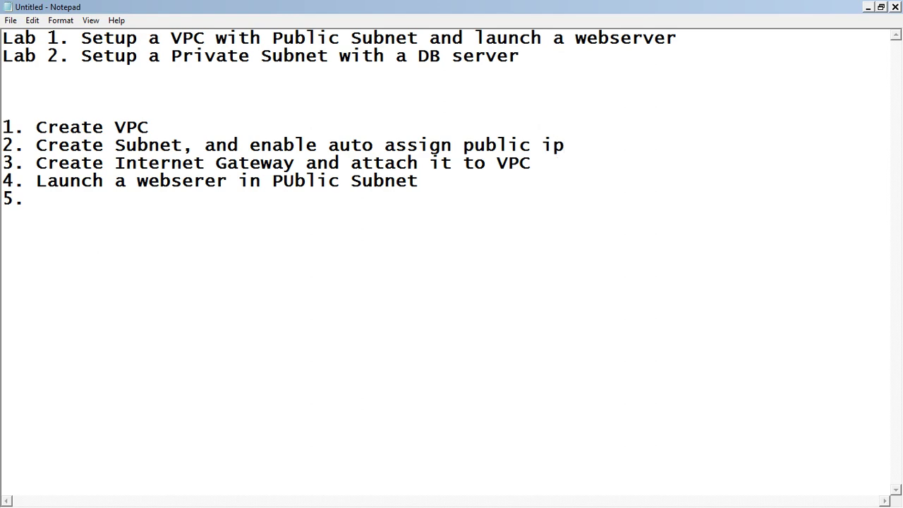
Back in the launch wizard, begin the instance's user data script under Advanced Details with "#! /bin/bash" and "yum install httpd -y"
key("alt+Tab")
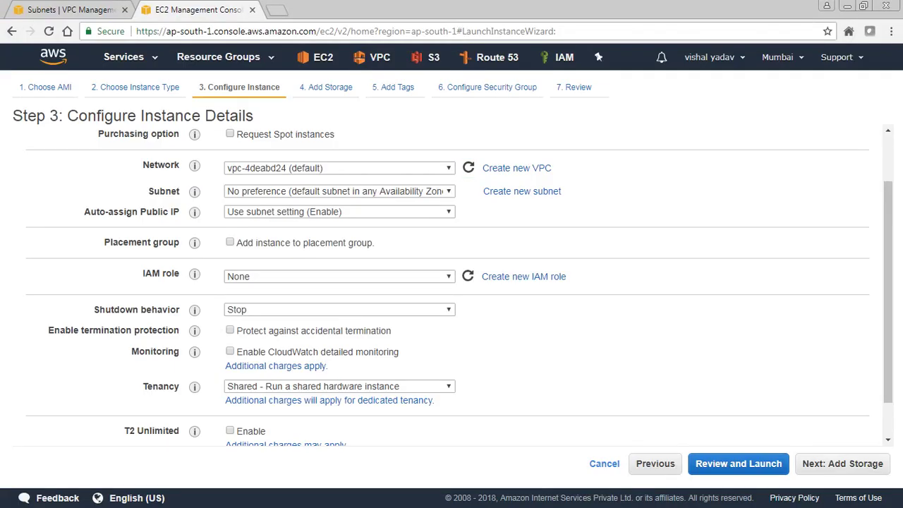
scroll(452, 283, "down", 1)
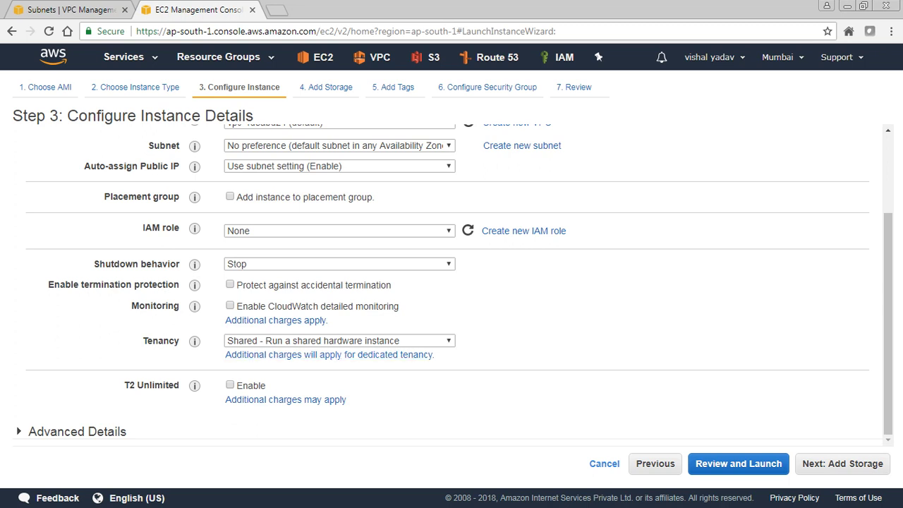
left_click(77, 431)
scroll(282, 298, "down", 2)
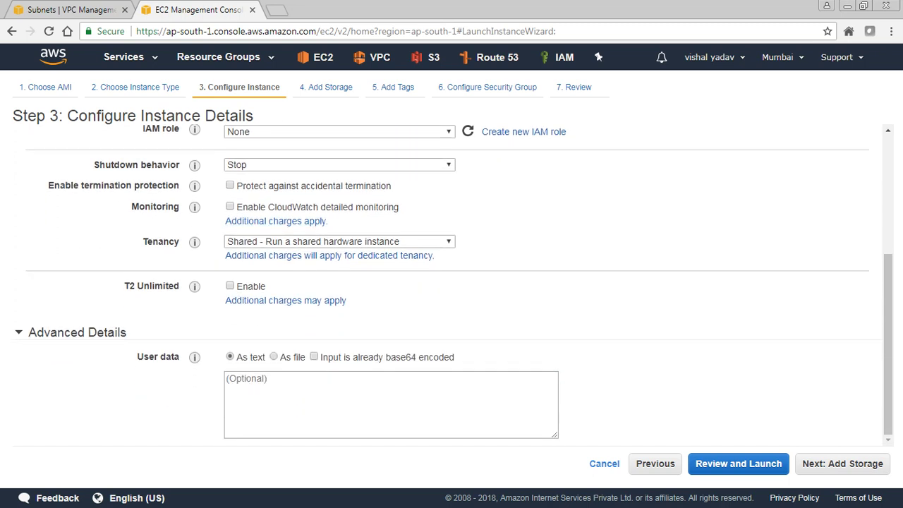
left_click(391, 404)
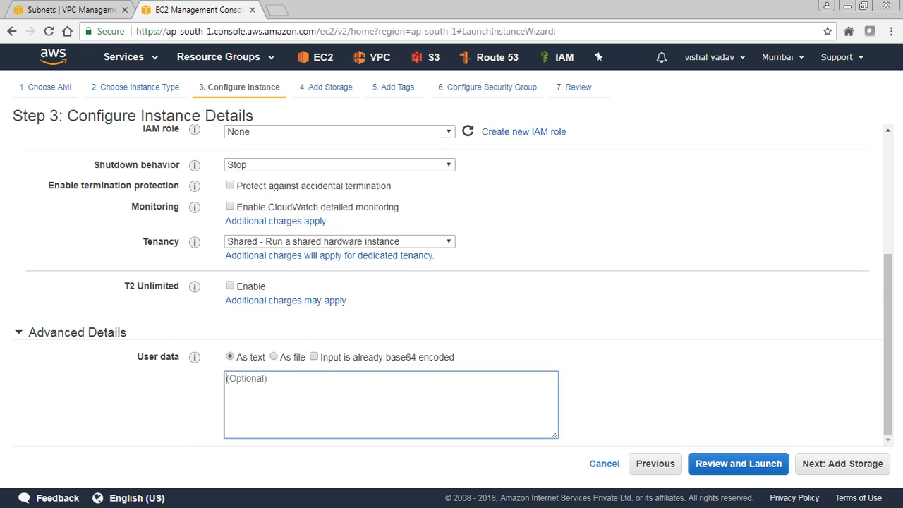
type("#! /")
key("BackSpace")
type("/bin/bash")
key("Return")
type("yum ins")
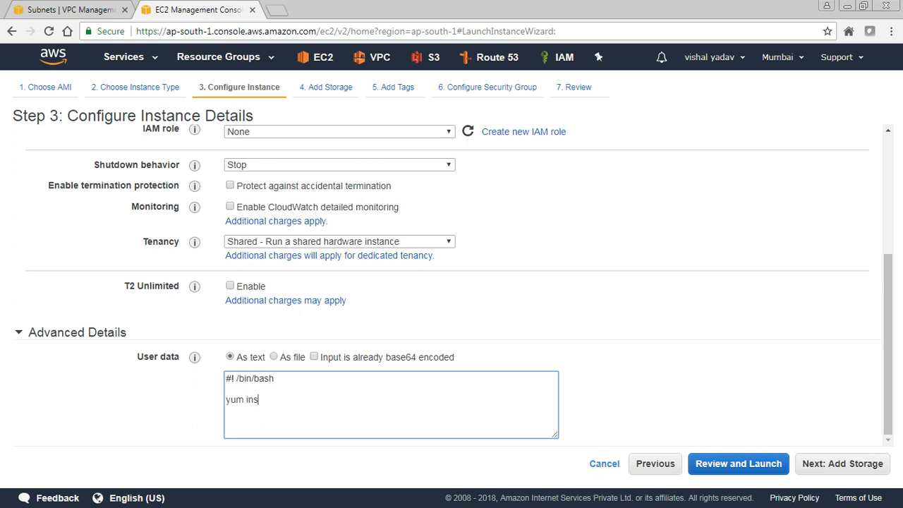
type("tall httpd -y")
key("Return")
Add the user data line echo "This page is presented by `uname -n`" > /var/www/html/index.html
type("echo \"\"")
left_click(252, 410)
type("This page is")
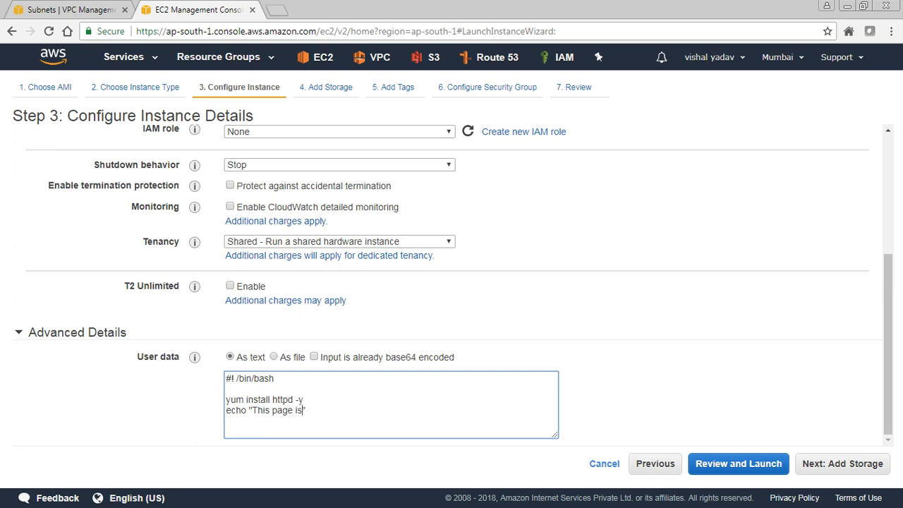
type(" be")
type("i")
key("BackSpace")
key("BackSpace")
key("BackSpace")
type("presented by `uname ")
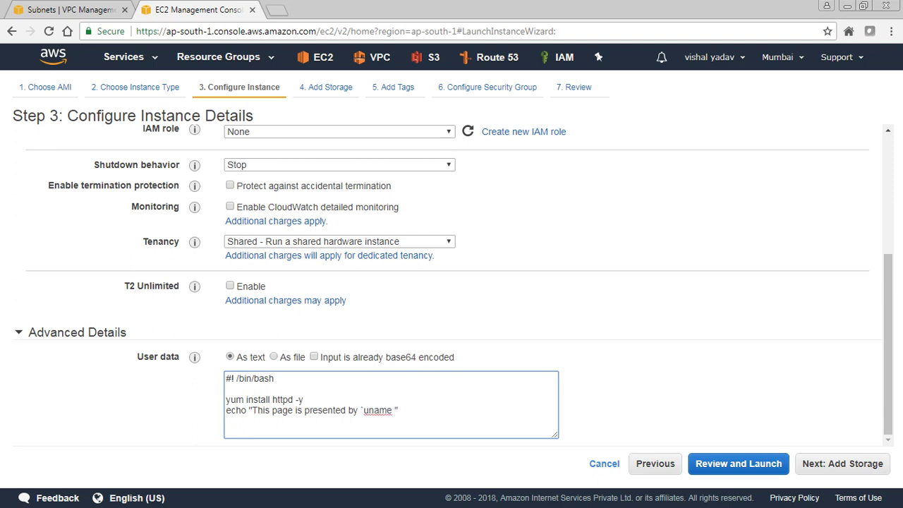
type("-n`\" > /var/www/html/i")
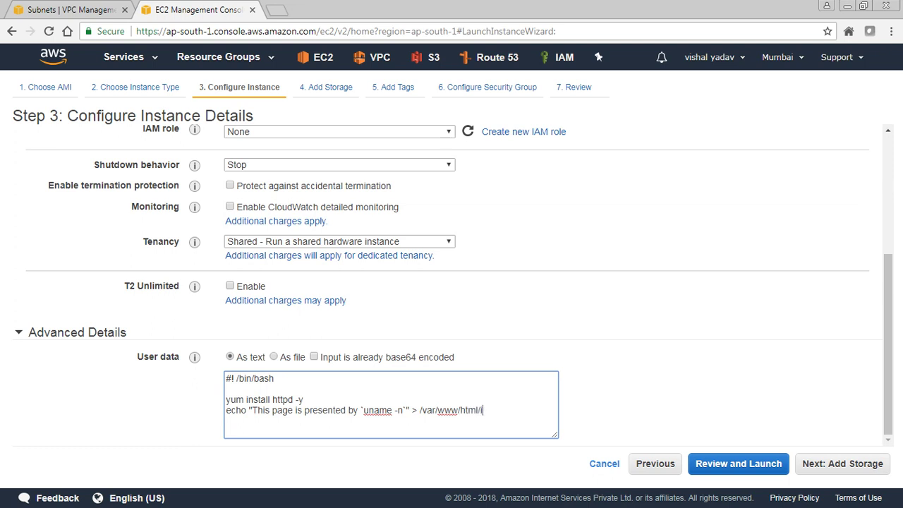
type("ndex.html")
key("Return")
End the user data script with the line "systemctl start httpd.service"
type("sytem")
key("BackSpace")
key("BackSpace")
key("BackSpace")
type("stemctl")
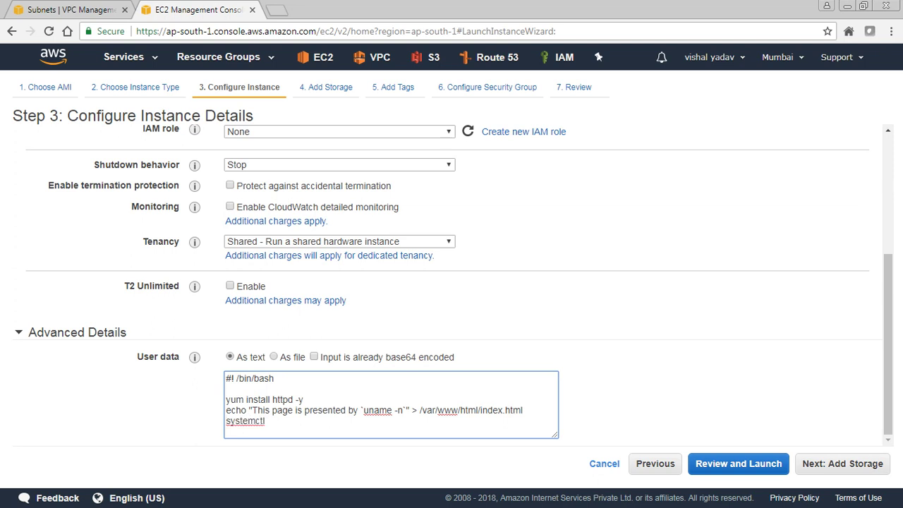
type(" start http")
type("d.servcie")
key("BackSpace")
key("BackSpace")
key("BackSpace")
type("ice")
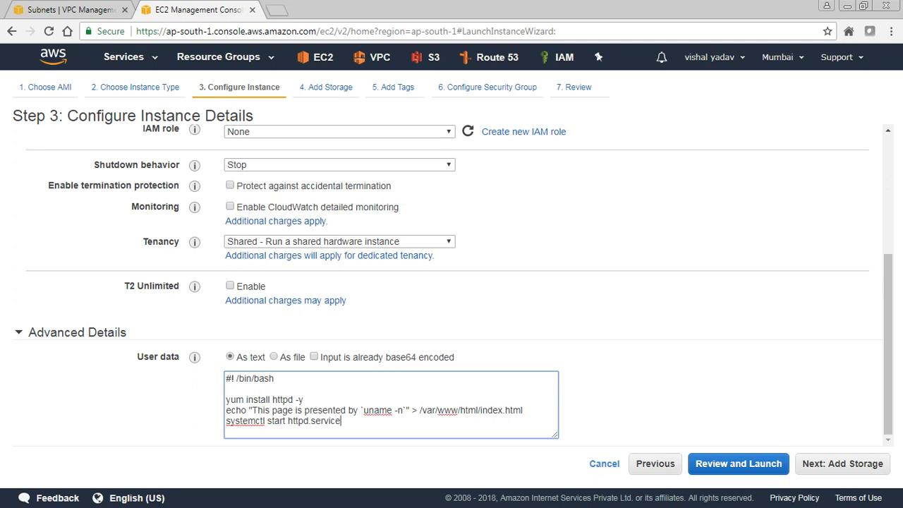
Keep the default storage settings and add an instance tag with key Name and value Webserver
key("Tab")
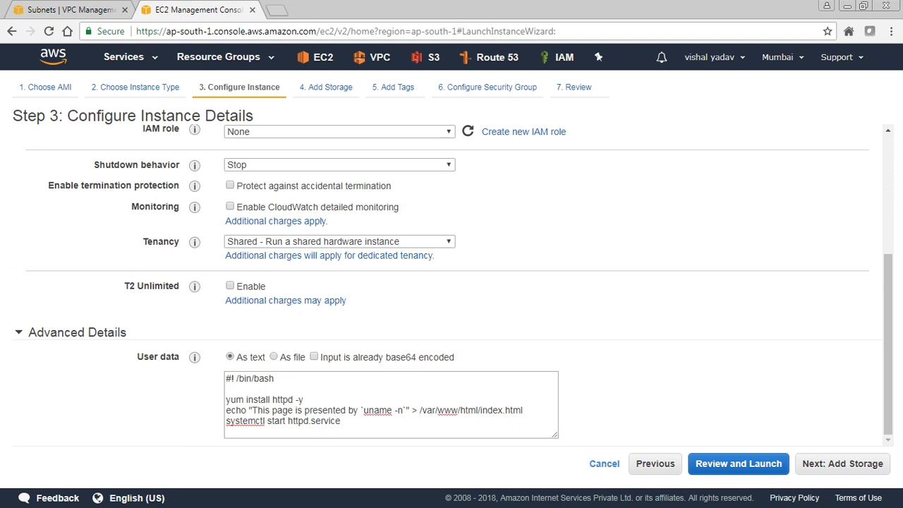
key("Return")
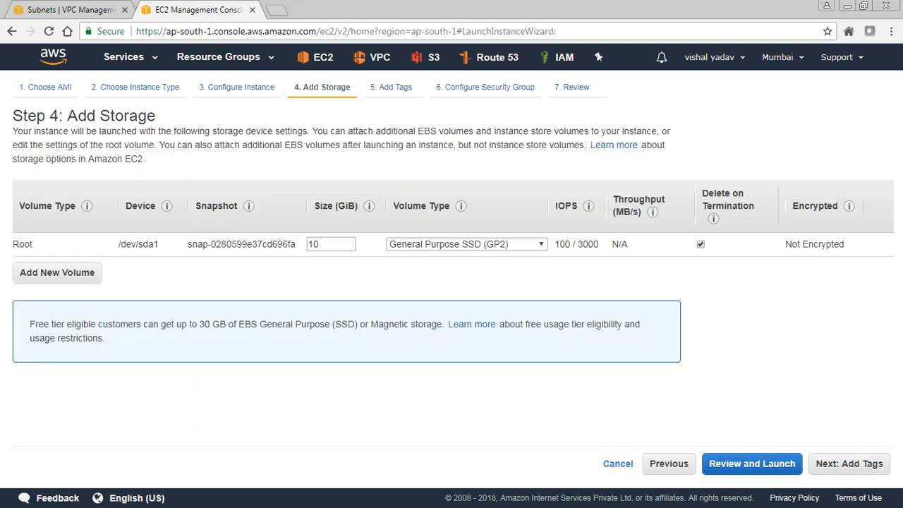
key("Return")
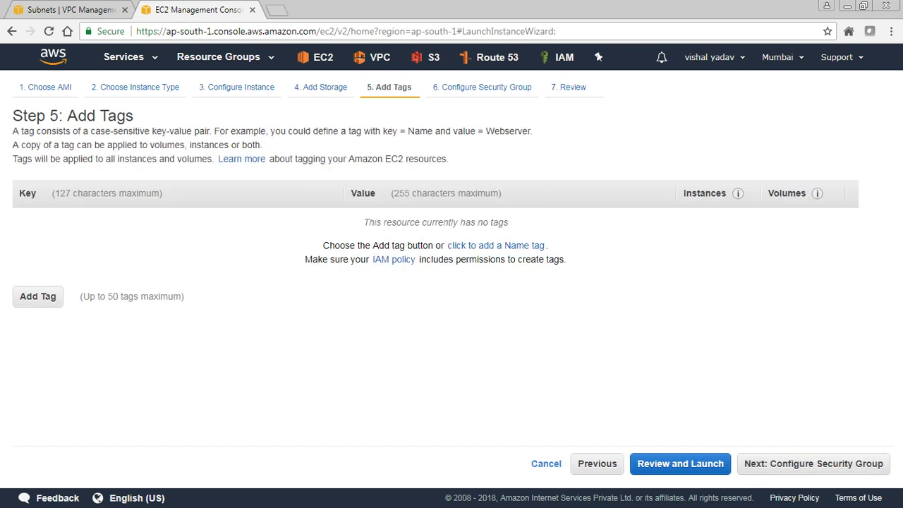
key("Tab")
key("Return")
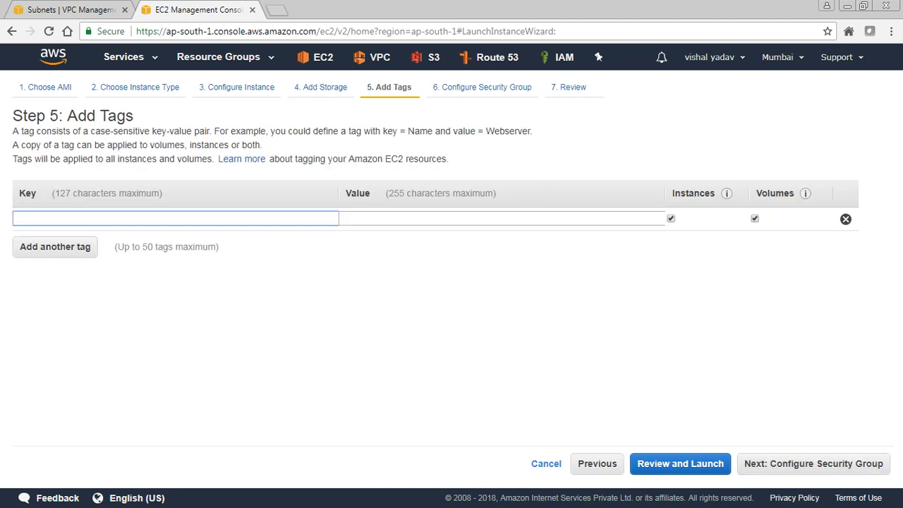
type("Name")
key("Tab")
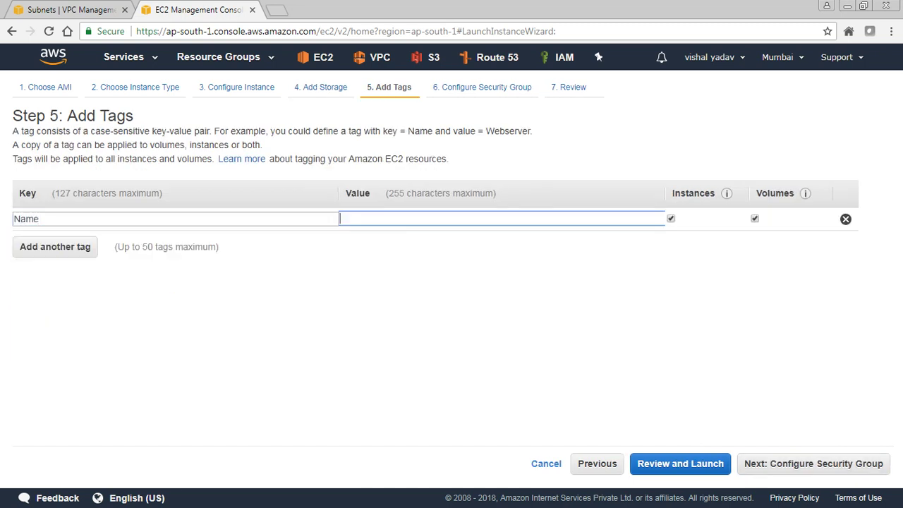
type("Webs")
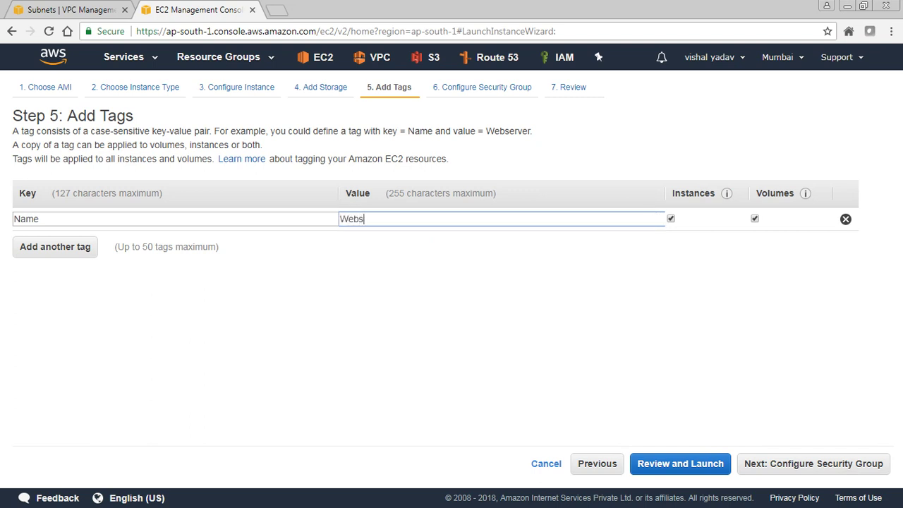
type("erver")
key("Tab")
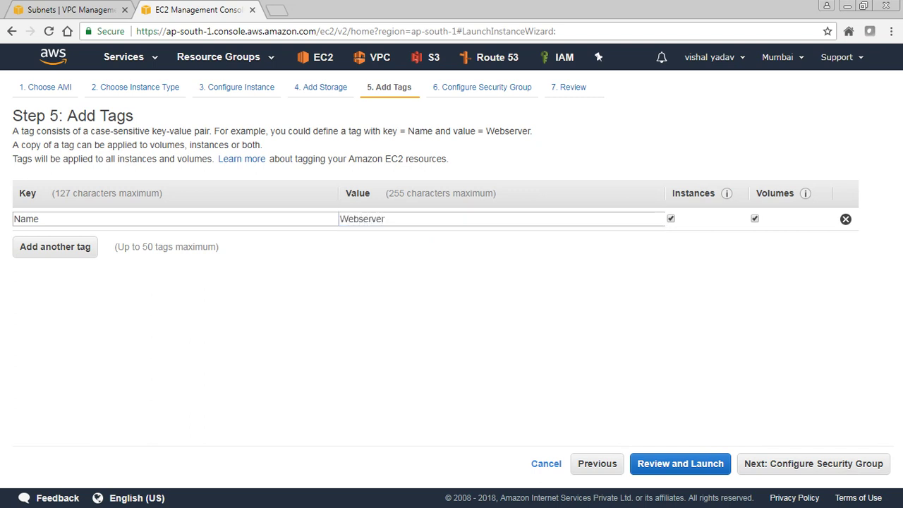
Proceed to the security group configuration and name the new security group Demo-VPC-SG-Web
key("Return")
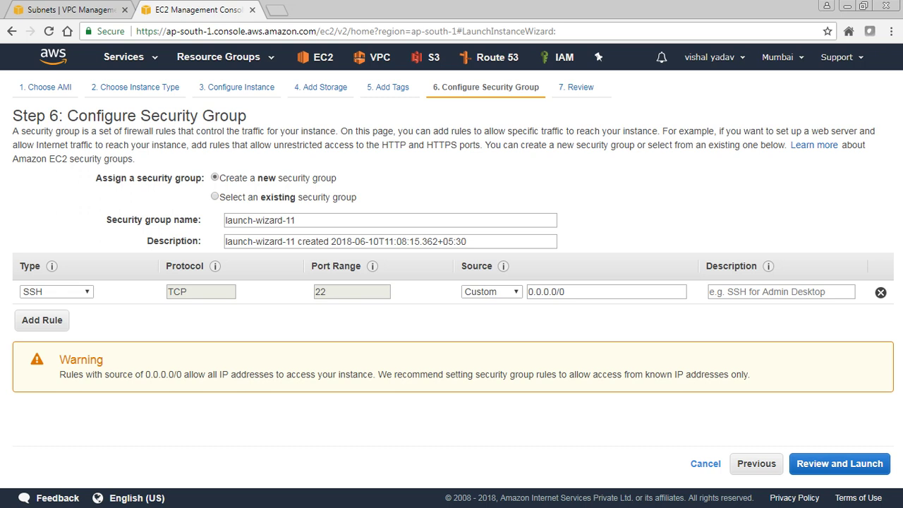
left_click(251, 220)
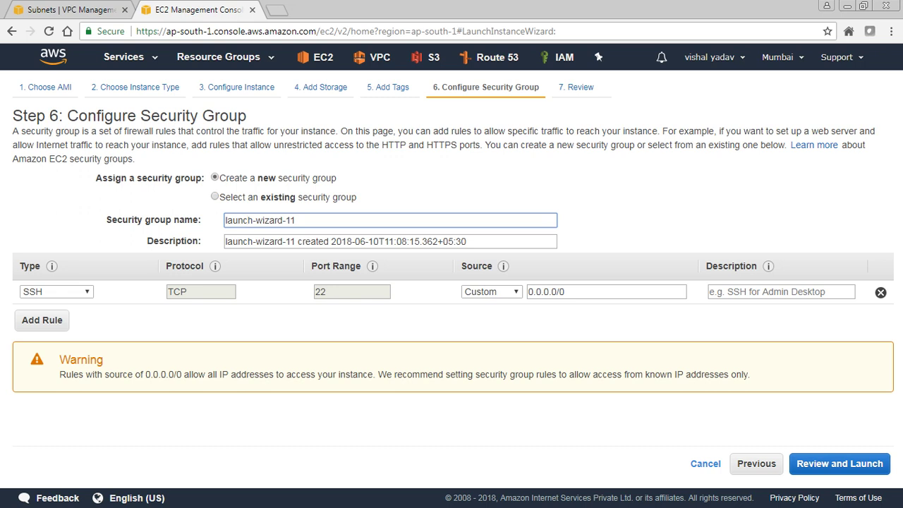
left_click_drag(295, 220, 224, 221)
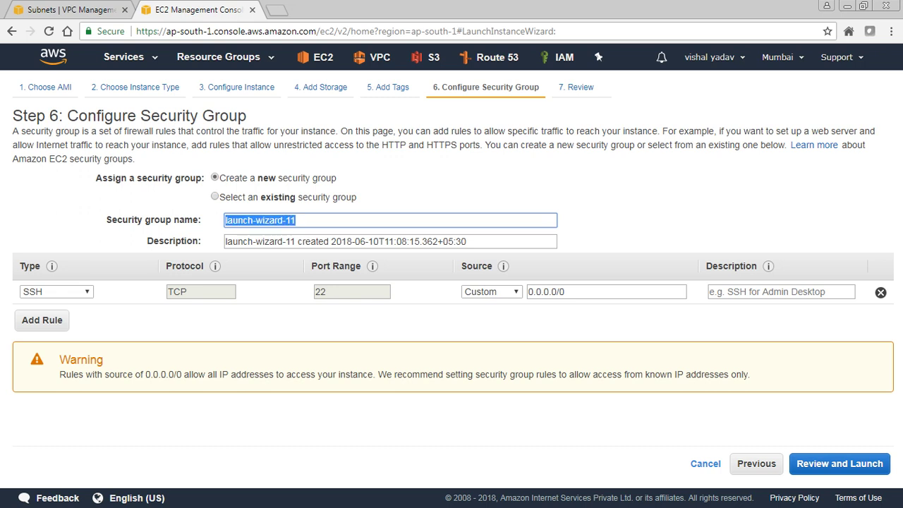
type("Demo0")
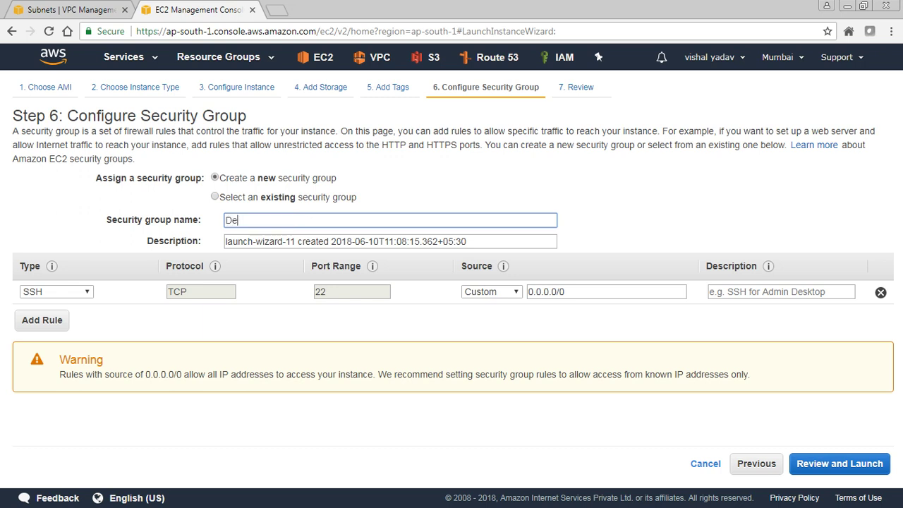
key("BackSpace")
type("0")
key("BackSpace")
type("-VPC-SG-We")
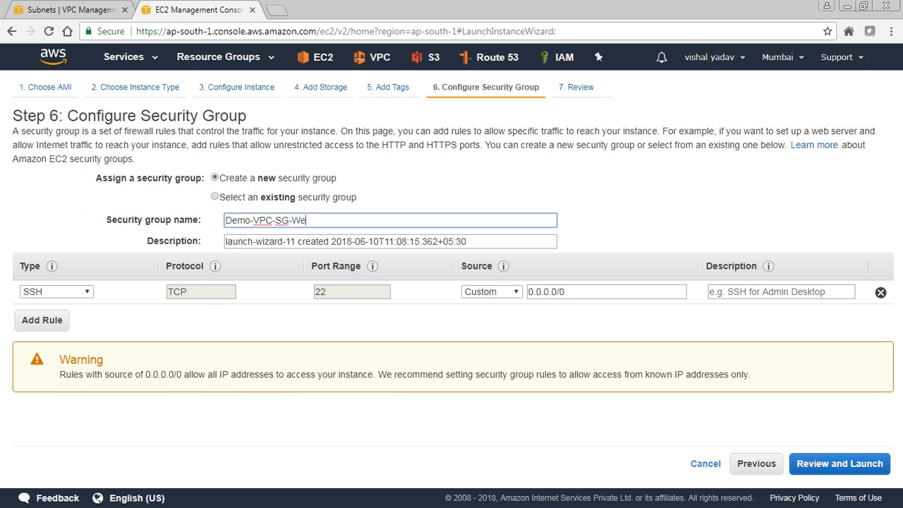
type("b")
key("BackSpace")
key("BackSpace")
key("BackSpace")
type("Wenb")
key("BackSpace")
key("BackSpace")
type("b")
Replace launch-wizard-11 at the start of the security group description with Demo-VPC-SG-Web
key("ctrl+shift+Left")
key("ctrl+shift+Left")
key("ctrl+shift+Left")
key("ctrl+shift+Left")
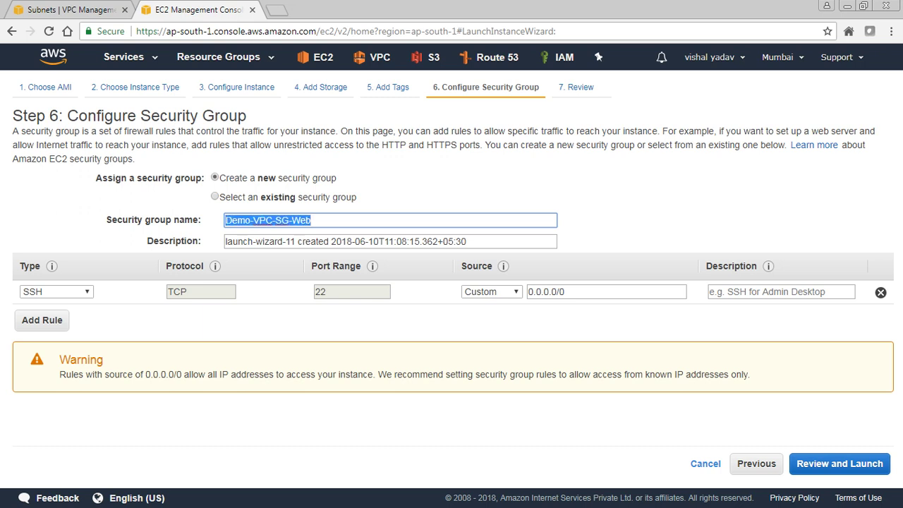
key("Tab")
key("Home")
key("ctrl+shift+Right")
key("ctrl+shift+Right")
key("ctrl+shift+Right")
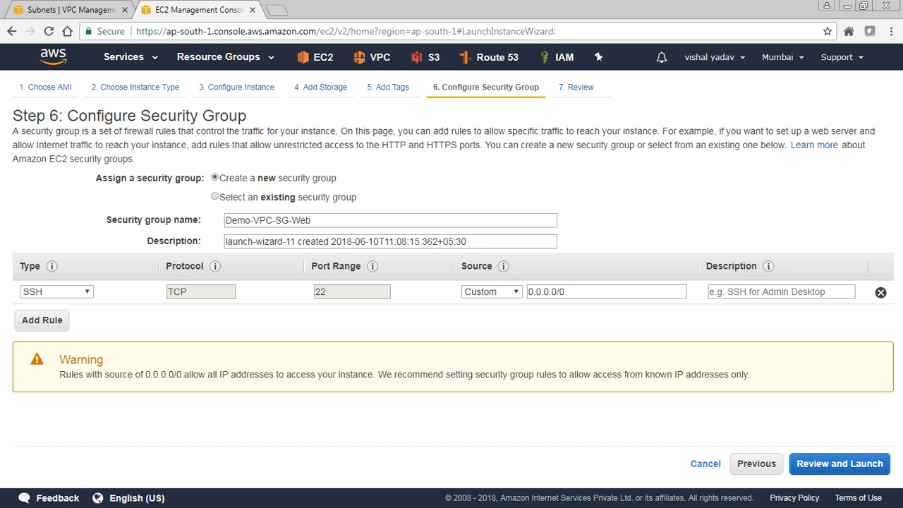
triple_click(268, 221)
key("ctrl+c")
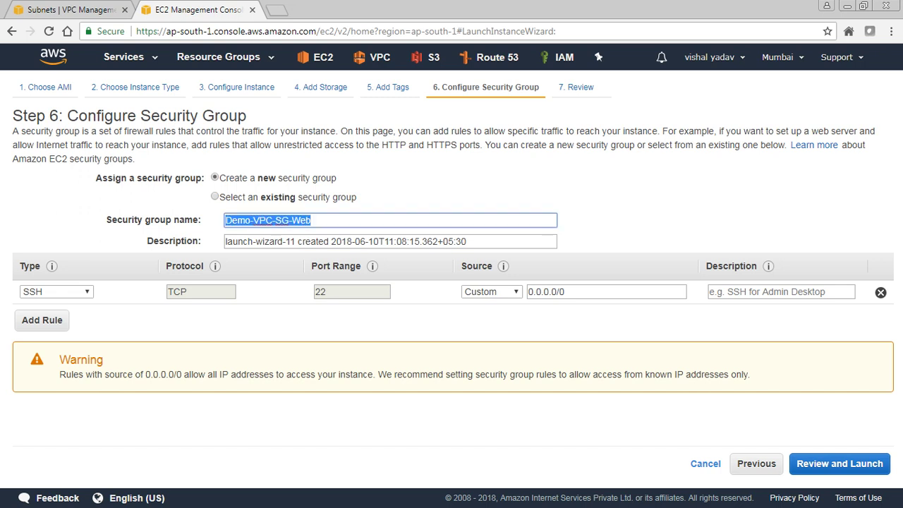
left_click_drag(225, 241, 295, 241)
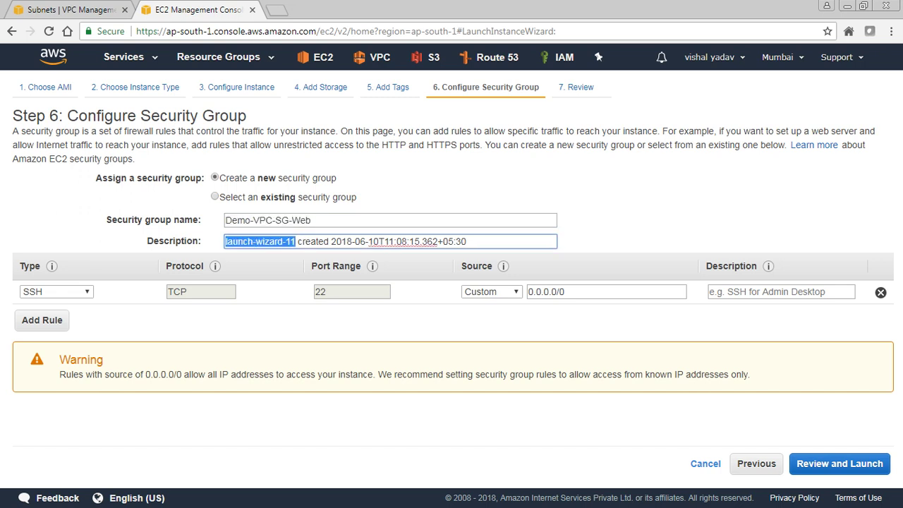
key("ctrl+v")
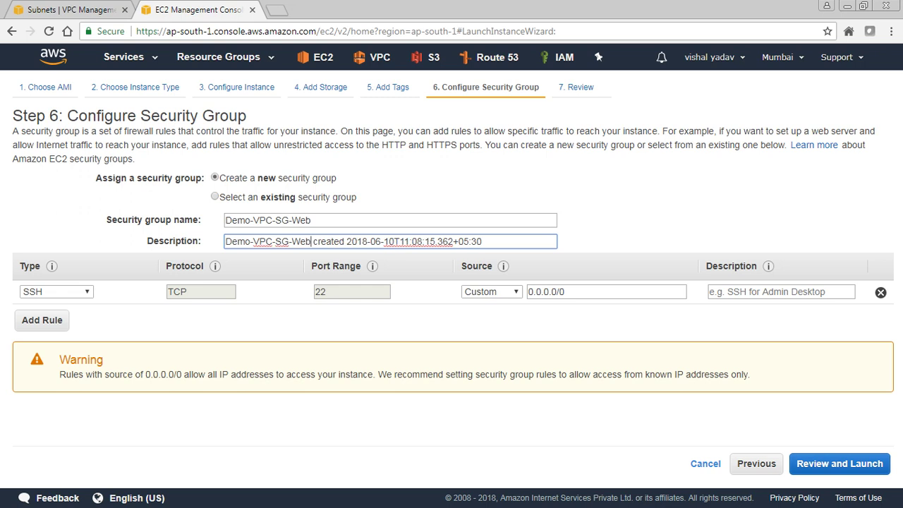
key("Tab")
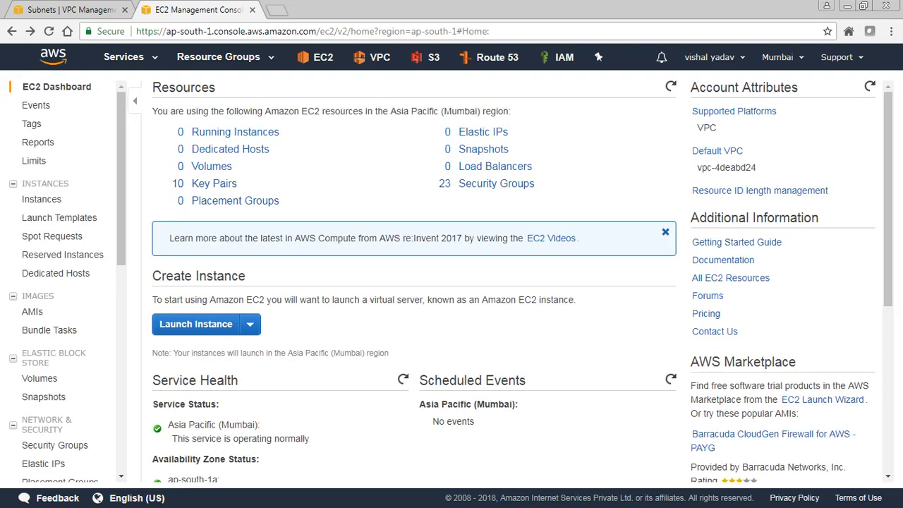
Start a new instance launch with the Red Hat Enterprise Linux 7.5 AMI and the t2.micro instance type
scroll(523, 283, "down", 5)
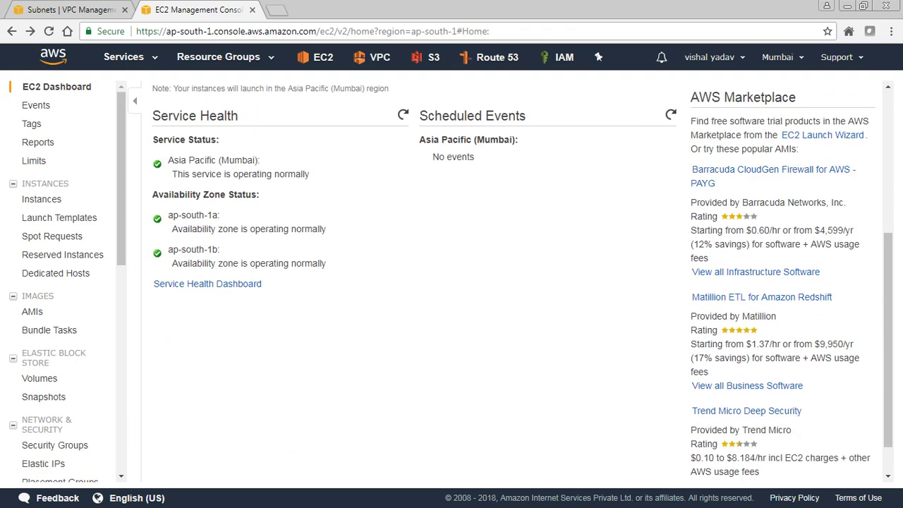
scroll(523, 282, "up", 5)
scroll(522, 283, "down", 4)
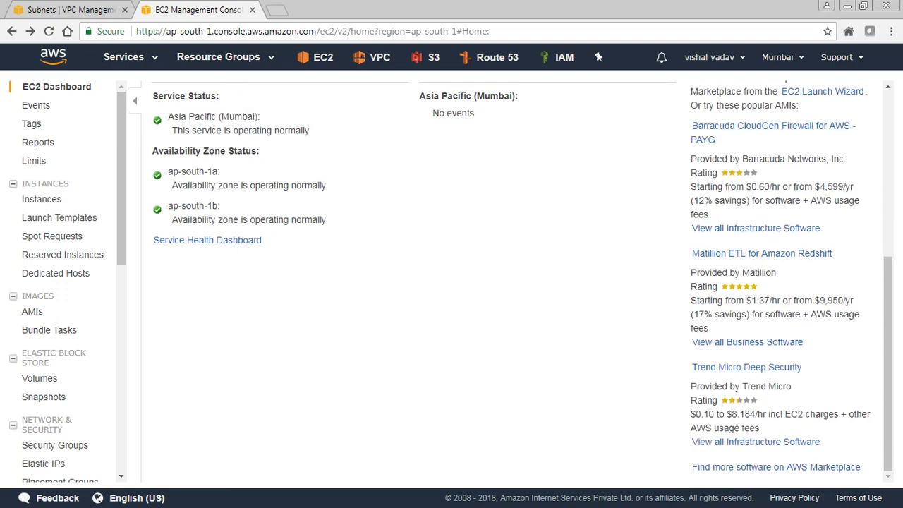
scroll(522, 282, "up", 4)
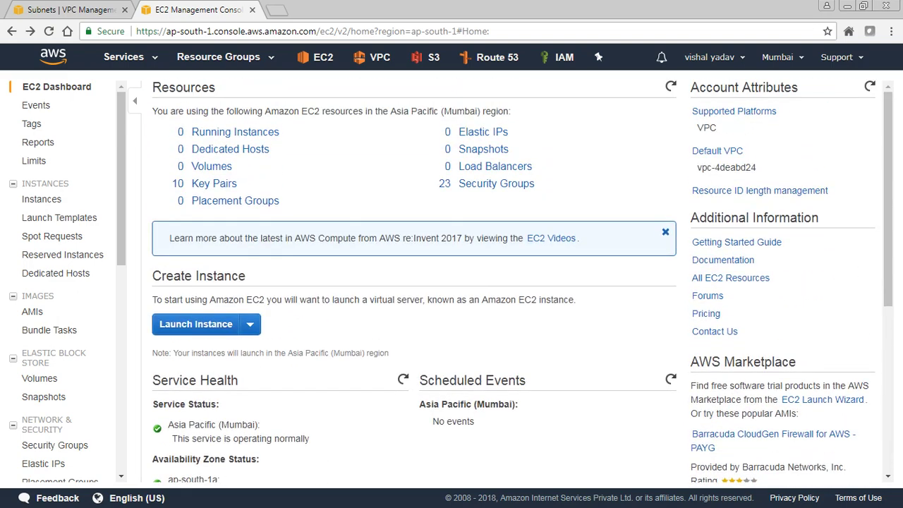
scroll(522, 283, "down", 3)
scroll(522, 282, "up", 1)
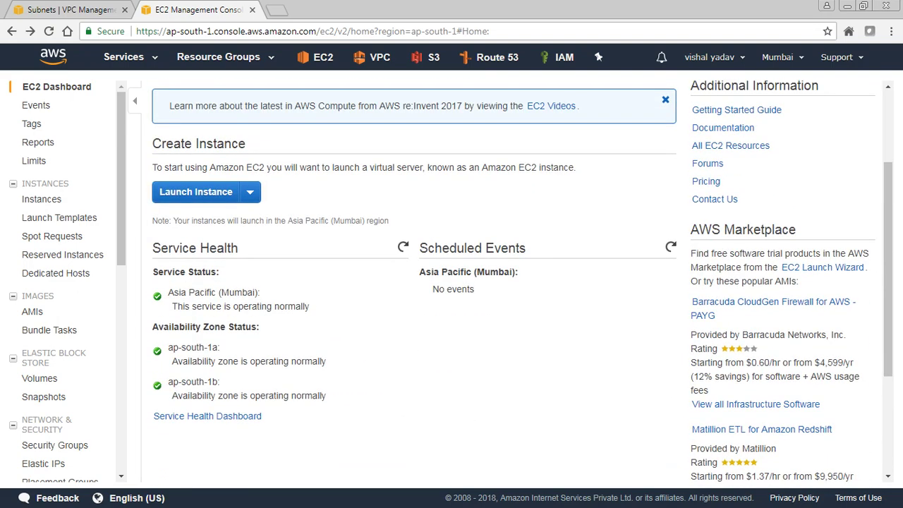
left_click(196, 191)
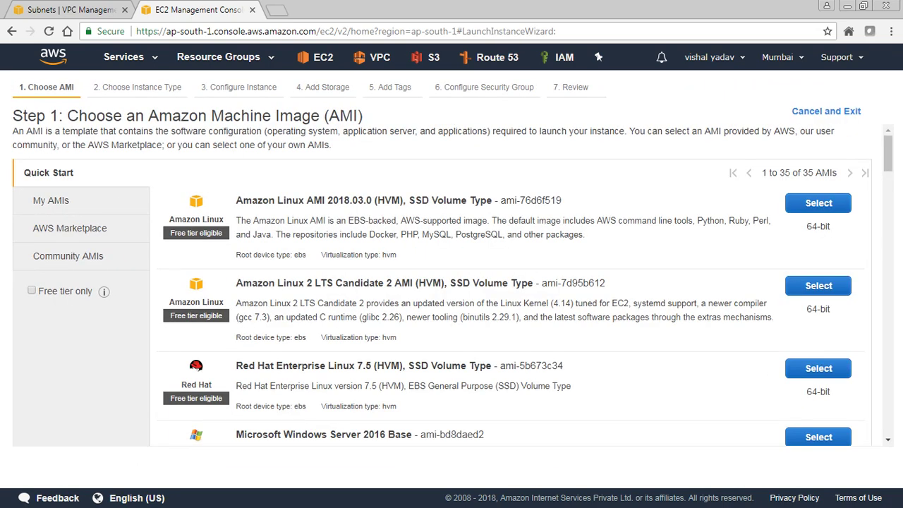
scroll(452, 282, "down", 2)
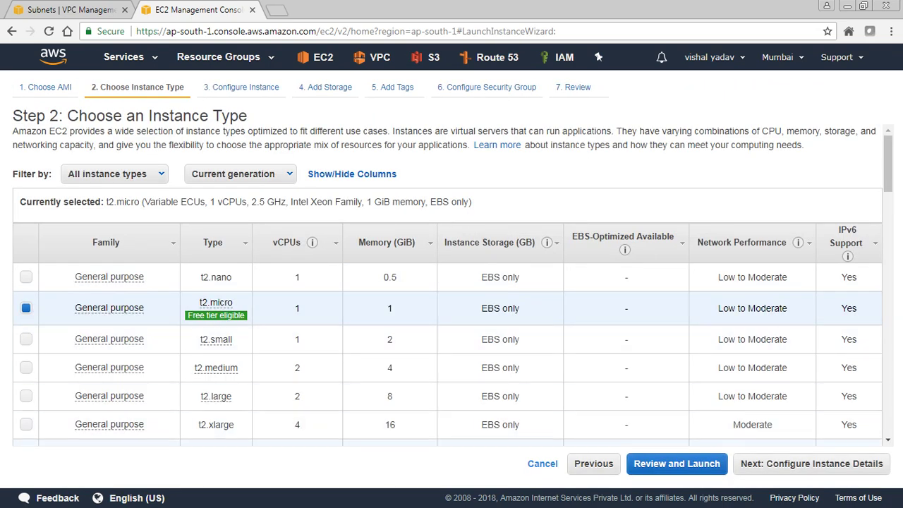
left_click(811, 464)
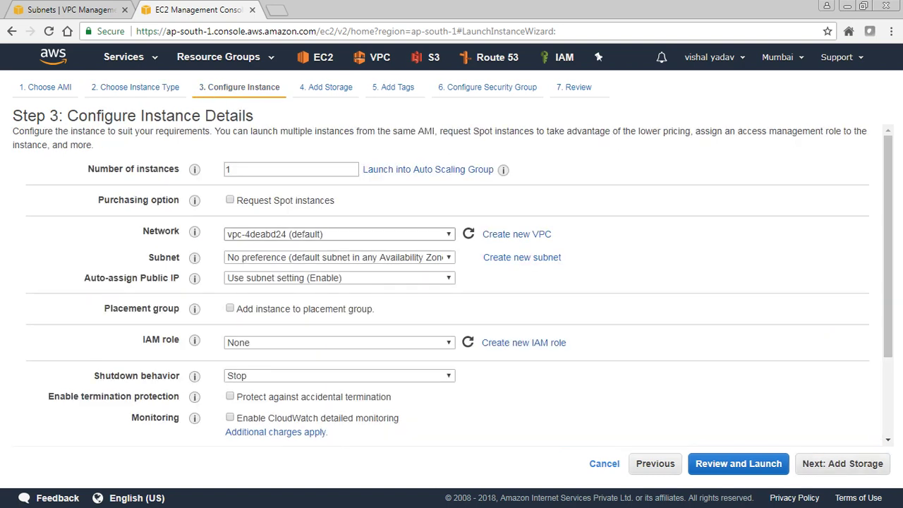
Place the instance in the Demo-VPC network with subnet Demo-VPC-Pub-SN, keeping auto-assign public IP on the subnet setting
left_click(339, 233)
left_click(275, 245)
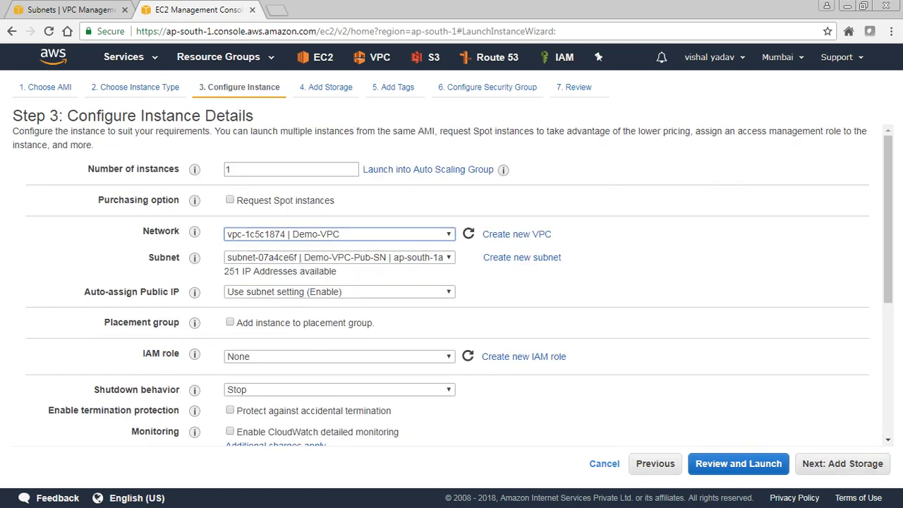
scroll(338, 226, "down", 1)
left_click(339, 225)
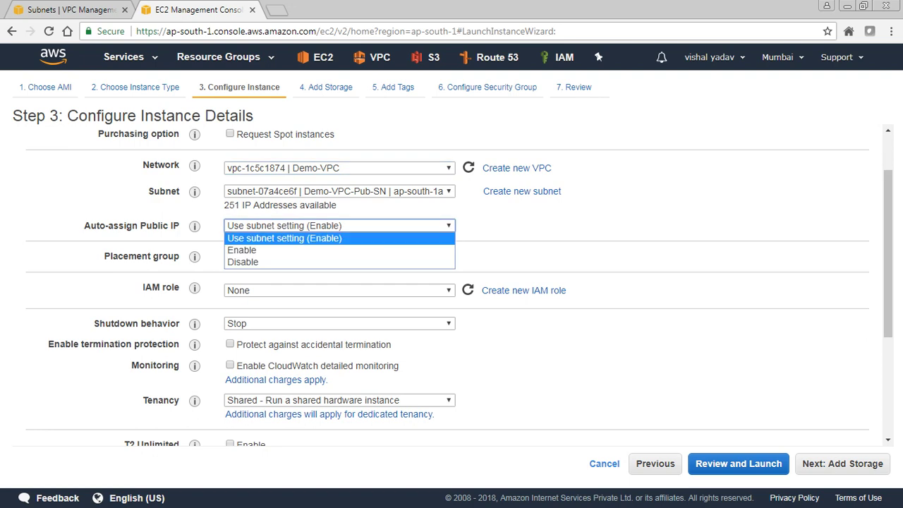
Begin the instance's user data script with the lines "#! /bin/bash" and "yum install httpd -y"
scroll(452, 282, "down", 3)
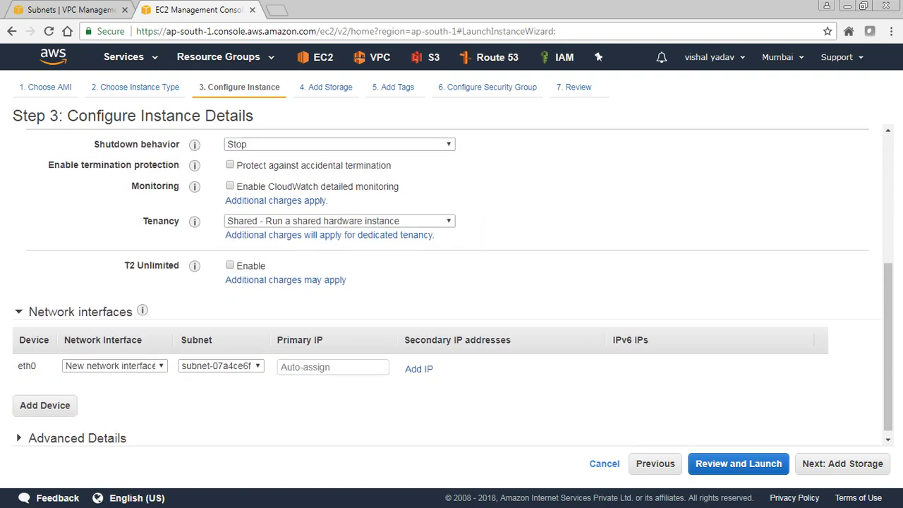
scroll(452, 282, "up", 2)
scroll(452, 282, "down", 2)
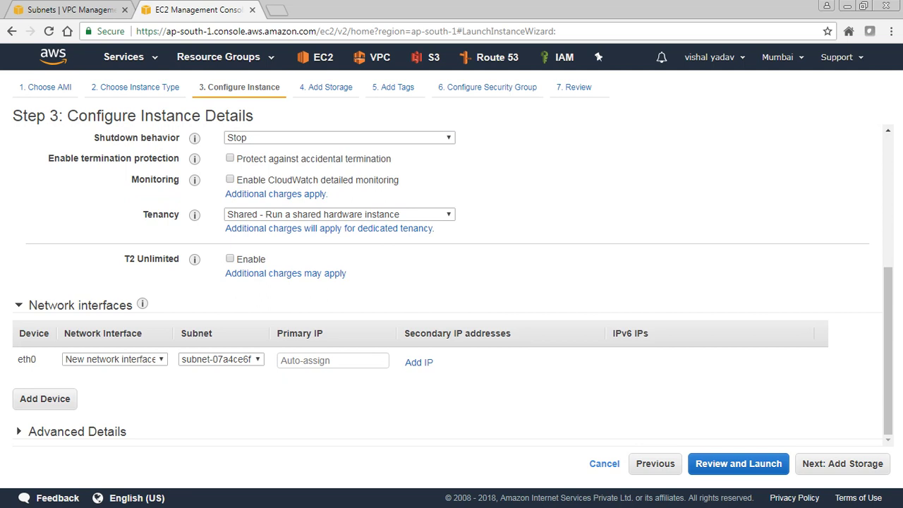
left_click(77, 431)
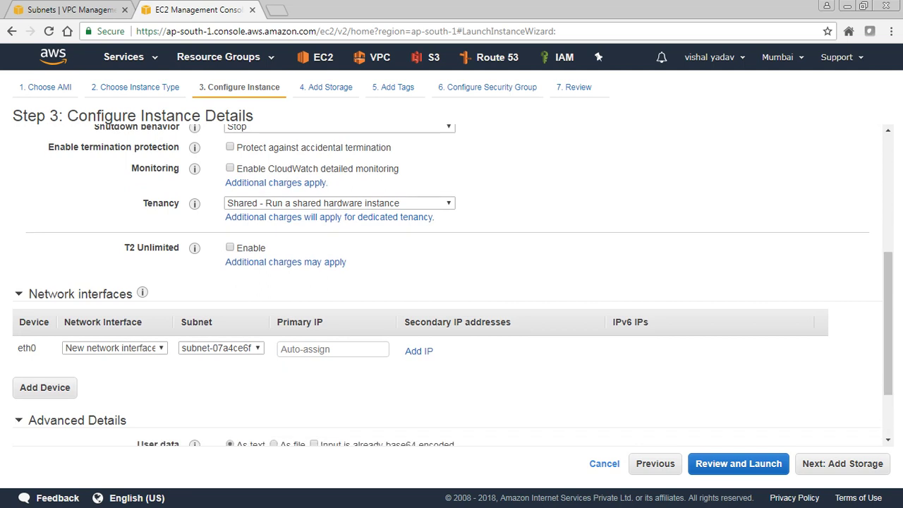
scroll(452, 283, "down", 2)
left_click(232, 381)
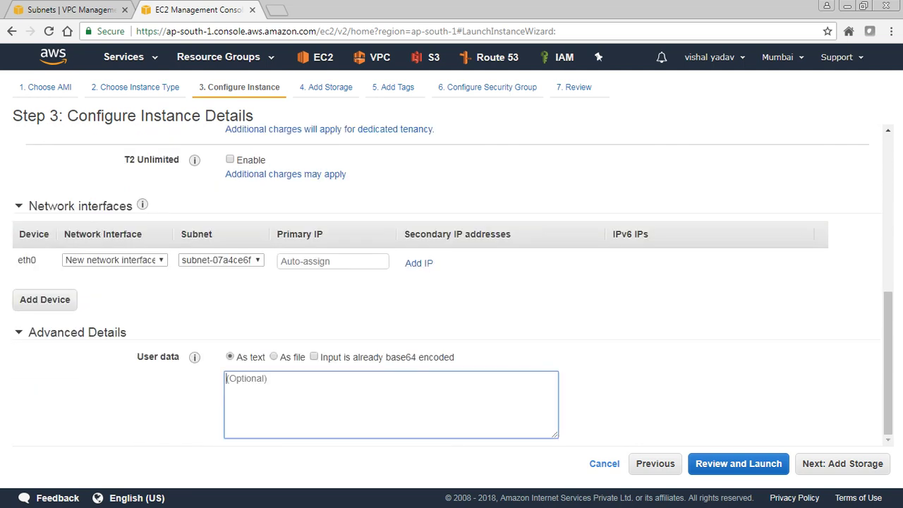
type("#! /bin/bash")
key("Return")
type("yum install htt")
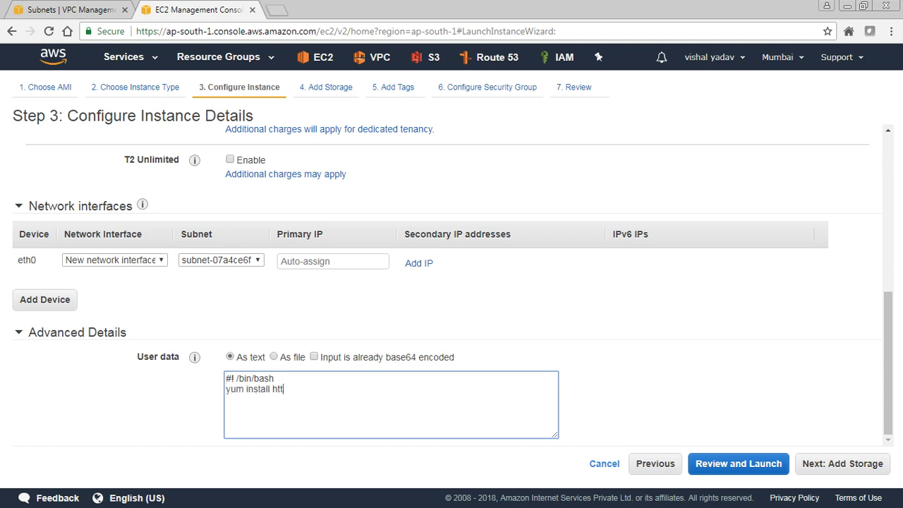
type("pd -y")
key("Return")
Add the user data line echo "Page is presented by `uname -n`" > /var/www/html/index.html
type("echo ")
type("\"Page \"")
key("Left")
type("Page is presented by ")
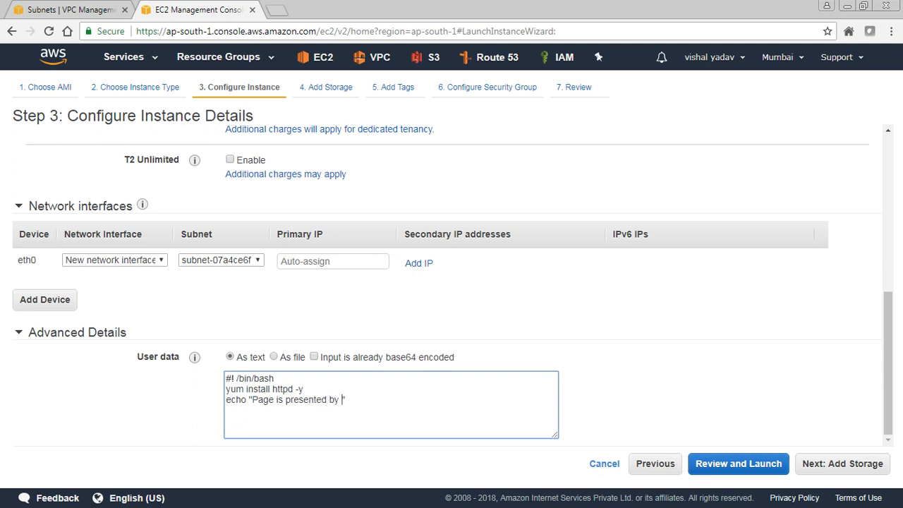
type("`uname -n`")
key("End")
type("> /var/w")
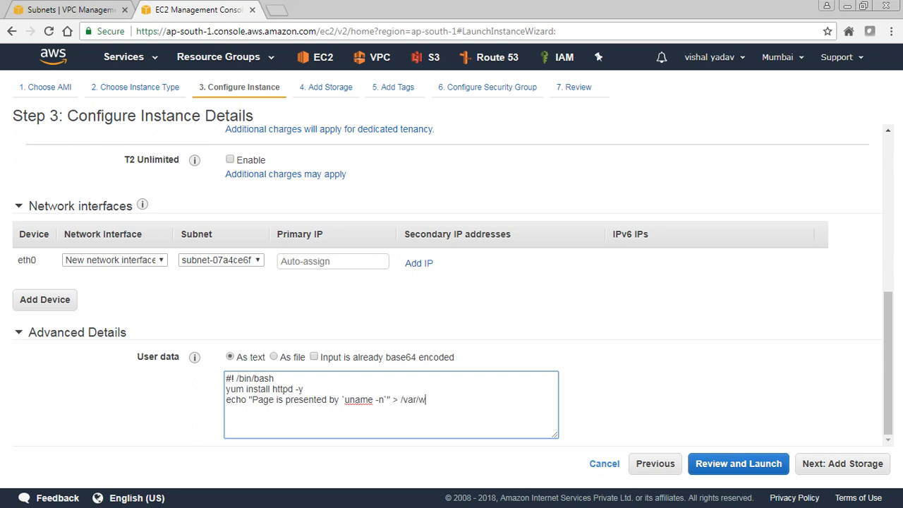
type("ww/html/index.html")
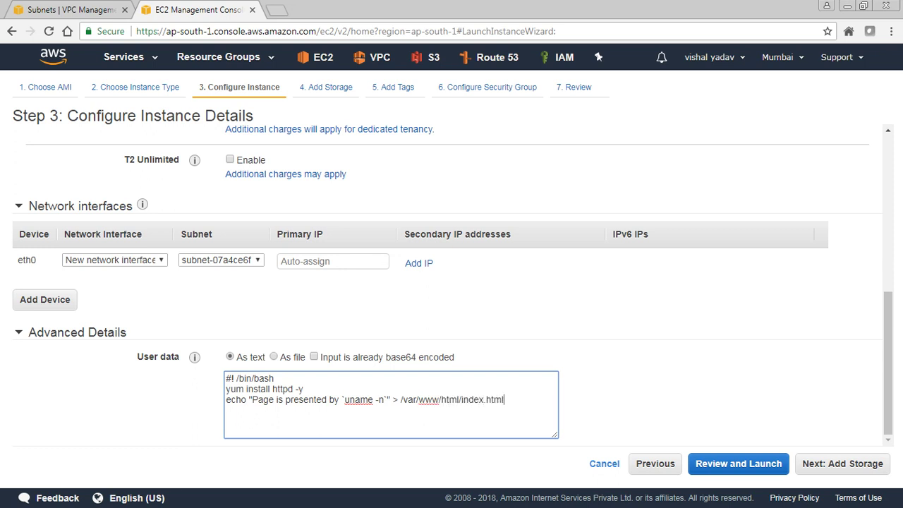
Finish the user data script with the line "systemctl start httpd.service"
key("Return")
type("systemctl")
key("BackSpace")
key("BackSpace")
key("BackSpace")
type("tl start ")
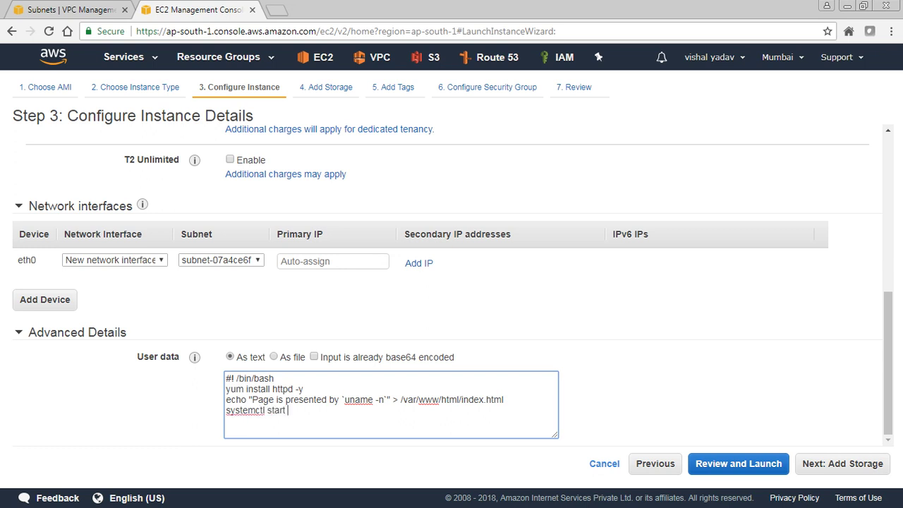
type("httpd.service")
Accept the default storage settings and add a tag with key Name and value Webserver
left_click(842, 463)
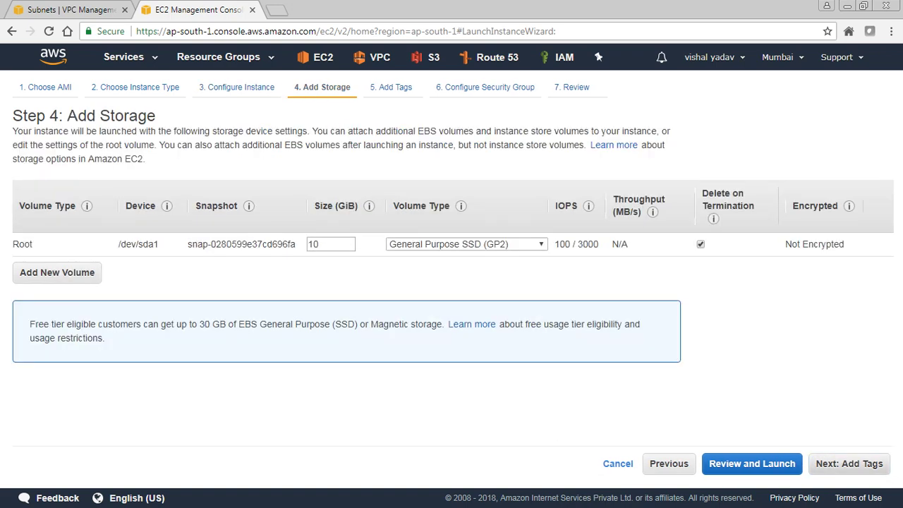
left_click(847, 463)
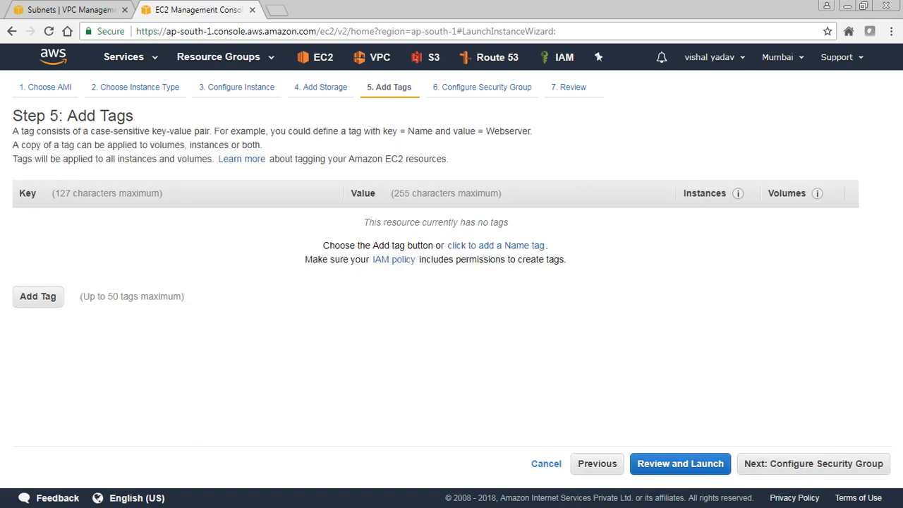
left_click(37, 296)
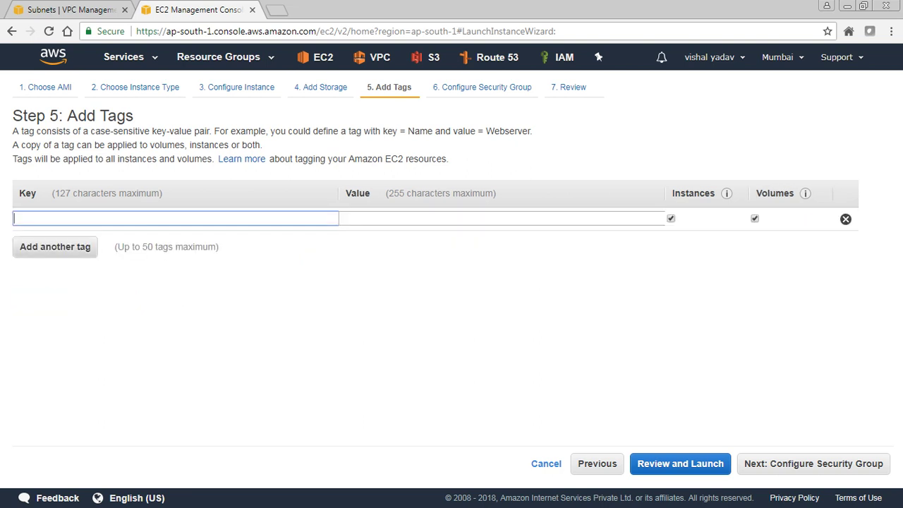
type("Name")
key("Tab")
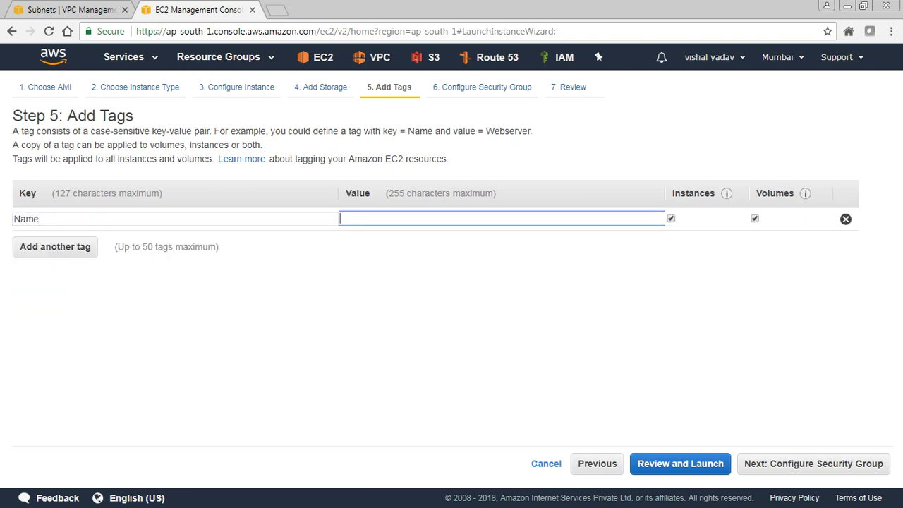
type("Webserver")
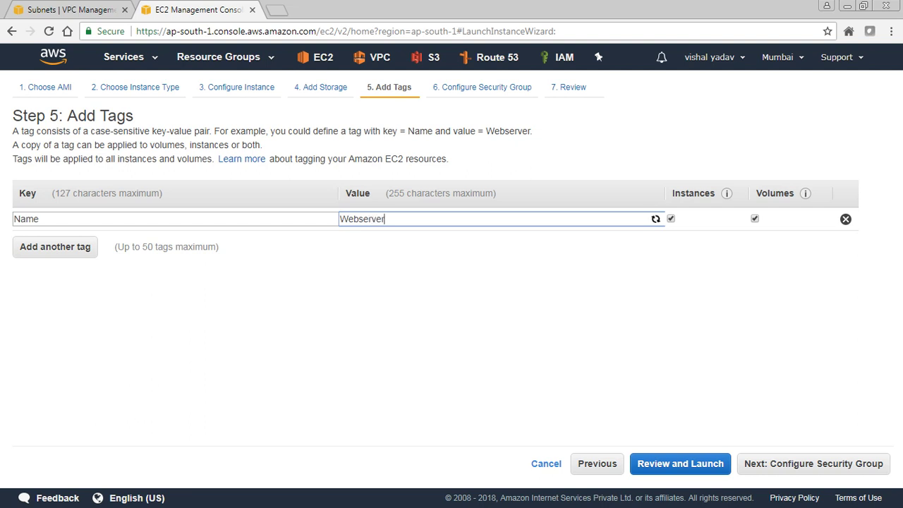
Continue to the security group configuration and name the new security group Demo-VPC-Web-SG
left_click(813, 464)
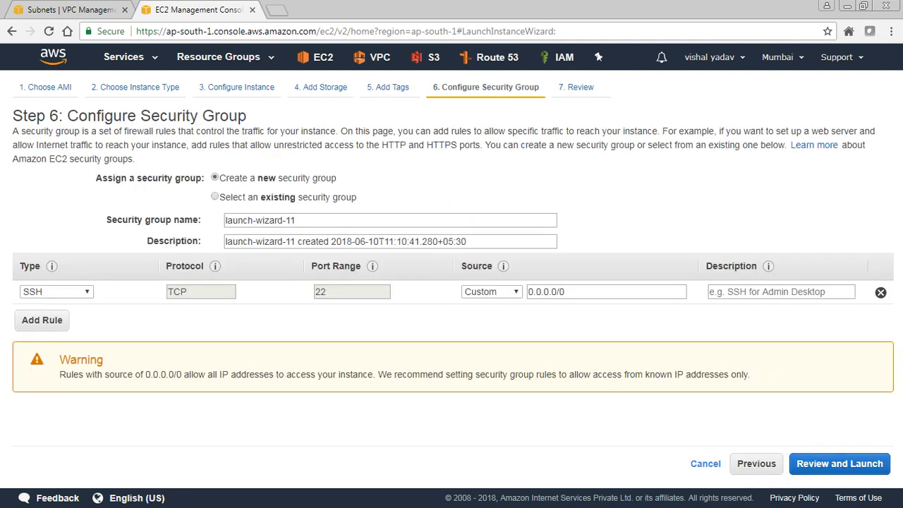
left_click_drag(296, 221, 225, 221)
type("Demov")
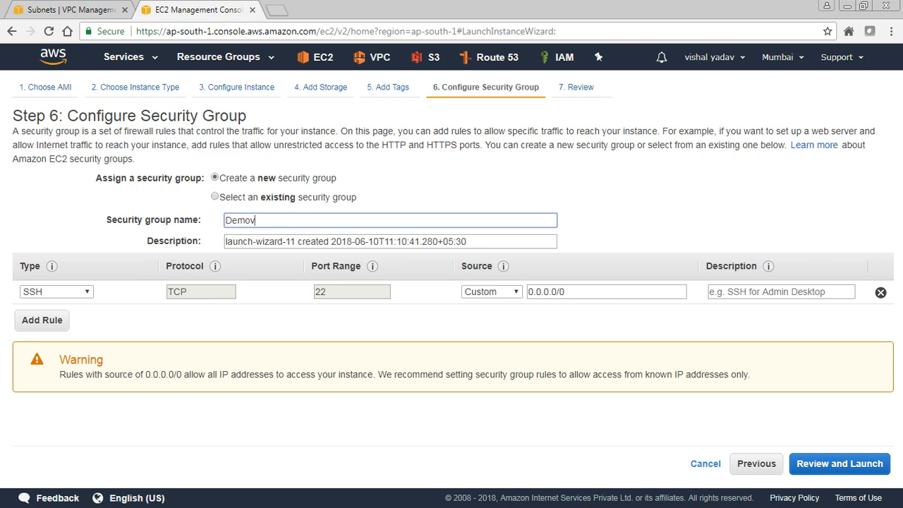
key("BackSpace")
type("-VPC-Web-SG")
key("Tab")
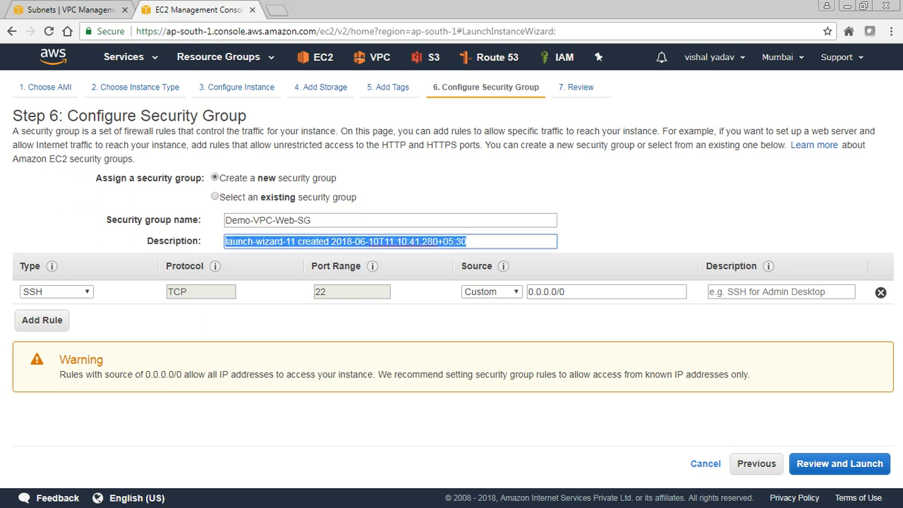
Replace the launch-wizard-11 part of the security group description with Demo-VPC-Web-SG, keeping the creation timestamp text
left_click(225, 242)
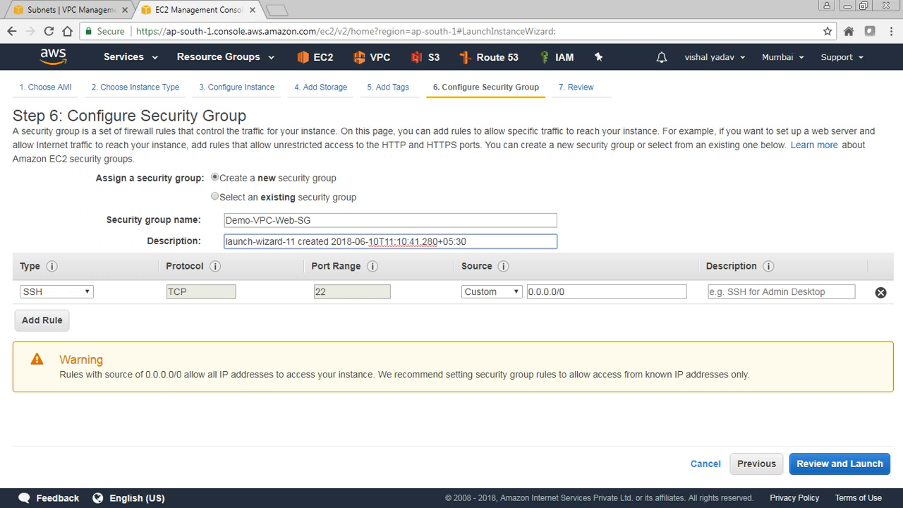
key("Delete")
key("Delete")
key("Delete")
key("Delete")
key("Delete")
key("Delete")
key("Delete")
key("Delete")
key("Delete")
key("Delete")
key("Delete")
key("Delete")
key("Delete")
key("Delete")
key("Delete")
key("Delete")
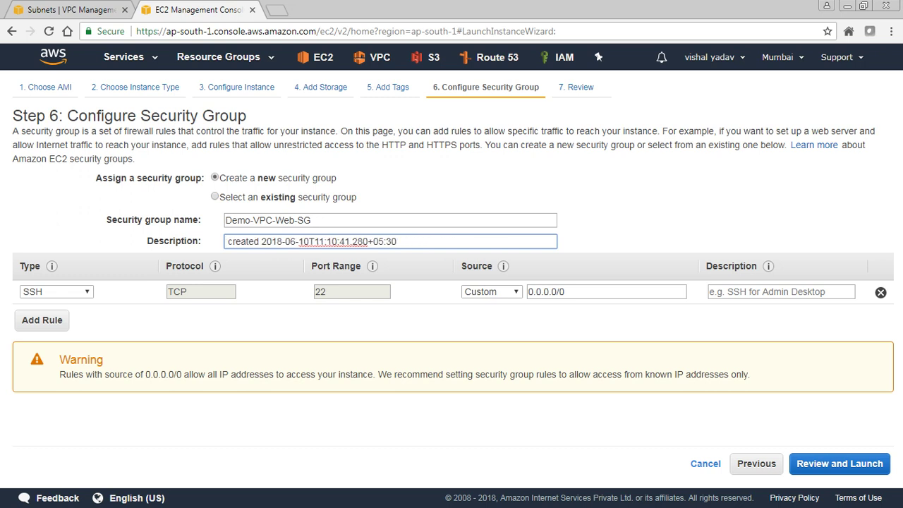
type("Demo ")
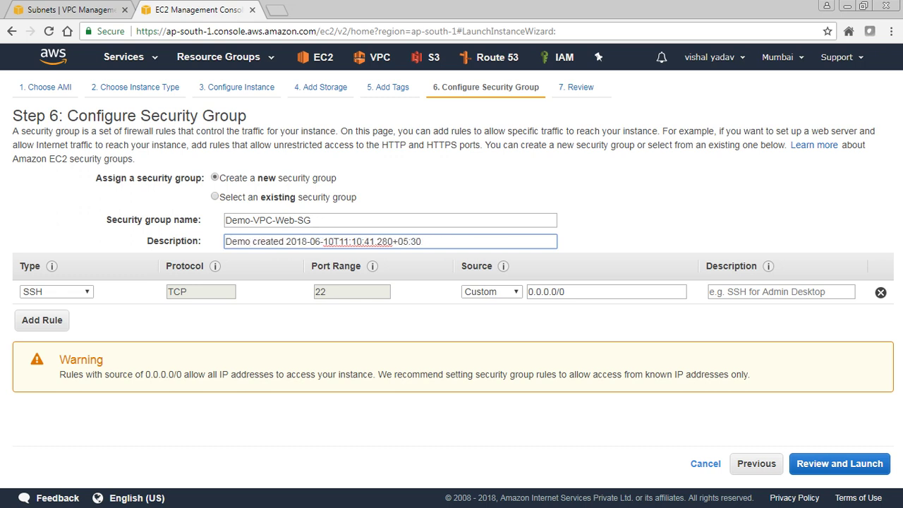
type("-VPC")
type("-Web")
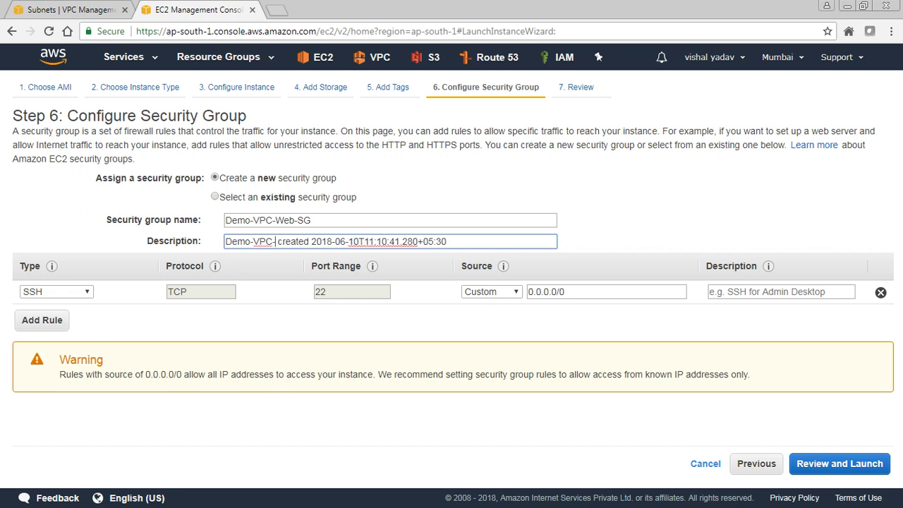
type("-SG")
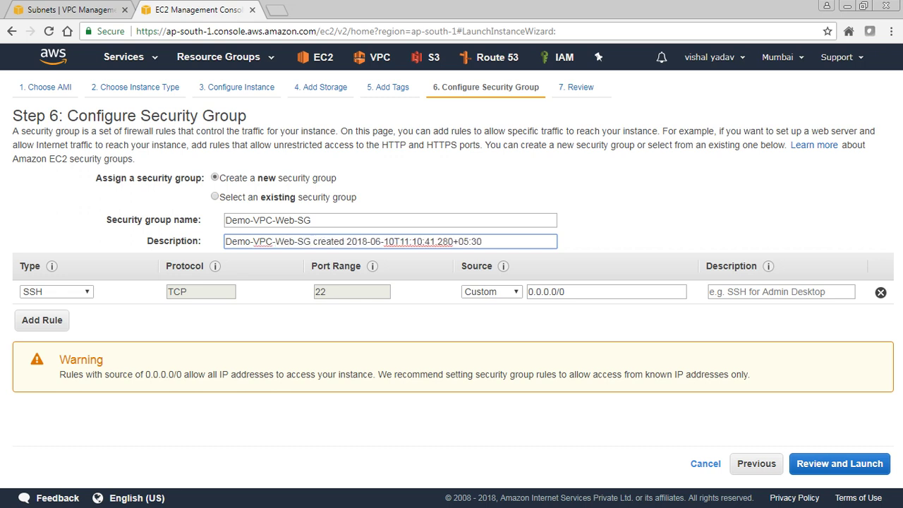
Set the SSH rule's source to Anywhere and add an HTTP rule that also allows traffic from Anywhere
left_click(491, 291)
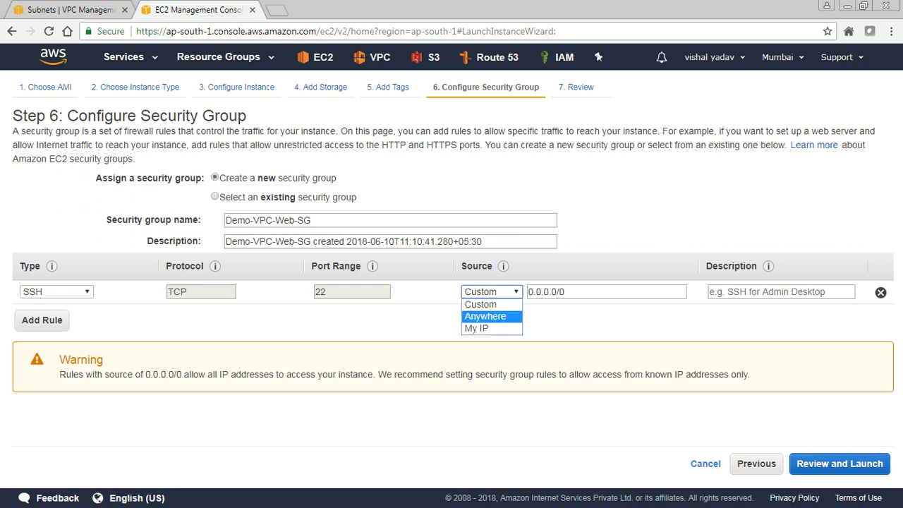
left_click(487, 317)
left_click(42, 320)
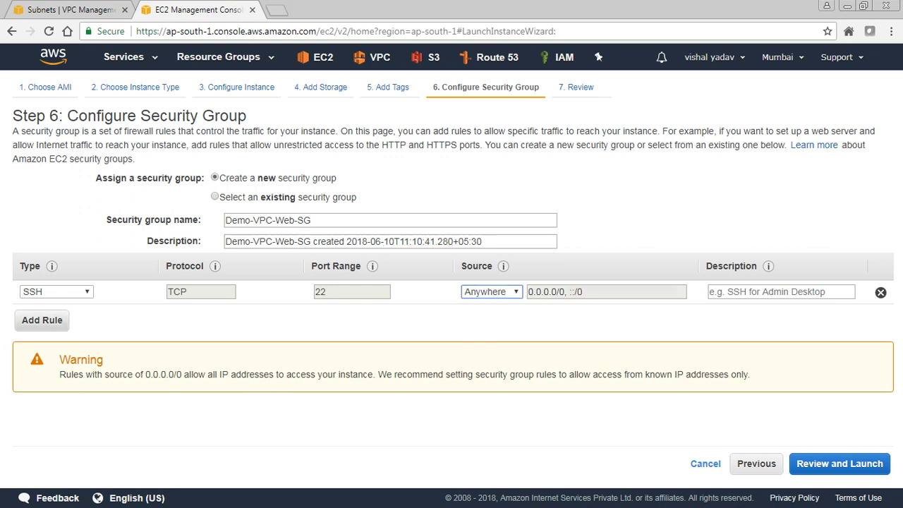
left_click(56, 315)
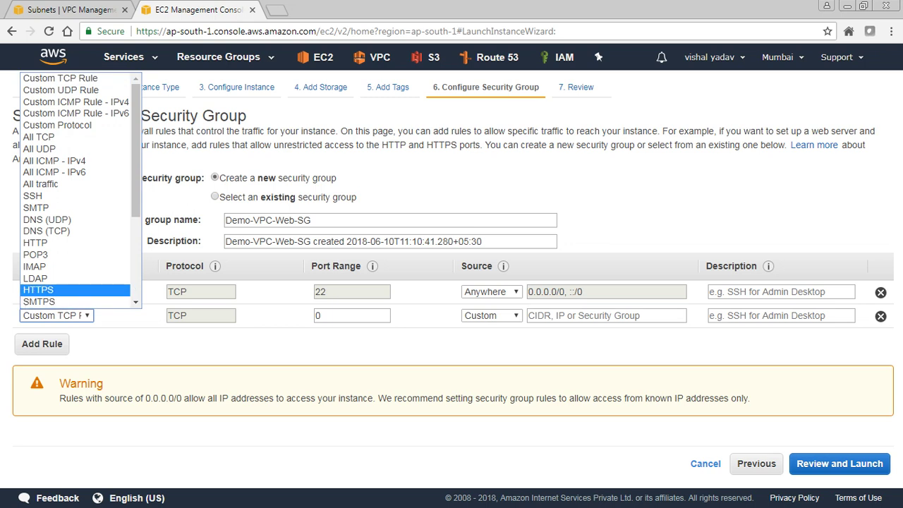
left_click(36, 242)
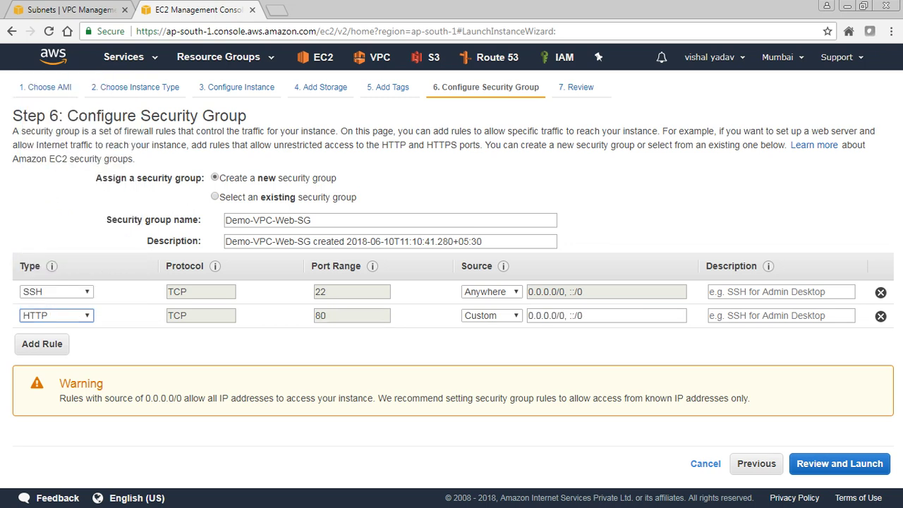
left_click(492, 316)
left_click(480, 338)
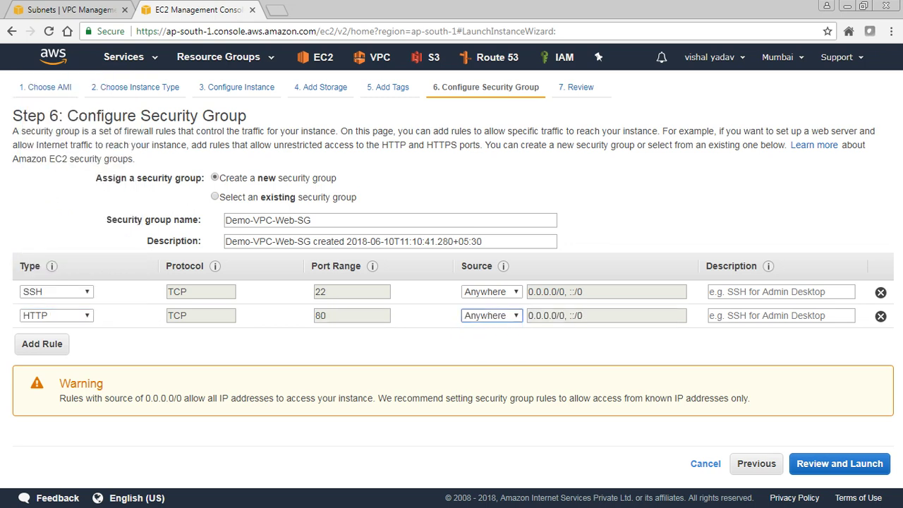
Add a third inbound rule of type All ICMP - IPv4 with the source set to Anywhere
left_click(42, 344)
left_click(42, 339)
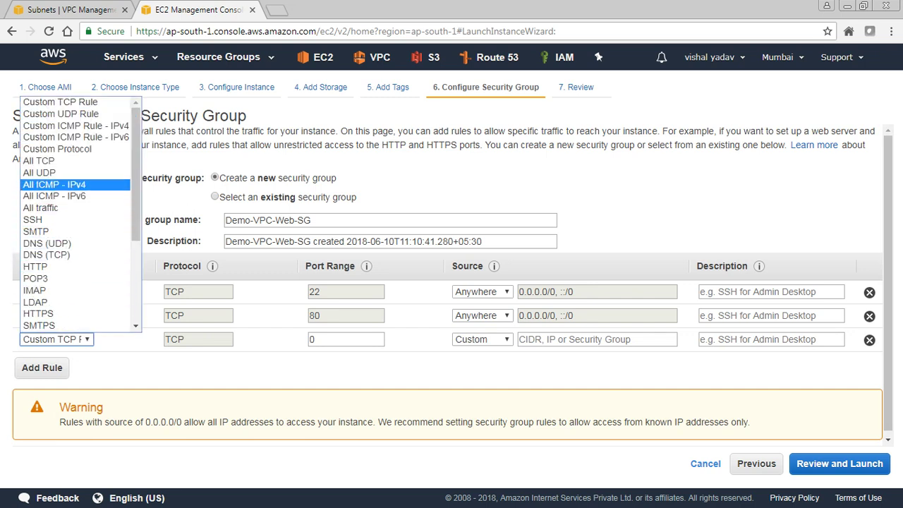
key("Return")
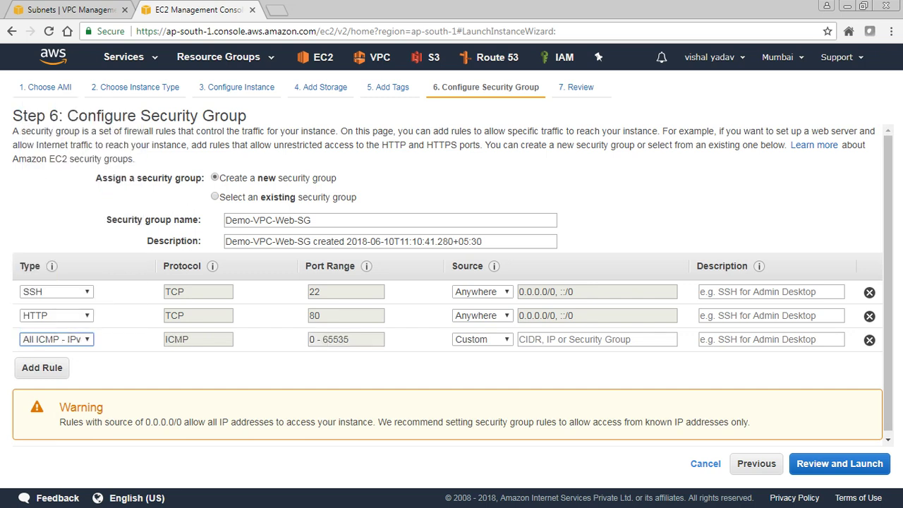
key("Tab")
key("alt+Down")
key("Down")
key("Return")
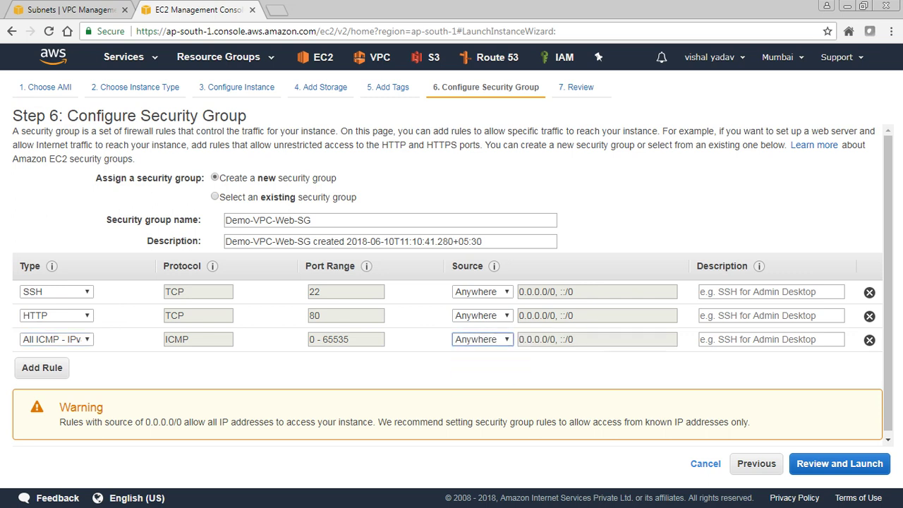
left_click(487, 370)
Review the launch configuration and launch the instance with the existing key pair tomcat, acknowledging access to its private key file
left_click(840, 464)
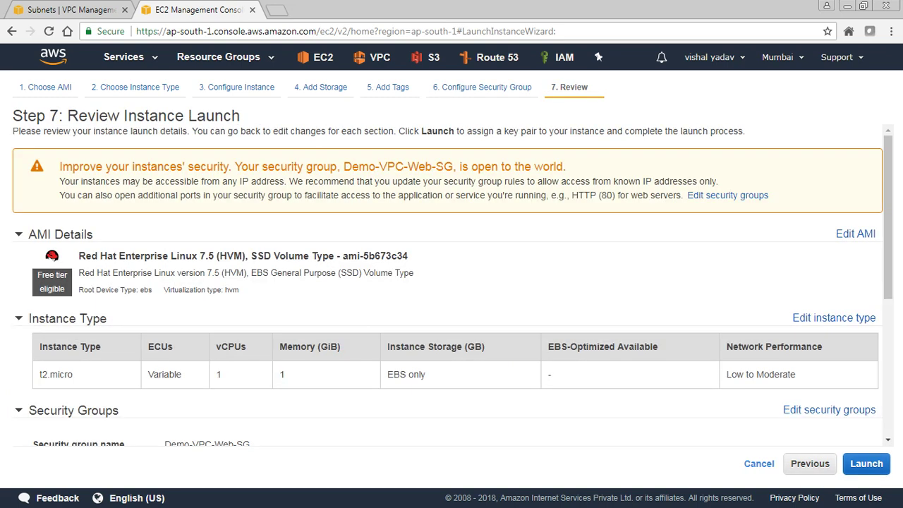
scroll(452, 283, "down", 5)
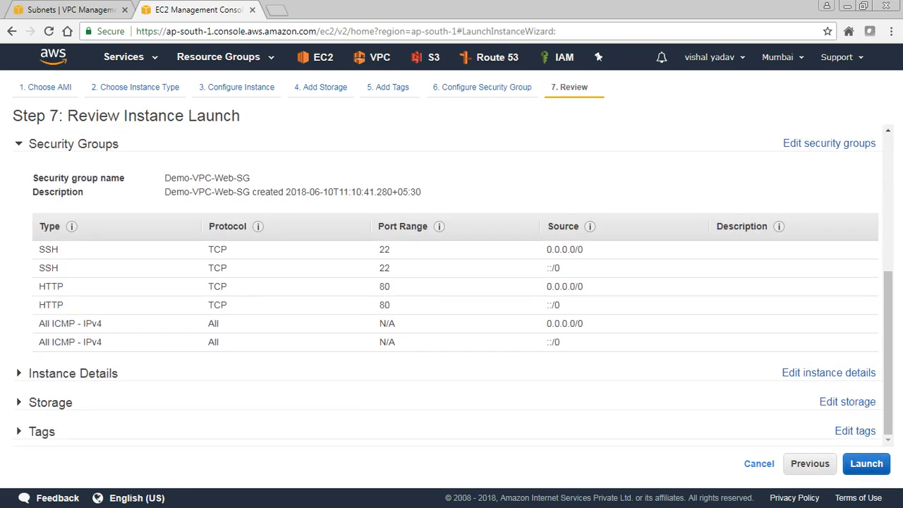
left_click(867, 464)
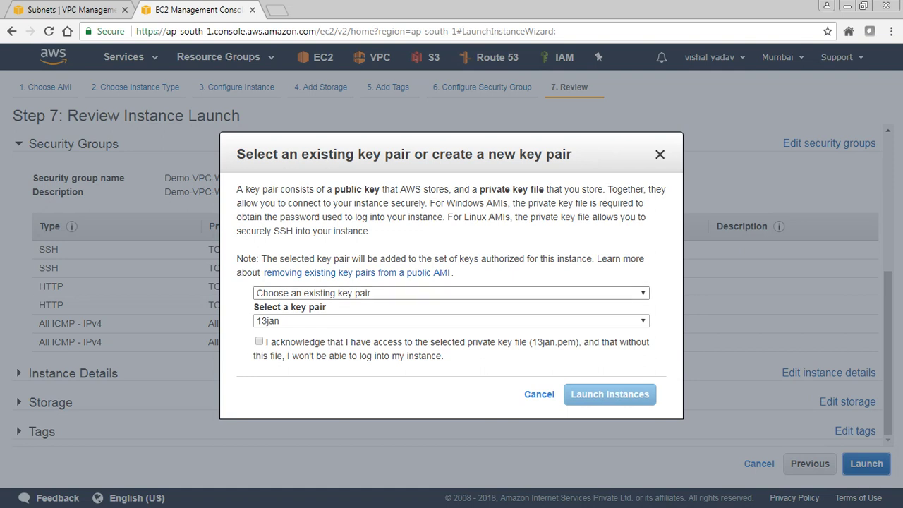
left_click(451, 293)
left_click(451, 306)
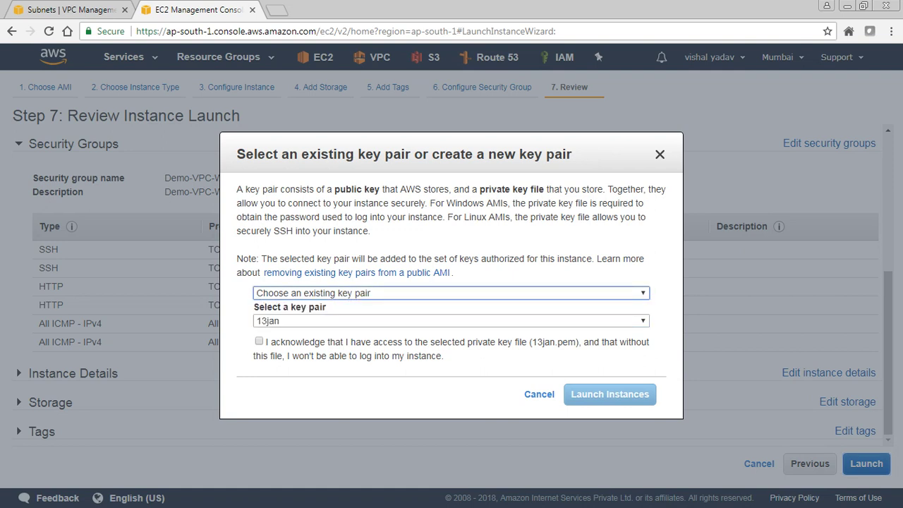
left_click(451, 320)
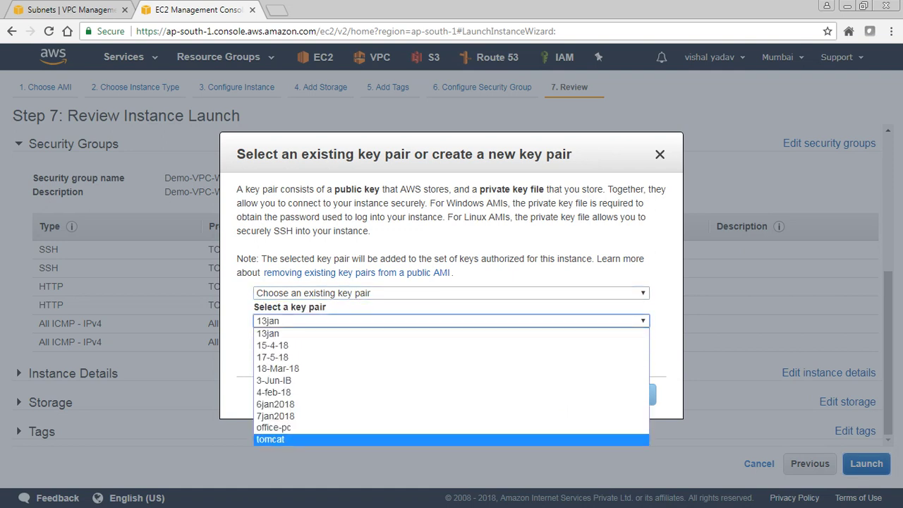
left_click(275, 439)
left_click(259, 341)
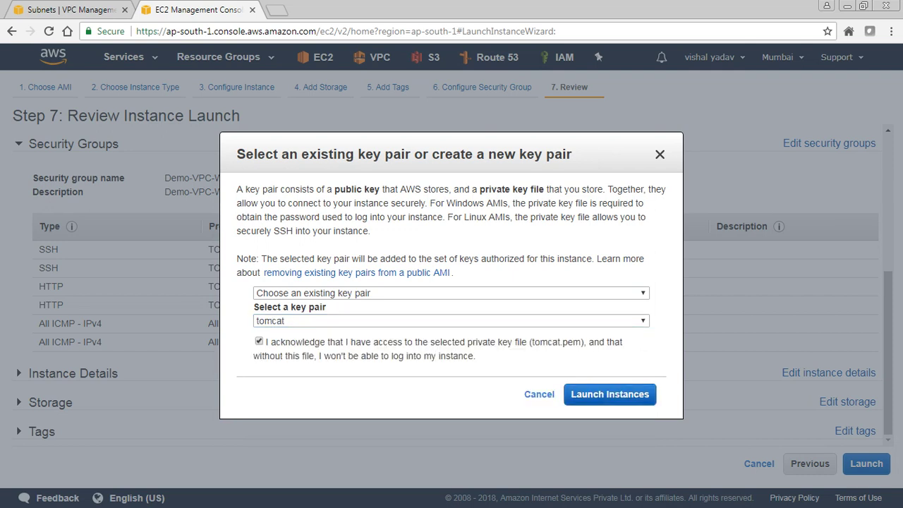
left_click(610, 394)
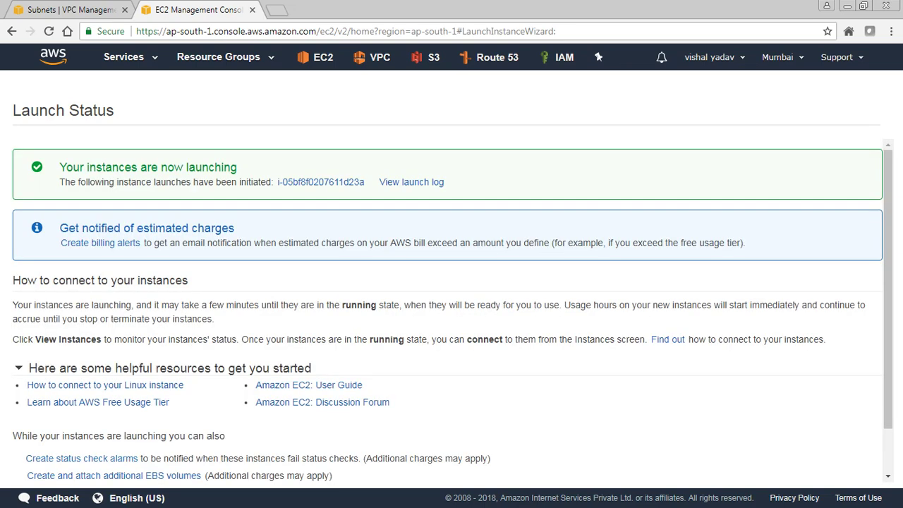
Go to the instances list and copy the new Webserver instance's IPv4 public IP
scroll(453, 310, "down", 2)
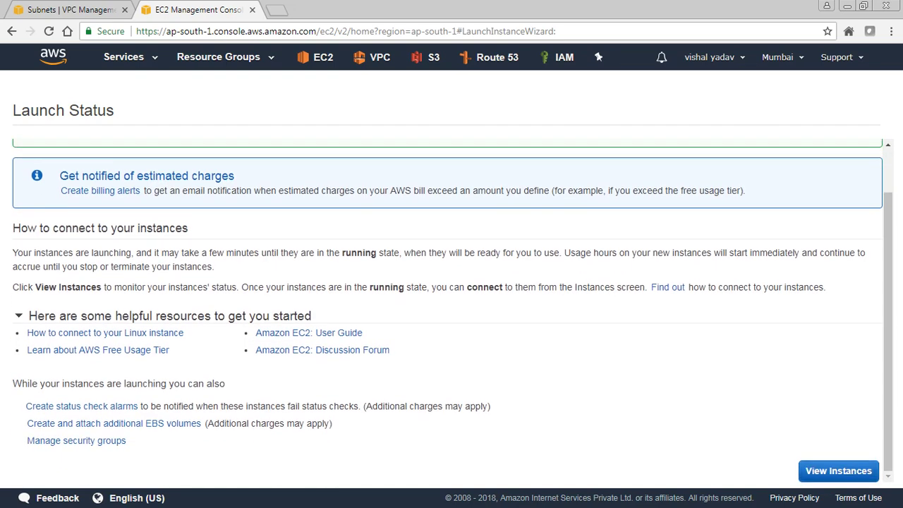
left_click(839, 471)
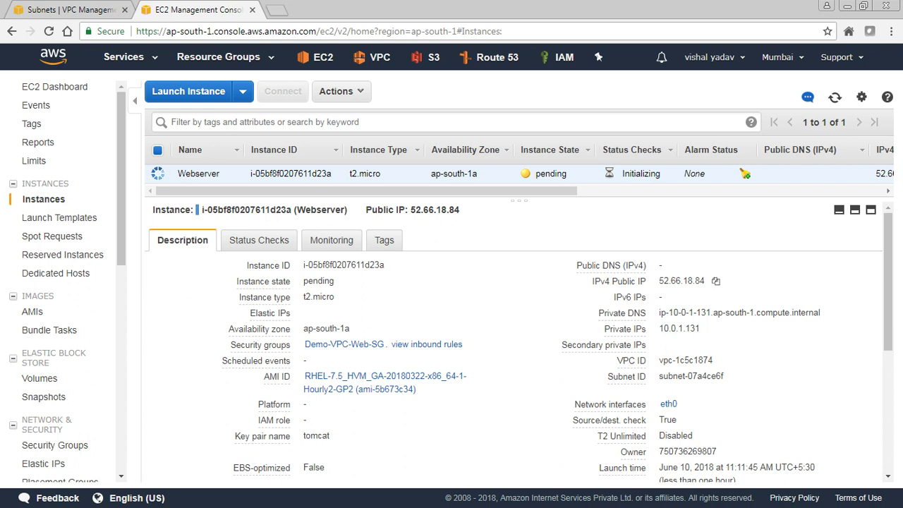
left_click_drag(659, 281, 705, 281)
key("ctrl+c")
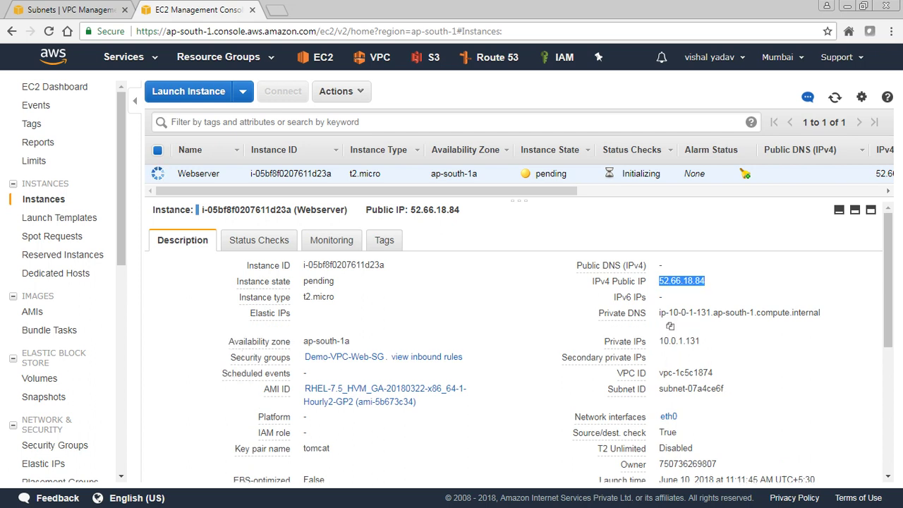
key("ctrl+t")
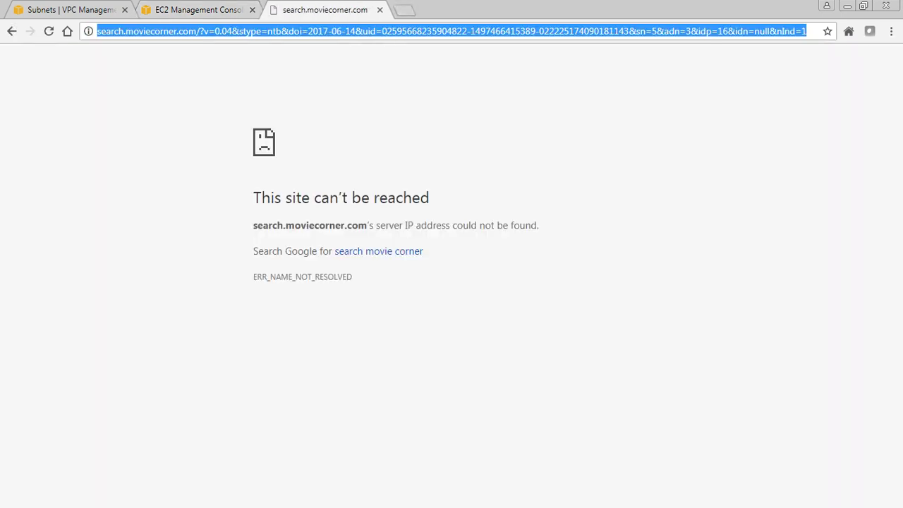
type("http")
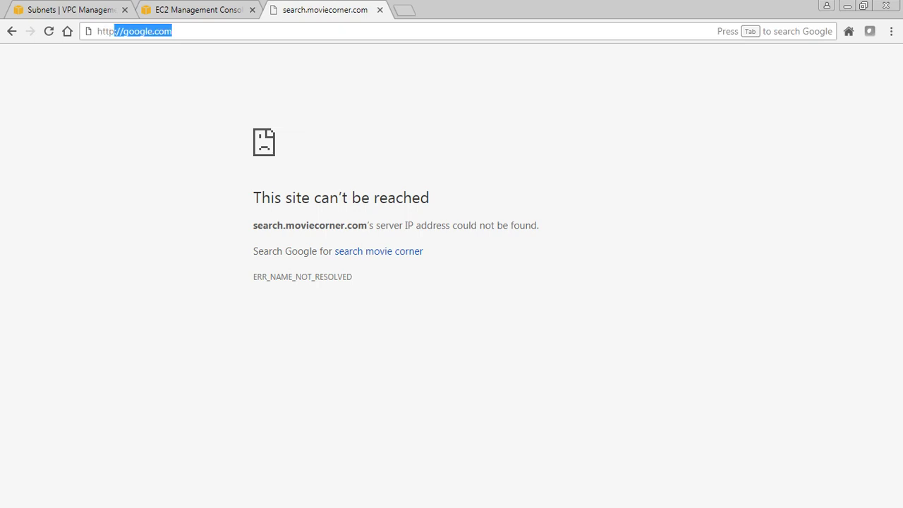
type("://")
key("ctrl+v")
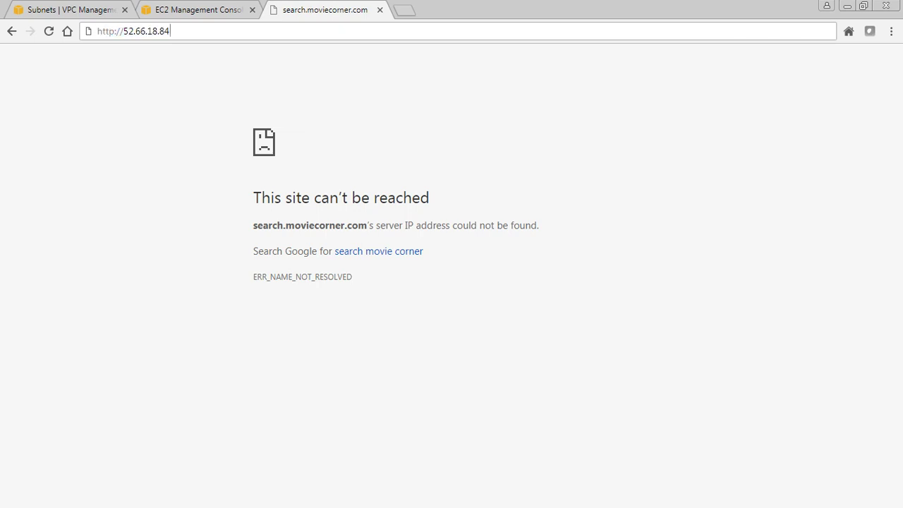
key("Return")
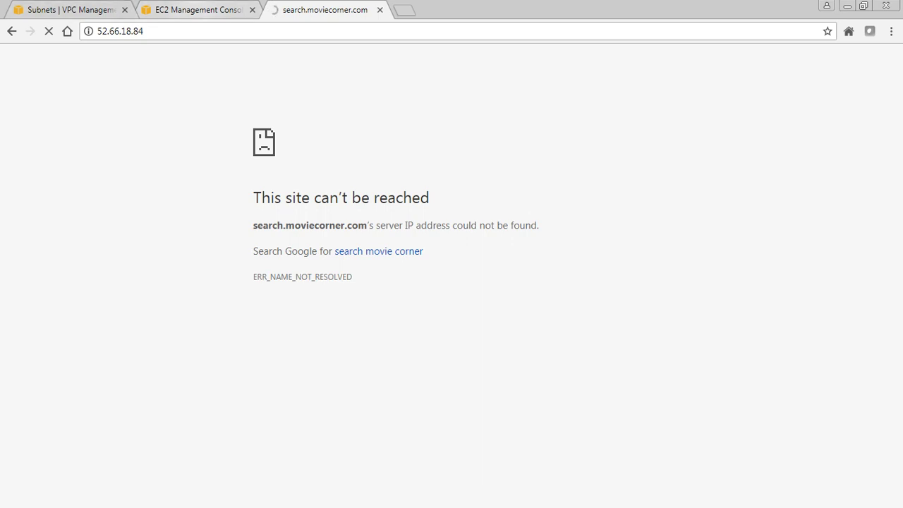
Check the Webserver instance's state in the EC2 console and request the page at 52.66.18.84 again
key("ctrl+shift+Tab")
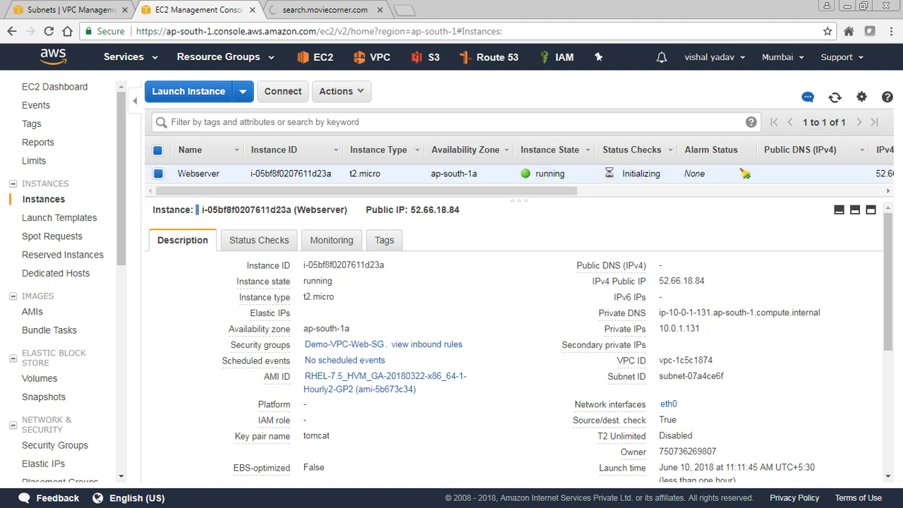
key("ctrl+Tab")
key("ctrl+l")
key("ctrl+c")
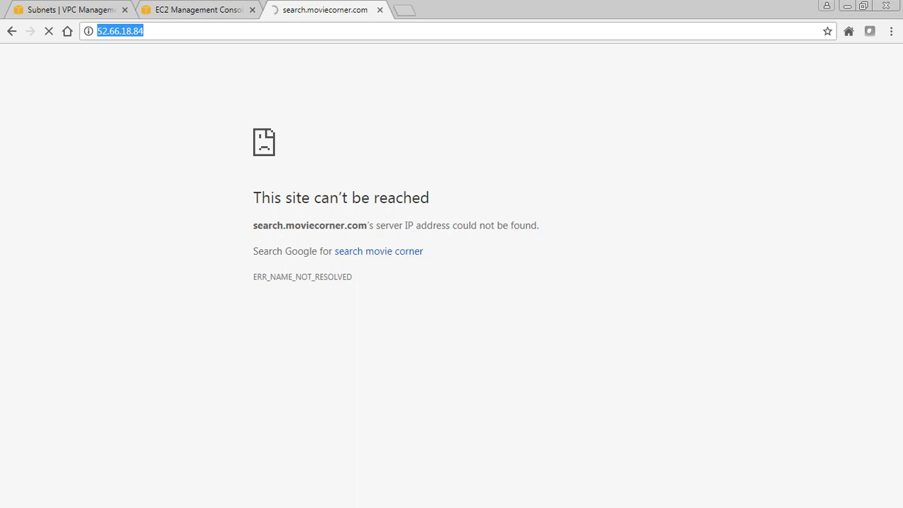
key("Return")
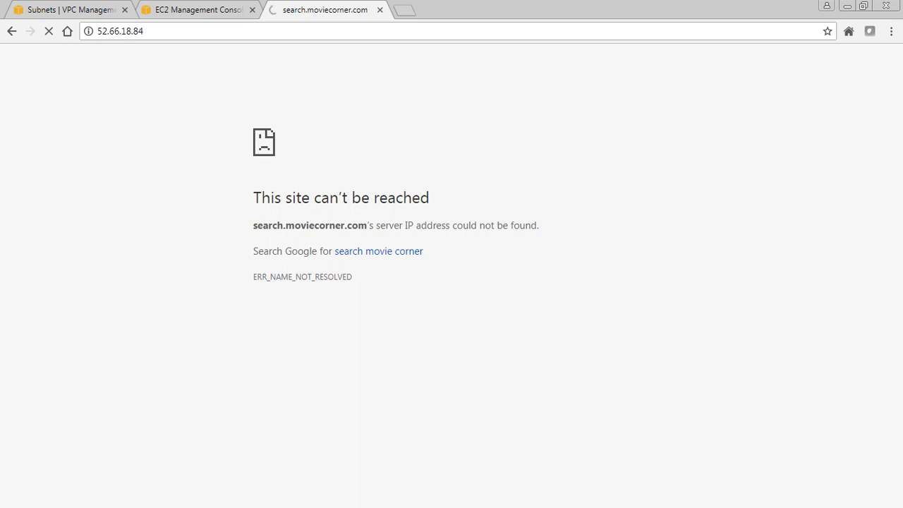
key("ctrl+shift+Tab")
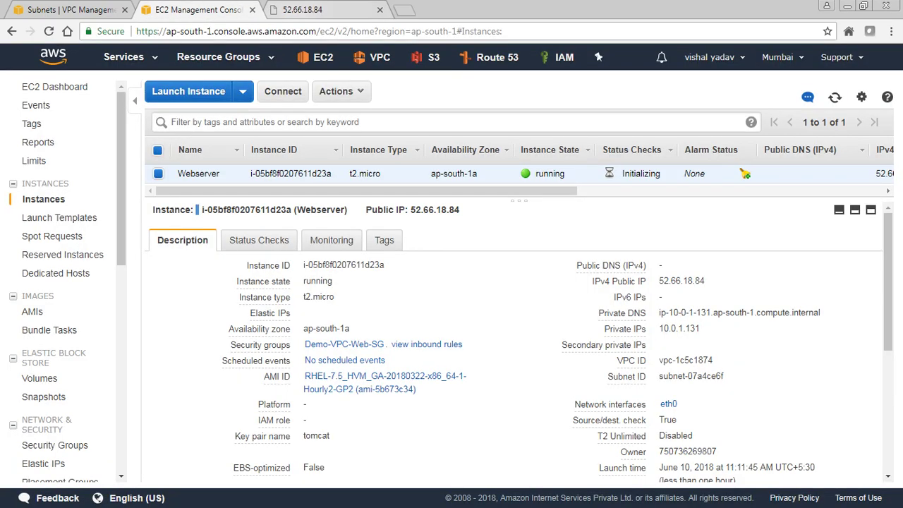
key("ctrl+Tab")
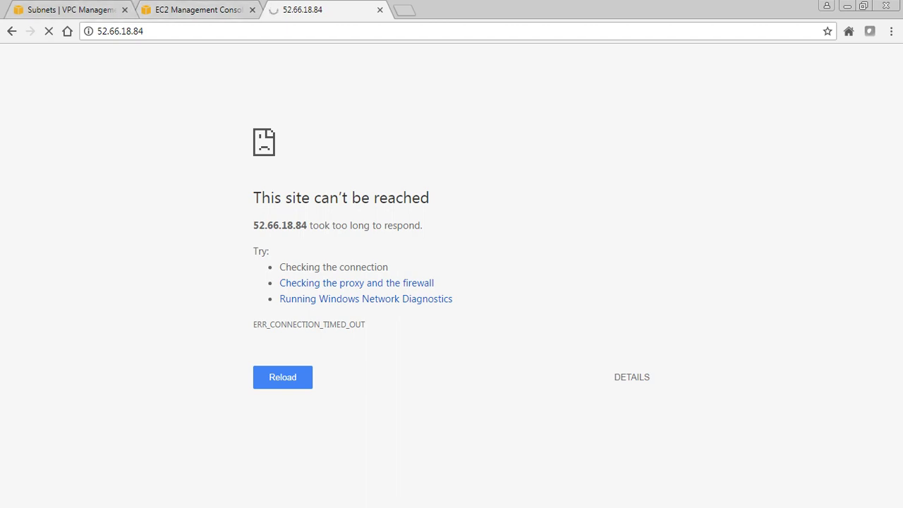
Open a PuTTY SSH session to 52.66.18.84 that authenticates with the private key file tomcat.ppk
key("ctrl+shift+Tab")
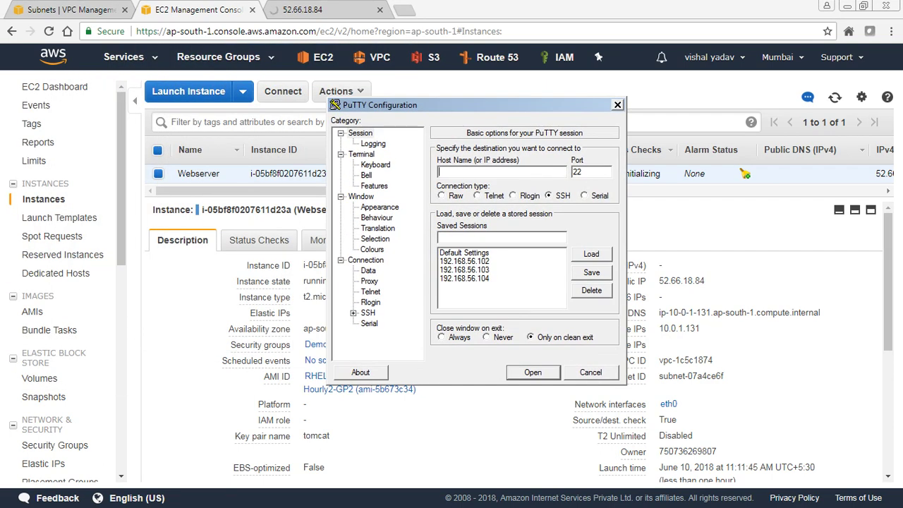
key("ctrl+v")
left_click(368, 313)
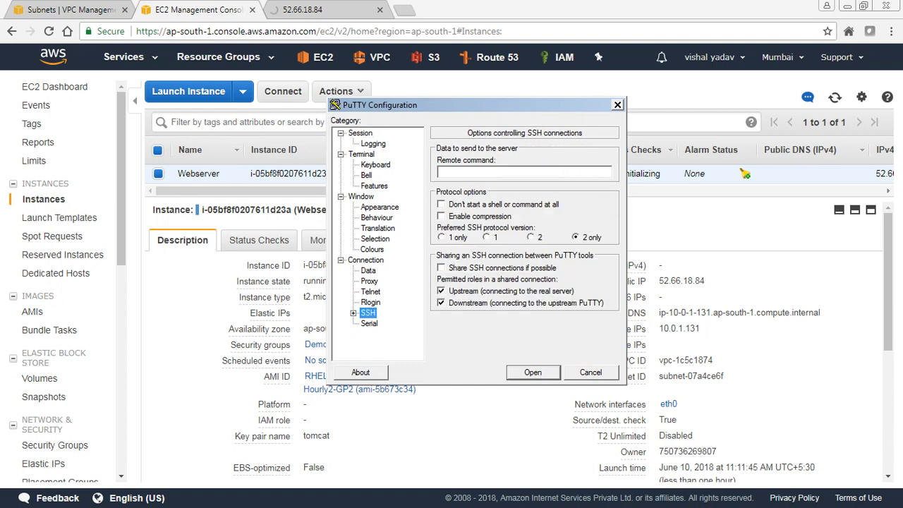
left_click(353, 313)
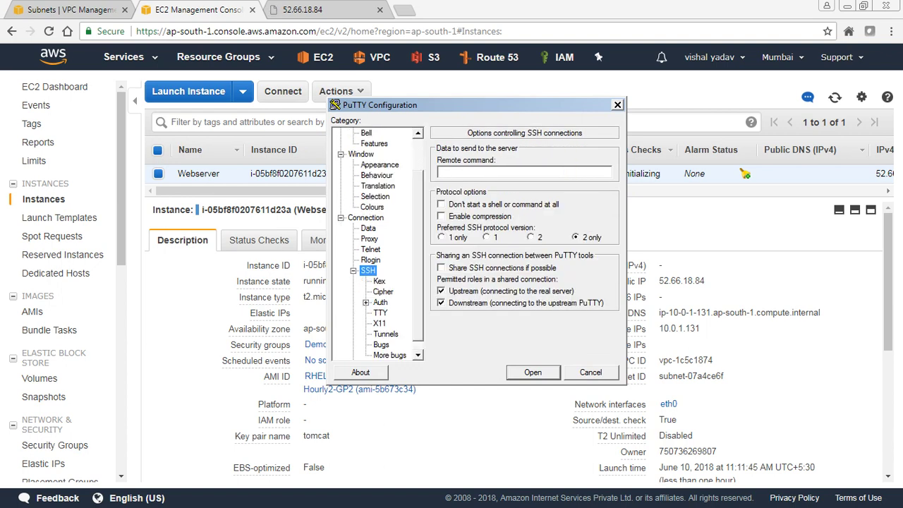
left_click(365, 302)
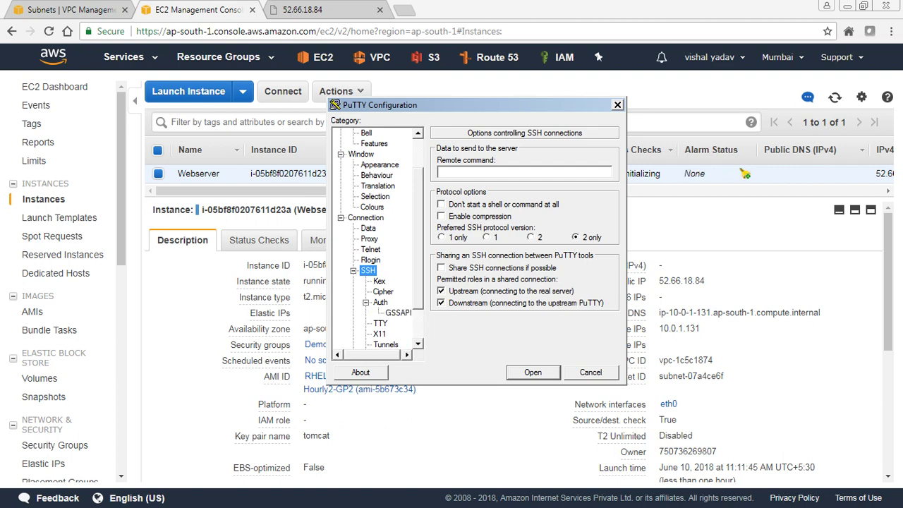
left_click(381, 303)
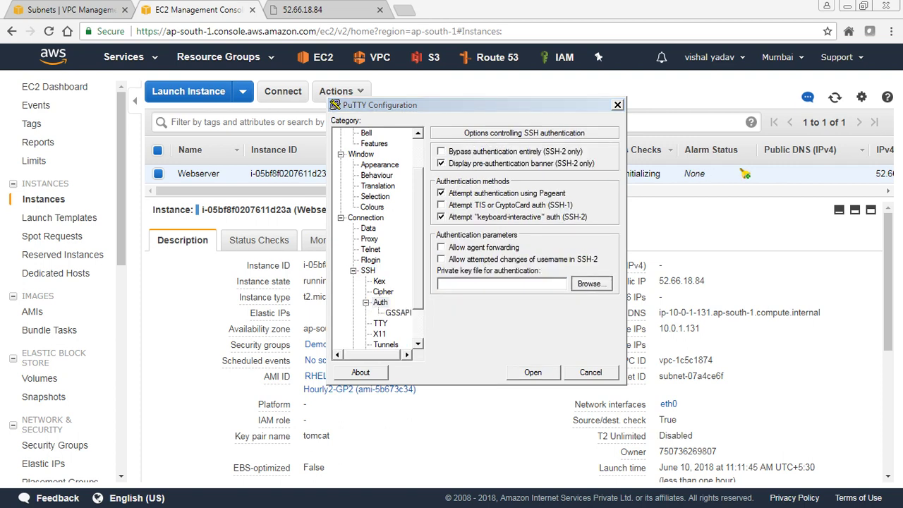
left_click(592, 283)
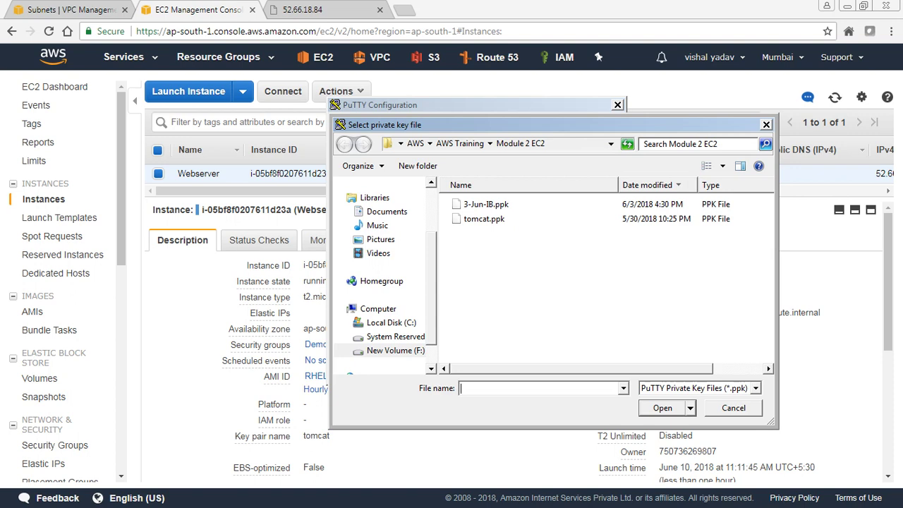
double_click(484, 218)
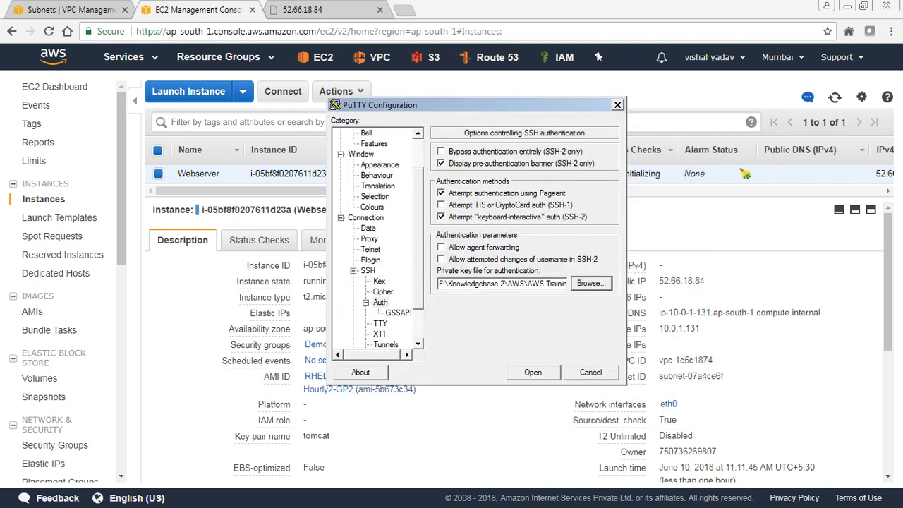
key("Return")
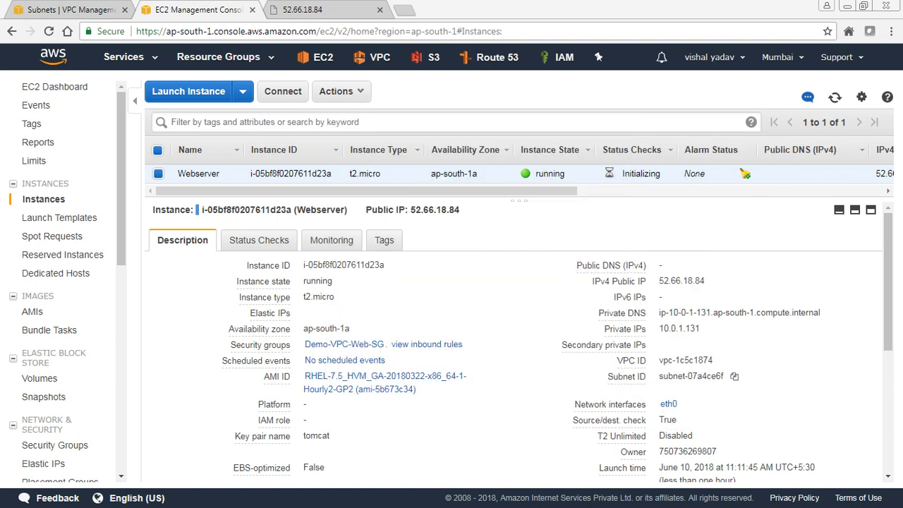
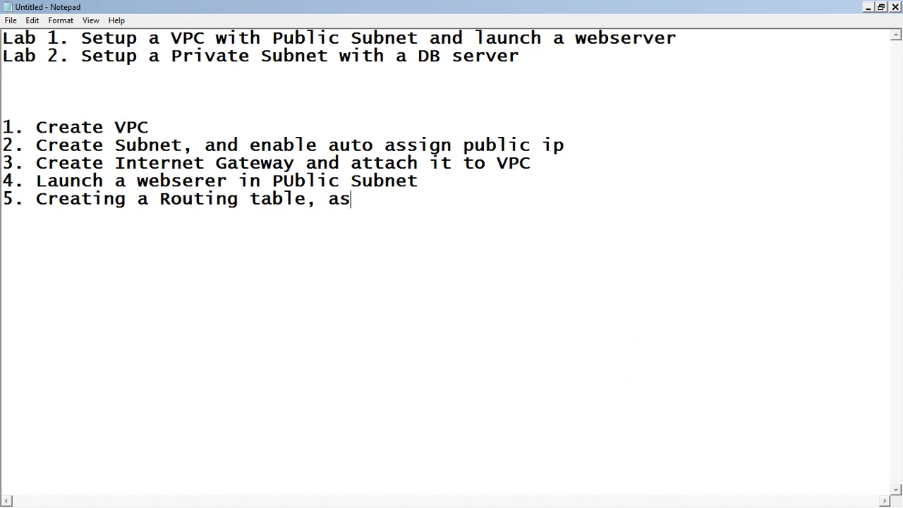
Extend item 5 of the Notepad lab notes to read "associate with the public subnet and direct all traffic"
type("ith ")
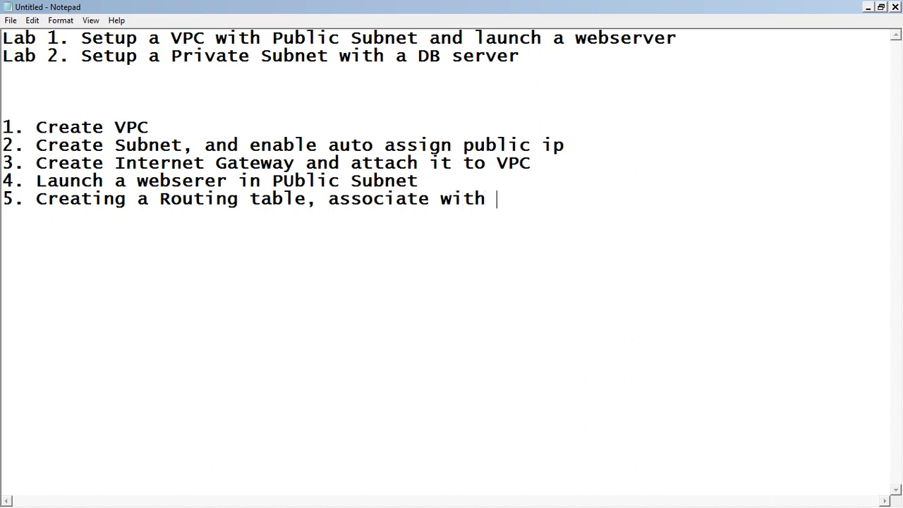
type("the public subnet ")
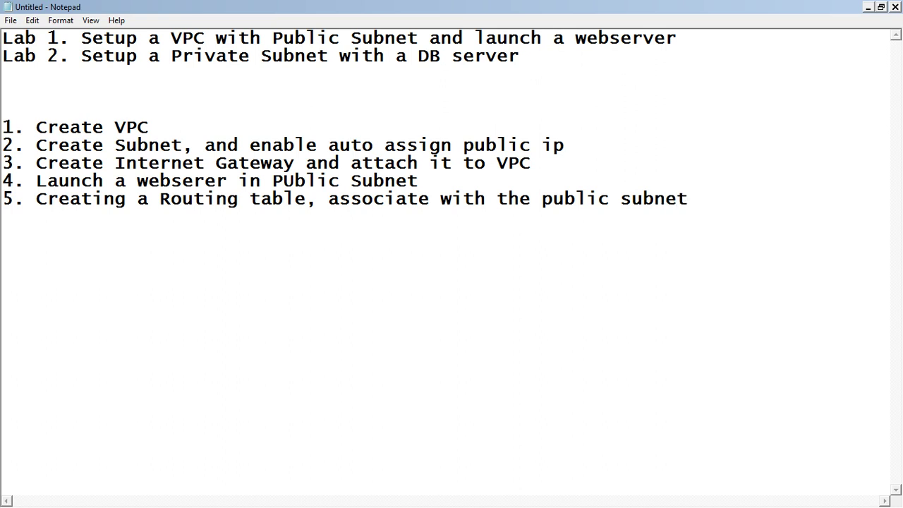
type("and direct all tra")
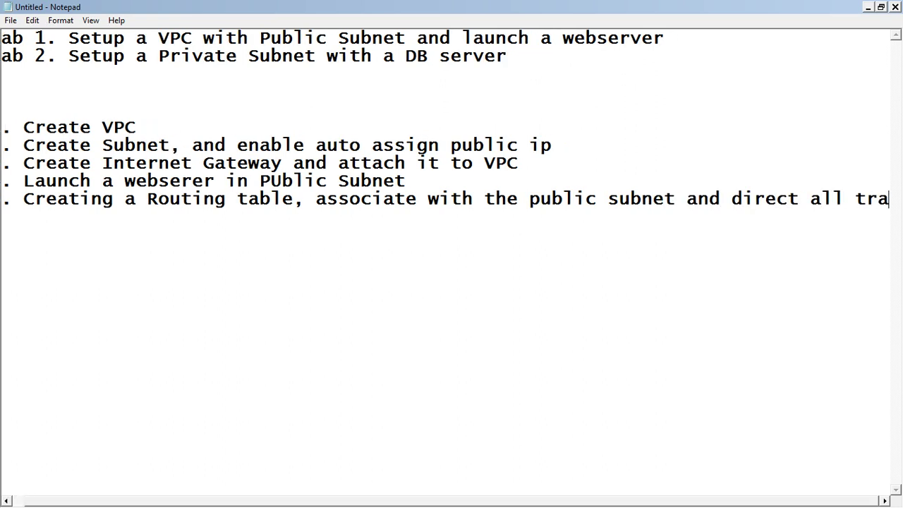
type("ffic")
key("Return")
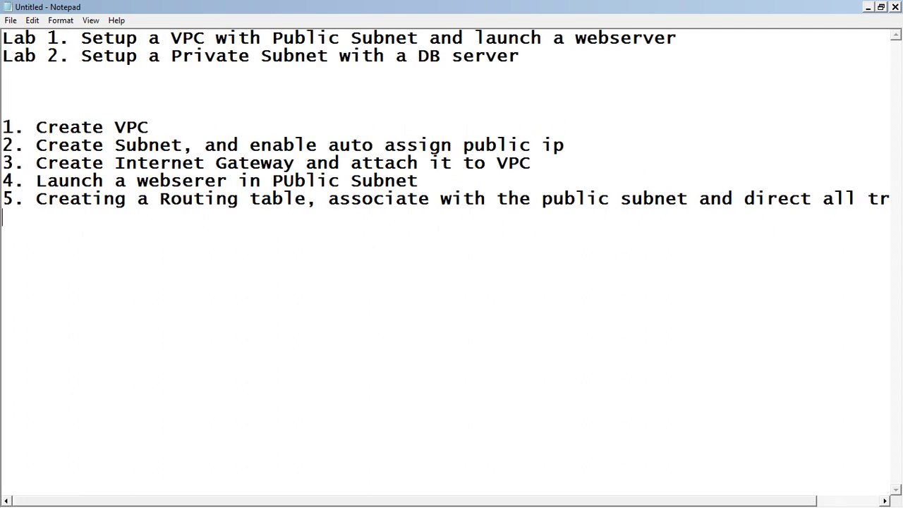
Finish item 5 with an indented line "towards internet gateway" and minimize the notes
type("to")
key("BackSpace")
type("wards in")
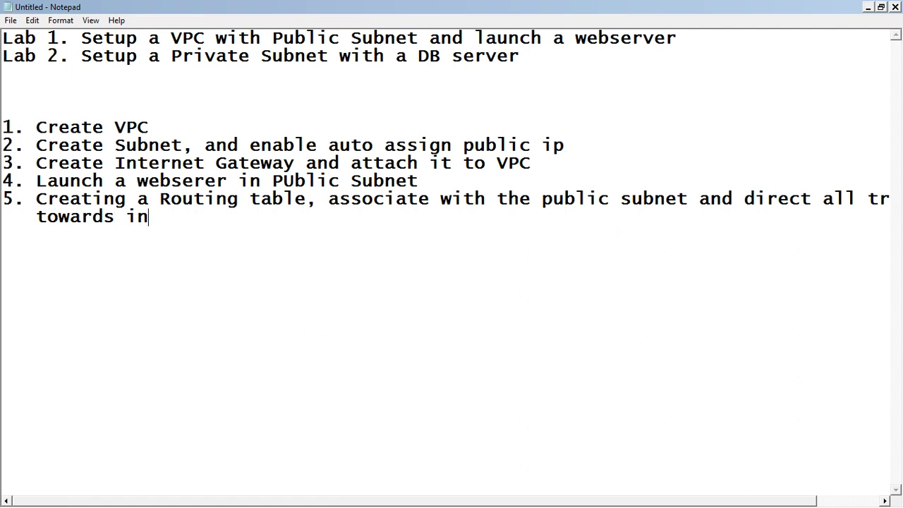
type("ternet g")
key("BackSpace")
type("net ")
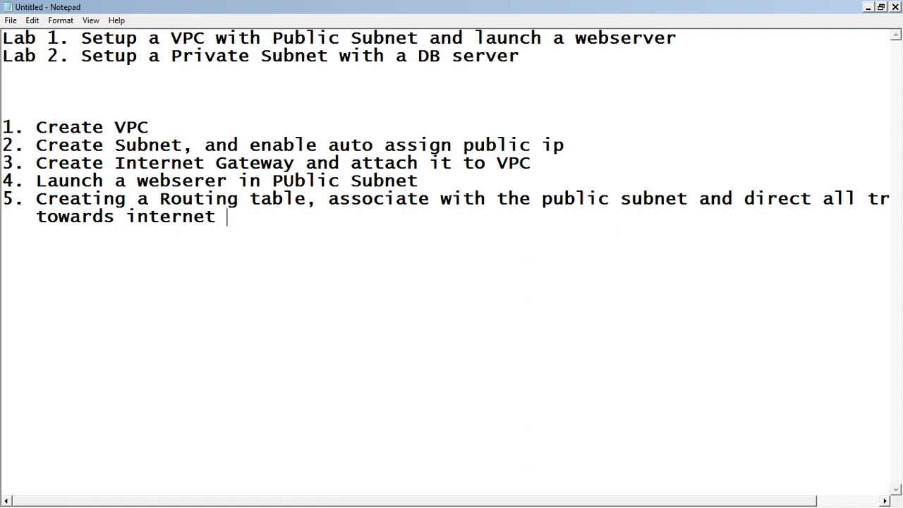
type("gateway")
key("Return")
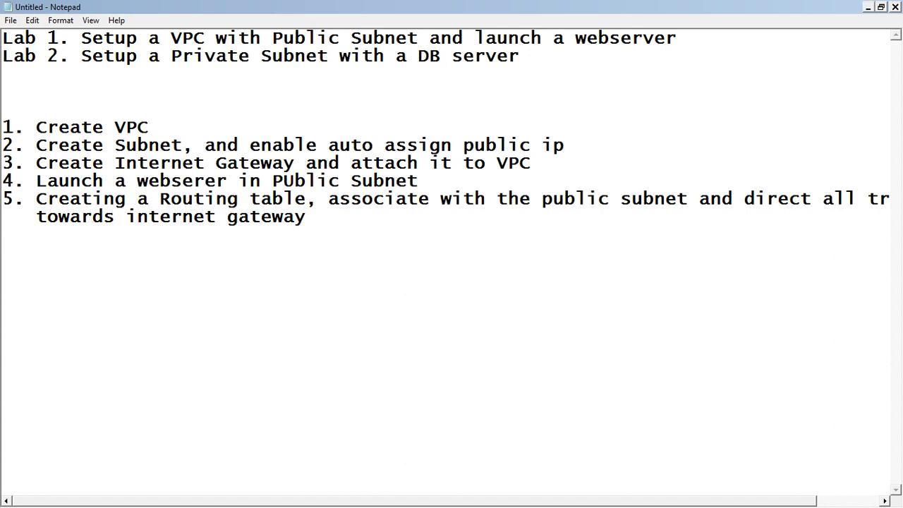
left_click(869, 7)
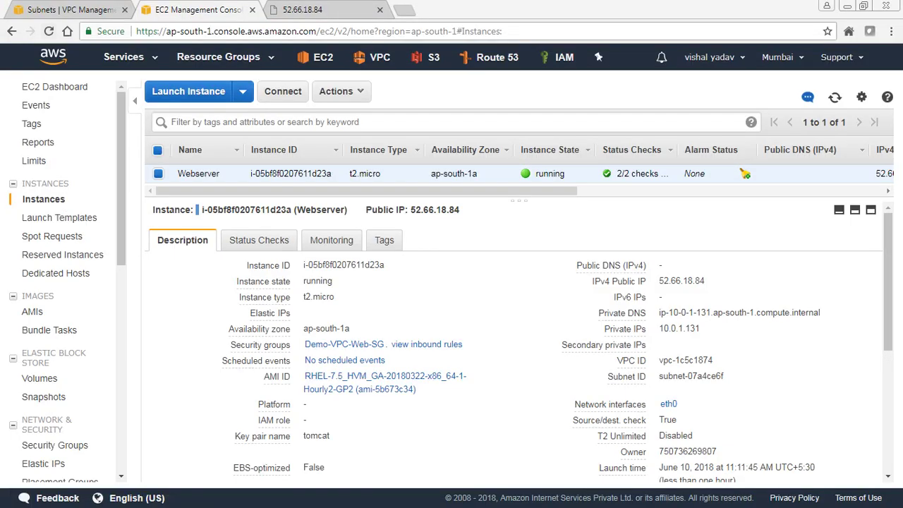
In the VPC console's route tables, create a route table named RT-Pun-SN in Demo-VPC
key("ctrl+shift+Tab")
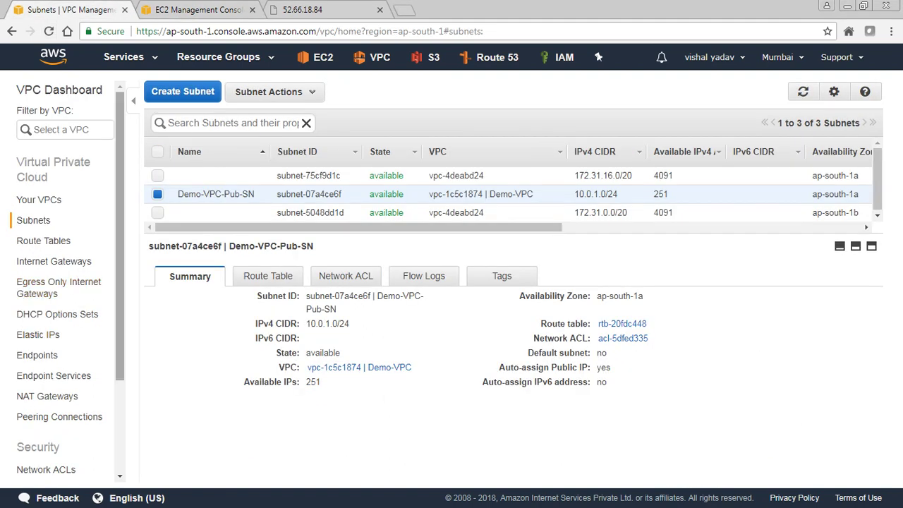
scroll(60, 286, "down", 1)
scroll(60, 285, "down", 1)
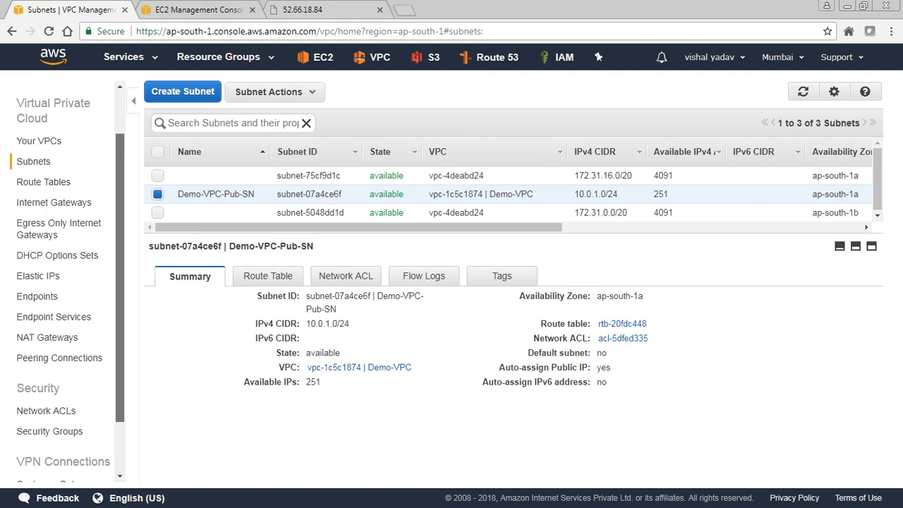
left_click(43, 182)
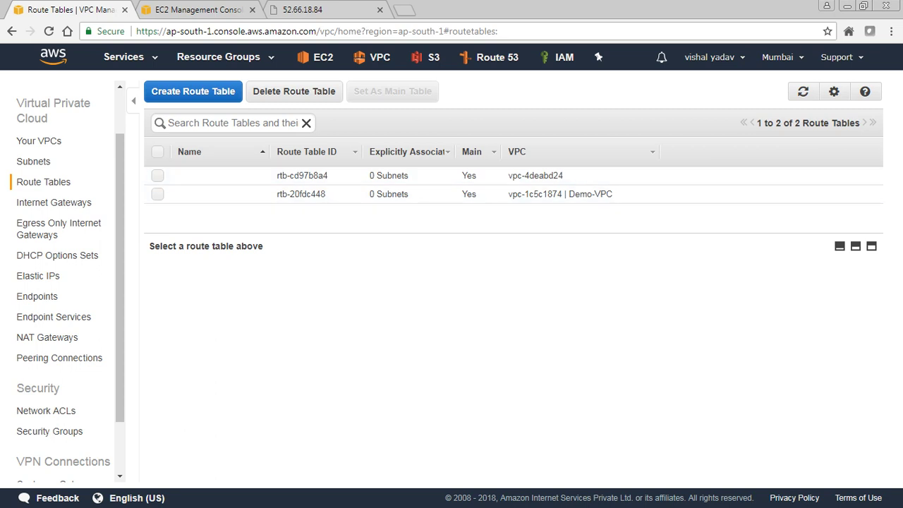
left_click(193, 91)
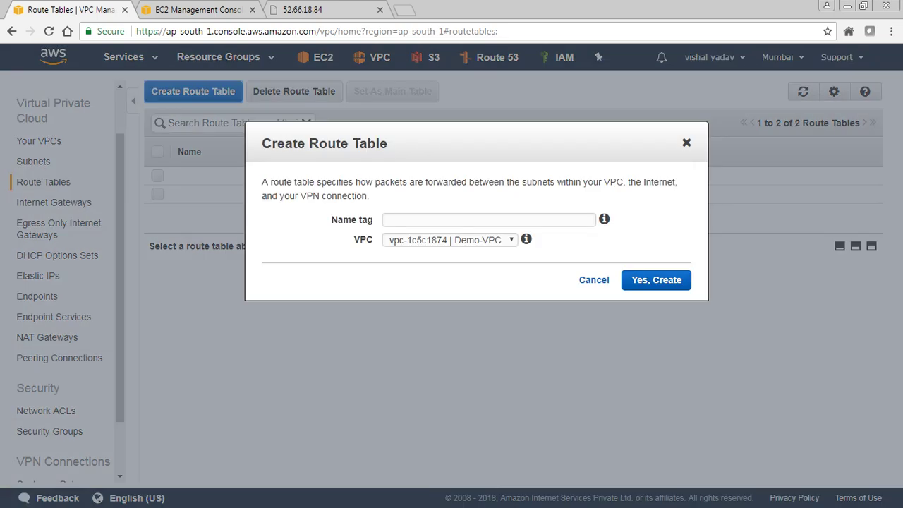
left_click(488, 219)
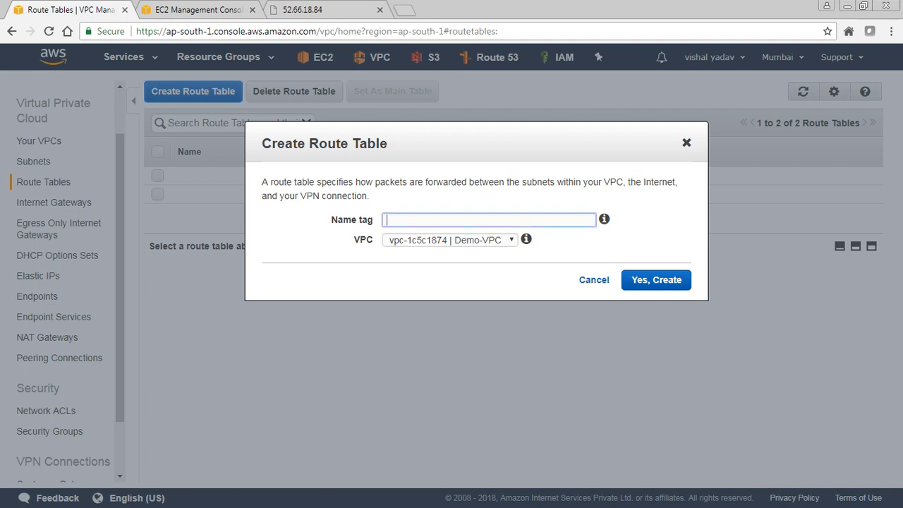
type("Rtb")
key("BackSpace")
key("BackSpace")
key("BackSpace")
type("u")
key("BackSpace")
type("RT-Pun-SN")
key("Return")
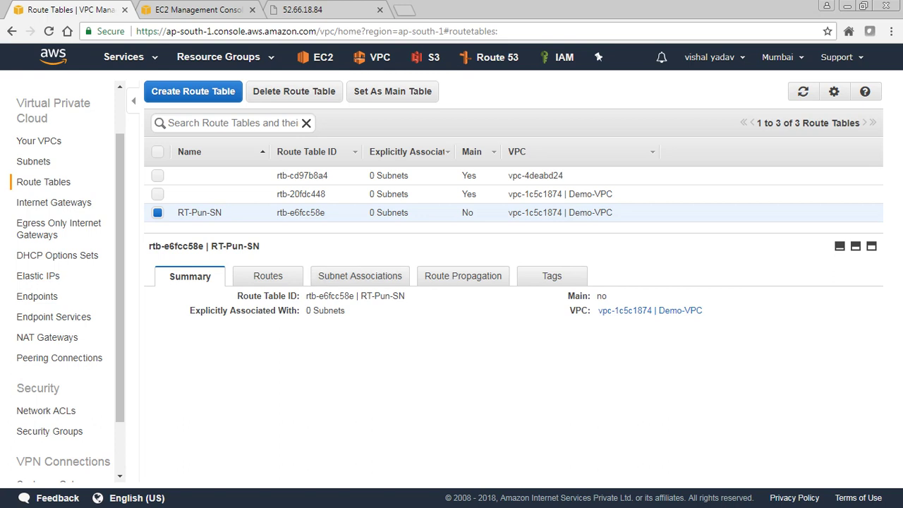
Add and save a route in RT-Pun-SN with destination 0.0.0.0/0 and the internet gateway Demo-VPC-IG as target
left_click(268, 276)
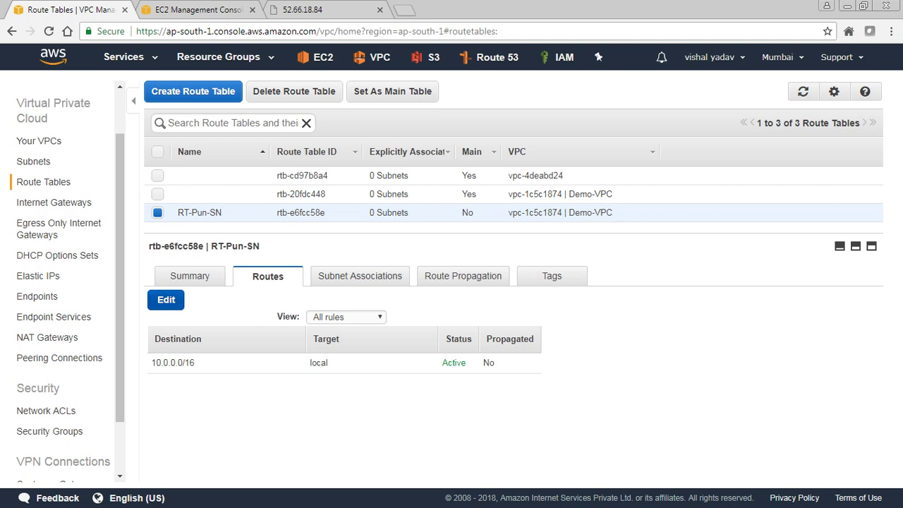
left_click(166, 299)
left_click(198, 384)
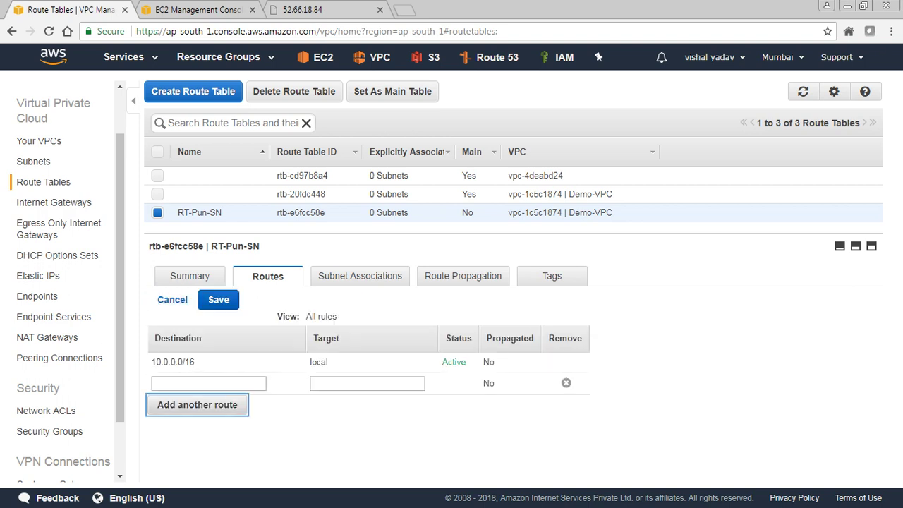
left_click(209, 384)
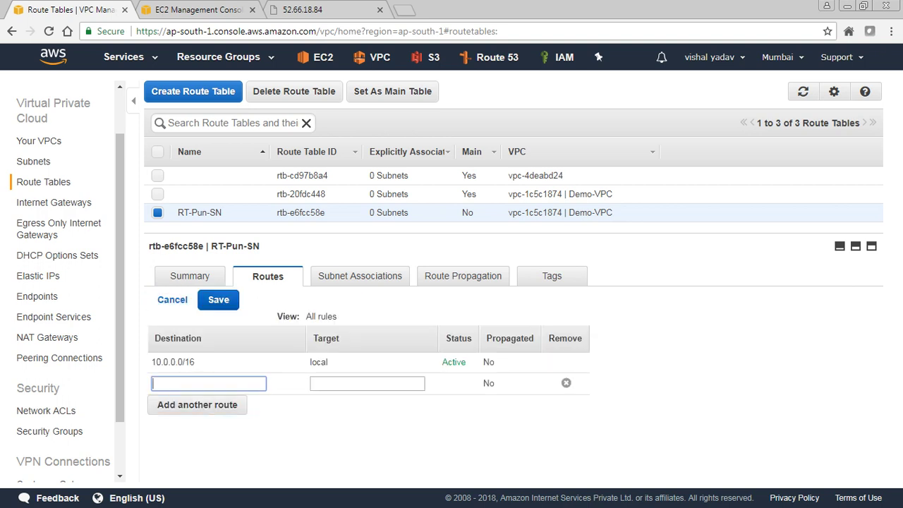
type("0.0.0.0/0")
left_click(367, 383)
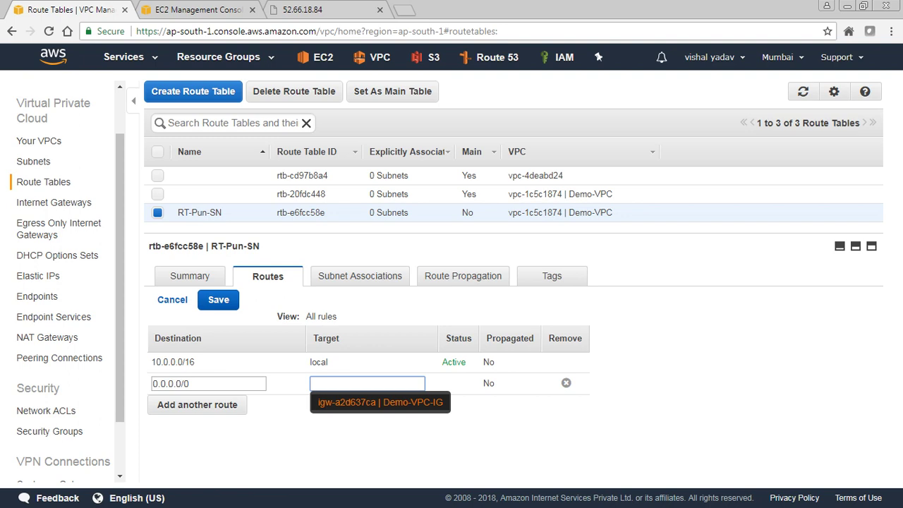
key("Return")
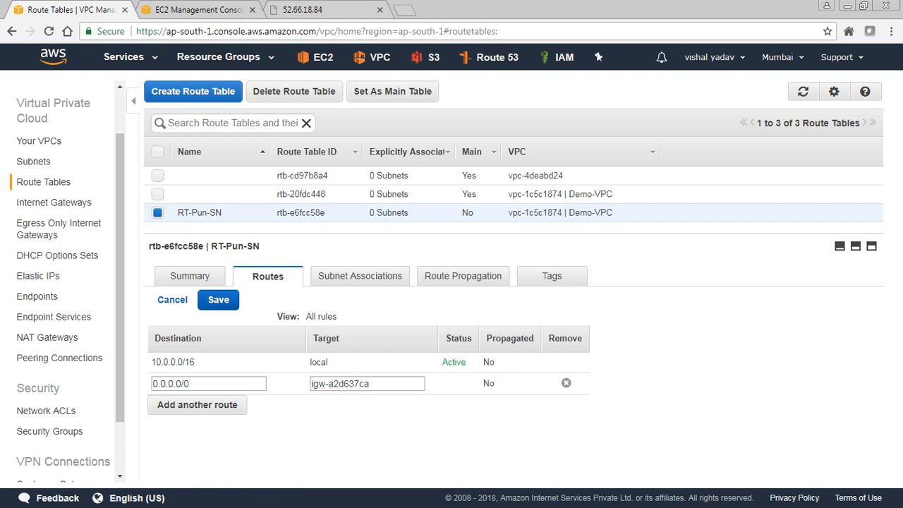
left_click(218, 299)
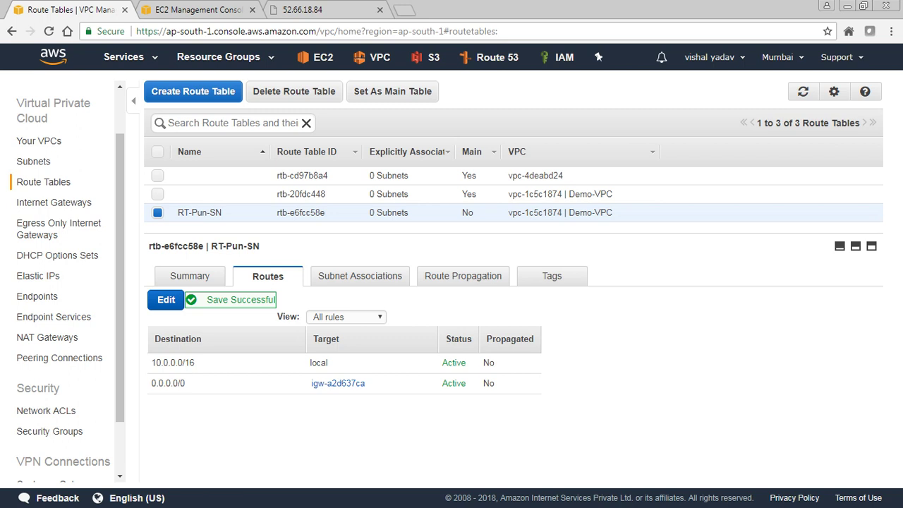
Associate the subnet Demo-VPC-Pub-SN with the route table RT-Pun-SN and save the association
left_click(360, 276)
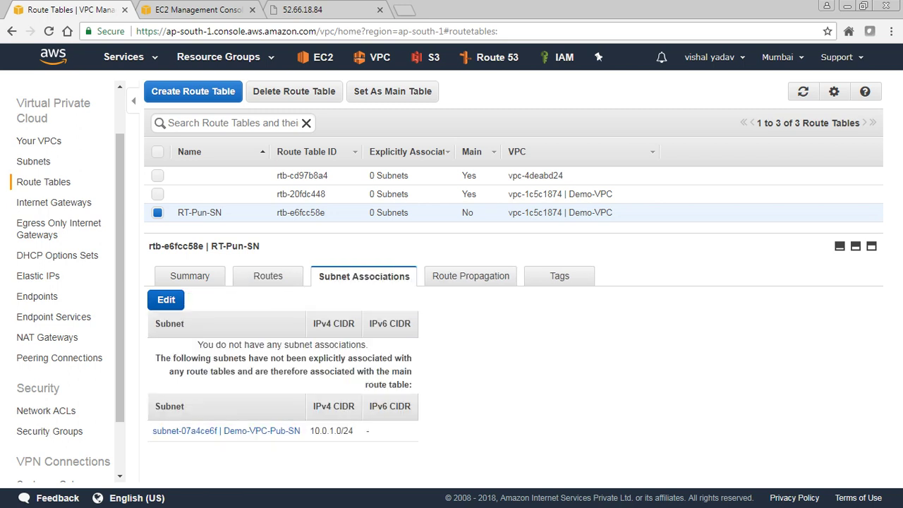
left_click(166, 300)
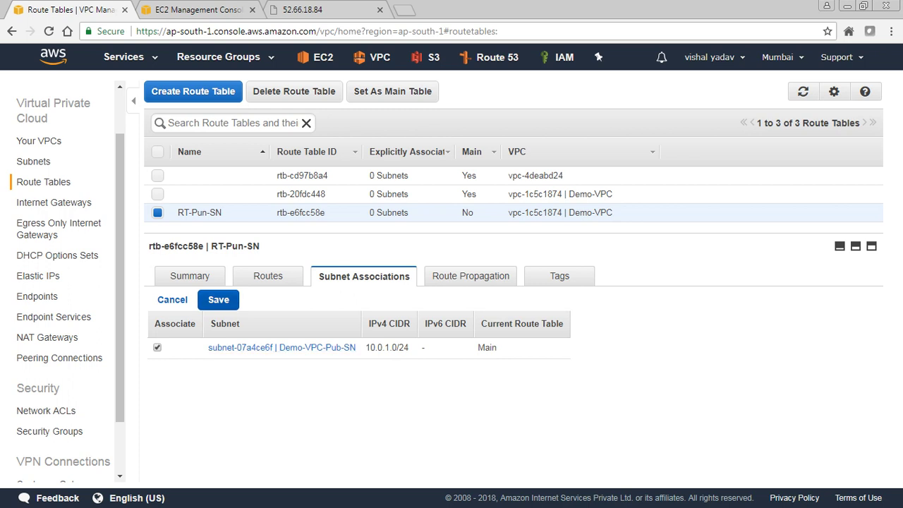
left_click(218, 299)
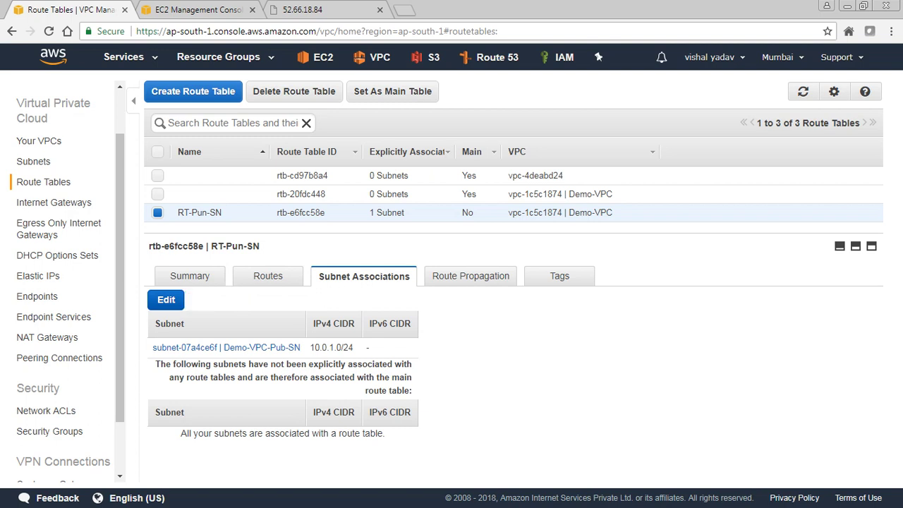
Request the web page at 52.66.18.84 again in its browser tab and select the address
left_click(317, 10)
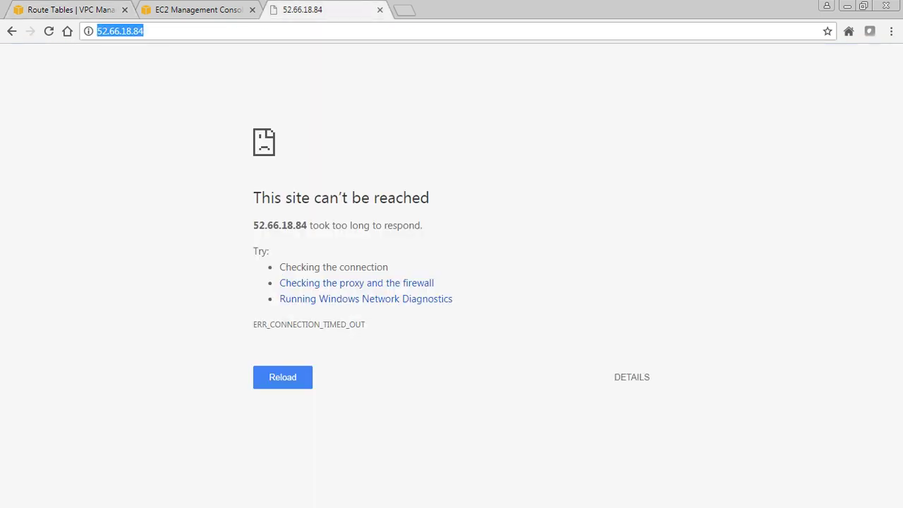
key("Return")
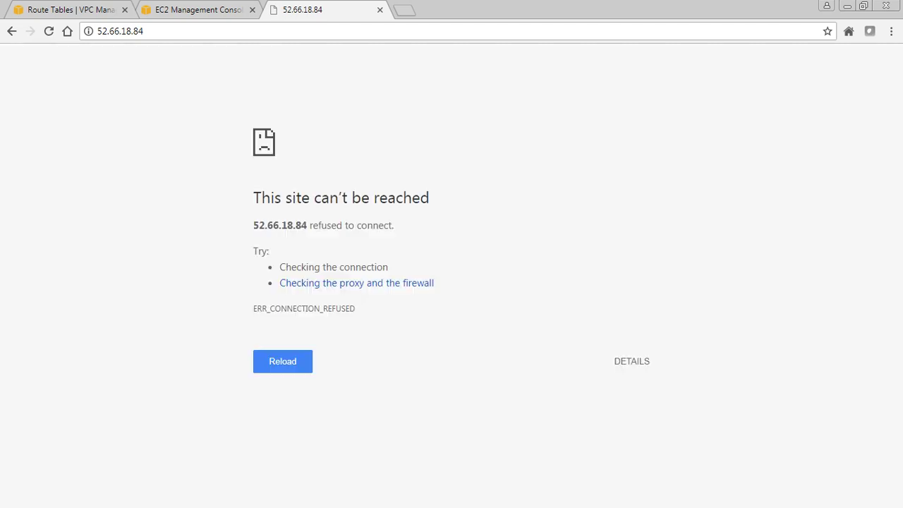
left_click(120, 31)
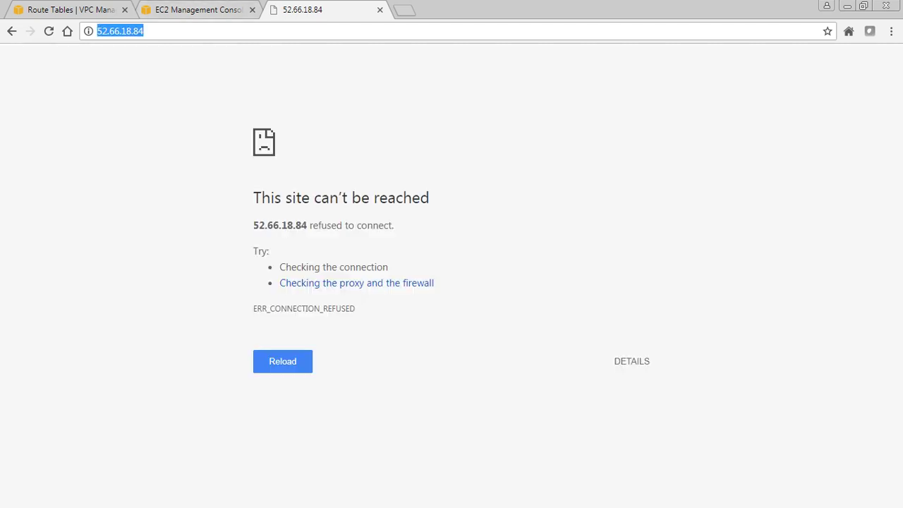
Reload the web page at 52.66.18.84 twice to test whether the webserver responds
key("Return")
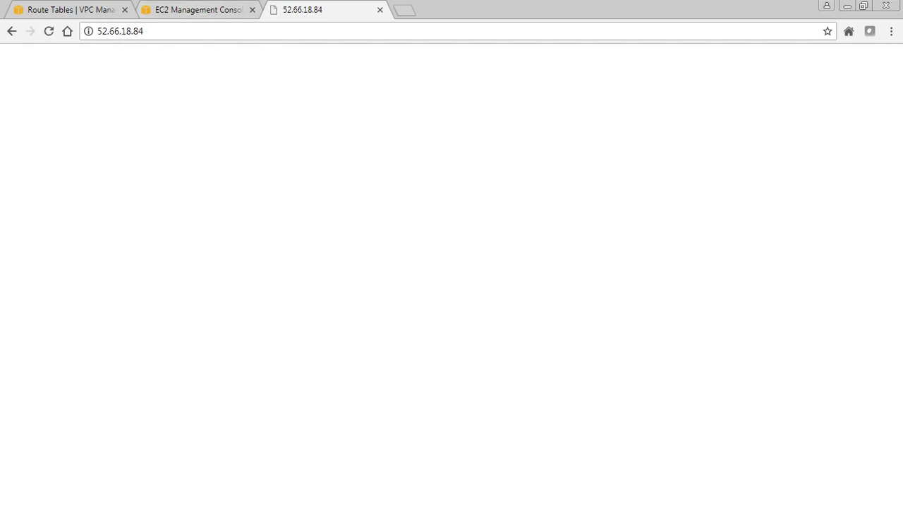
left_click(144, 31)
key("Return")
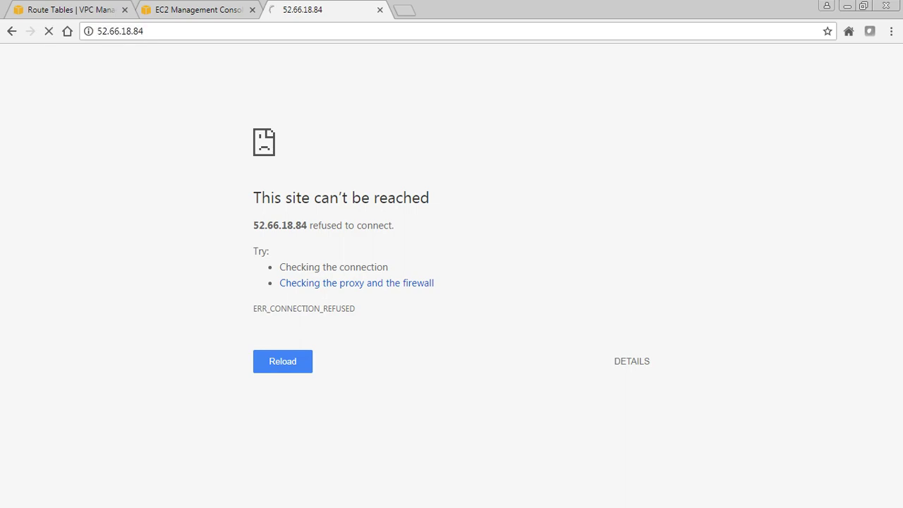
Copy the Webserver instance's IPv4 public IP from the EC2 console and enter it as the host name in PuTTY
left_click(198, 10)
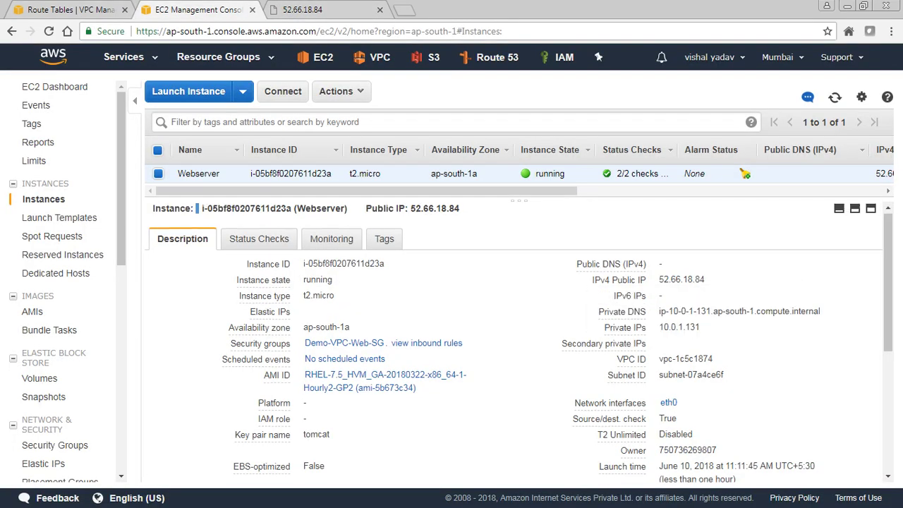
scroll(515, 338, "down", 2)
scroll(518, 343, "up", 2)
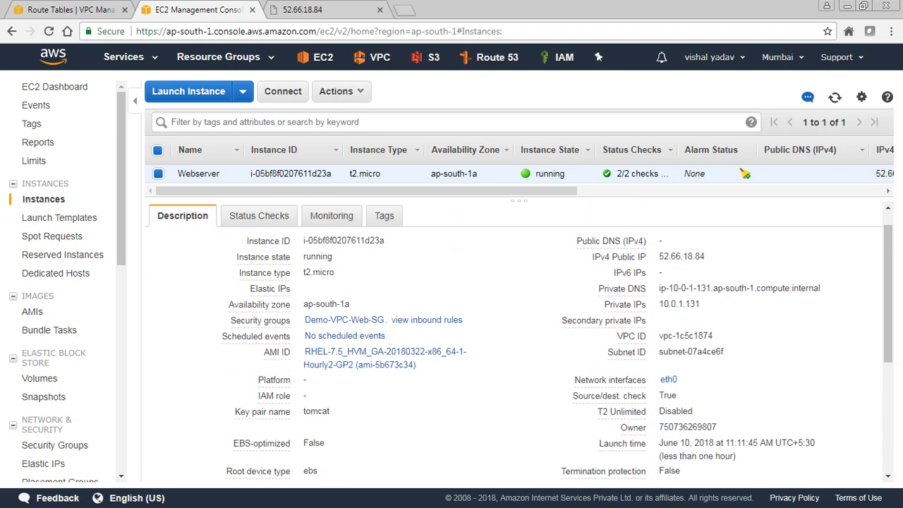
left_click_drag(705, 281, 660, 281)
key("ctrl+c")
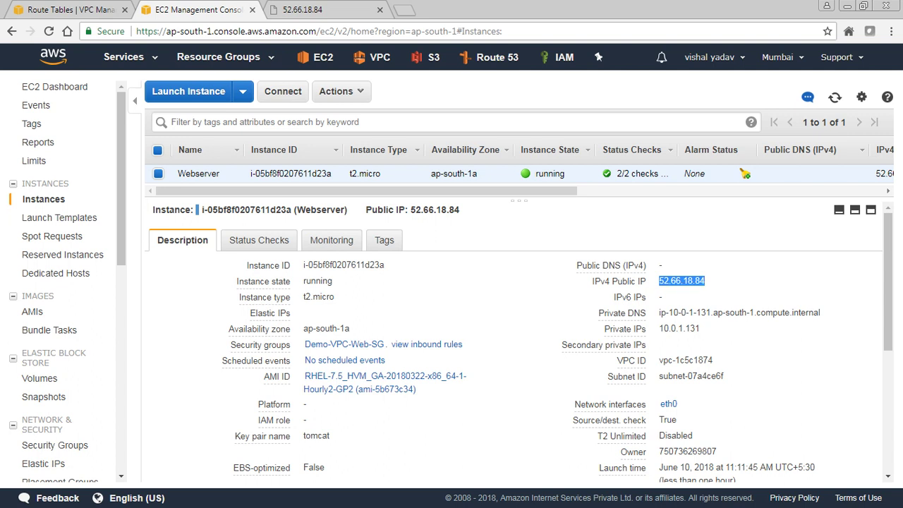
key("alt+Tab")
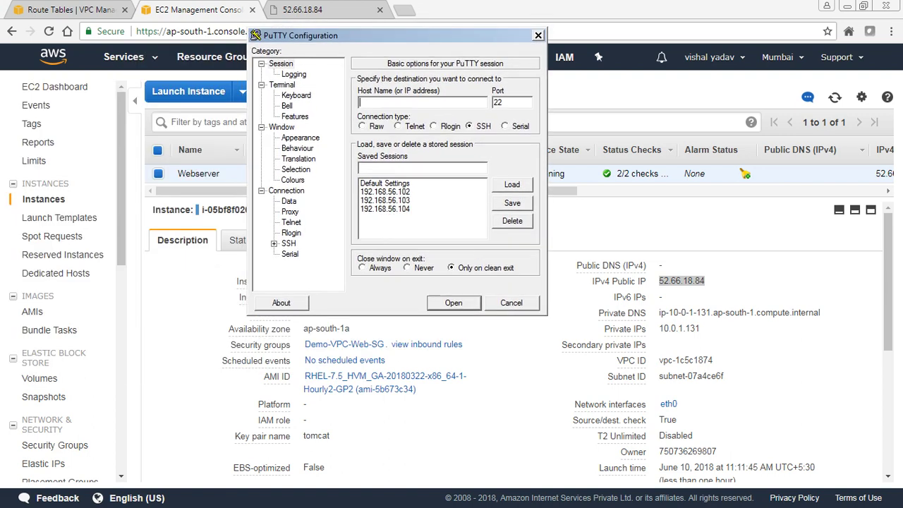
key("ctrl+v")
Set tomcat.ppk as the private key file for SSH authentication and open the PuTTY session
left_click(274, 243)
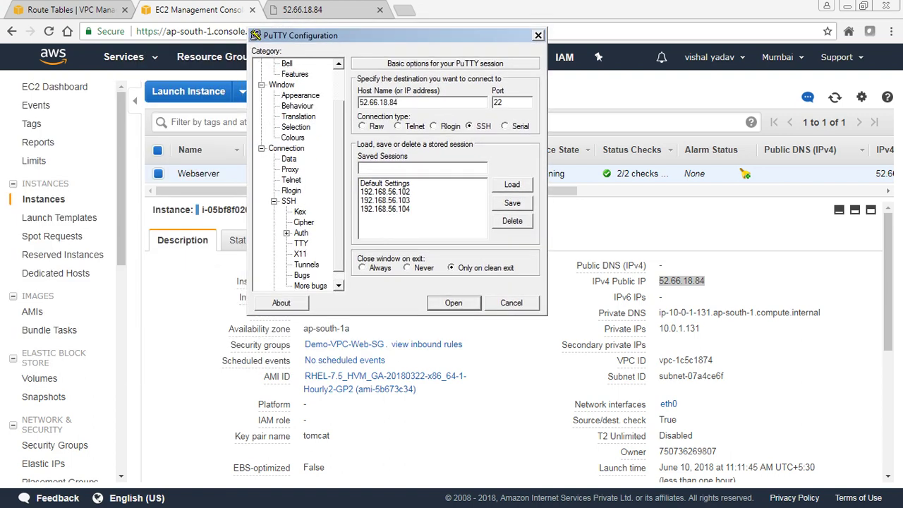
left_click(301, 233)
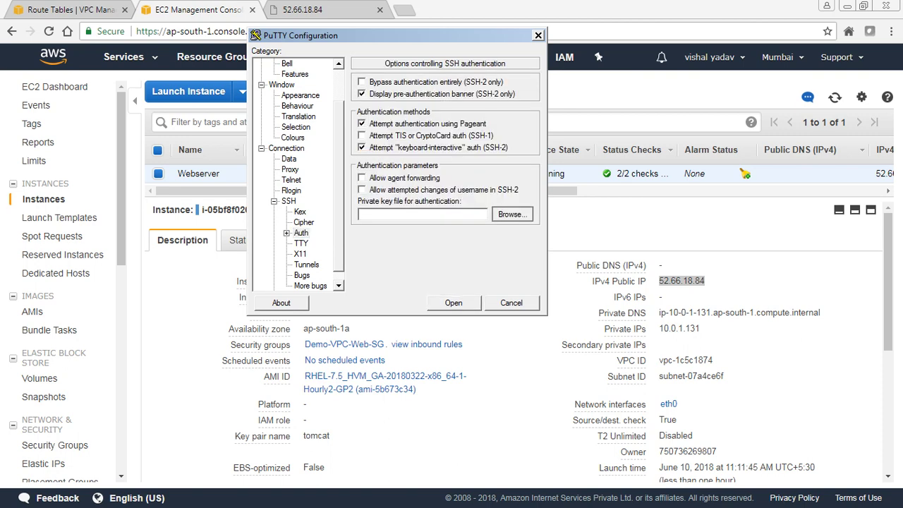
left_click(512, 214)
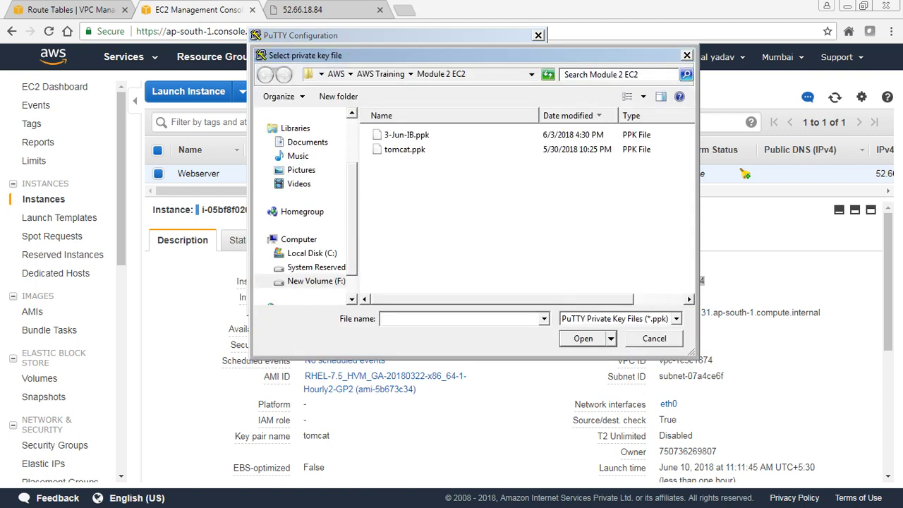
double_click(404, 149)
key("alt+Tab")
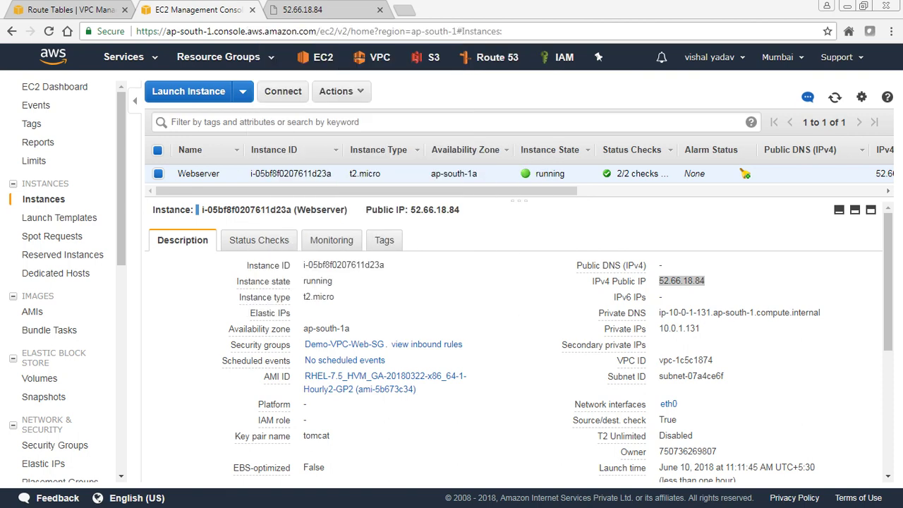
key("alt+Tab")
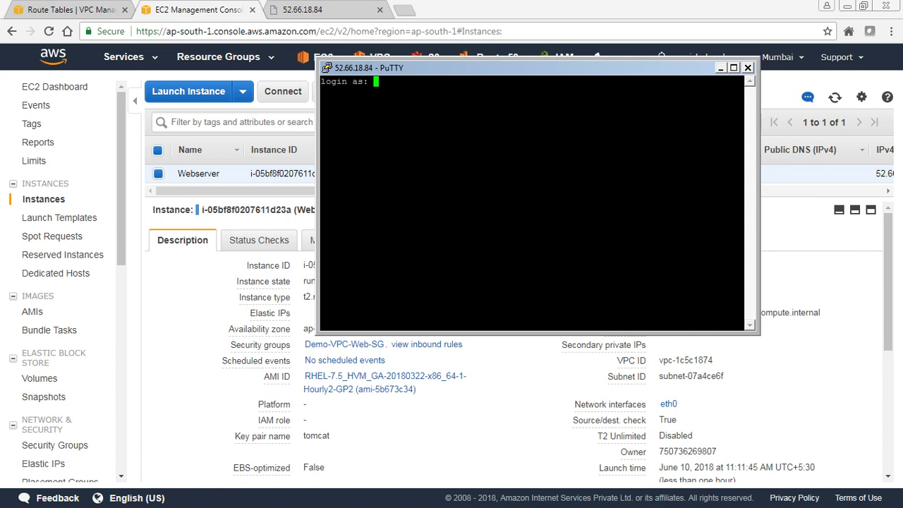
Log in to the webserver as ec2-user and switch to the root account with sudo su -
type("ec2-user")
key("Return")
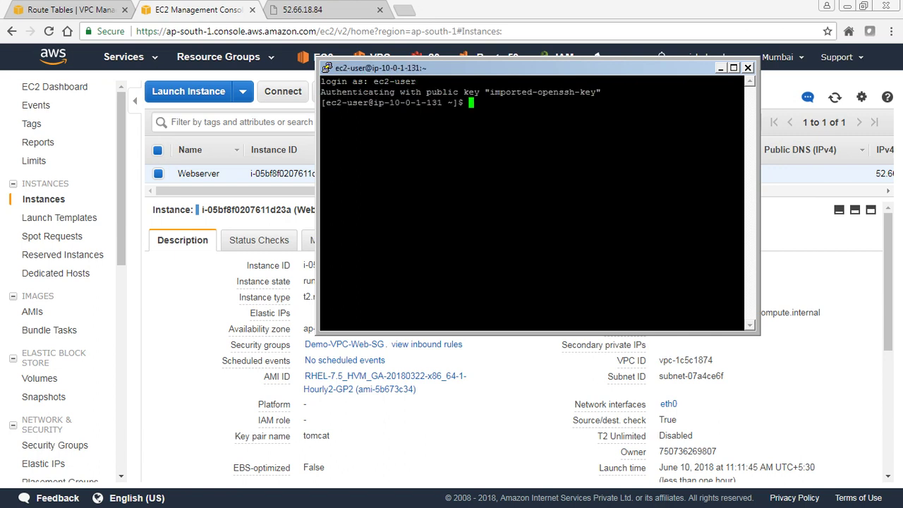
type("sudo su -")
key("Return")
key("Return")
key("Return")
key("Return")
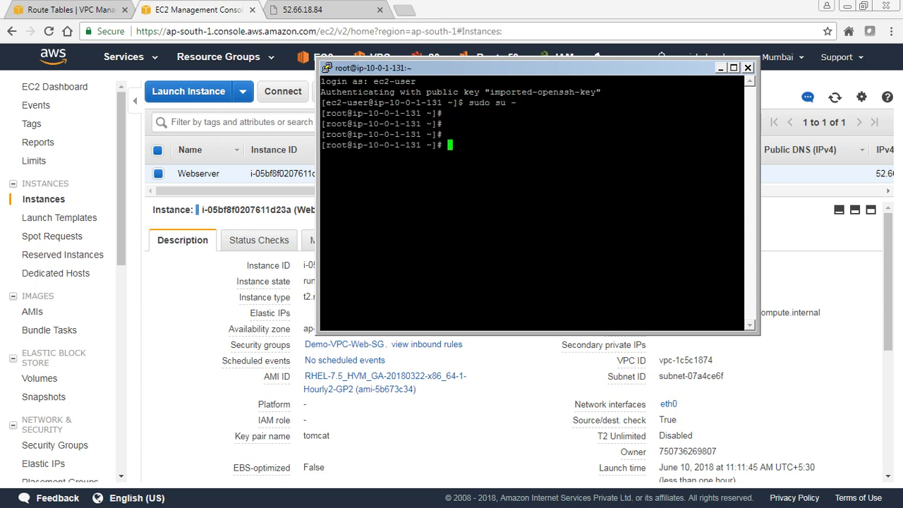
Check the web service on the server with systemctl status httpd.service
type("systemctl sta")
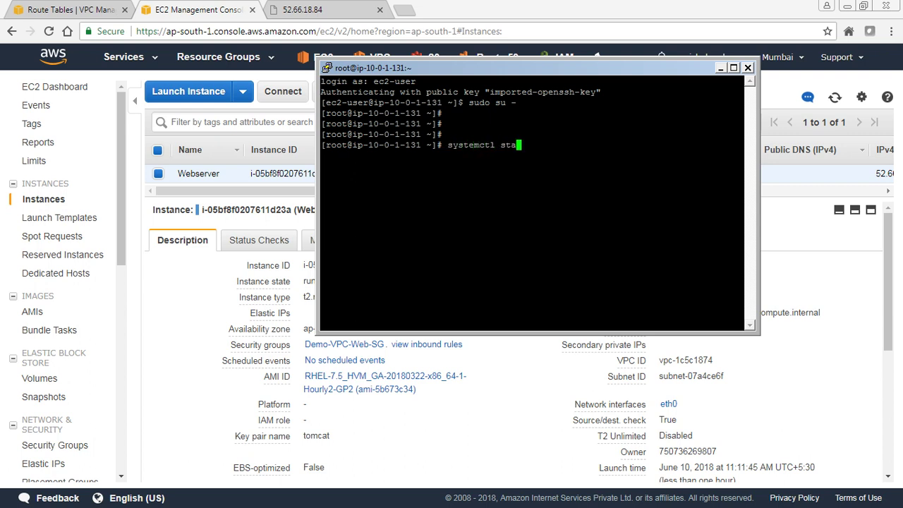
type("tus httpd.service")
key("Return")
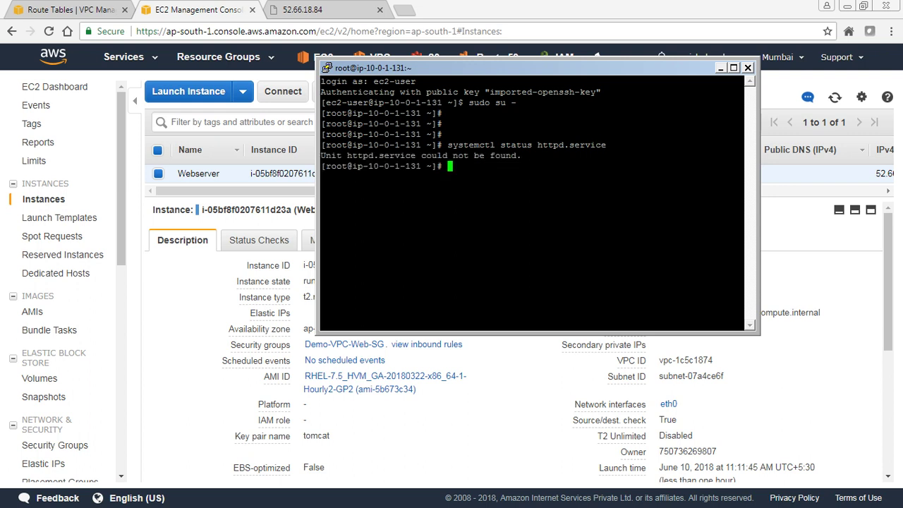
key("Return")
key("Return")
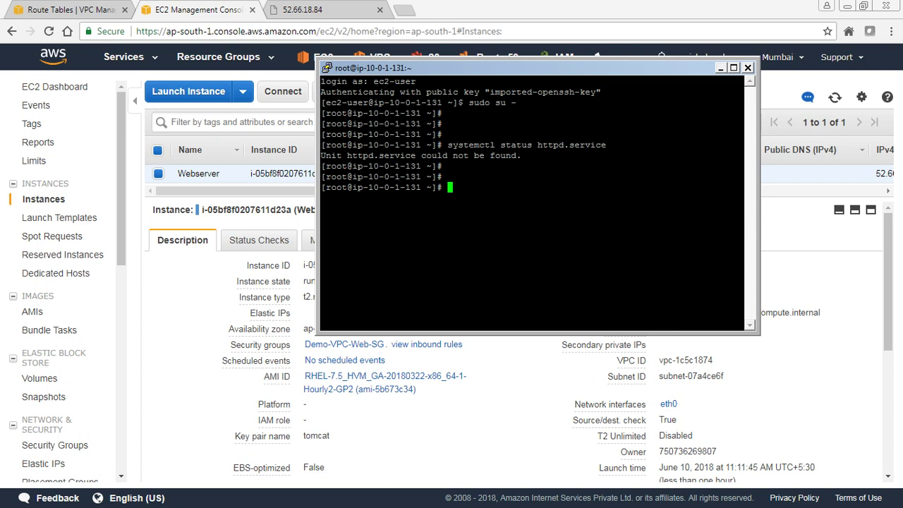
Install the Apache web server package on the instance with yum install httpd -y
type("yum install httpd -y")
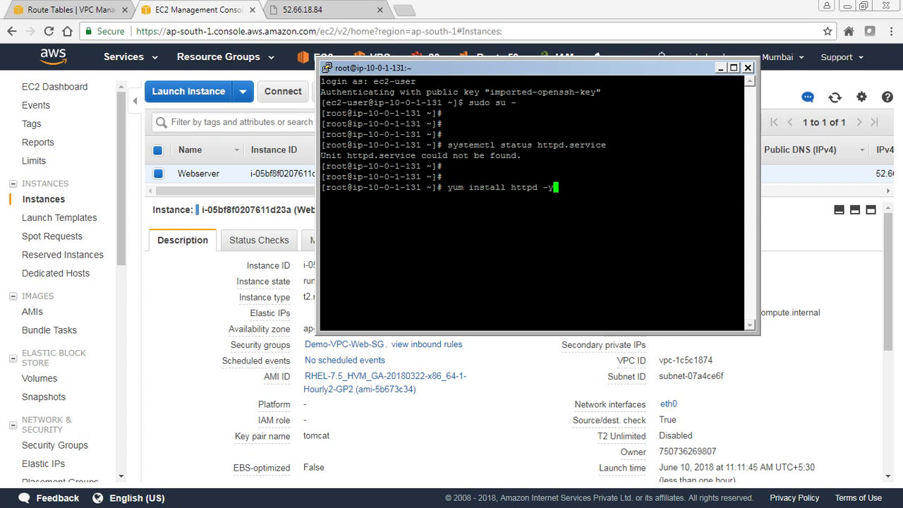
key("Return")
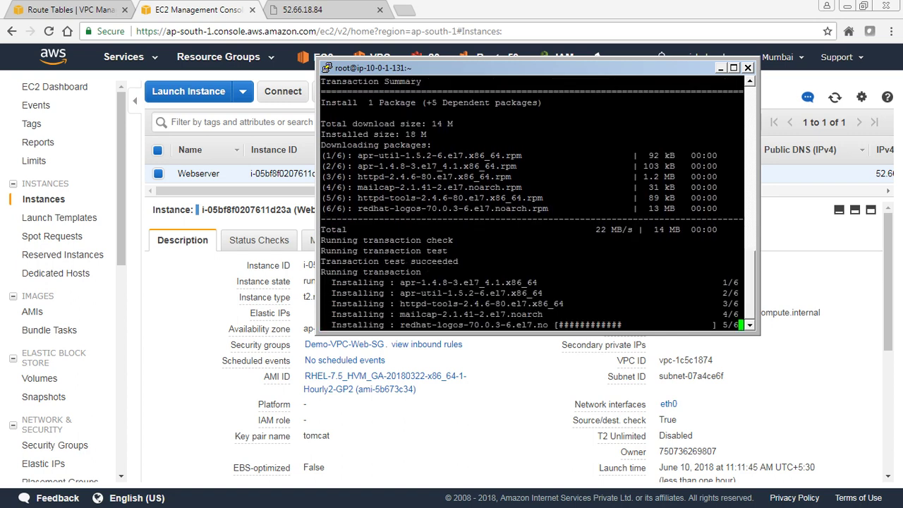
key("Return")
key("Return")
key("Return")
key("Return")
key("Return")
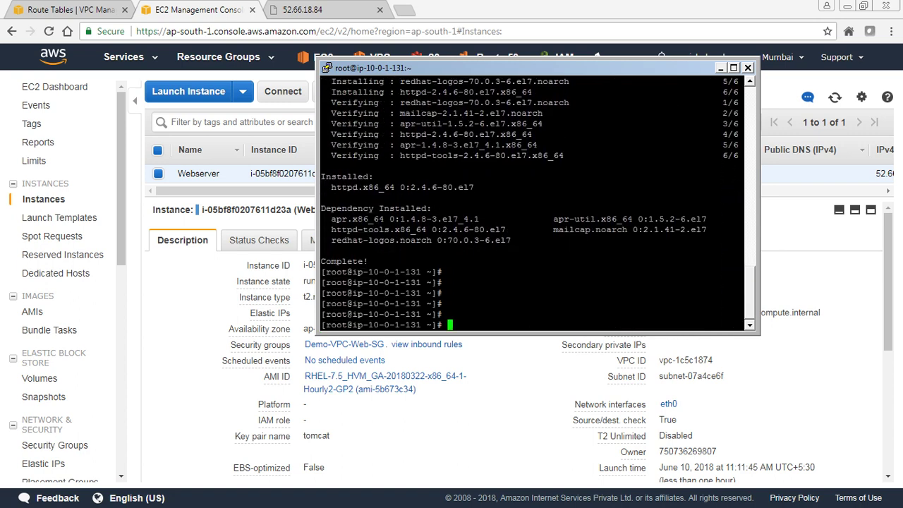
Write "Page is presented by `uname -n`" into /var/www/html/index.html using echo
type("echo \"Page is presen")
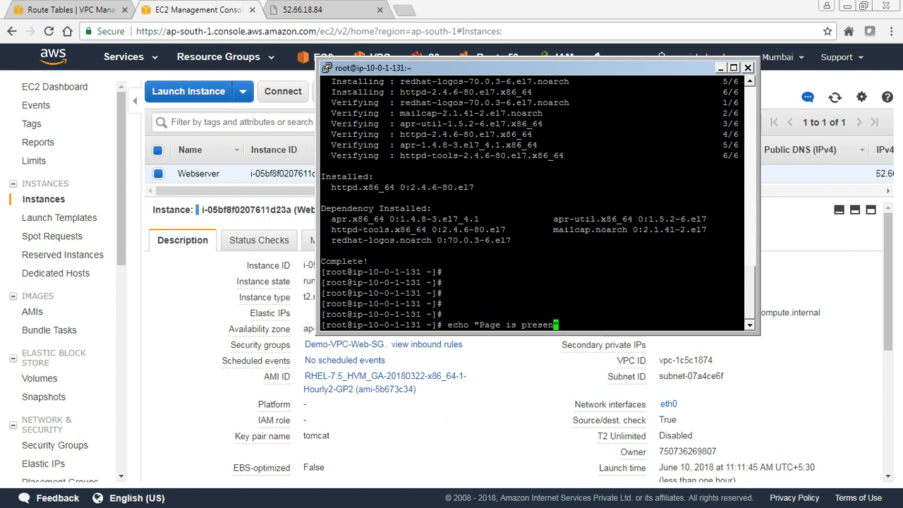
type("ted by `uname -n`\" >/va")
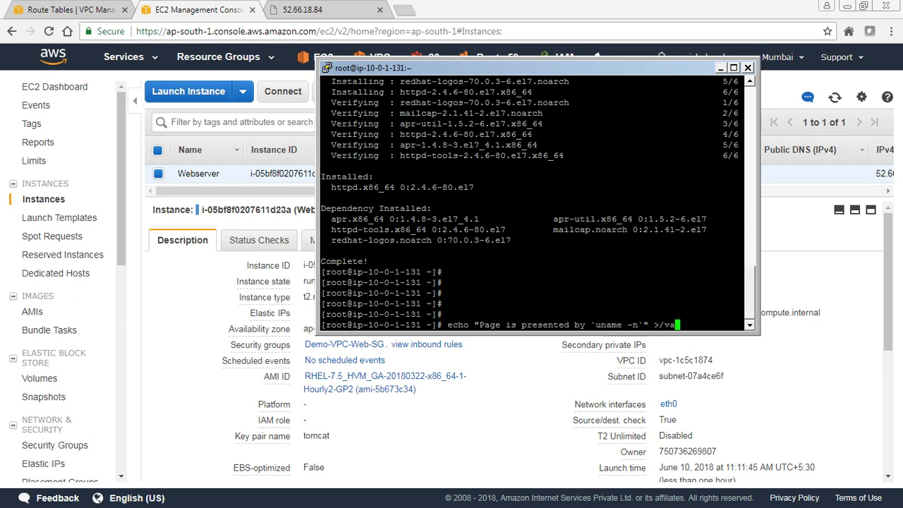
type("r/www/html/index.html")
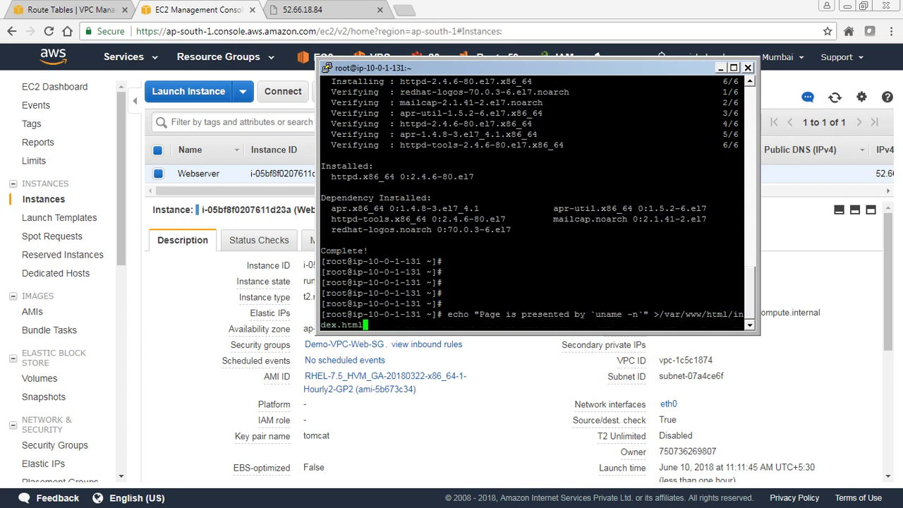
key("Return")
key("Return")
key("Return")
key("Return")
key("Return")
Start the Apache service with systemctl start httpd.service
type("sytemc")
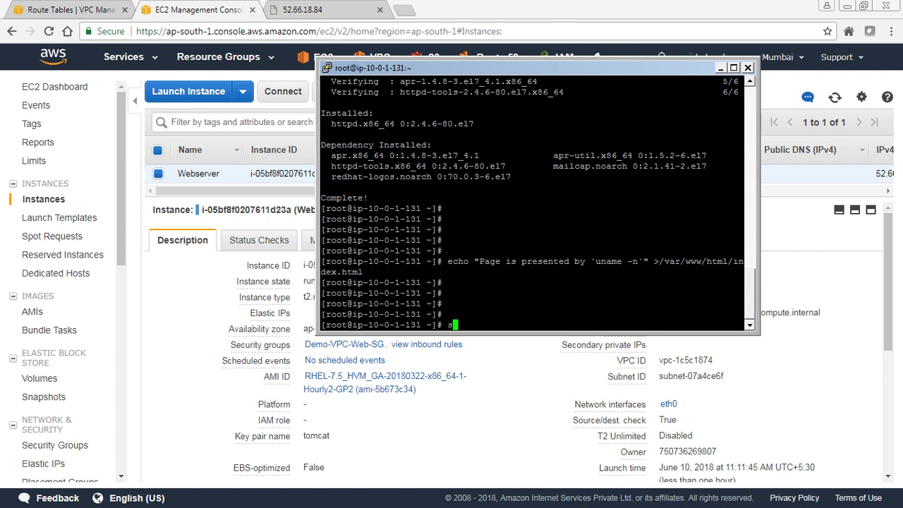
type("t")
key("BackSpace")
key("BackSpace")
key("BackSpace")
key("BackSpace")
type("temctl start httpd")
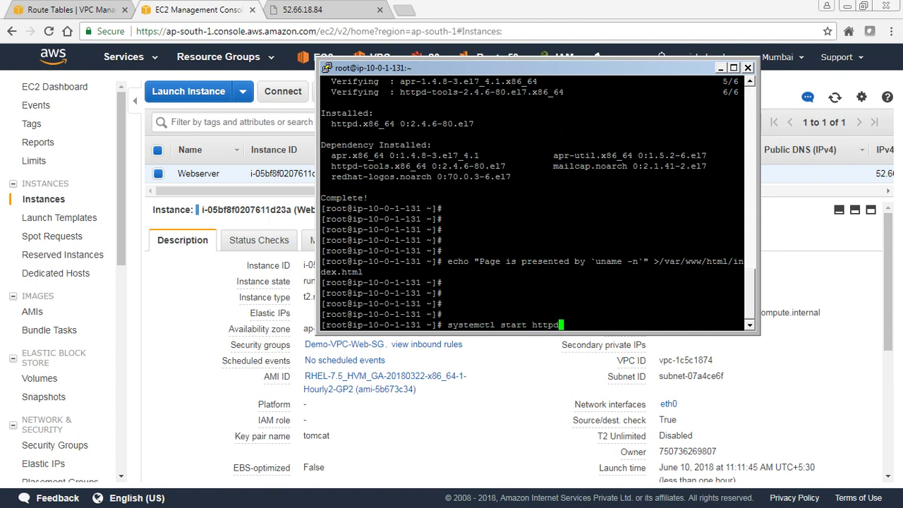
type(".service")
key("Return")
key("Return")
key("Return")
key("Return")
key("Return")
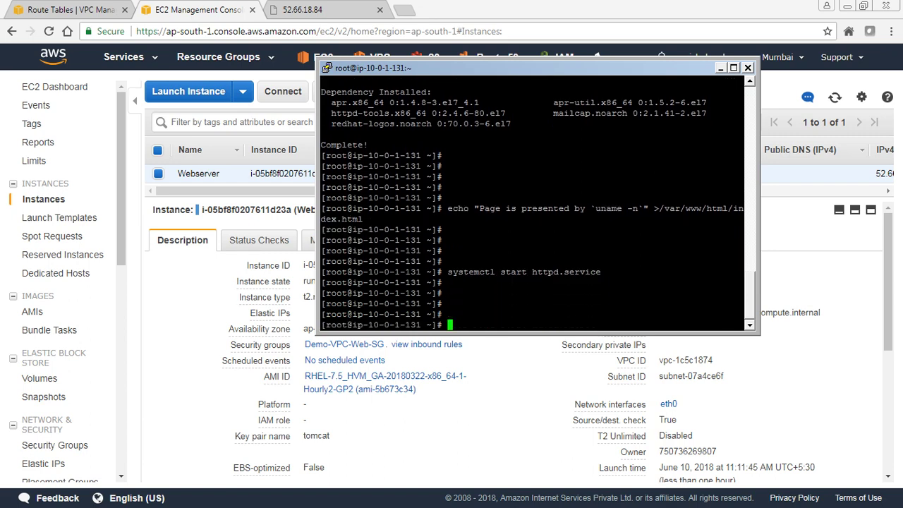
Check the Apache service with systemctl status httpd.service
key("Up")
key("Left")
key("Left")
key("Left")
key("Left")
key("Left")
key("Left")
key("Left")
key("Left")
key("Left")
key("Left")
key("Left")
key("Left")
key("Left")
key("Left")
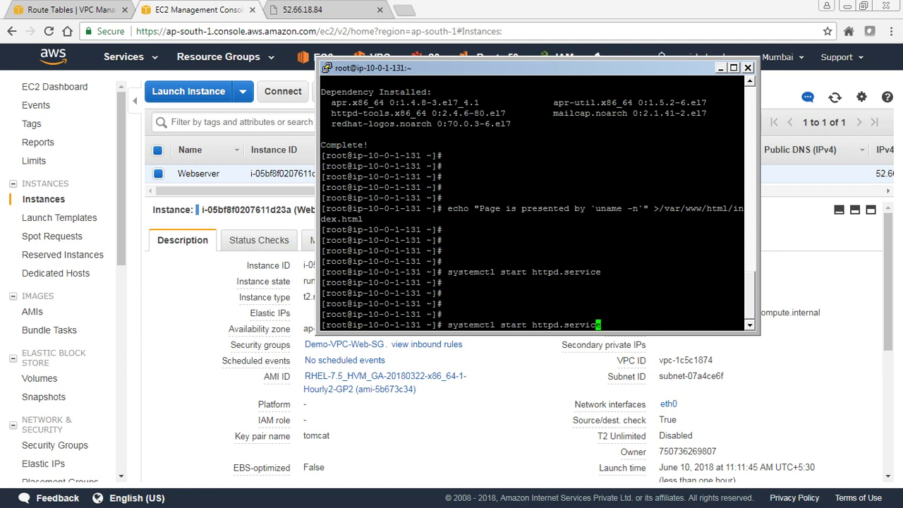
key("BackSpace")
key("BackSpace")
type("tus")
key("Return")
key("Return")
key("Return")
key("Return")
key("Return")
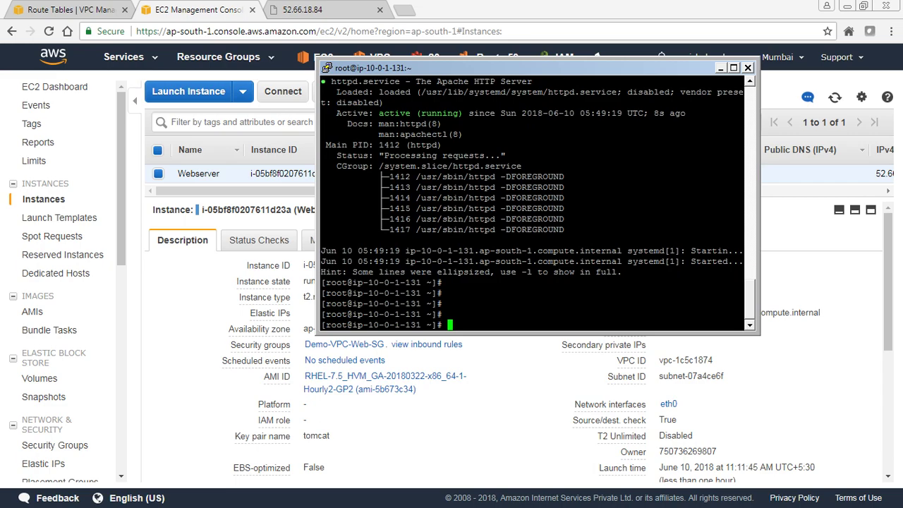
Switch to the browser, reload the web server's page at 52.66.18.84 and examine the host name on it
left_click(302, 9)
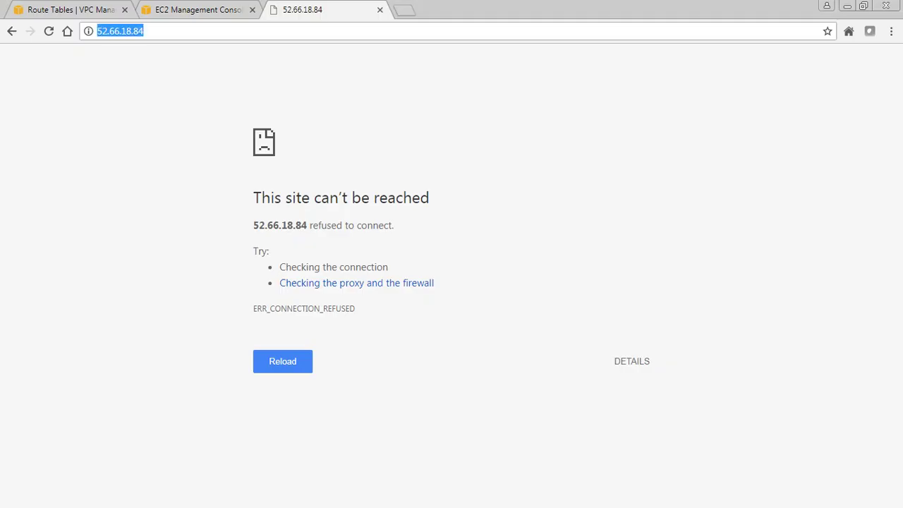
key("Return")
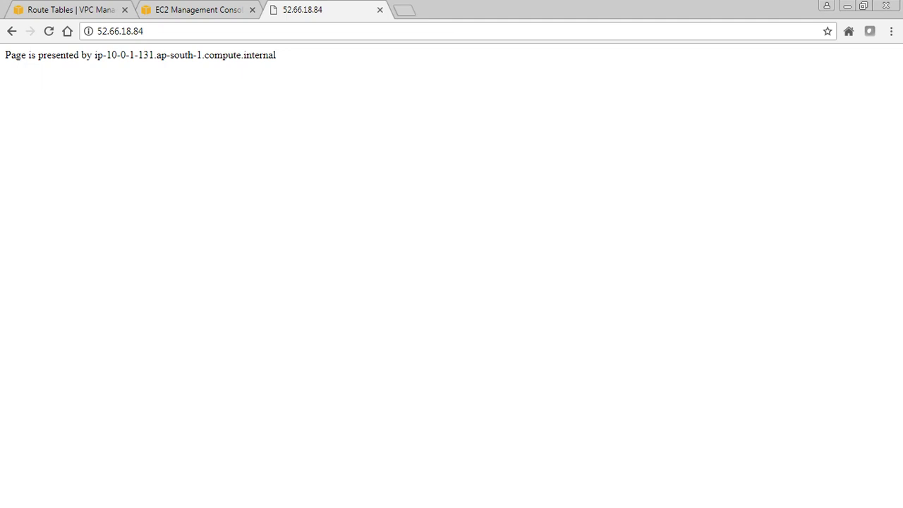
left_click_drag(94, 55, 276, 55)
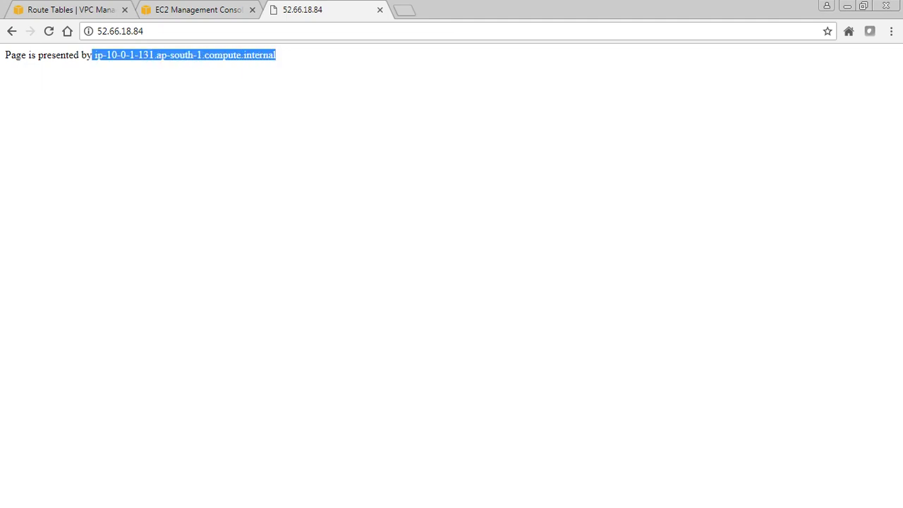
left_click(276, 55)
Switch back to the terminal and query the instance's host name with uname -n for comparison
key("alt+Tab")
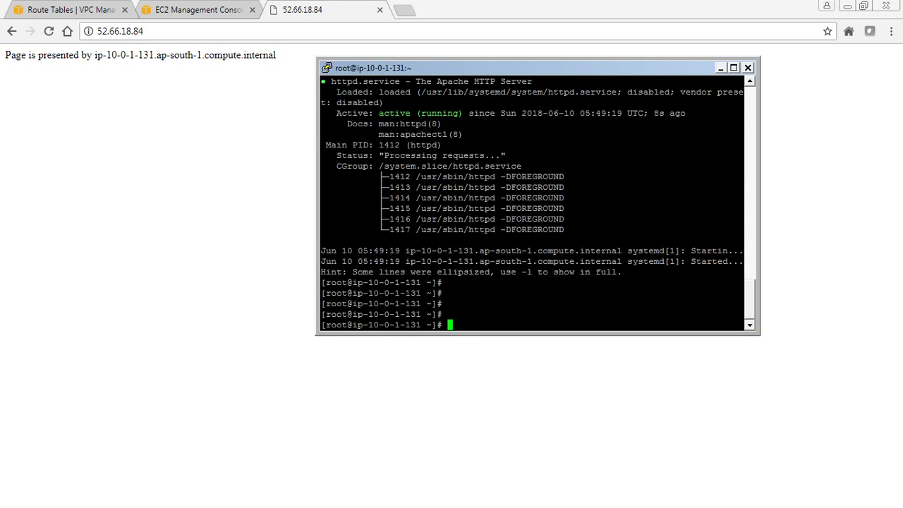
type("uanme -n")
key("Return")
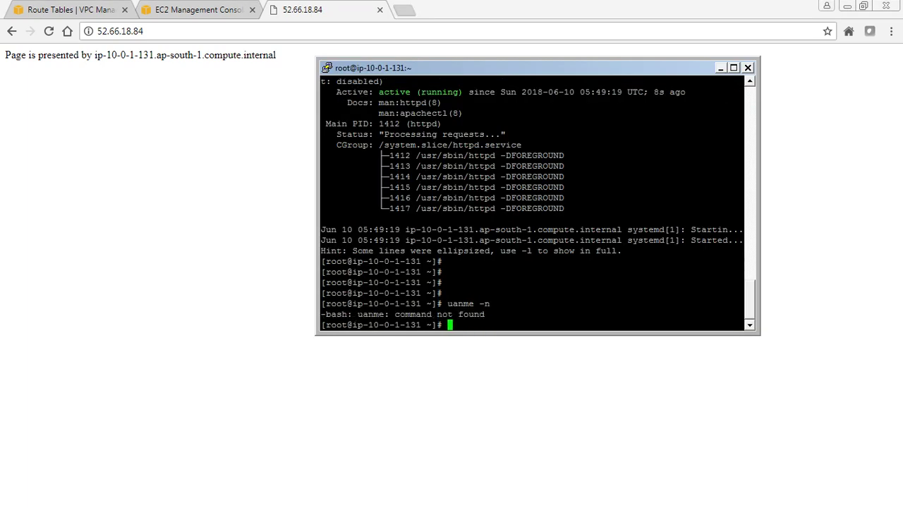
type("uname -n")
key("Return")
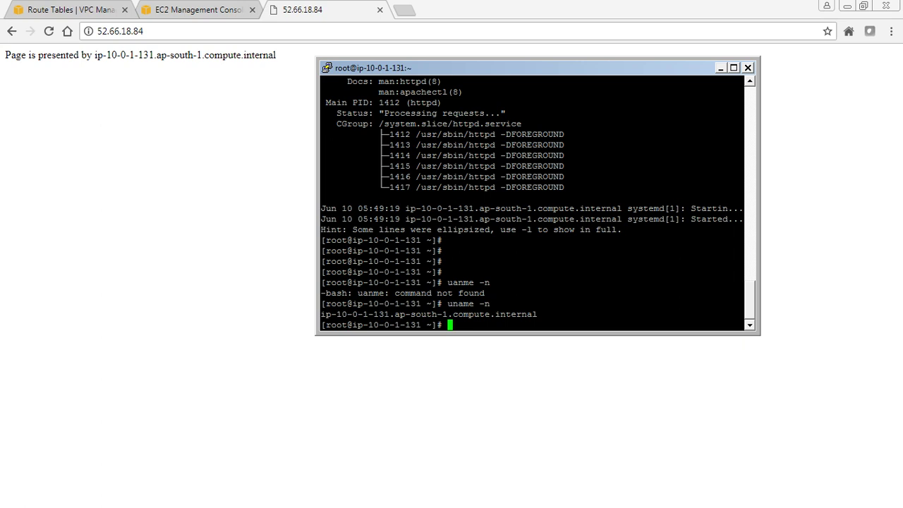
key("Return")
key("Return")
key("Return")
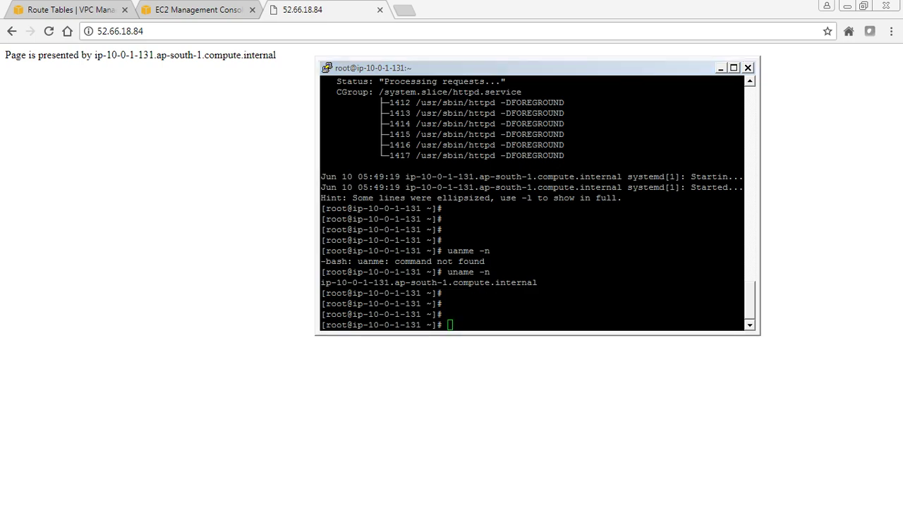
Switch to the Notepad lab notes and cut the two-line "Creating a Routing table" text from item 5
key("alt+Tab")
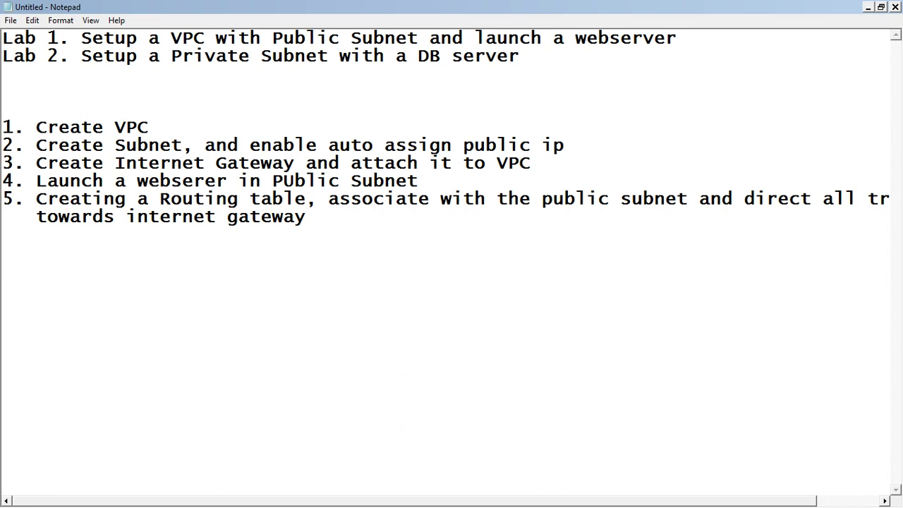
left_click(306, 217)
key("shift+Left")
key("shift+Left")
key("shift+Left")
key("shift+Left")
key("shift+Left")
key("shift+Left")
key("shift+Left")
key("shift+Left")
key("shift+Left")
key("shift+Left")
key("shift+Left")
key("shift+Left")
key("shift+Left")
key("shift+Left")
key("shift+Left")
key("shift+Left")
key("shift+Left")
key("shift+Left")
key("shift+Left")
key("shift+Left")
key("shift+Left")
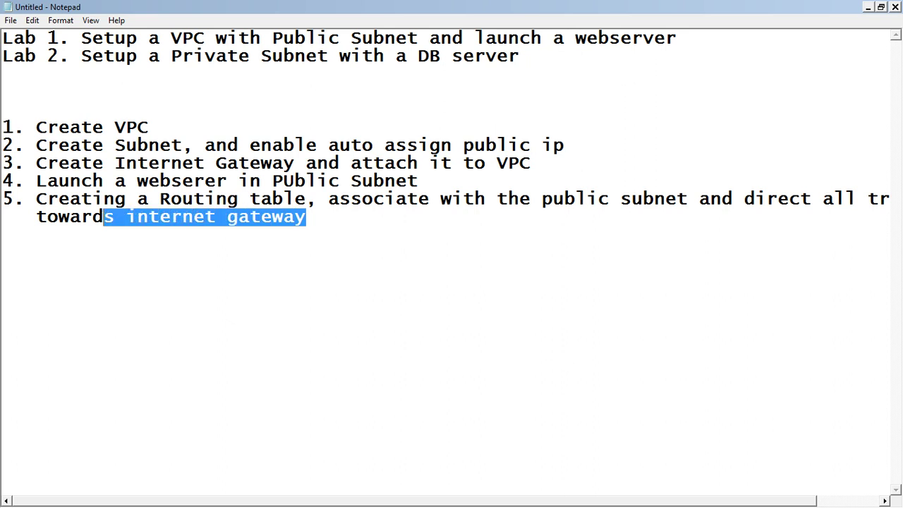
key("shift+Up")
key("shift+Left")
key("shift+Left")
key("shift+Left")
key("shift+Left")
key("shift+Right")
key("shift+Right")
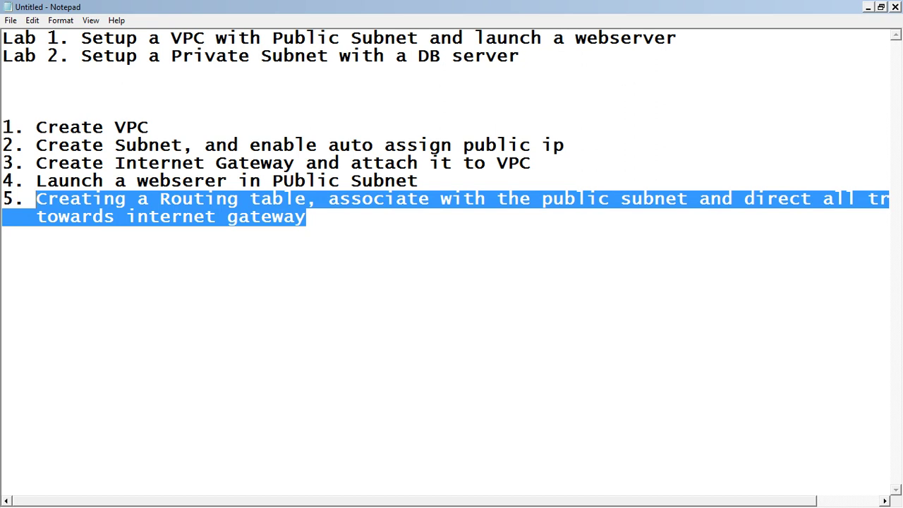
key("Delete")
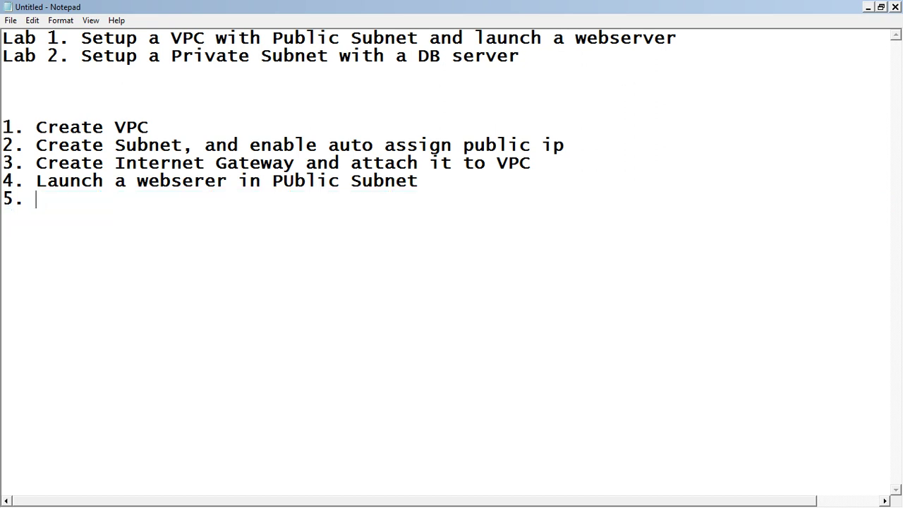
Insert the routing table text as item 4, moving "Launch a webserer in PUblic Subnet" onto the line below it
key("Up")
key("shift+Right")
key("Left")
key("Return")
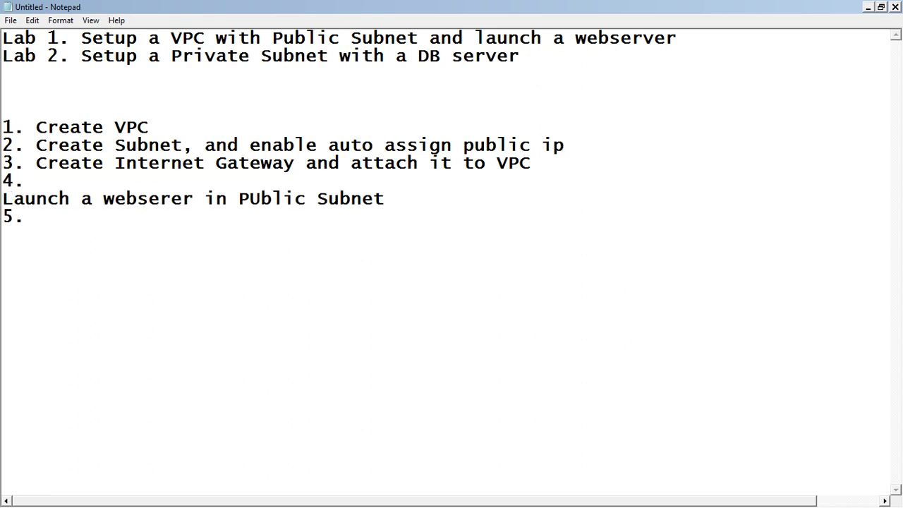
key("Left")
type("Creating a Routing table, associate with the public subnet and direct all traffic    towards internet gateway")
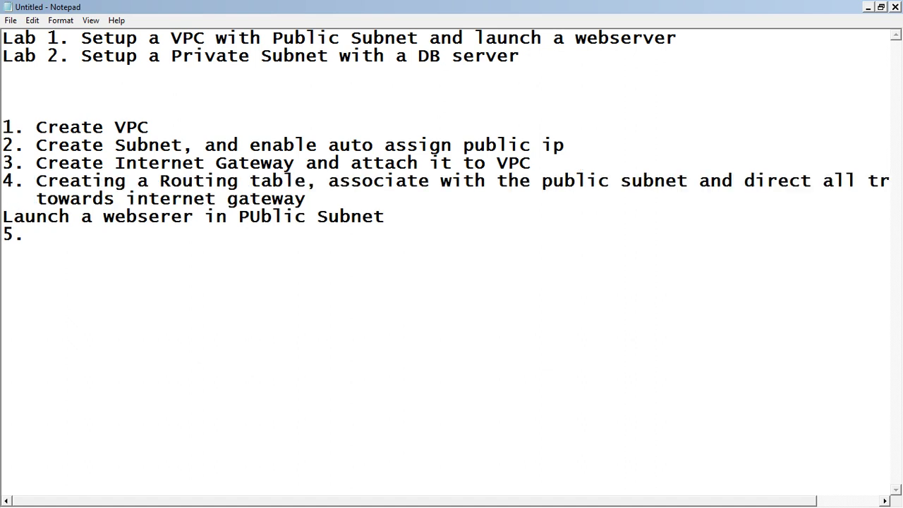
Number the "Launch a webserer in PUblic Subnet" line as item 5
left_click(24, 235)
key("Up")
key("Home")
key("Left")
key("Right")
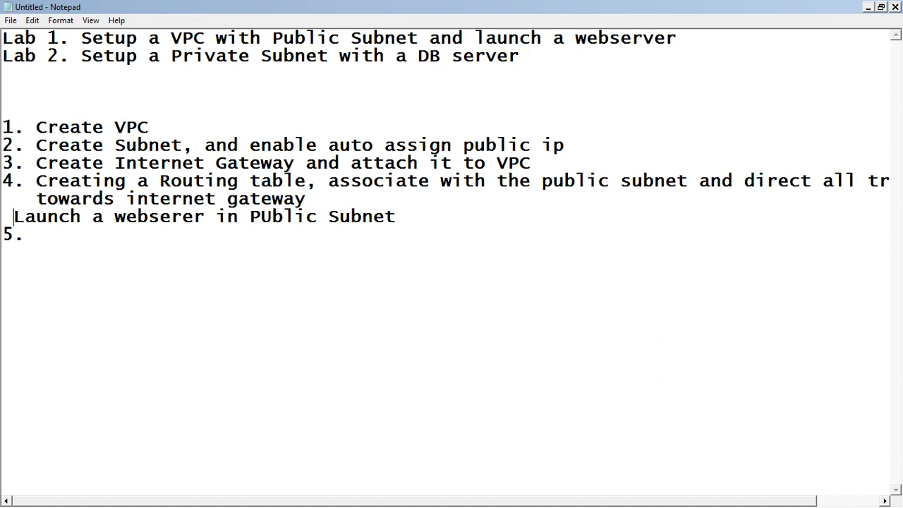
key("Left")
type("5.")
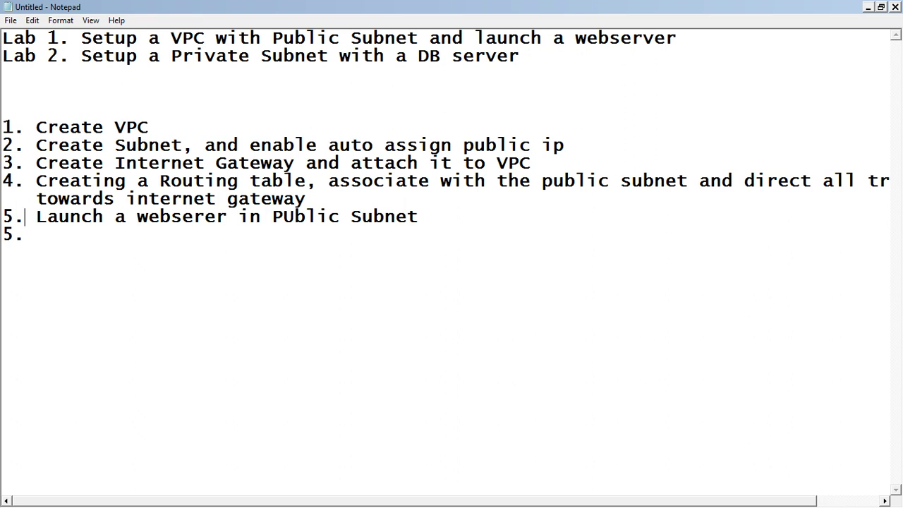
Remove the leftover empty item 5 below the webserver line and add blank lines at the end of the list
left_click(36, 235)
key("BackSpace")
key("BackSpace")
key("BackSpace")
key("BackSpace")
key("Return")
key("Return")
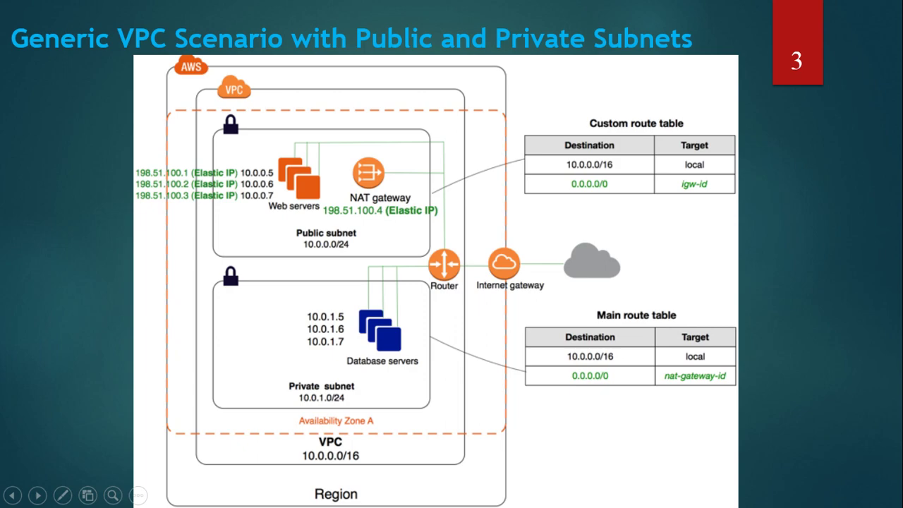
Switch to the VPC console in the browser and open the creation form for a new subnet
key("alt+Tab")
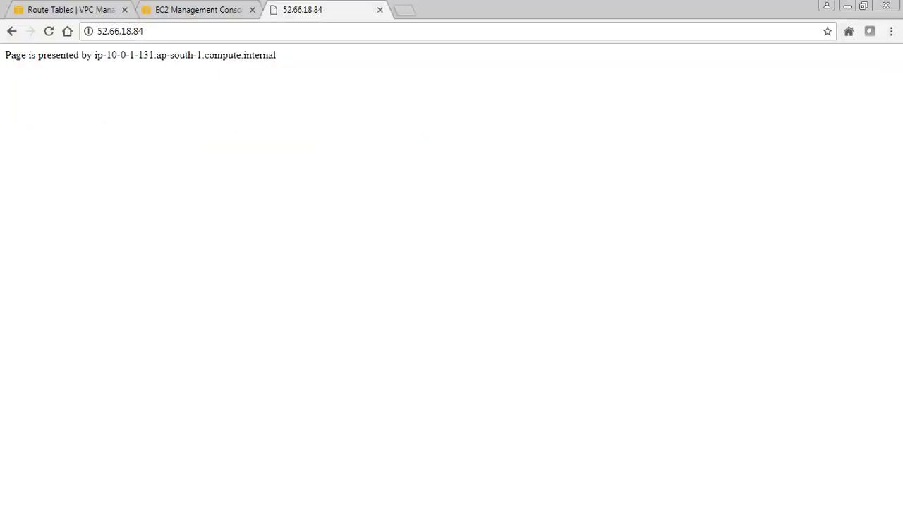
key("ctrl+shift+Tab")
key("ctrl+shift+Tab")
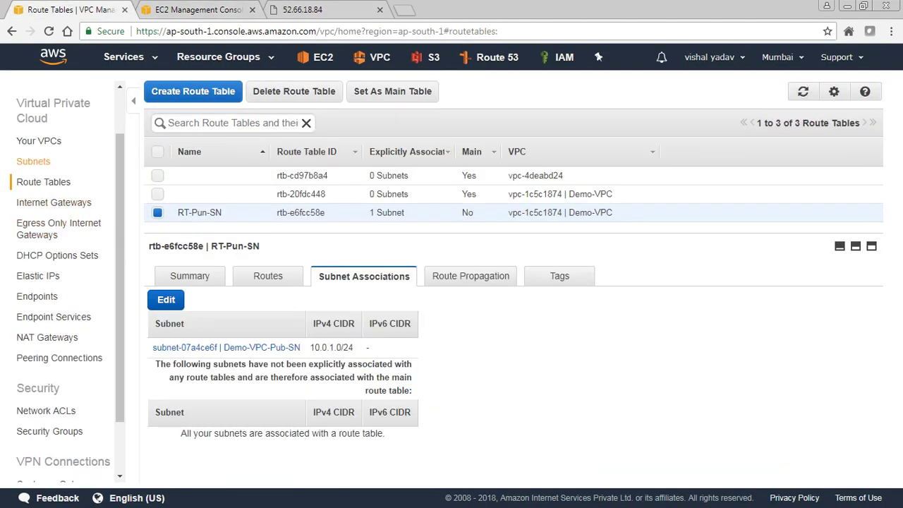
left_click(33, 161)
left_click(182, 91)
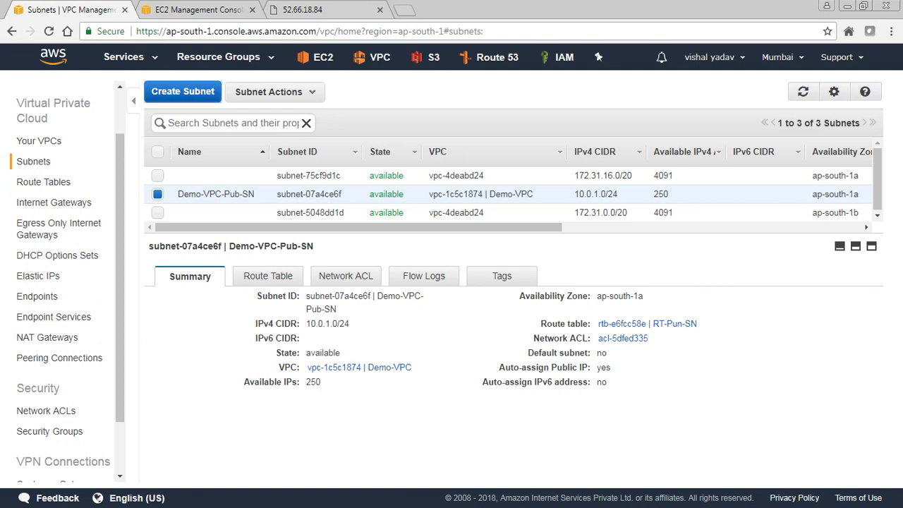
Create the subnet Demo-VPC-Pri-SN in Demo-VPC with availability zone ap-south-1b and IPv4 CIDR block 10.0.2.0/24
left_click(488, 219)
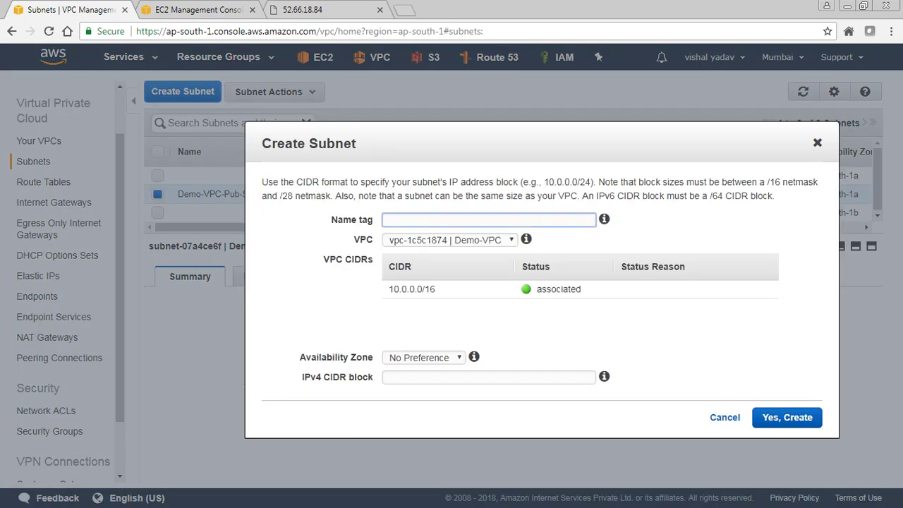
type("Demo-VPC-Pri-SN")
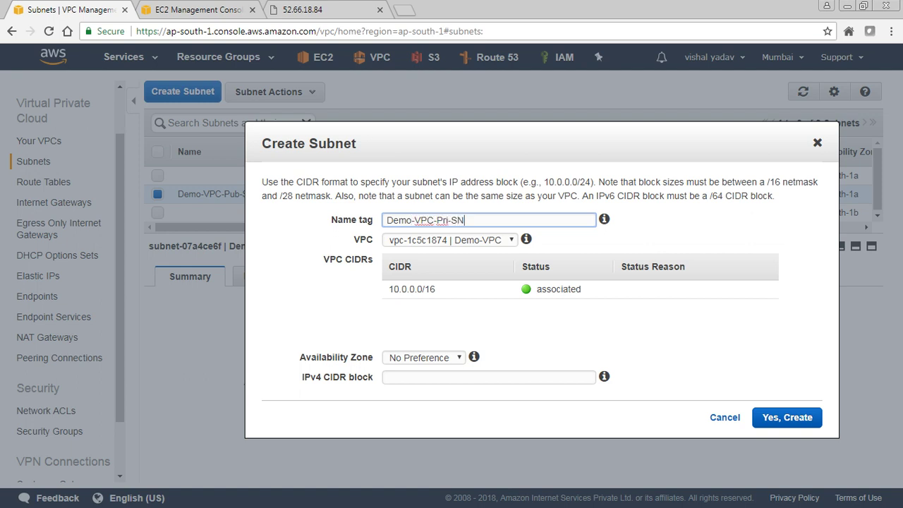
key("Tab")
left_click(424, 358)
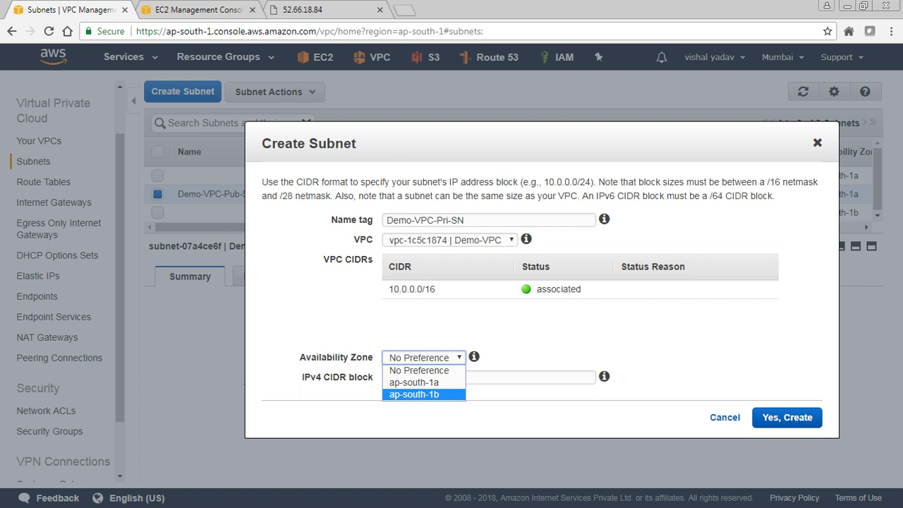
key("Return")
key("Tab")
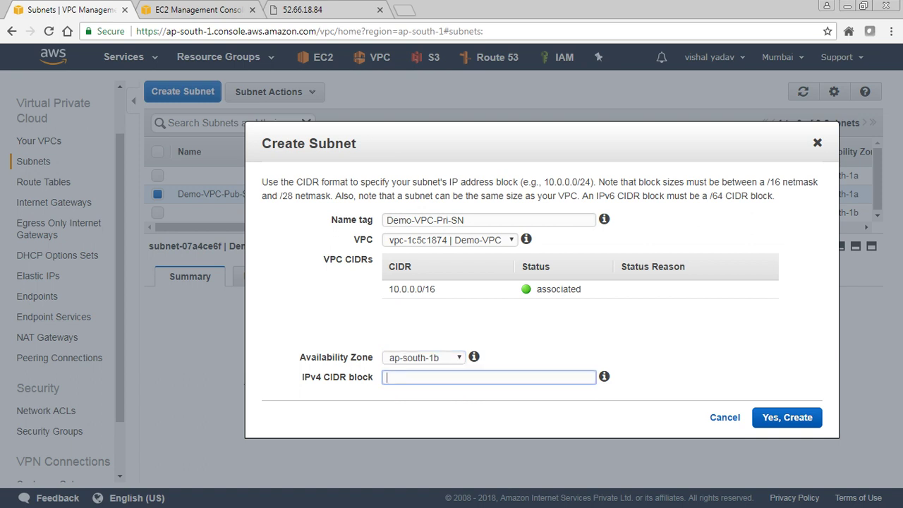
type("10.0.2.0/24")
key("Tab")
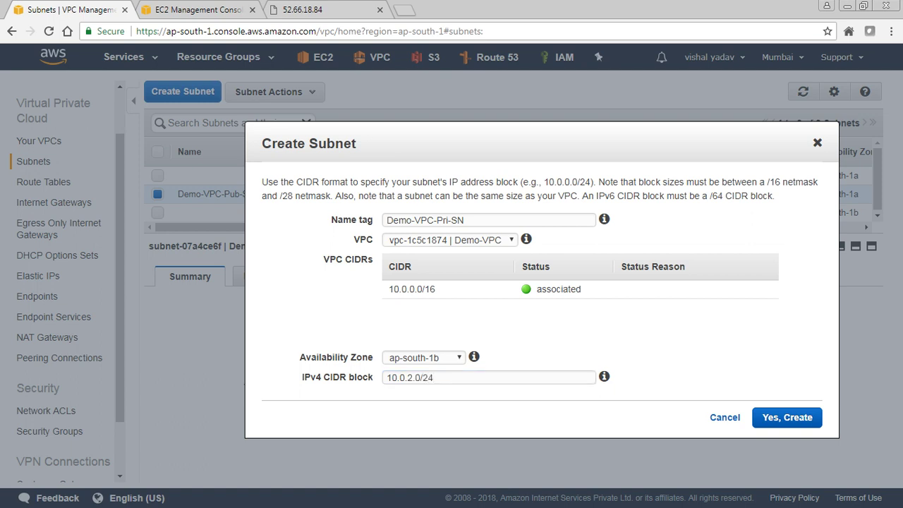
key("Return")
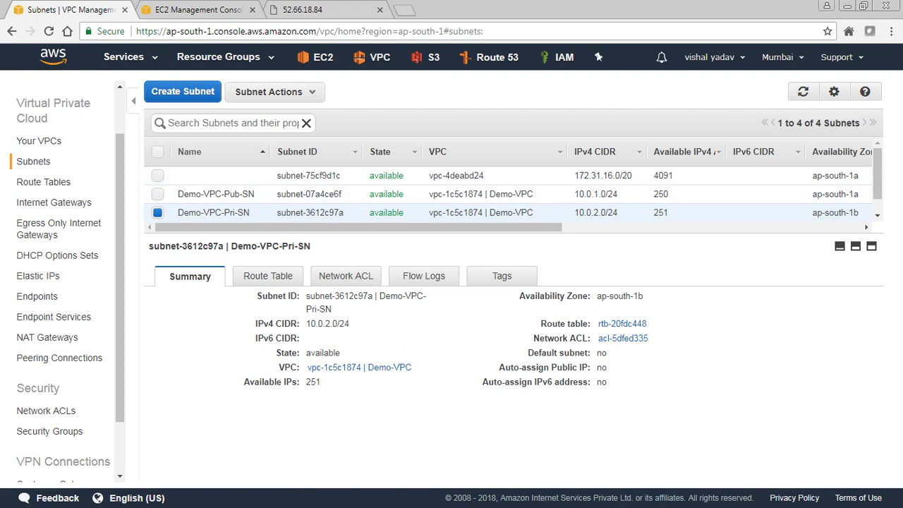
Switch to the EC2 console and start a new Red Hat Enterprise Linux 7.5 t2.micro instance launch, proceeding to the instance details
key("ctrl+Tab")
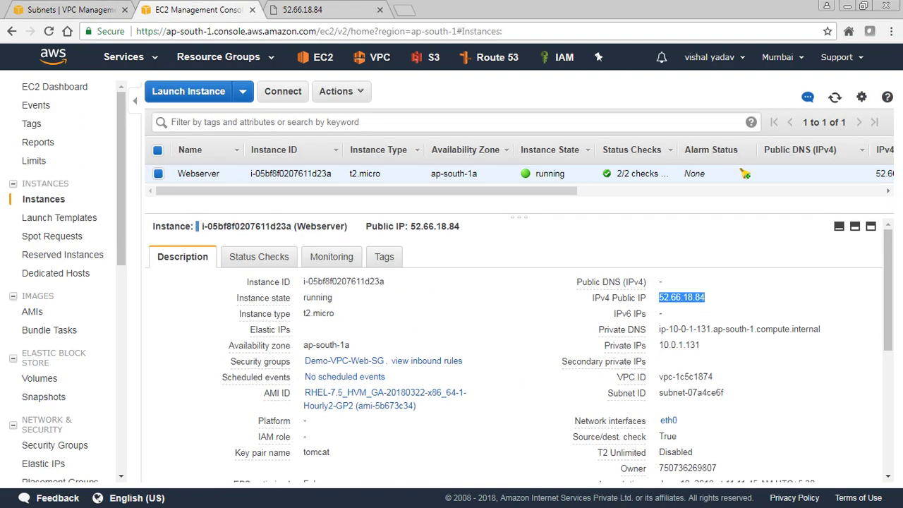
left_click(189, 92)
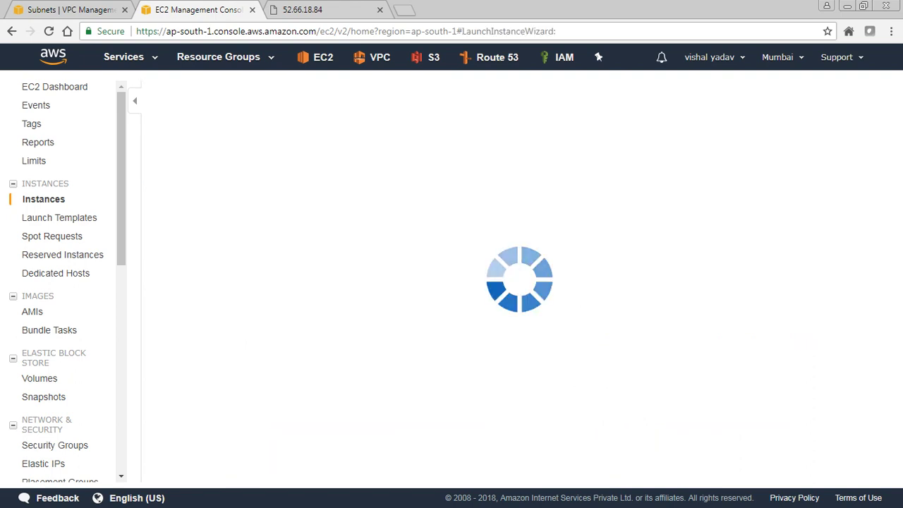
left_click(818, 203)
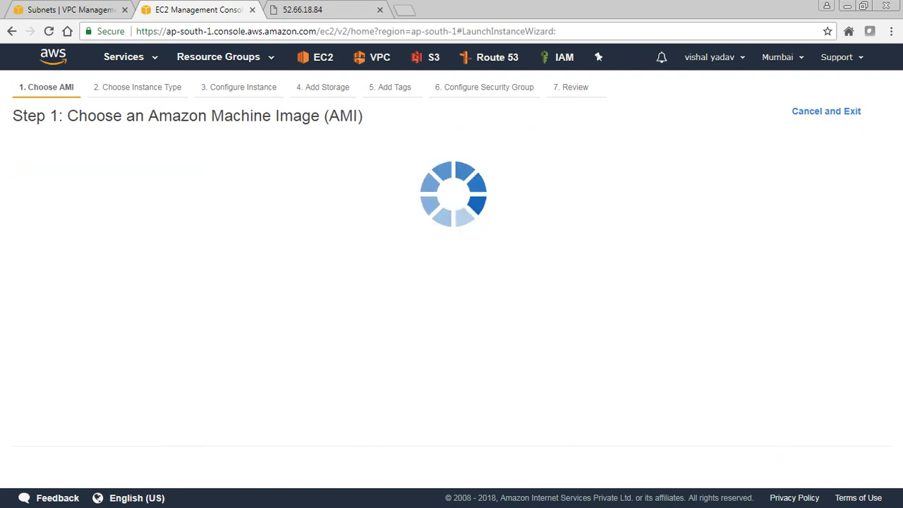
left_click(812, 464)
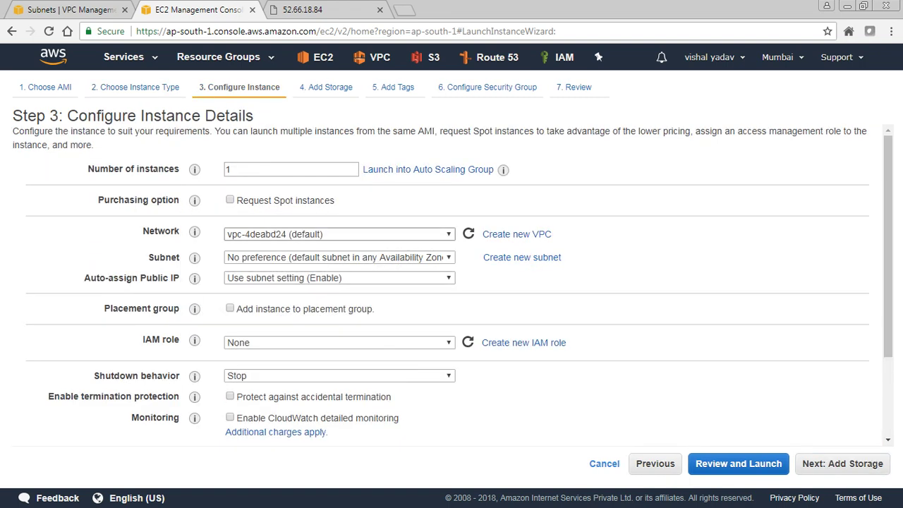
Set the instance's network to Demo-VPC and subnet to Demo-VPC-Pri-SN, keeping Auto-assign Public IP on Use subnet setting (Disable)
left_click(339, 234)
left_click(282, 246)
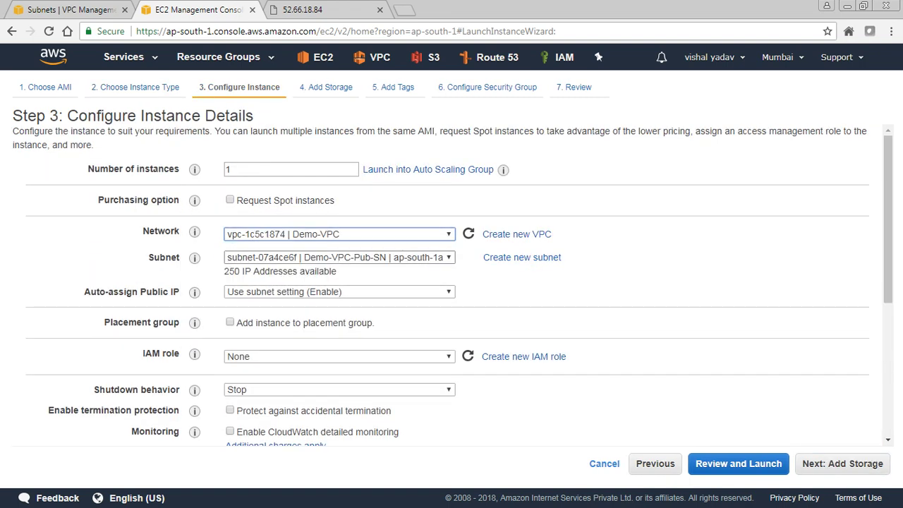
left_click(339, 257)
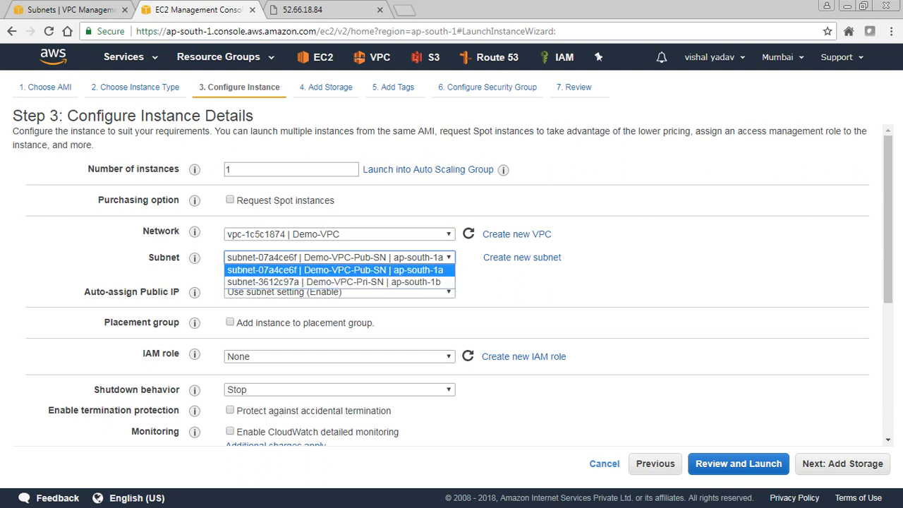
left_click(333, 281)
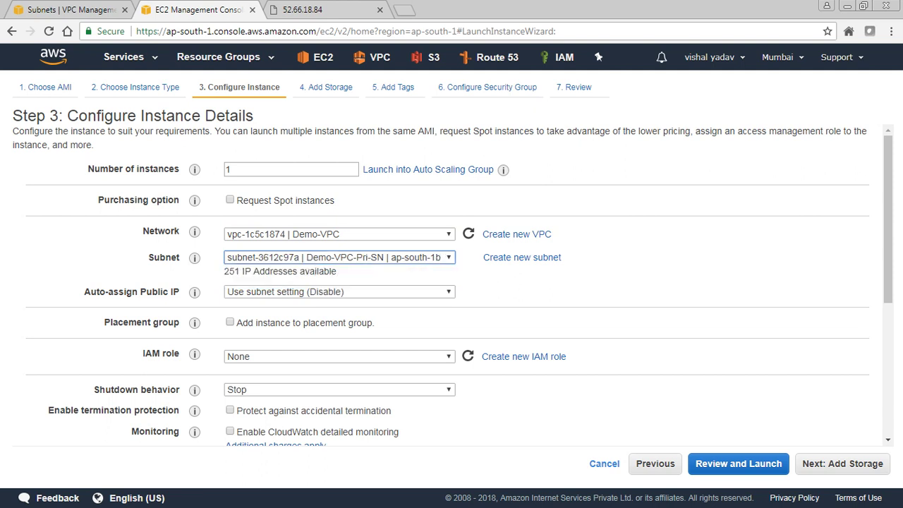
scroll(452, 285, "down", 1)
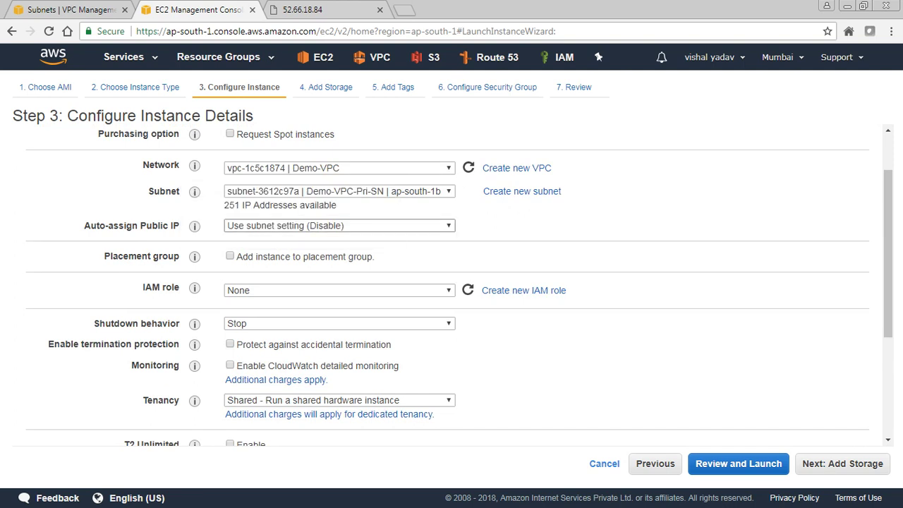
left_click(339, 225)
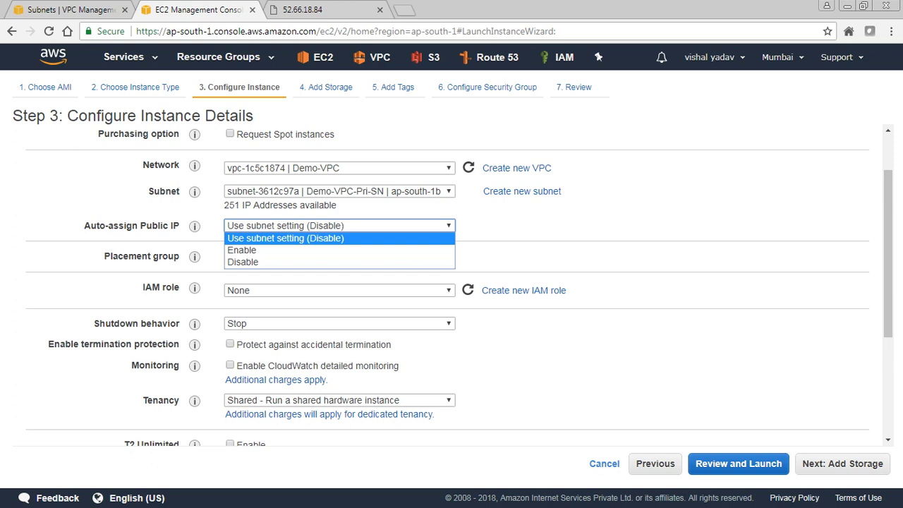
key("Return")
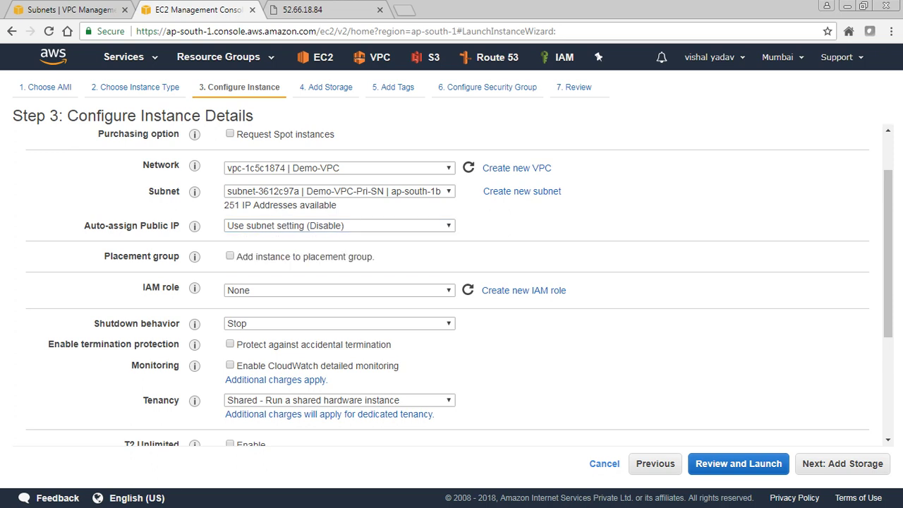
scroll(452, 282, "down", 1)
scroll(452, 282, "down", 2)
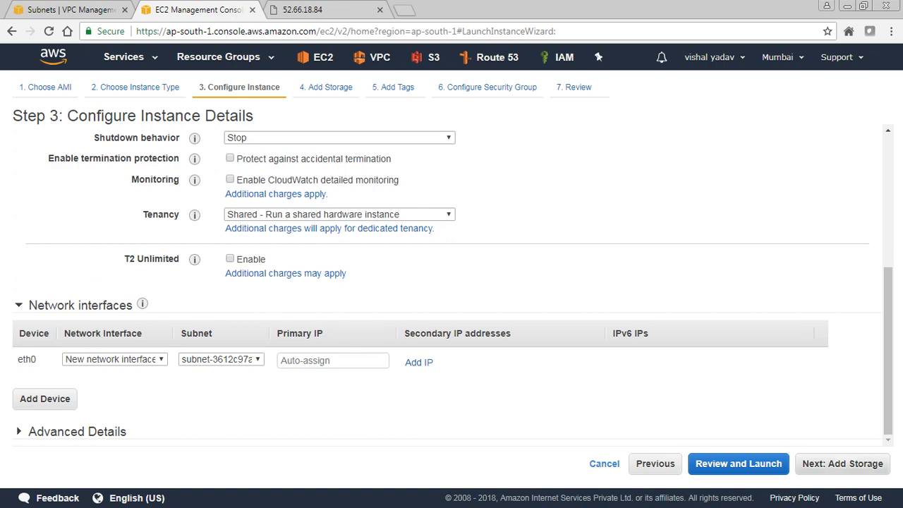
Accept the default storage and add an instance tag with key Name and value DBServer
left_click(843, 464)
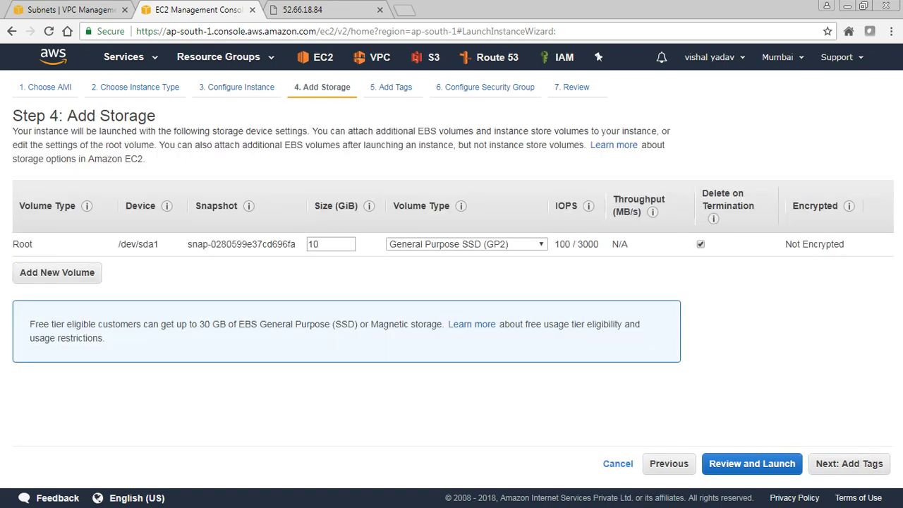
left_click(849, 463)
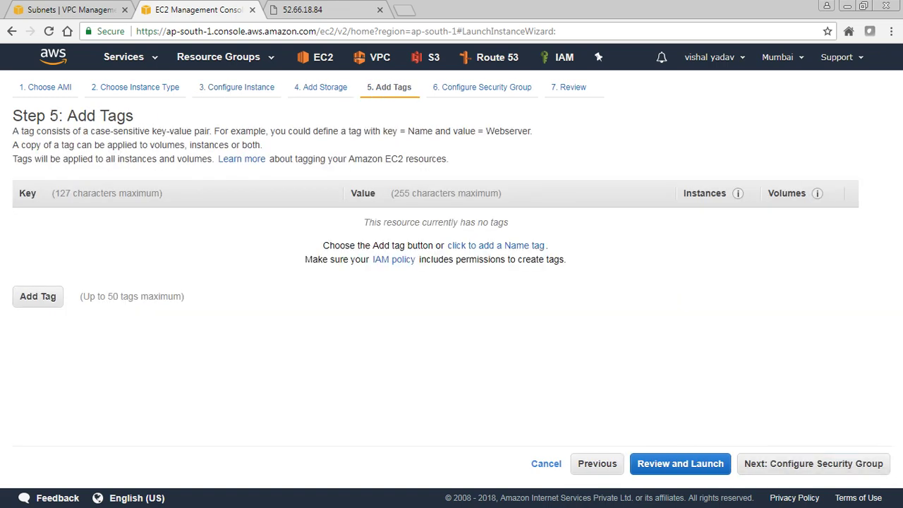
left_click(38, 296)
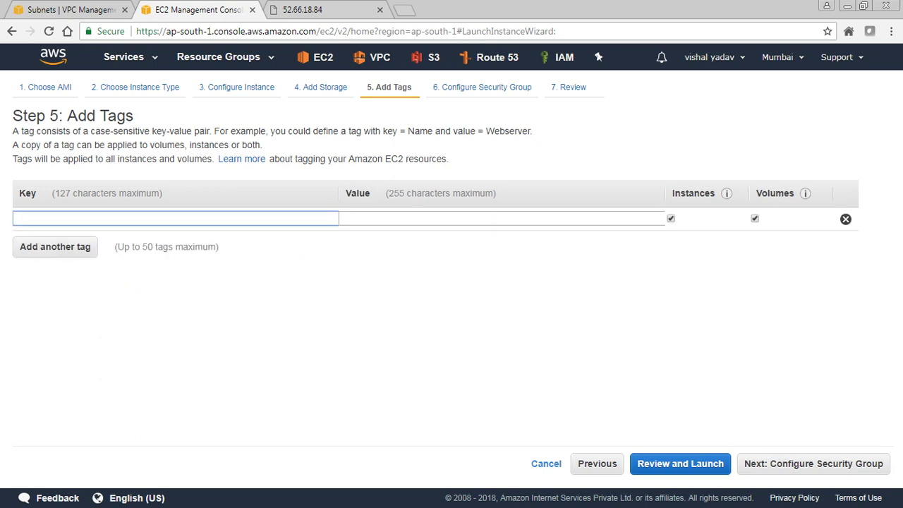
type("Name")
key("Tab")
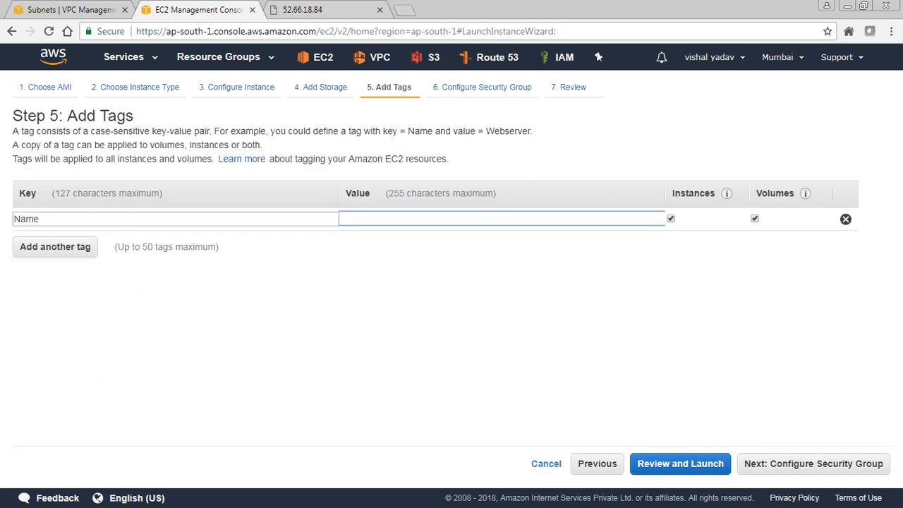
type("DB")
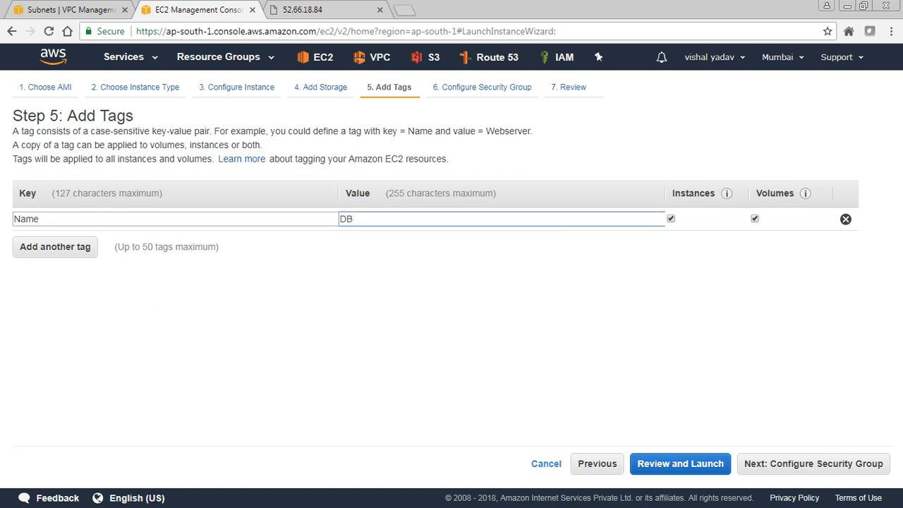
type("Server")
Proceed to the security group configuration and set the SSH rule's source to Anywhere
left_click(814, 463)
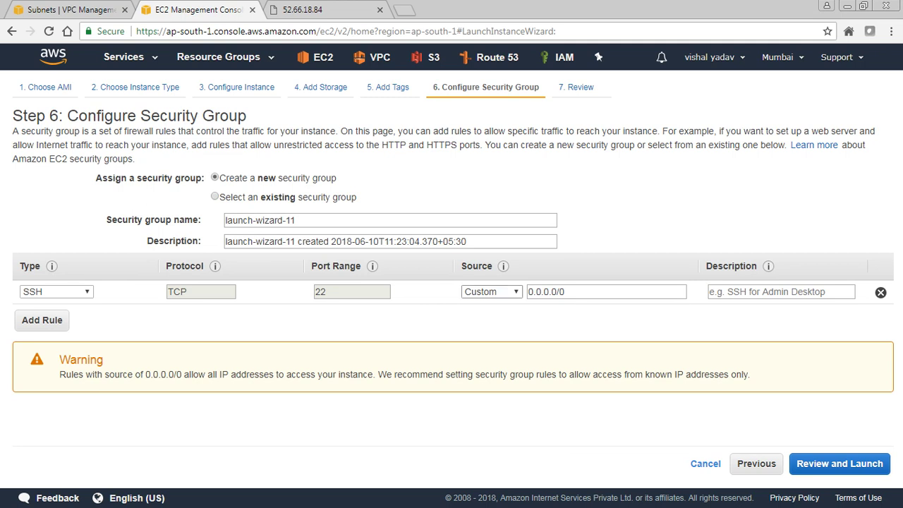
left_click(492, 292)
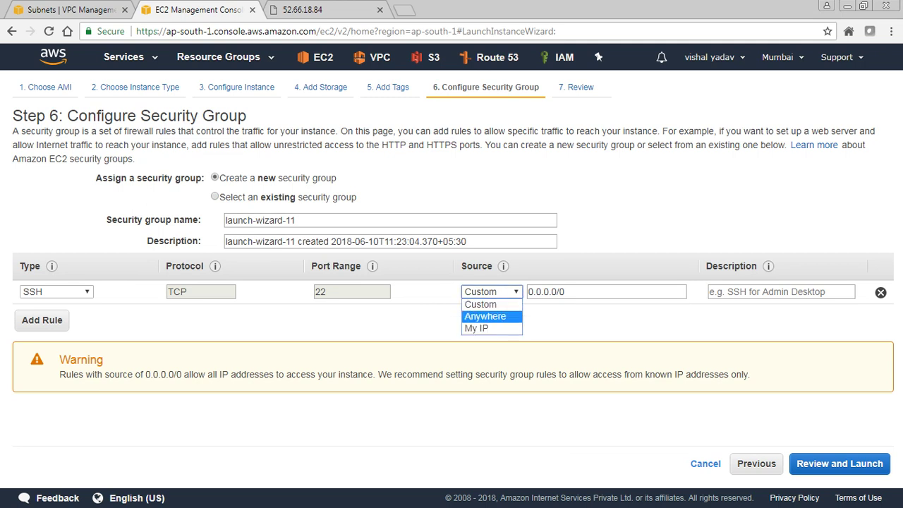
left_click(484, 317)
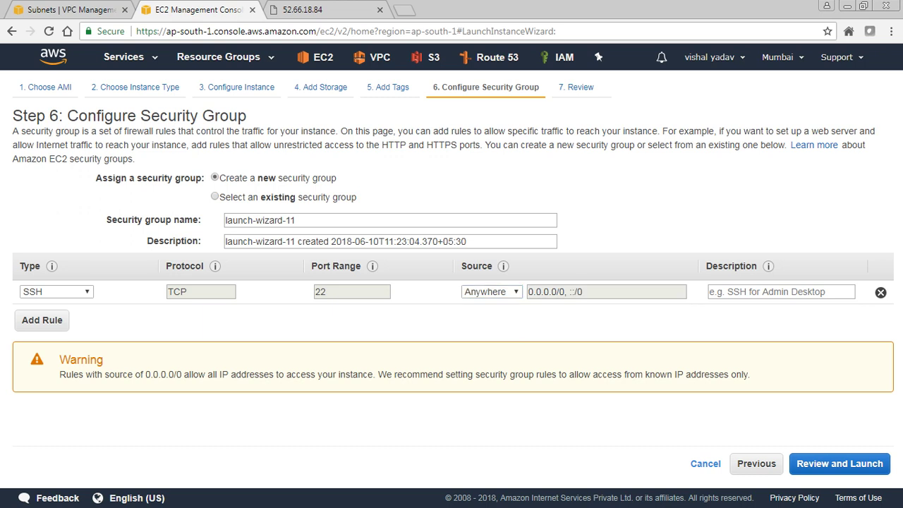
Add an All ICMP - IPv4 rule with source Anywhere to the new security group
left_click(42, 319)
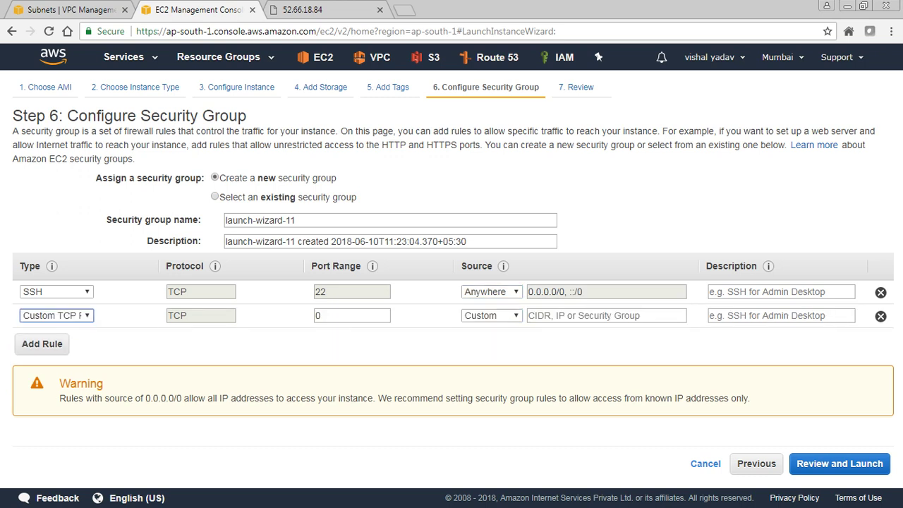
left_click(58, 315)
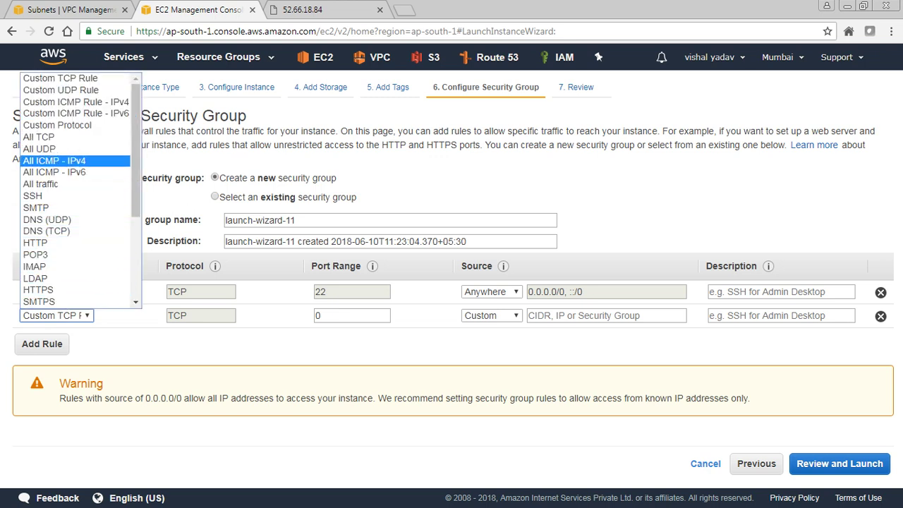
left_click(54, 161)
left_click(492, 316)
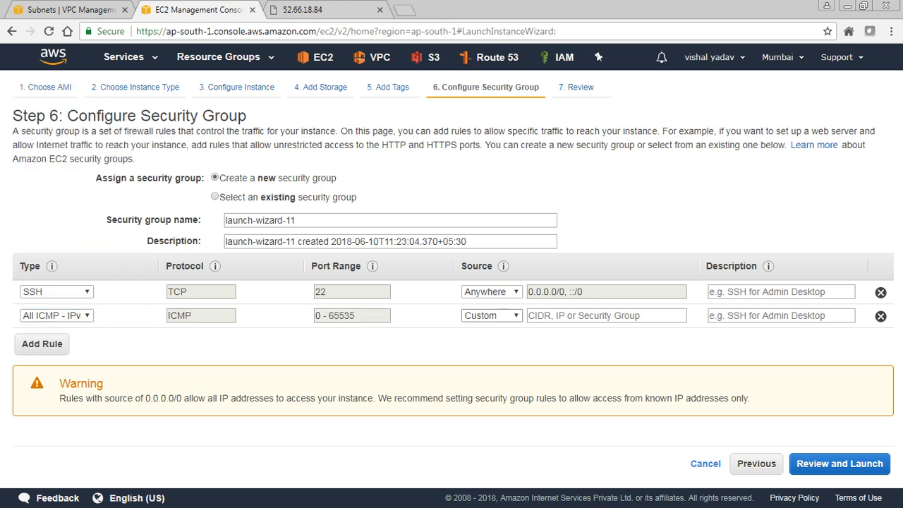
left_click(485, 339)
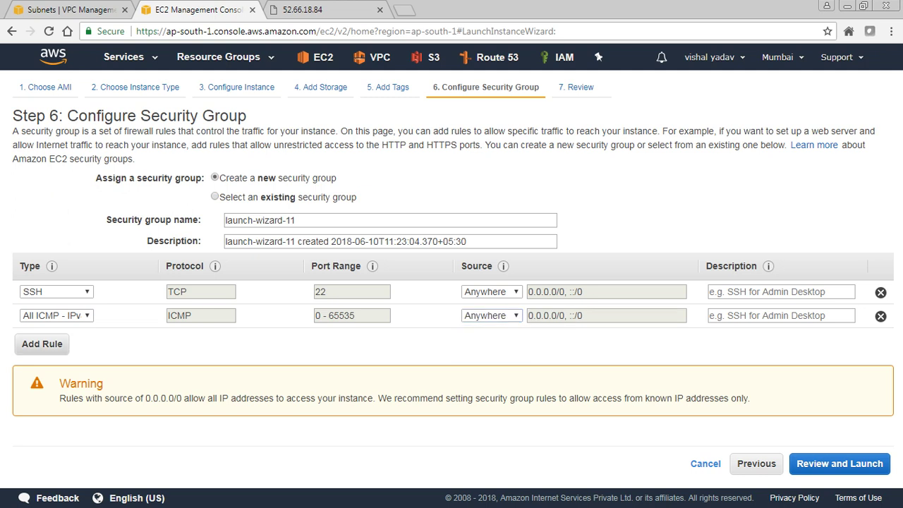
Add a MYSQL/Aurora rule with source Anywhere to the new security group
left_click(42, 343)
left_click(56, 339)
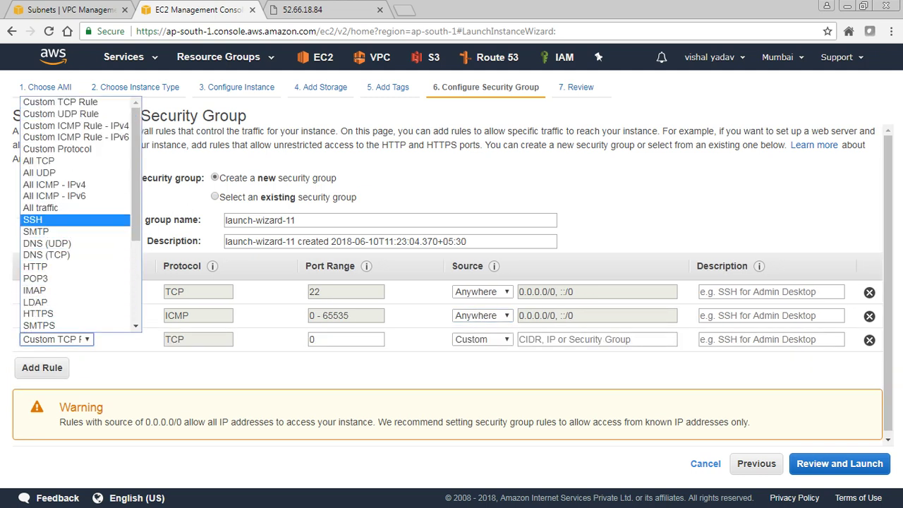
scroll(71, 290, "down", 3)
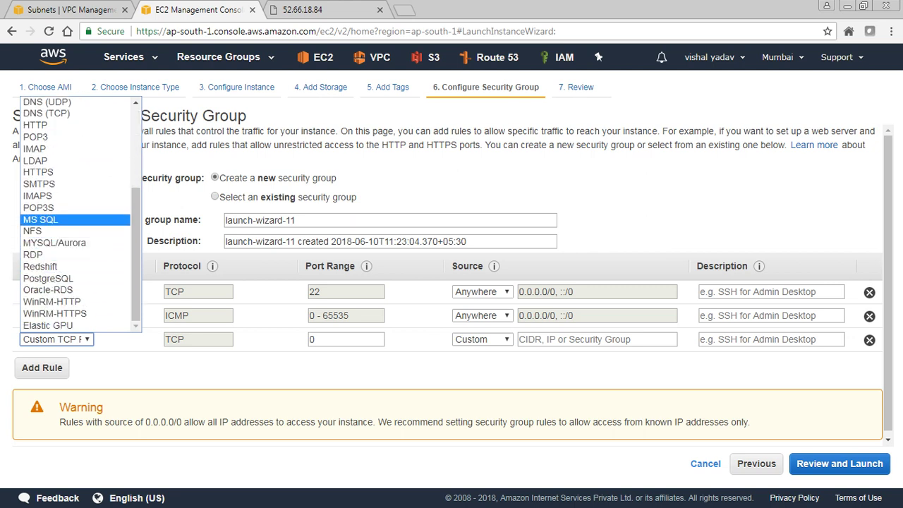
left_click(54, 243)
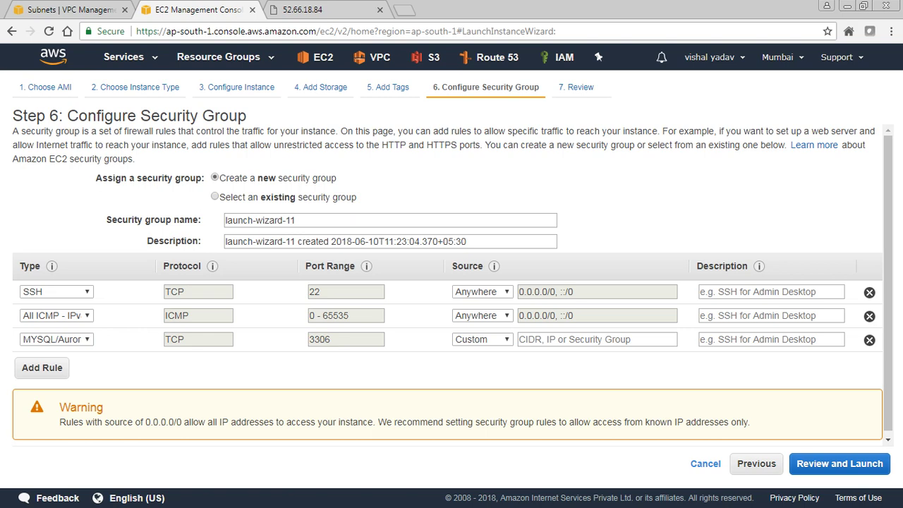
left_click(482, 340)
left_click(472, 365)
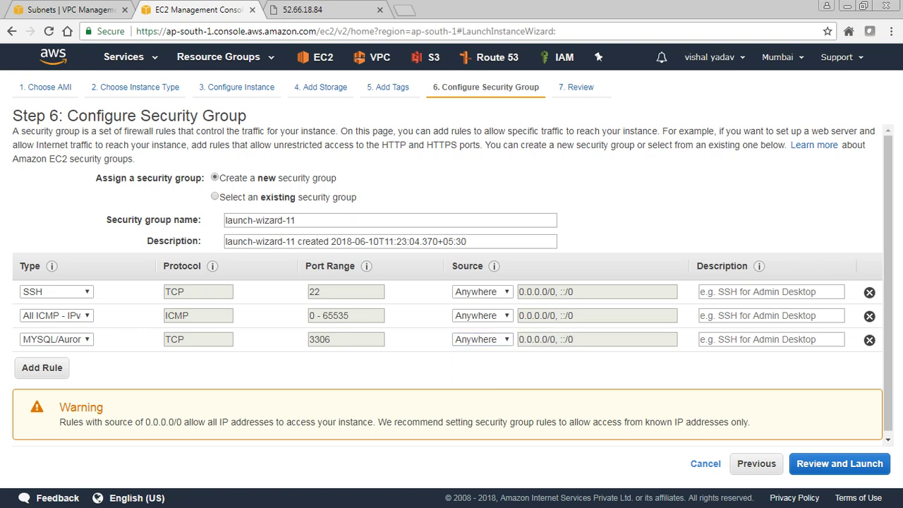
Review the DBServer configuration and launch the instance with the existing tomcat key pair, acknowledging access to its private key file
left_click(840, 464)
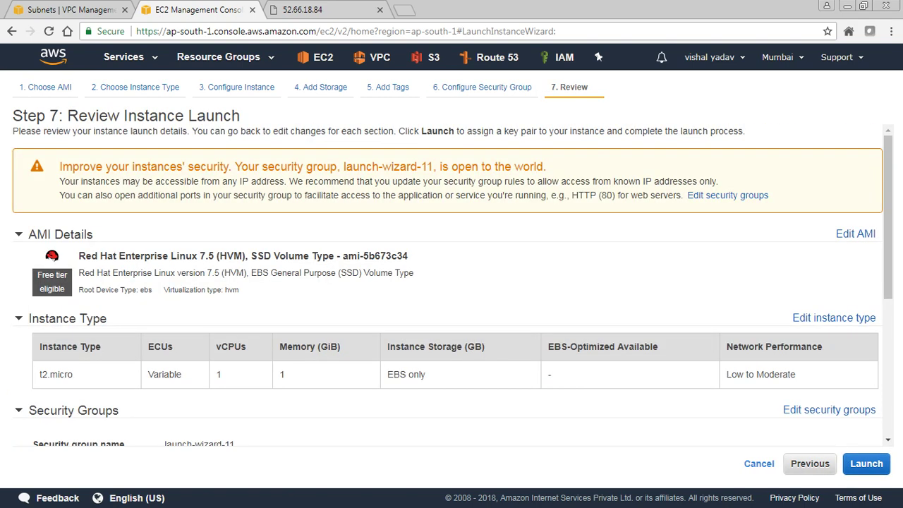
scroll(452, 283, "down", 4)
left_click(867, 463)
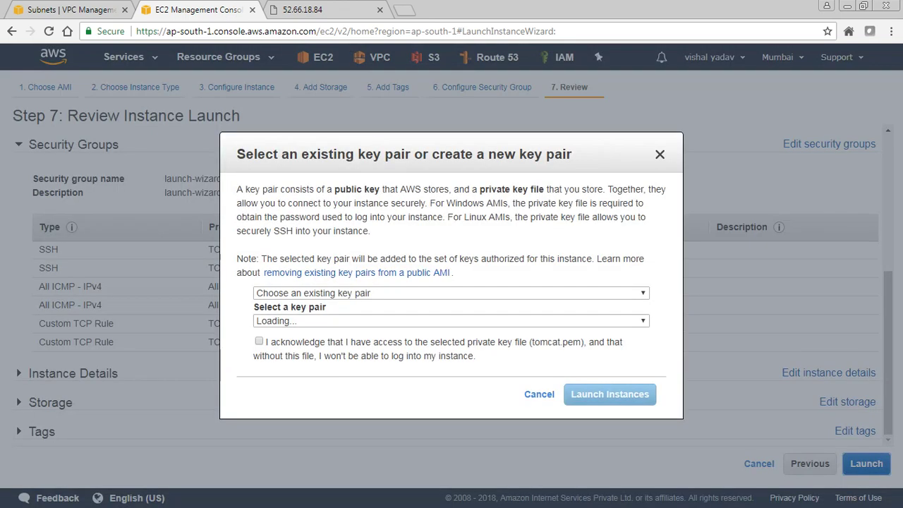
left_click(452, 320)
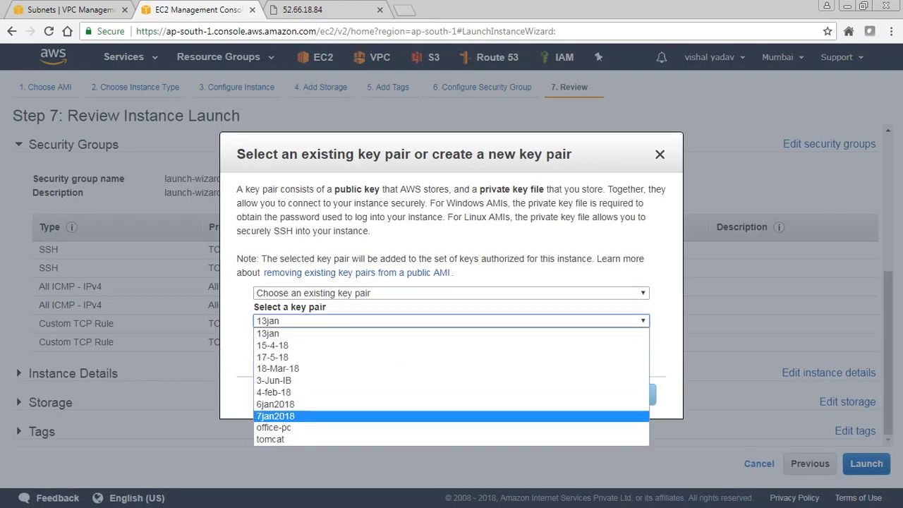
left_click(270, 439)
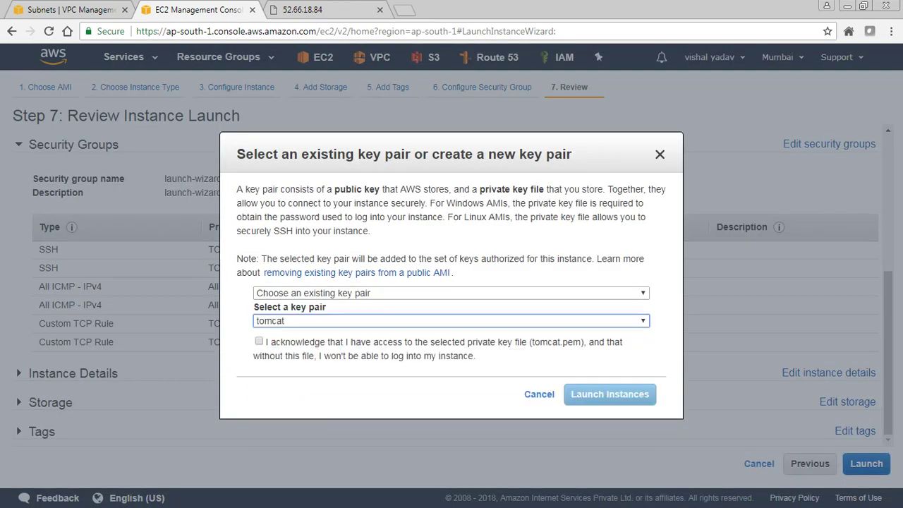
left_click(259, 341)
left_click(610, 393)
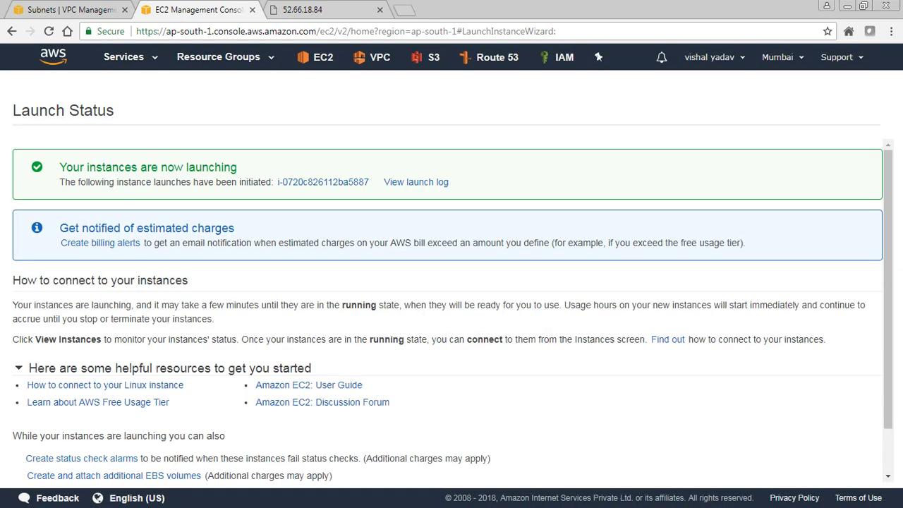
Open the instances list and examine the DBServer instance's description, including its public and private IP fields
scroll(452, 310, "down", 2)
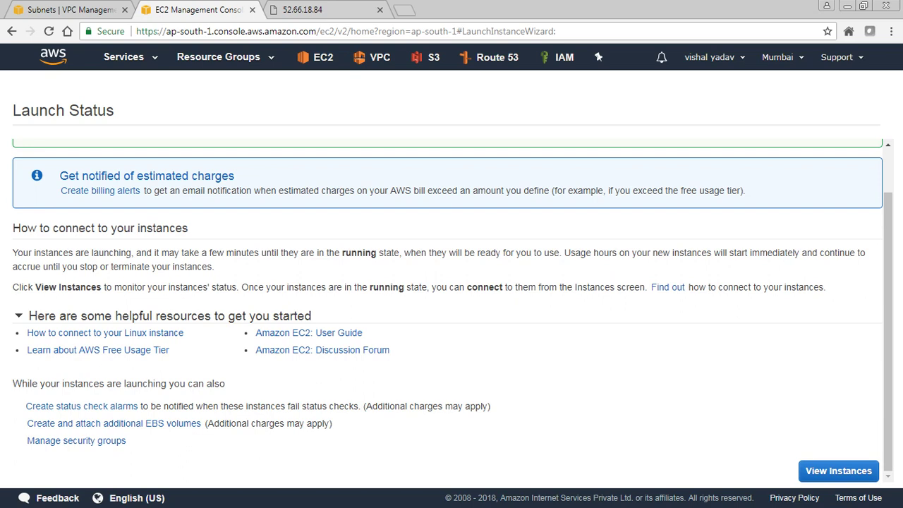
scroll(453, 311, "up", 2)
scroll(453, 310, "down", 2)
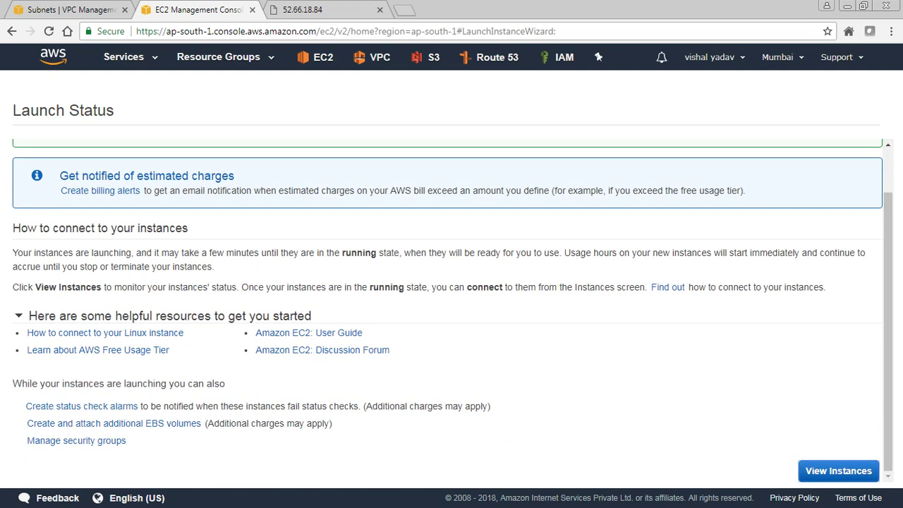
left_click(838, 471)
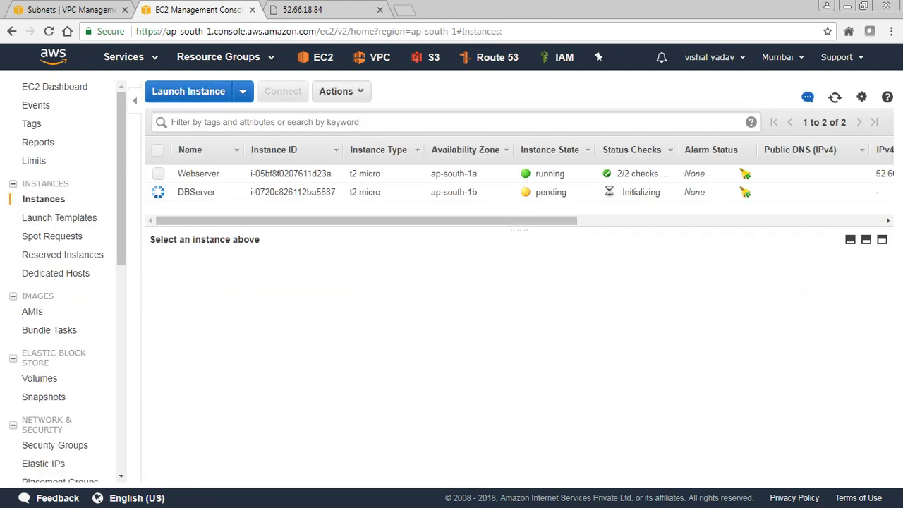
left_click(212, 173)
left_click(212, 174)
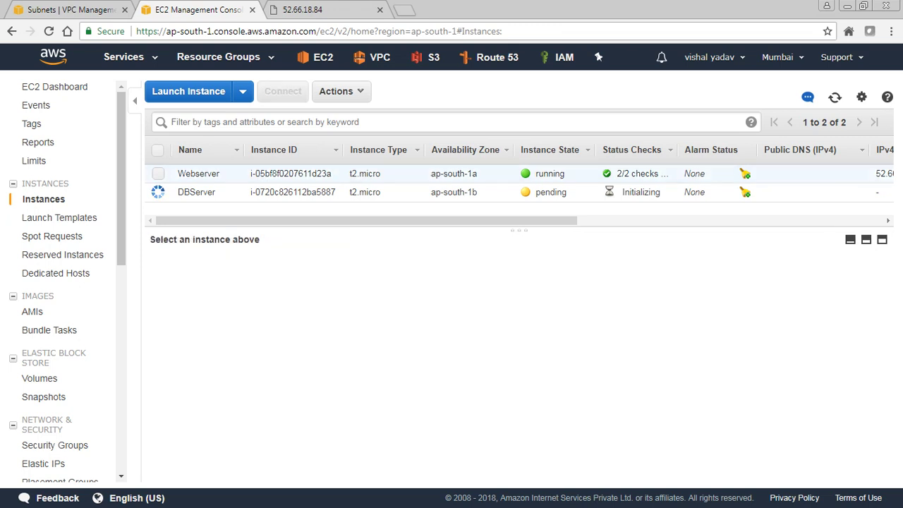
left_click(212, 192)
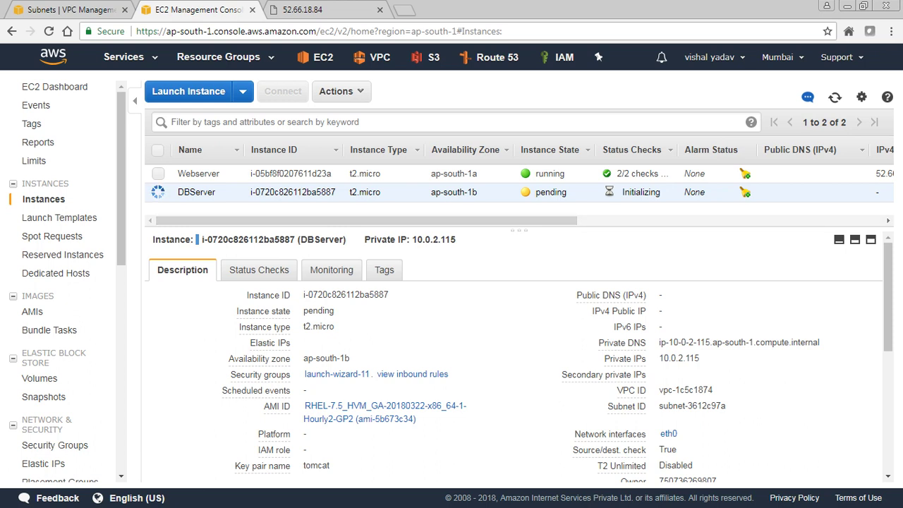
mouse_move(706, 343)
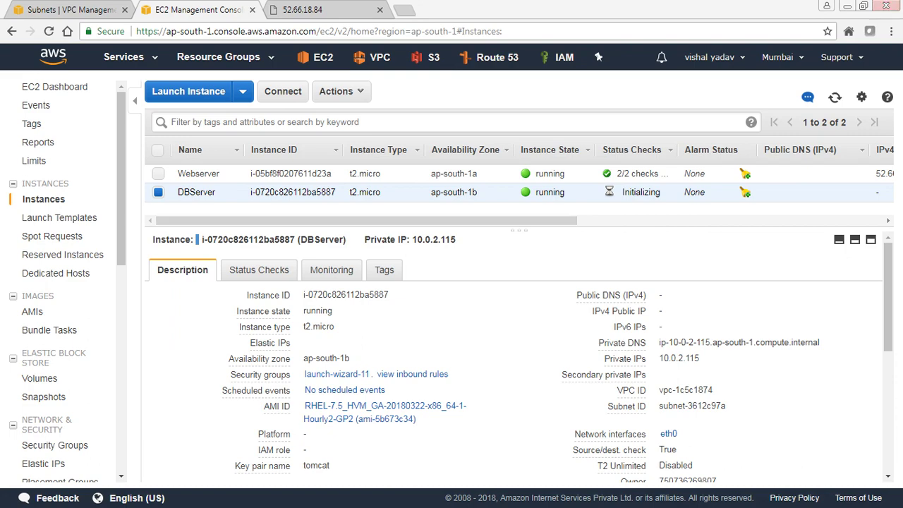
Look over the lab outline in Notepad and the web server's PuTTY session, then check the private subnet in the VPC console
key("alt+Tab")
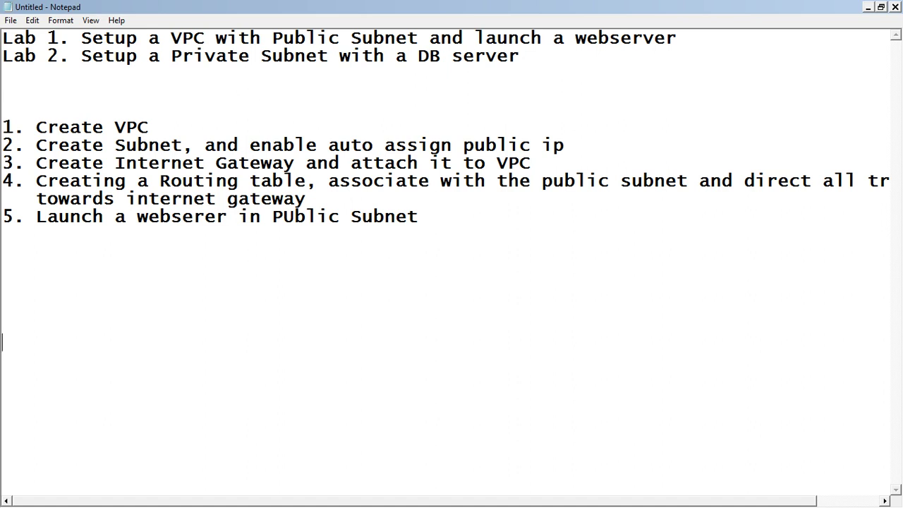
key("alt+Tab")
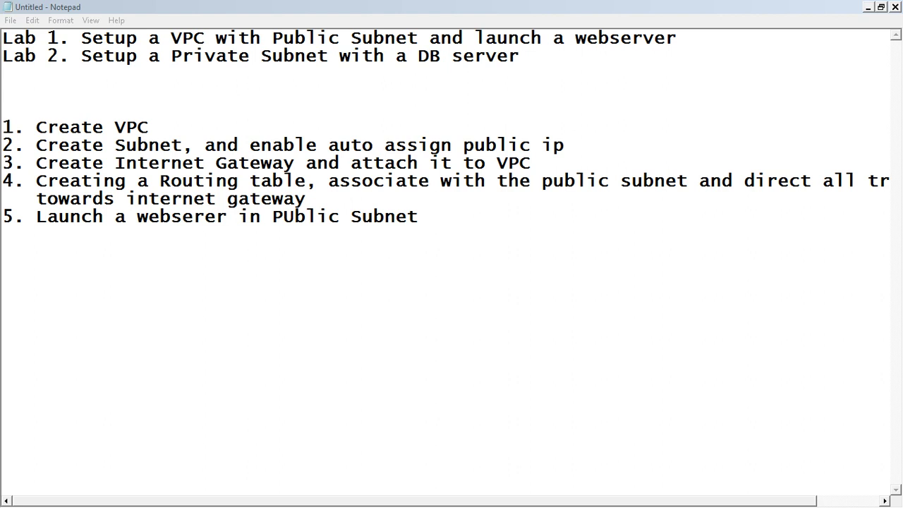
key("alt+Tab")
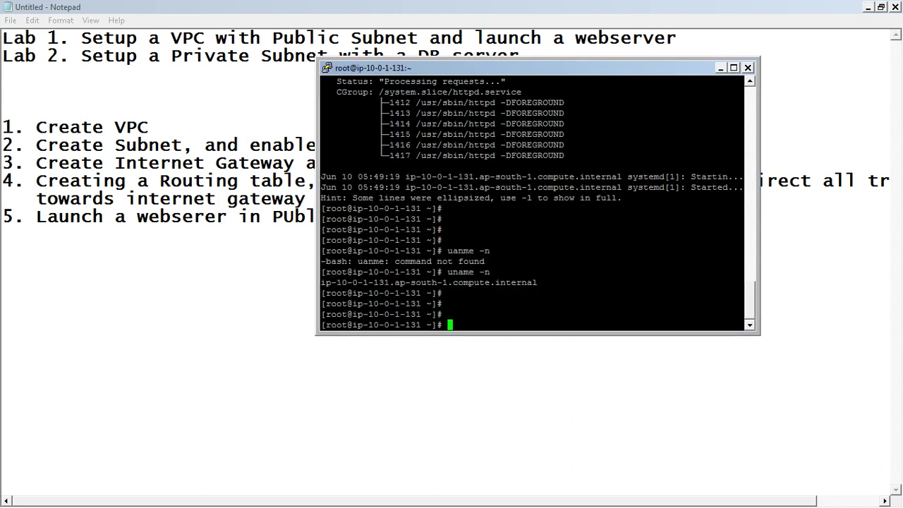
left_click_drag(316, 198, 142, 197)
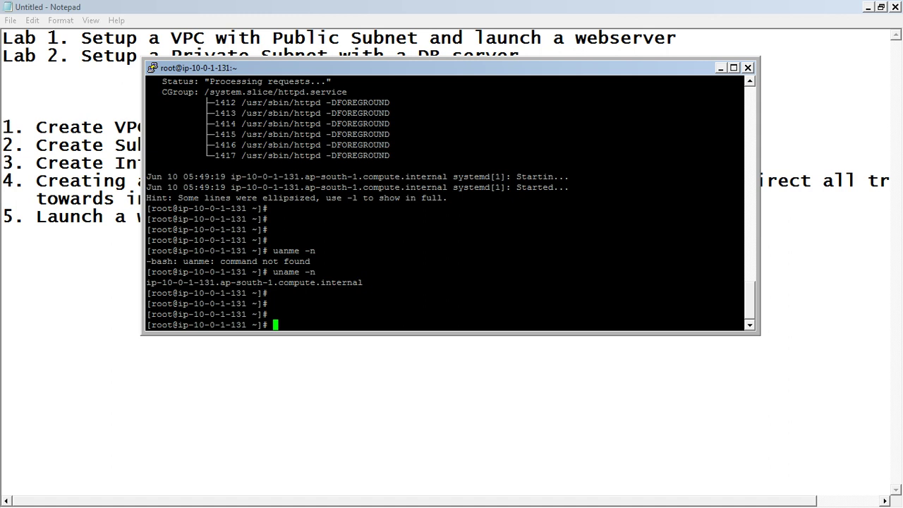
key("alt+Tab")
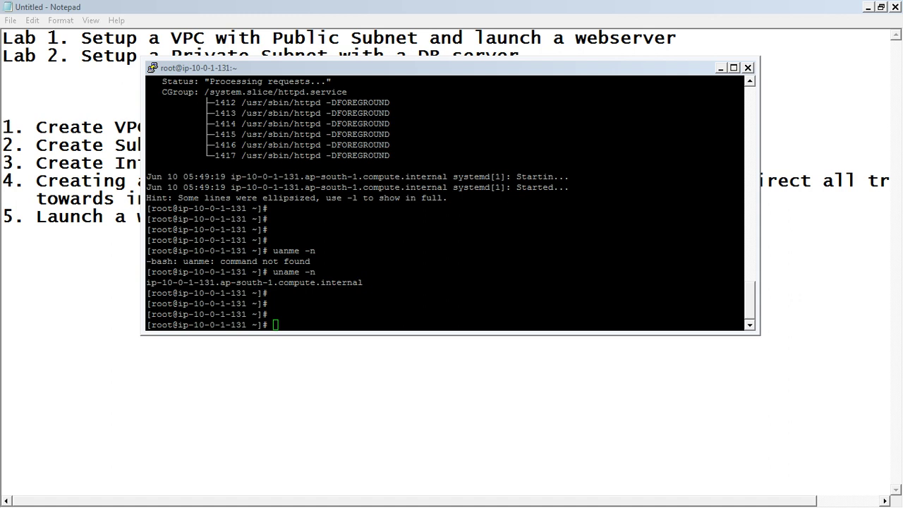
left_click_drag(0, 78, 493, 144)
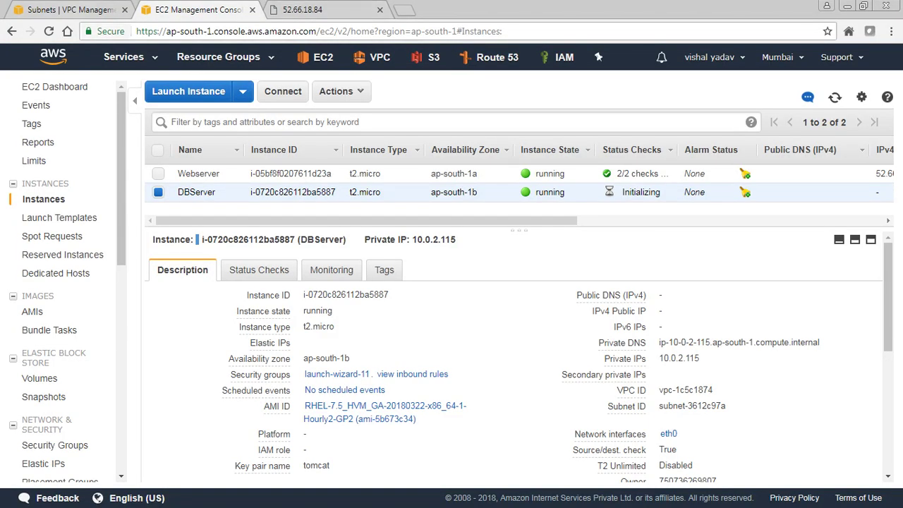
key("ctrl+shift+Tab")
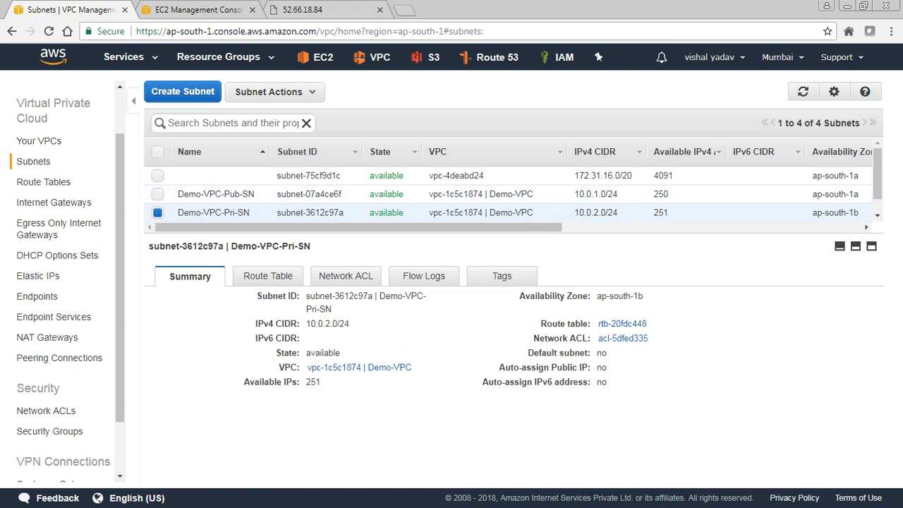
Copy the Webserver's public IP 52.66.18.84 into a new WinSCP login as the host name, with user name ec2-user
key("ctrl+Tab")
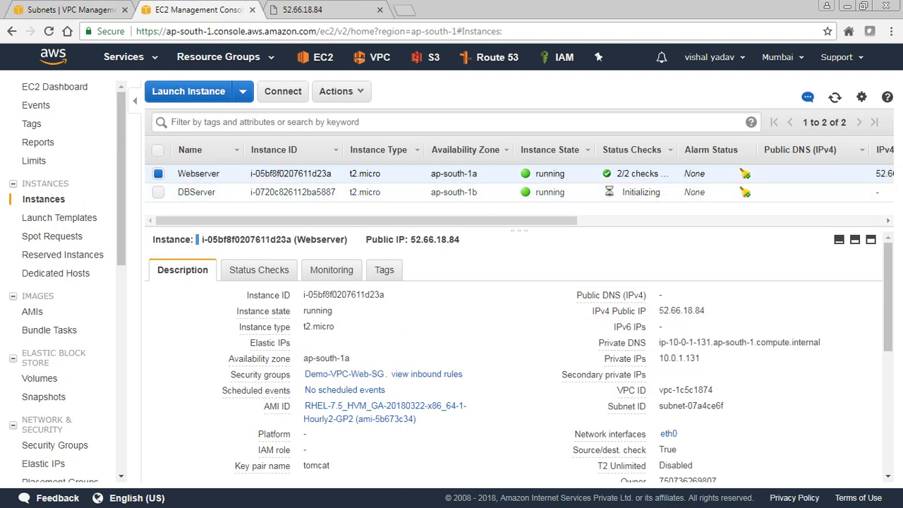
double_click(682, 311)
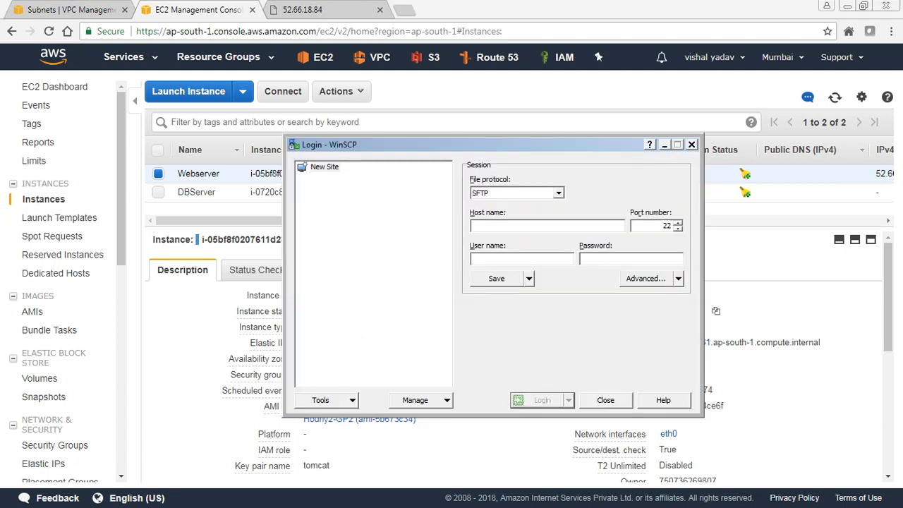
key("ctrl+v")
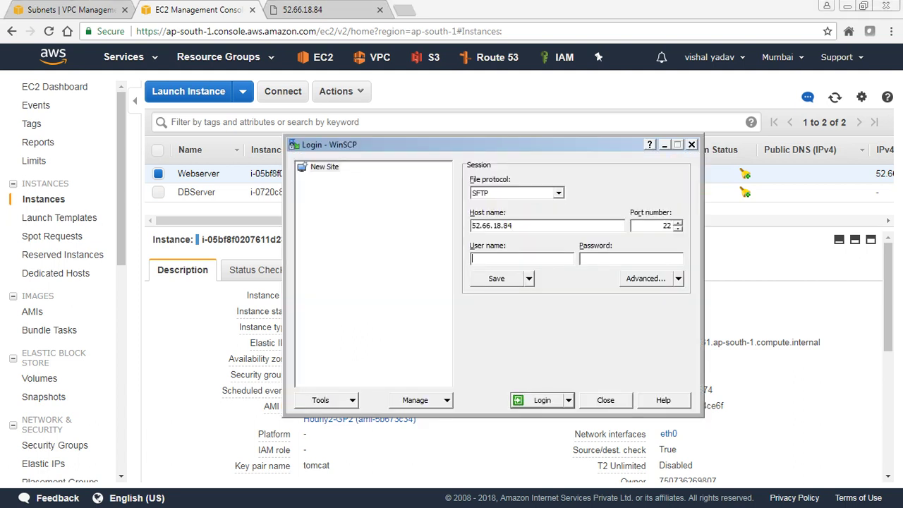
type("ec2-user")
Set tomcat.ppk as the private key file in the session's SSH authentication settings and log in to the web server
left_click(678, 278)
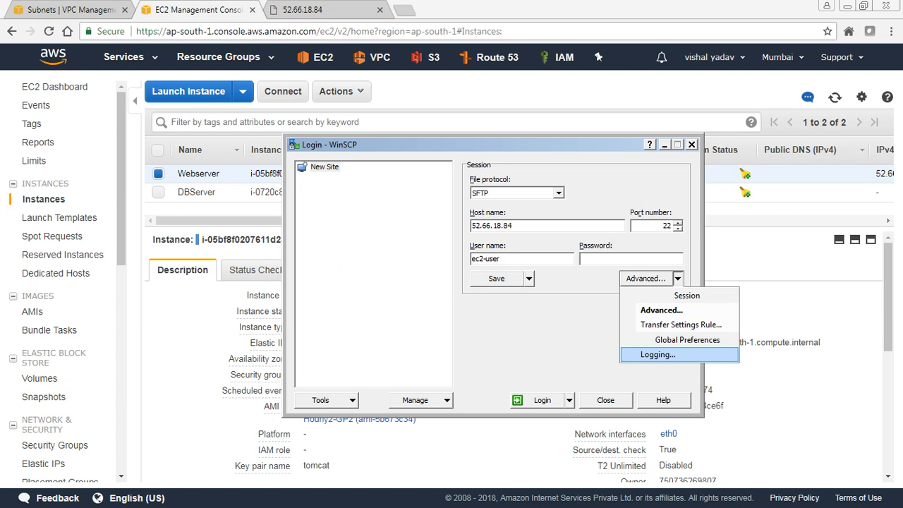
left_click(662, 310)
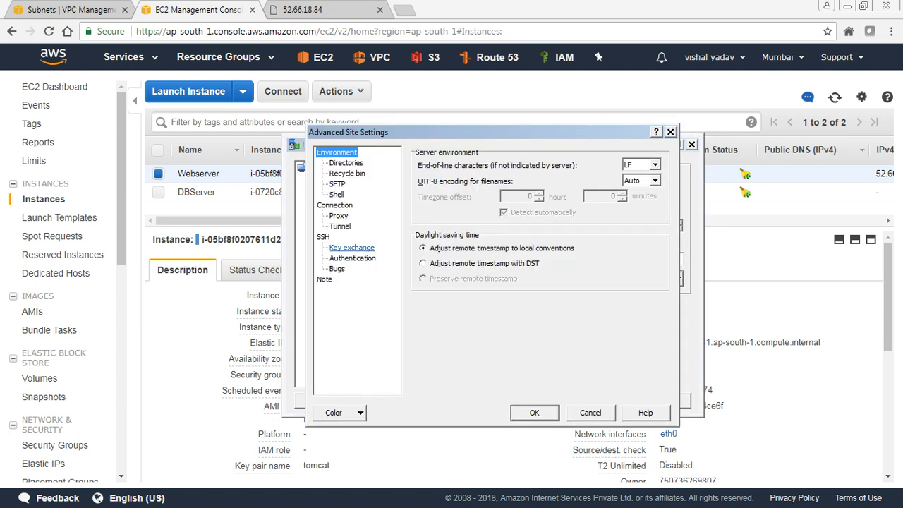
left_click(323, 237)
left_click(352, 258)
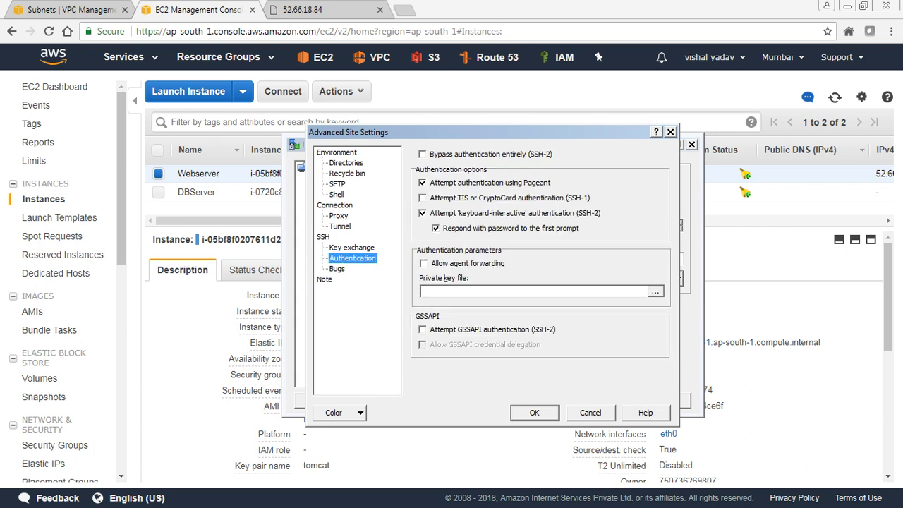
left_click(656, 291)
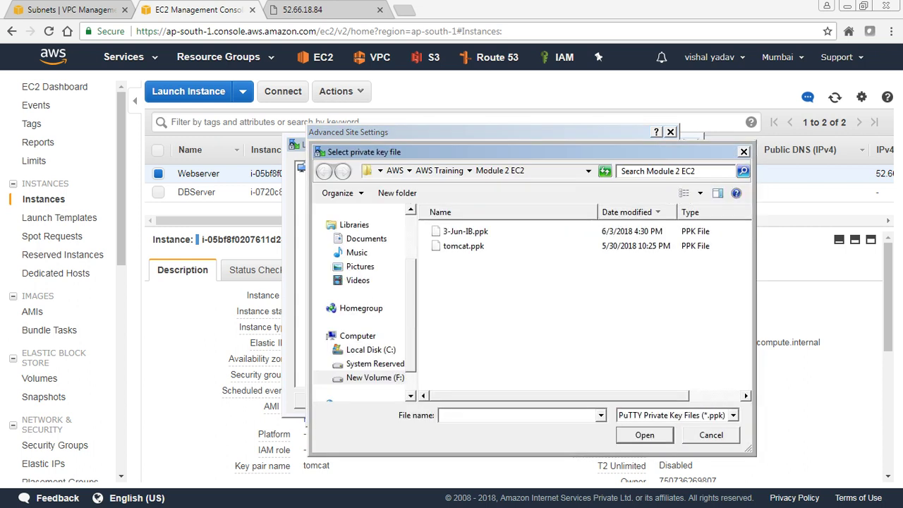
double_click(464, 245)
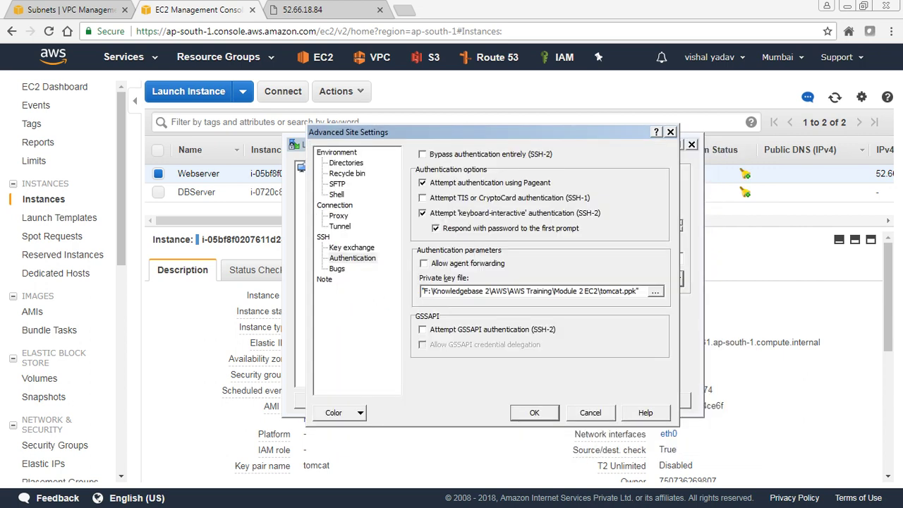
key("Return")
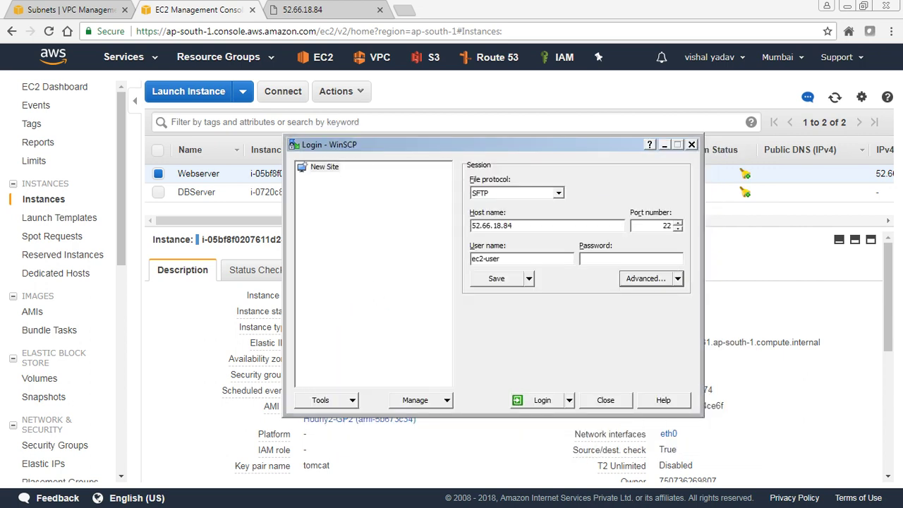
key("Return")
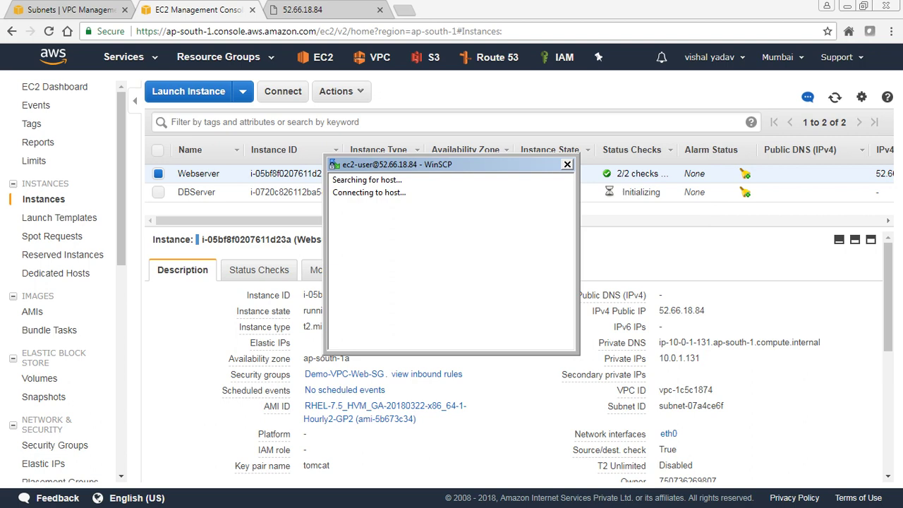
key("Return")
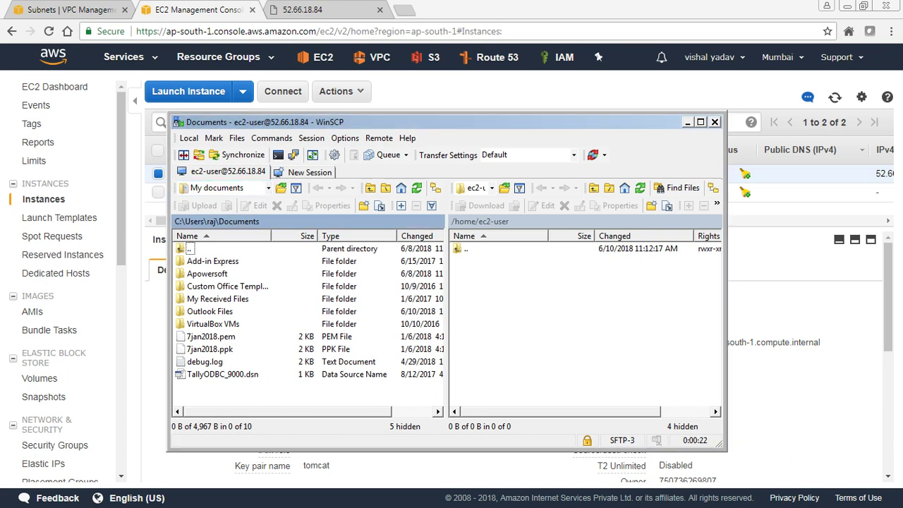
Browse the local side to the folder F:\Knowledgebase 2\AWS\AWS Training\Module 2 EC2
left_click(225, 188)
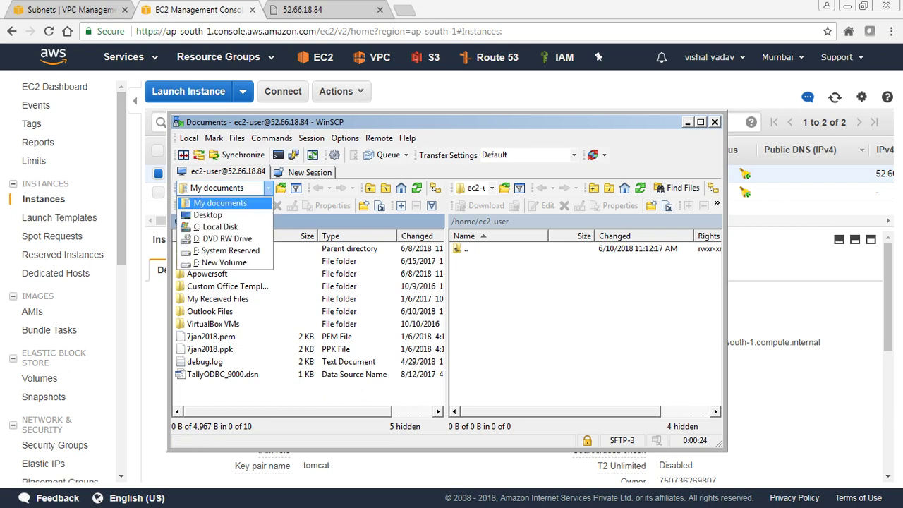
left_click(212, 262)
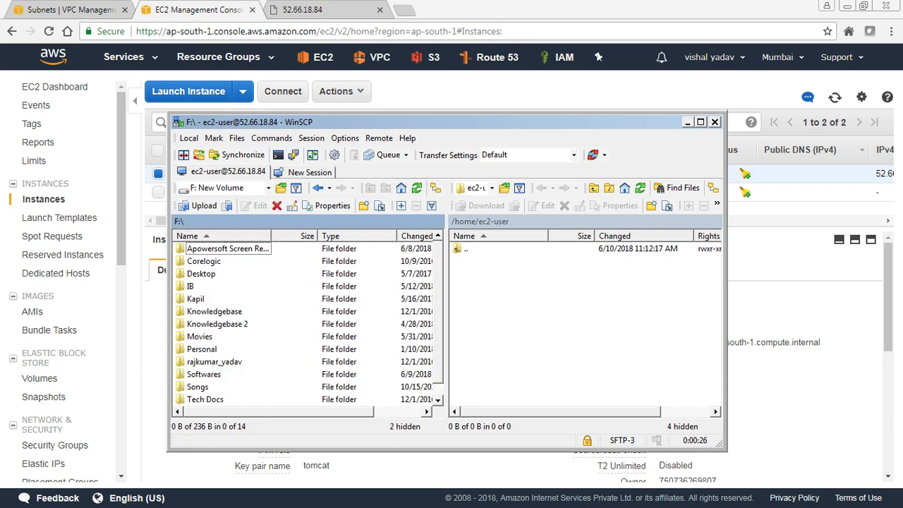
double_click(217, 324)
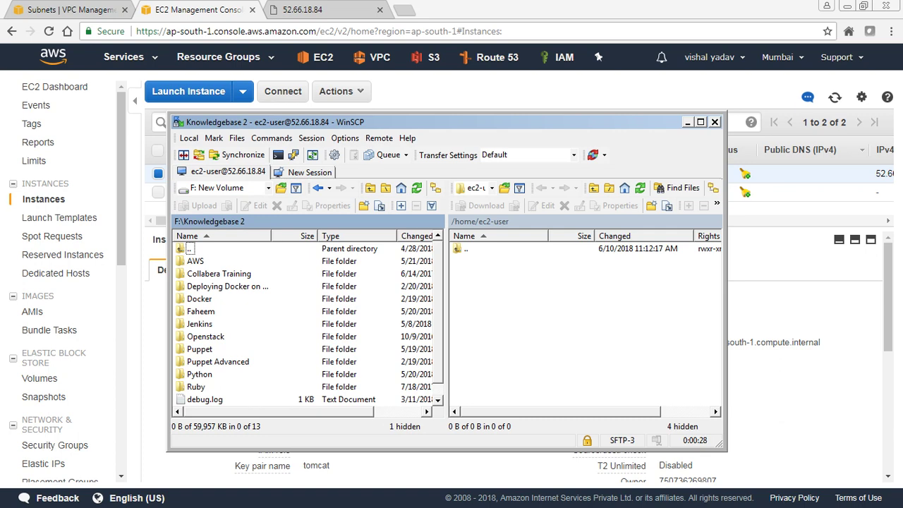
left_click(196, 261)
double_click(195, 261)
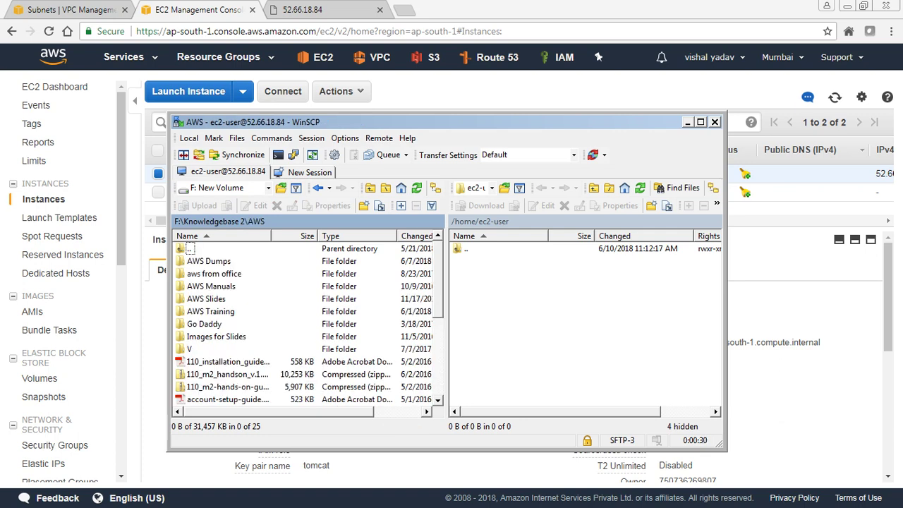
left_click(210, 311)
double_click(210, 311)
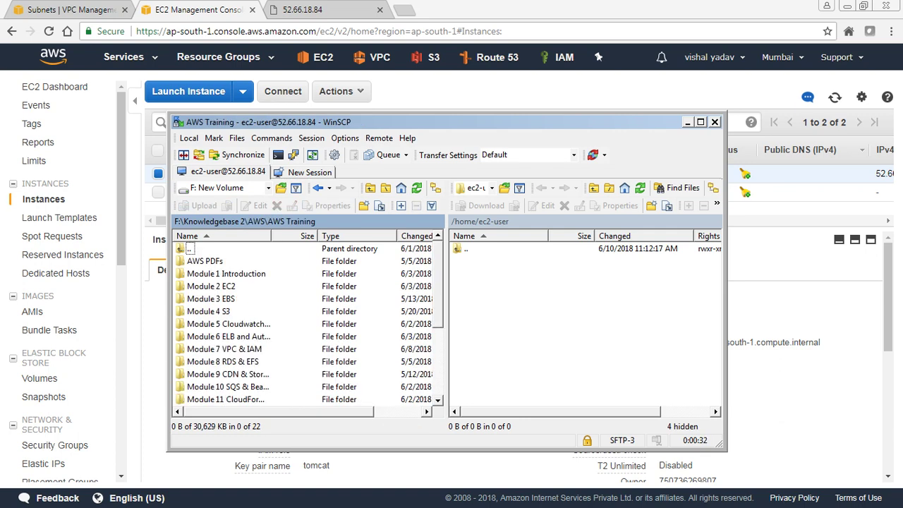
double_click(210, 285)
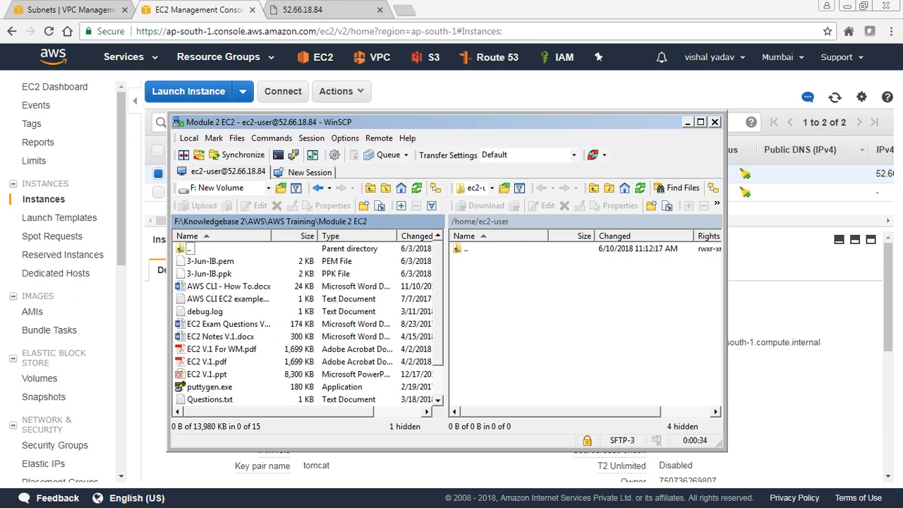
Upload tomcat.pem from the local Module 2 EC2 folder to /home/ec2-user on the web server
scroll(309, 322, "down", 1)
left_click(207, 387)
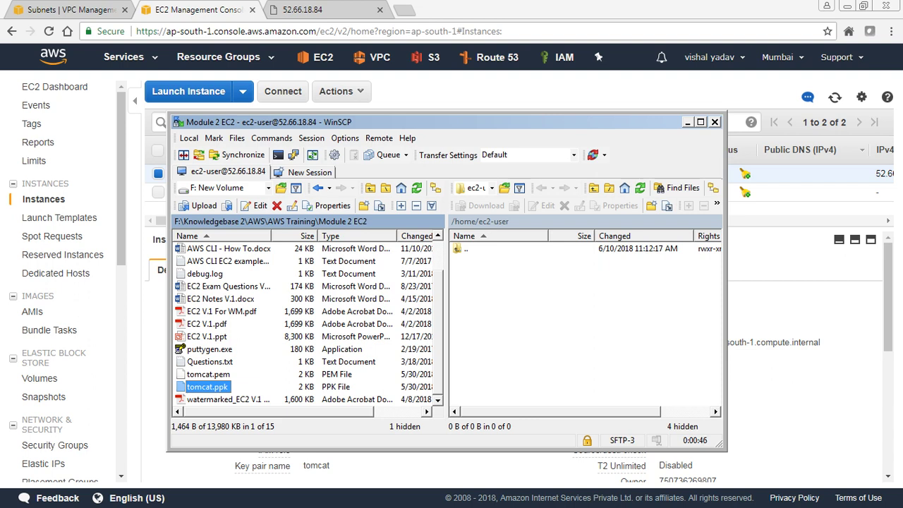
left_click(208, 374)
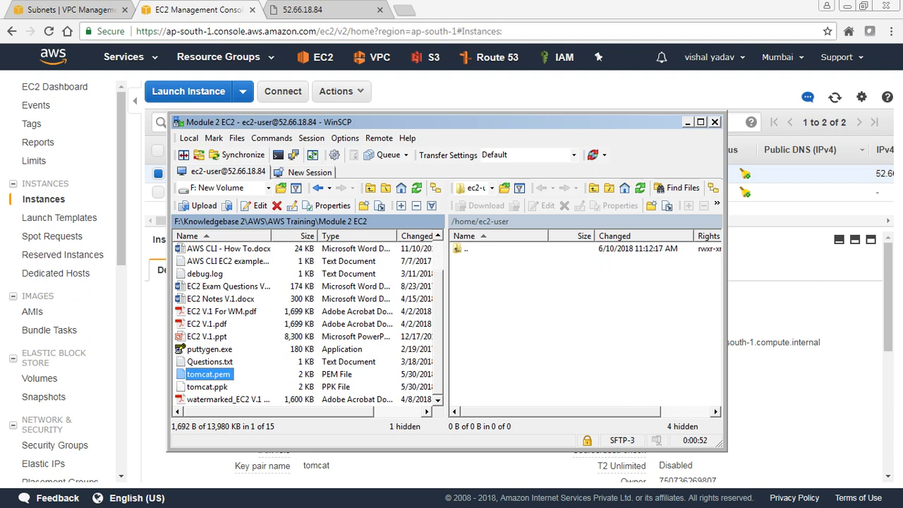
key("F2")
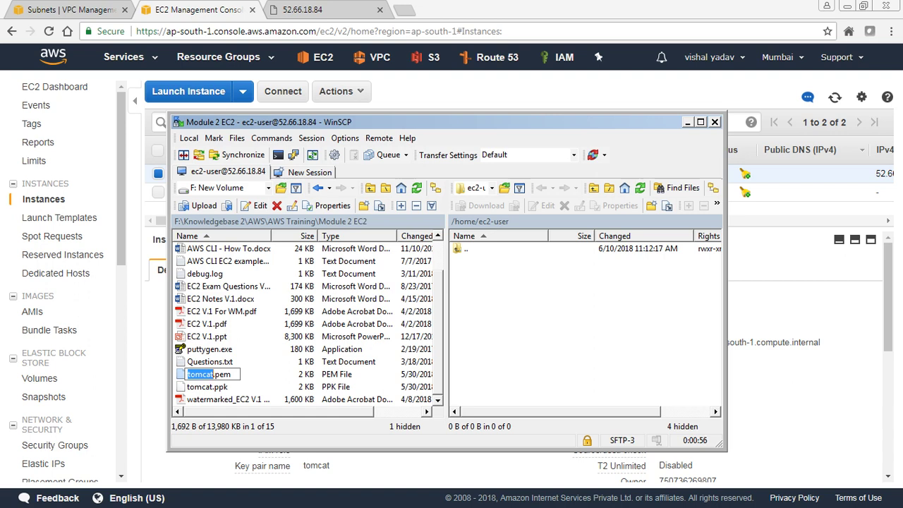
key("Escape")
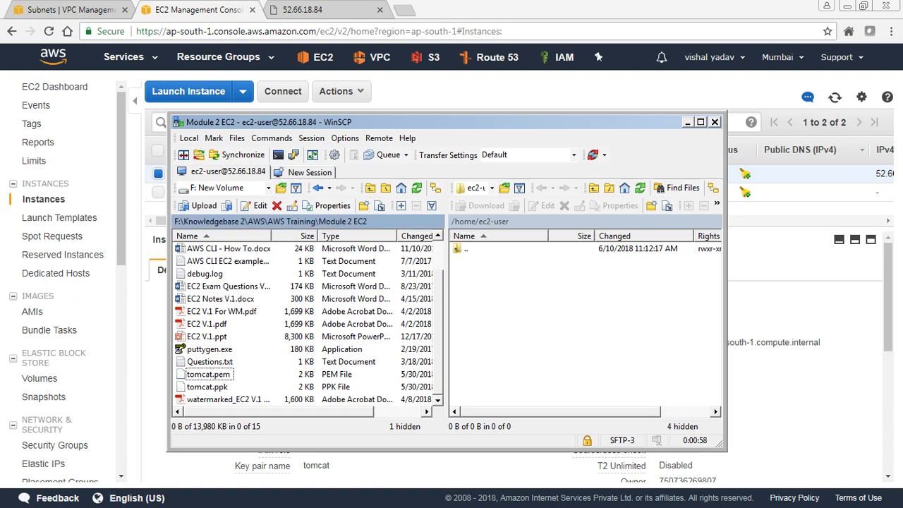
left_click(208, 374)
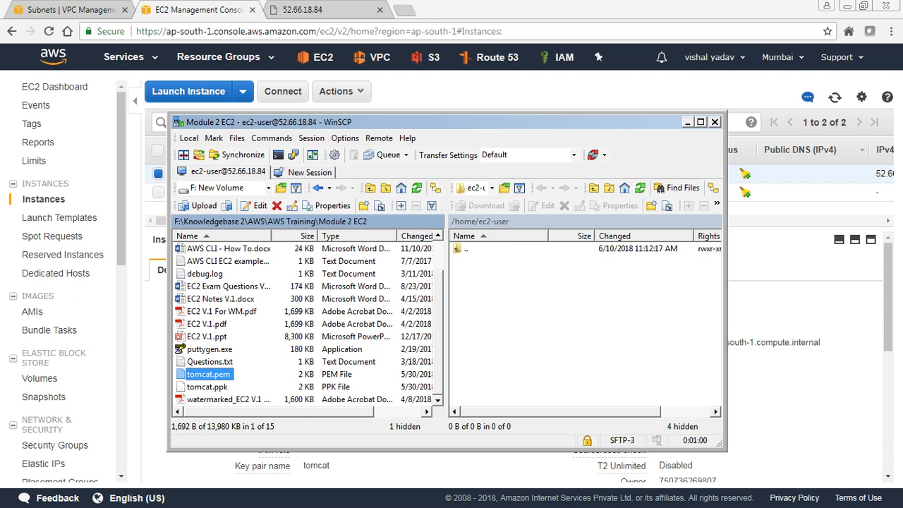
key("F5")
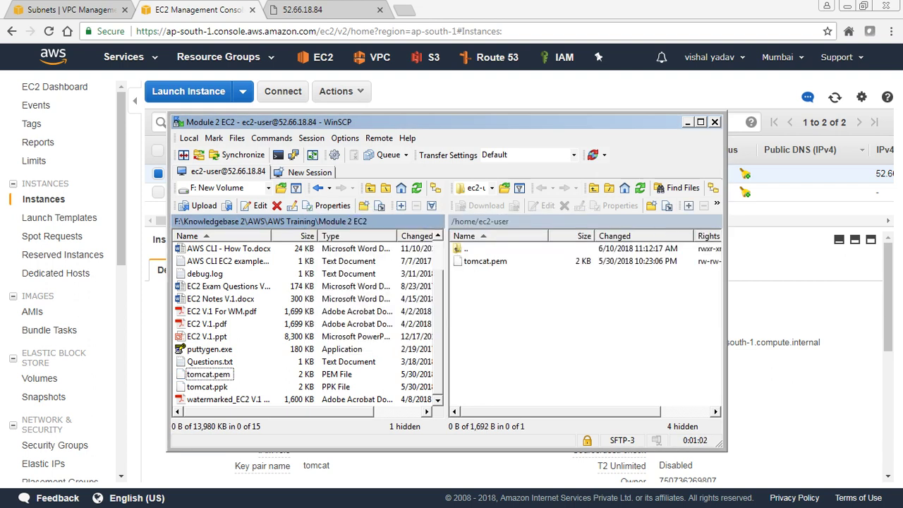
left_click(687, 122)
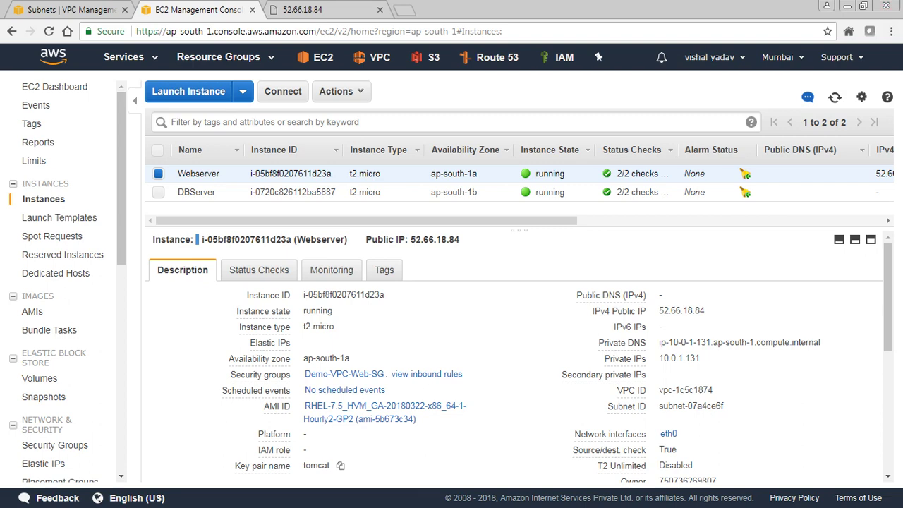
Switch to the web server's PuTTY session, log out of root to ec2-user and list the home directory's files
key("alt+Tab")
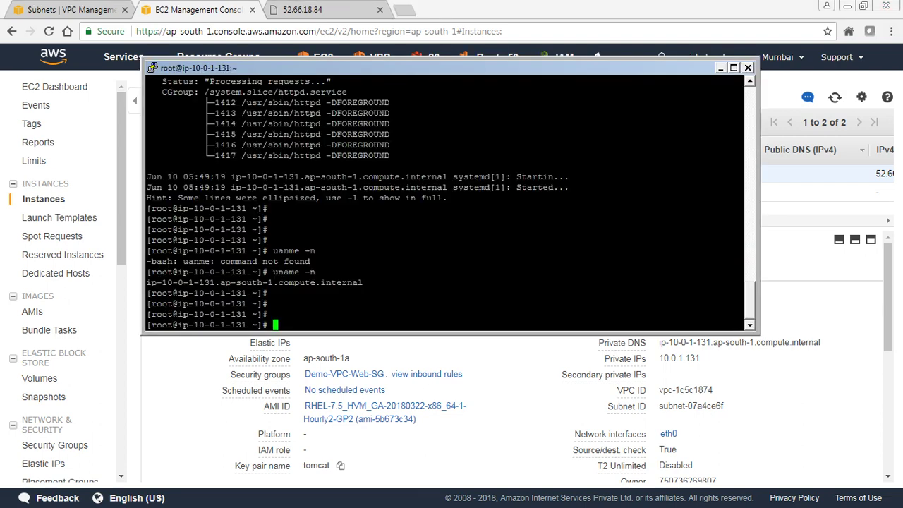
key("ctrl+d")
key("Return")
key("Return")
key("Return")
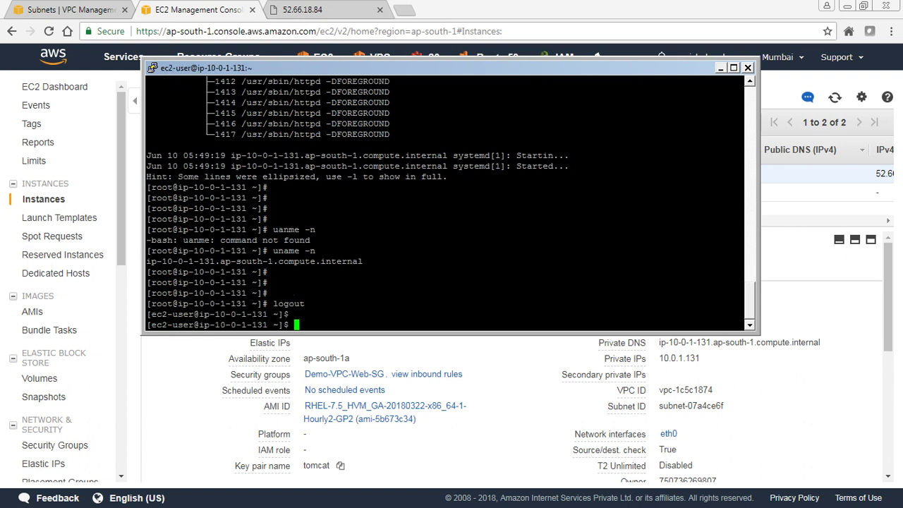
type("ll")
key("Return")
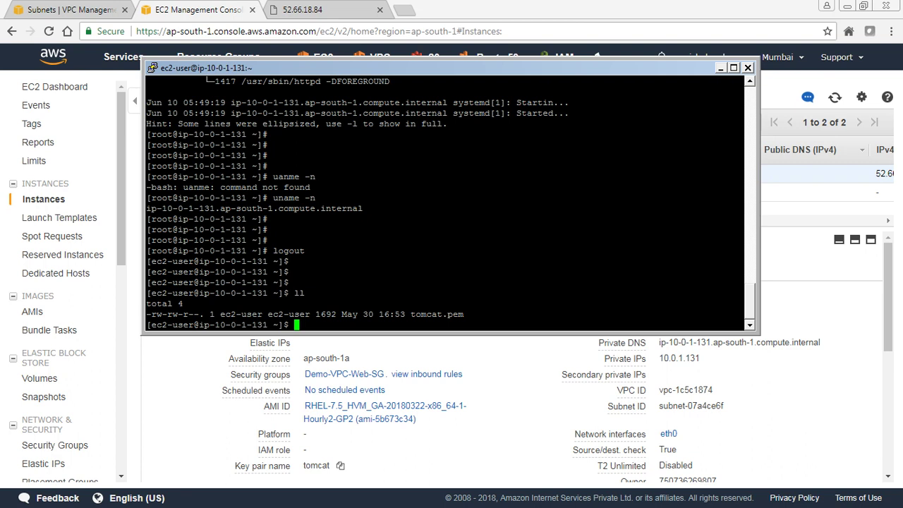
key("Return")
key("Return")
key("Return")
key("Return")
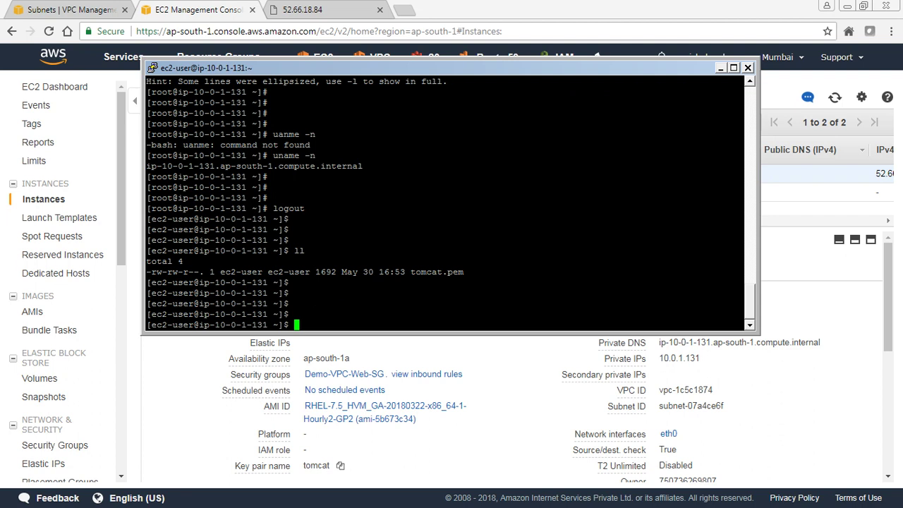
Restrict the permissions of tomcat.pem to 400 on the web server
type("chmod 400 tomcat.pem")
key("Return")
key("Return")
key("Return")
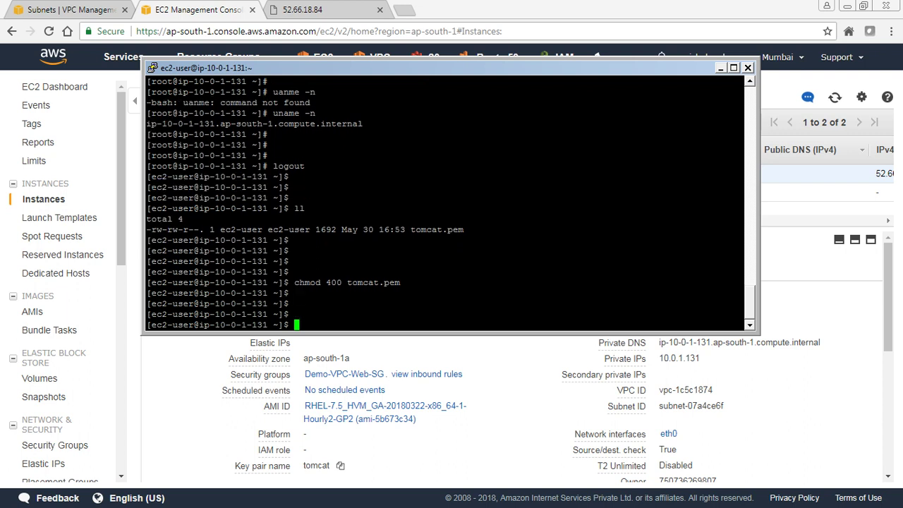
Connect from the web server to DBServer's private IP 10.0.2.115 over SSH with tomcat.pem, accepting the host key
type("ssh -i tomcat.pem")
left_click_drag(353, 68, 457, 174)
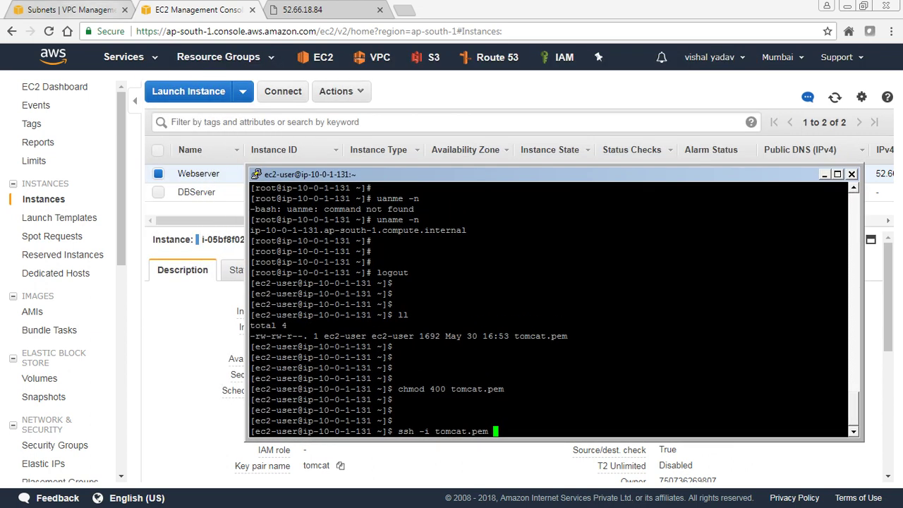
left_click(232, 192)
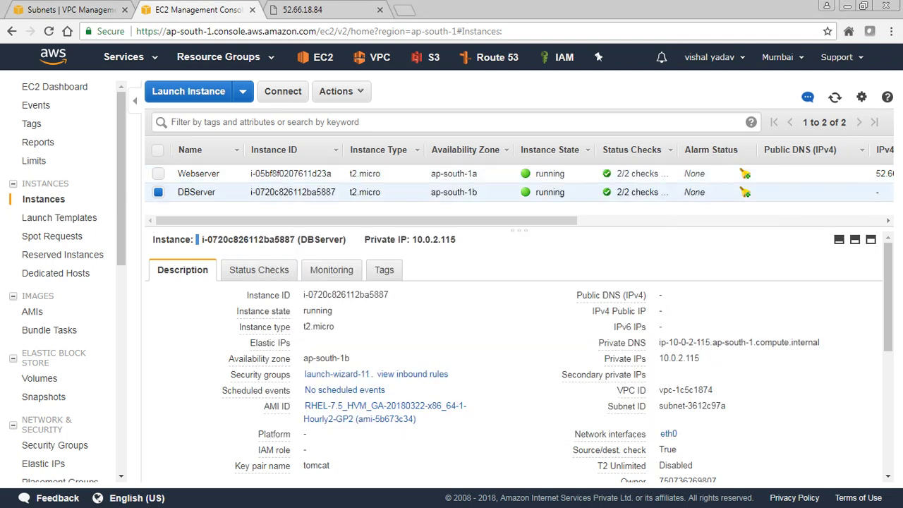
double_click(679, 358)
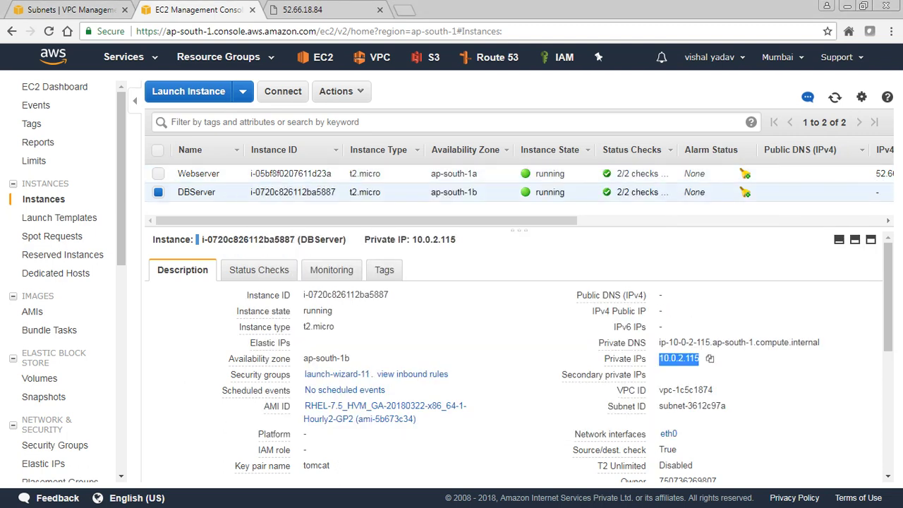
key("alt+Tab")
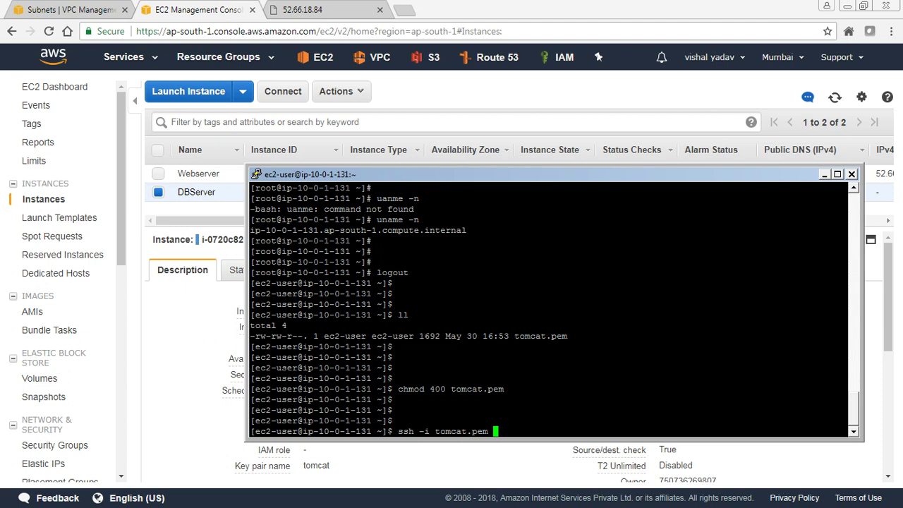
key("shift+Insert")
key("Return")
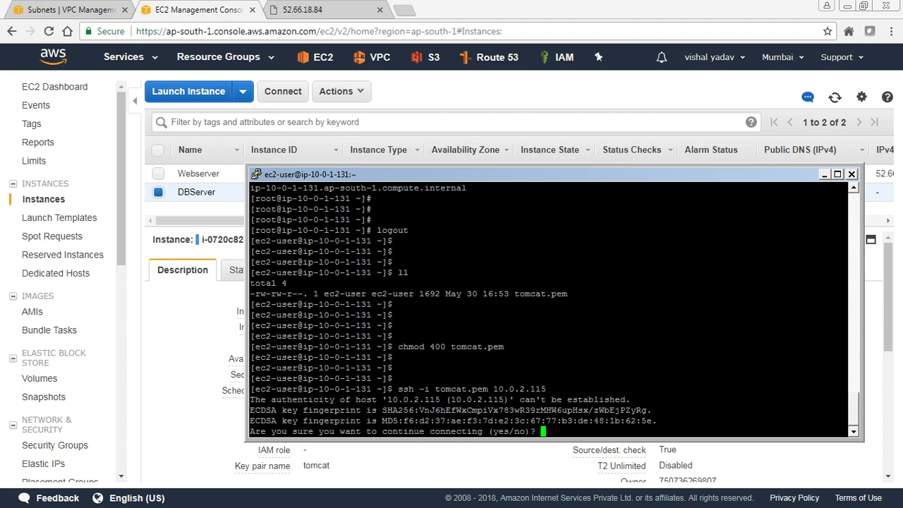
type("yes")
key("Return")
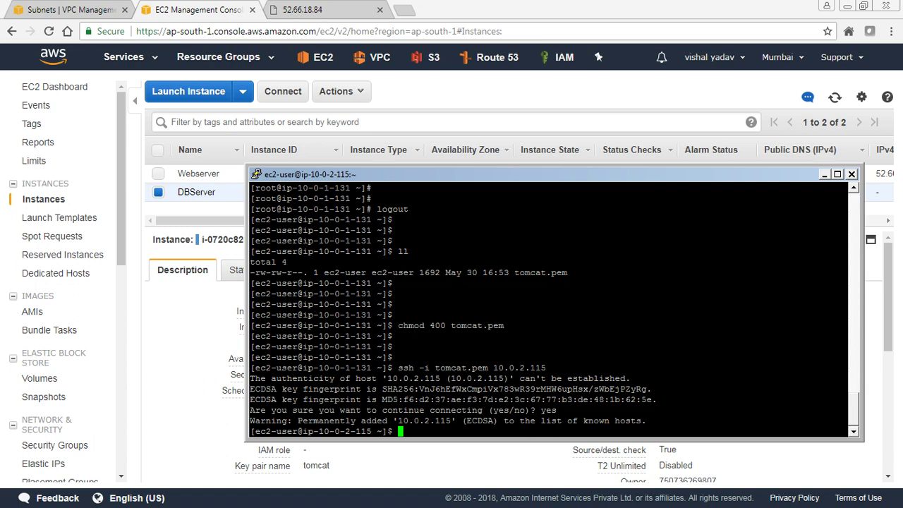
key("Return")
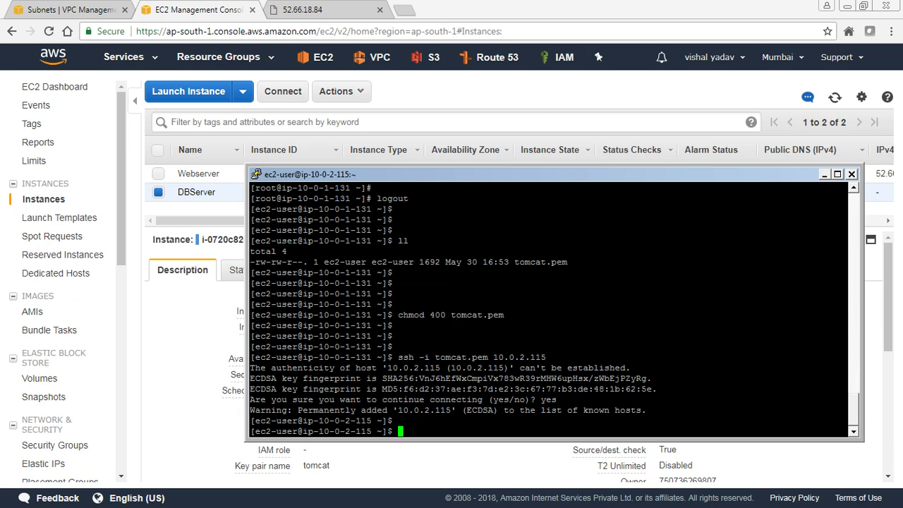
left_click_drag(319, 421, 372, 420)
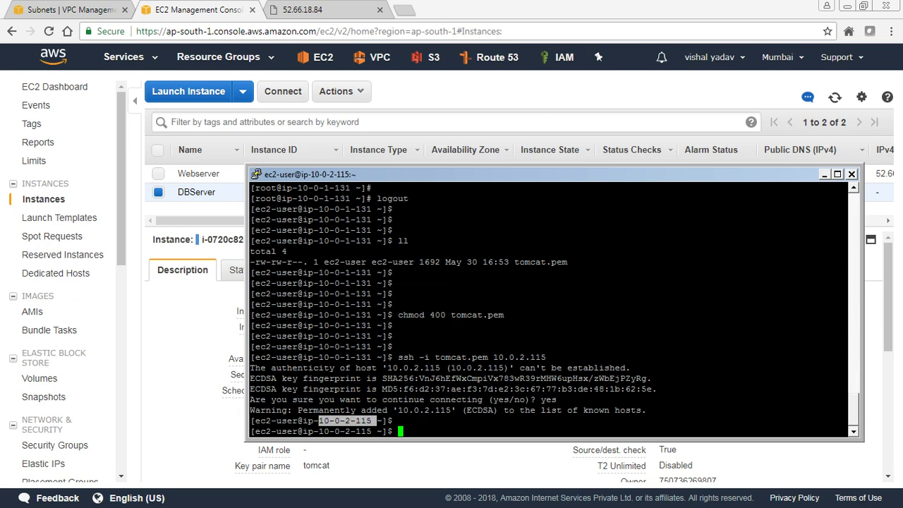
left_click(378, 421)
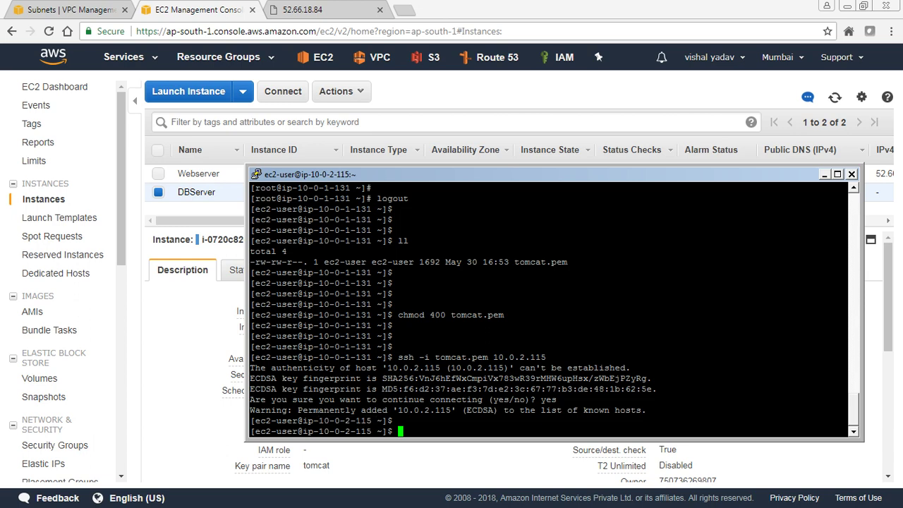
Switch to the root user on the database server with sudo su -
type("sudo su -")
key("Return")
key("Return")
key("Return")
key("Return")
key("Return")
key("Return")
key("Return")
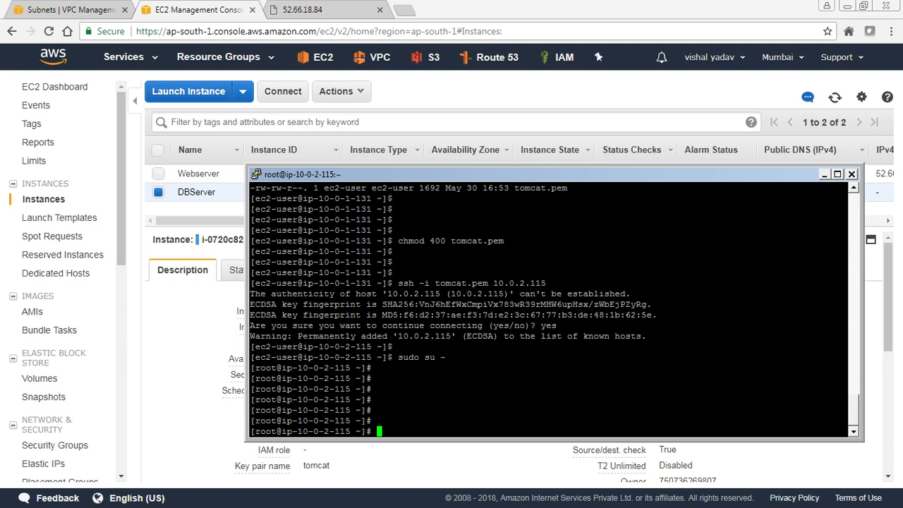
Set the running hostname of the database server to DBServer and start a new bash shell
type("hostname DBServer")
key("Return")
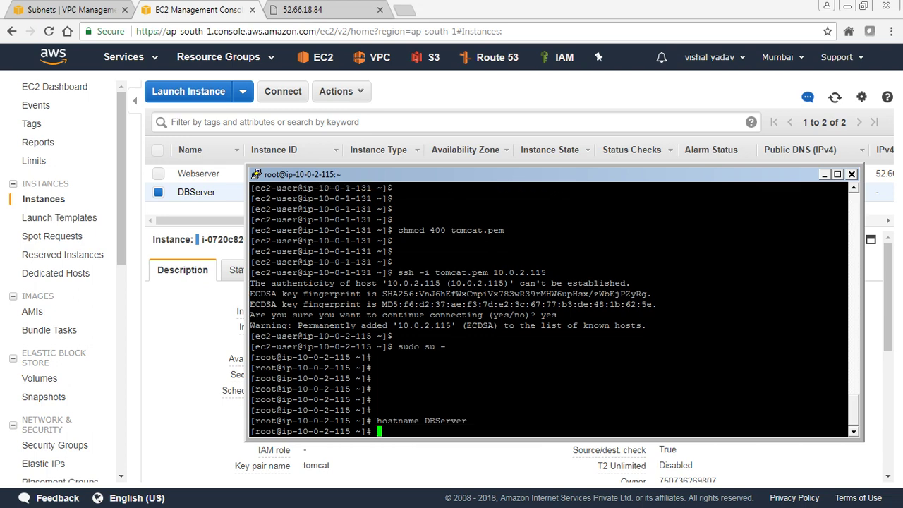
key("Return")
key("Return")
key("Return")
key("Return")
type("bash")
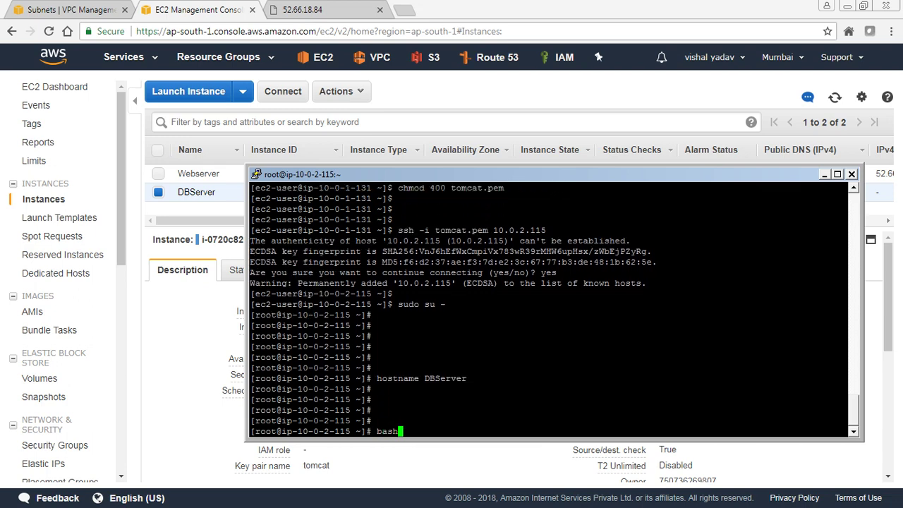
key("Return")
key("Return")
key("Return")
key("Return")
key("Return")
Try to open /etc/hostname in vim
type("vim ")
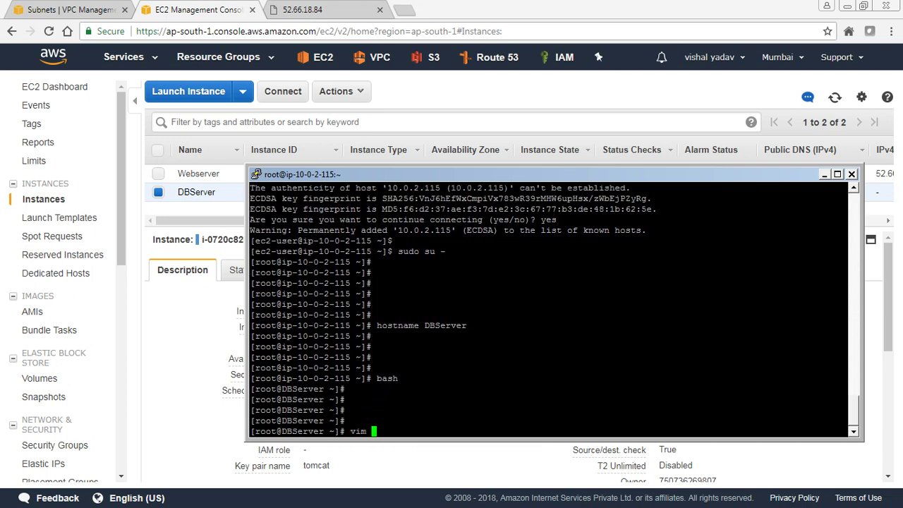
type("/etc/hostname")
key("Return")
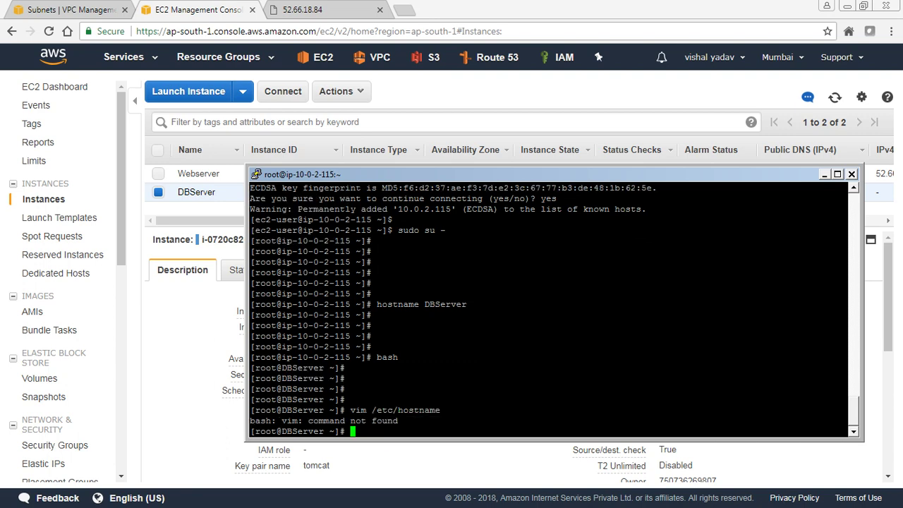
Edit /etc/hostname in vi, commenting out the existing name with # and adding DBServer on a new line, then save and quit
type("vi /etc/hostname")
key("Return")
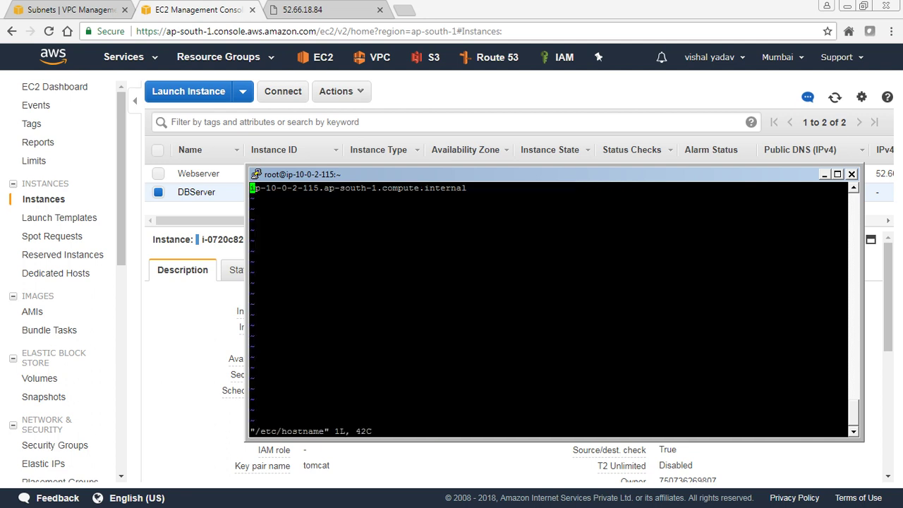
type("i#")
key("End")
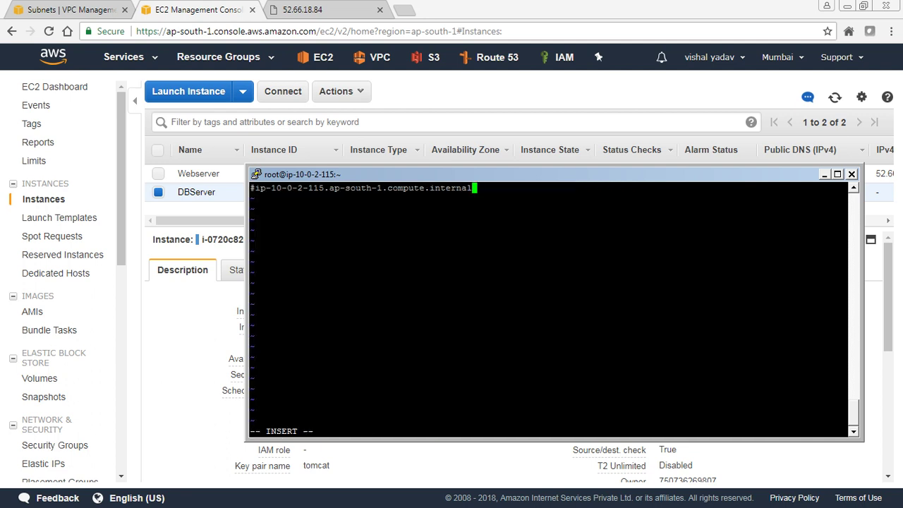
key("Return")
type("DBServer")
key("Escape")
type(":wq")
key("Return")
key("Return")
key("Return")
key("Return")
key("Return")
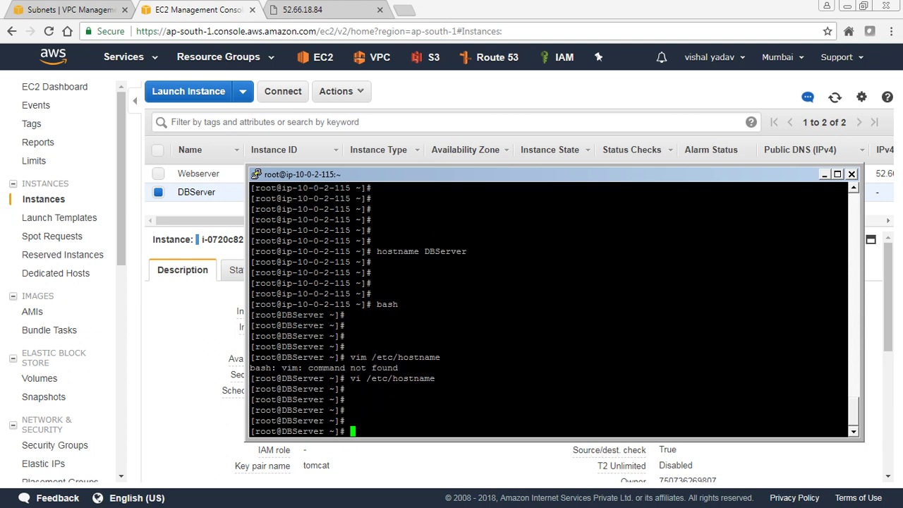
key("Return")
key("Return")
key("Return")
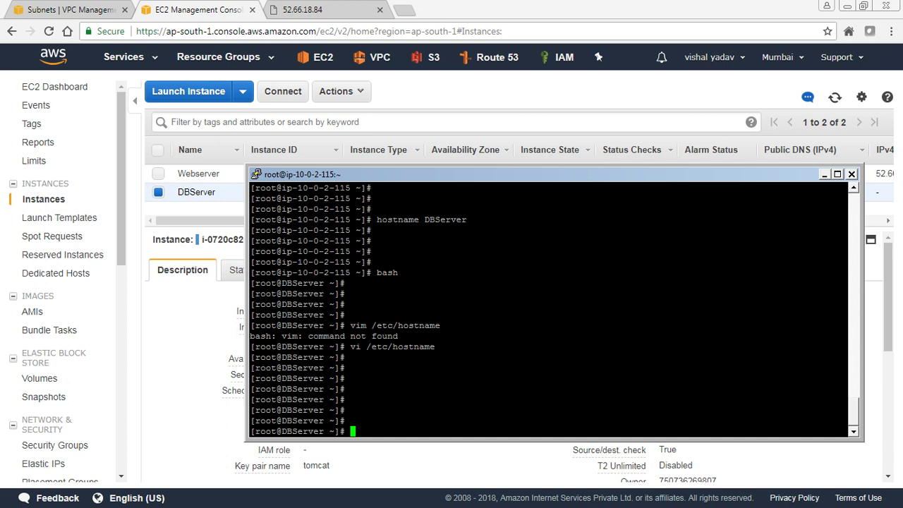
Switch to the Notepad lab outline and start a second numbered list below it with "1. Create Private Subnet"
key("alt+Tab")
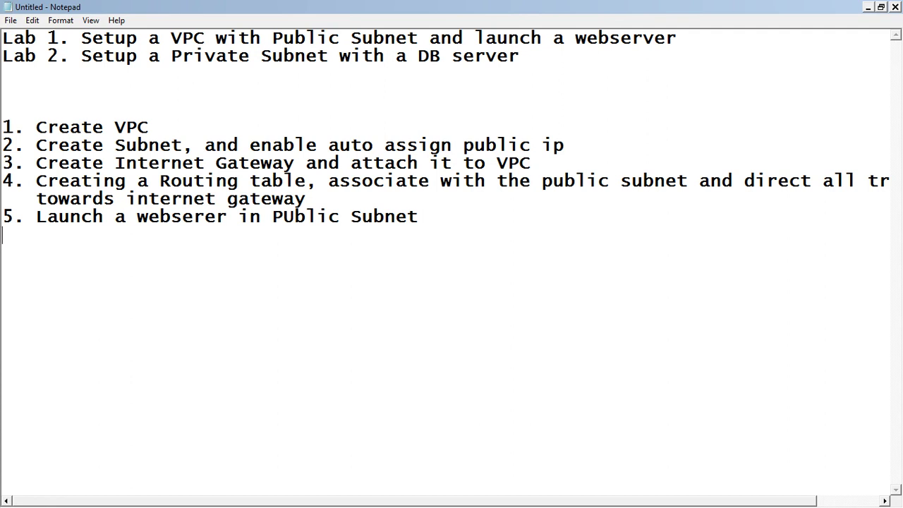
left_click_drag(520, 55, 272, 56)
left_click(418, 217)
key("Return")
key("Return")
key("Return")
type("2")
key("BackSpace")
type("1/")
key("BackSpace")
key("BackSpace")
type(". Created")
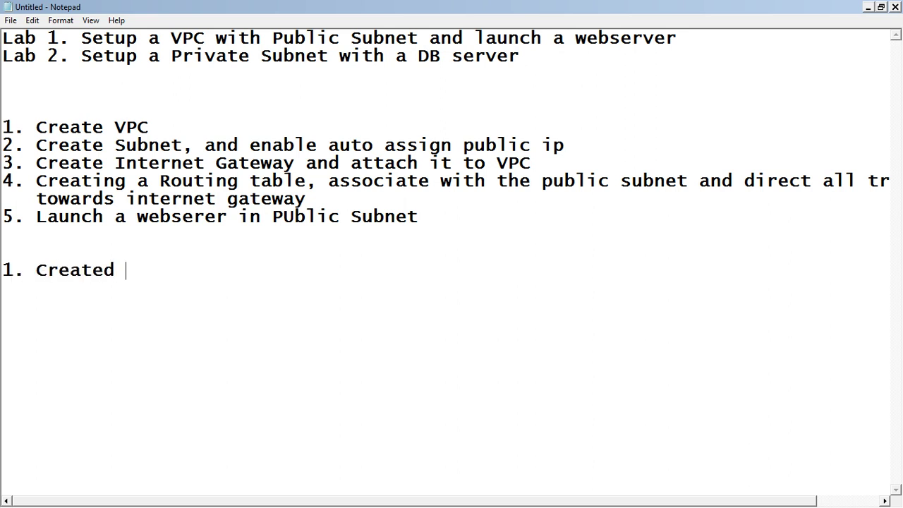
key("BackSpace")
key("BackSpace")
type("Private Subnet")
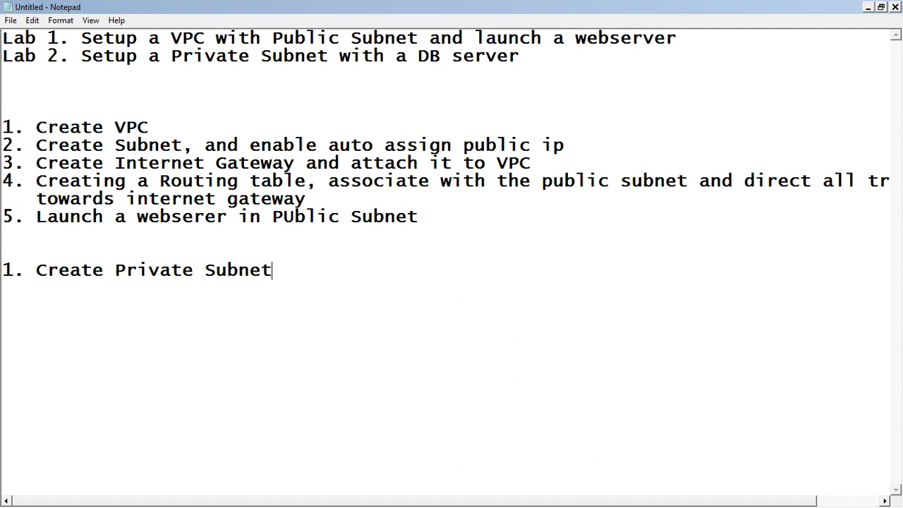
Add "2. Launched an instance in private subnet" to the second numbered list
key("Return")
type("2. Launched a")
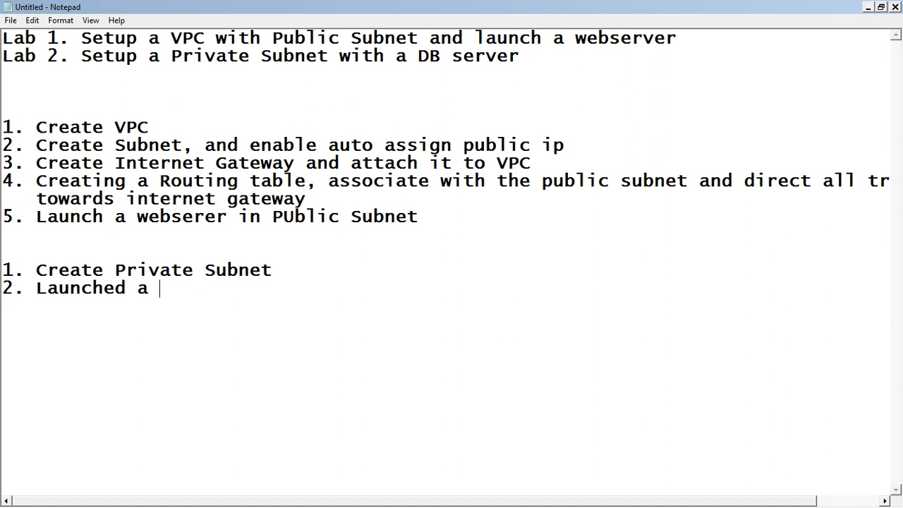
type("n instance ")
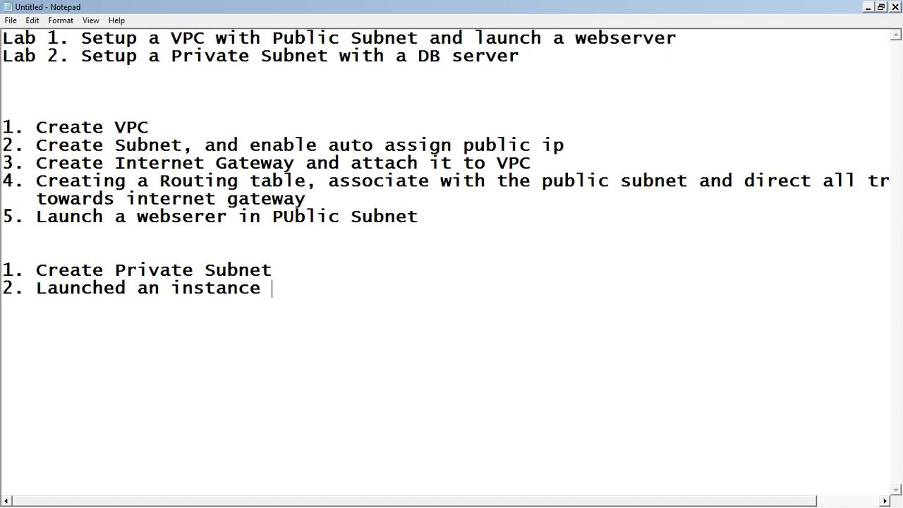
type("in privates")
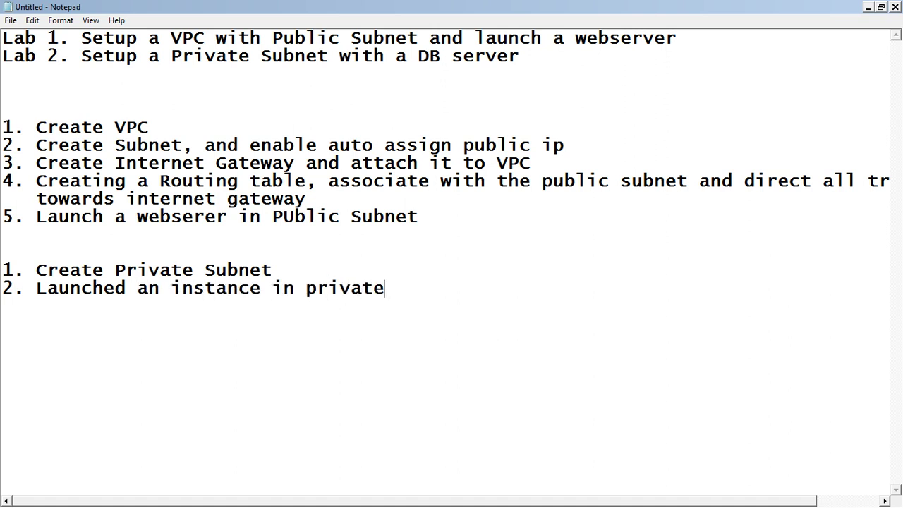
key("BackSpace")
key("BackSpace")
type("subnet")
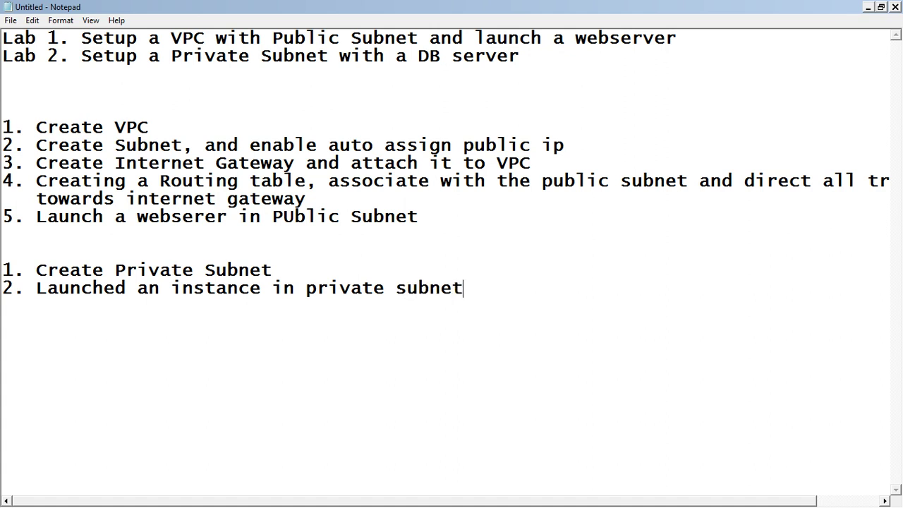
Add "3. Copied the ssh private key to the webserver" as the third item of the second list
key("Return")
type("3. Copei")
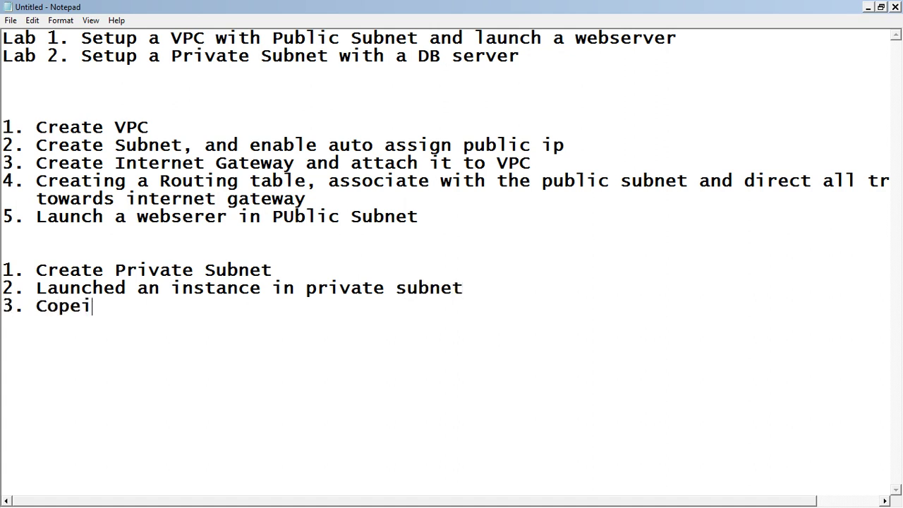
key("BackSpace")
key("BackSpace")
type("ied the ssh c")
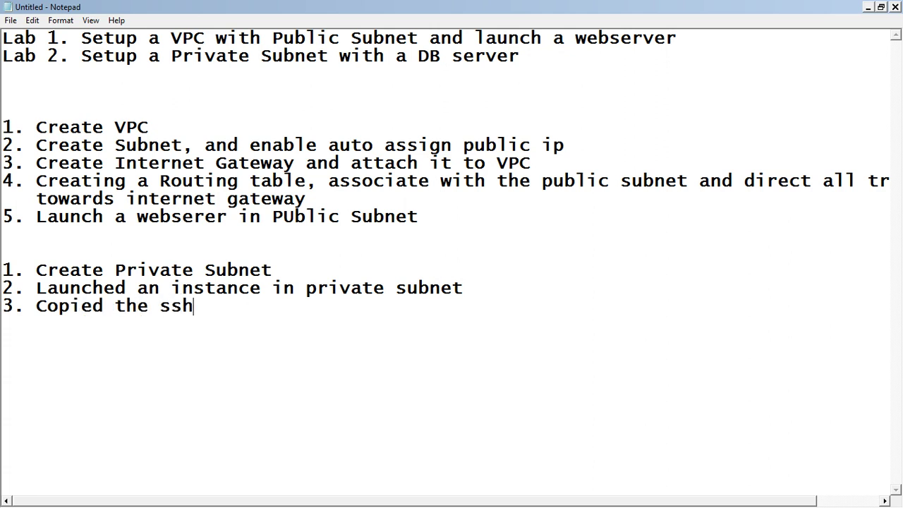
key("BackSpace")
type("ke")
key("BackSpace")
key("BackSpace")
type("private key to")
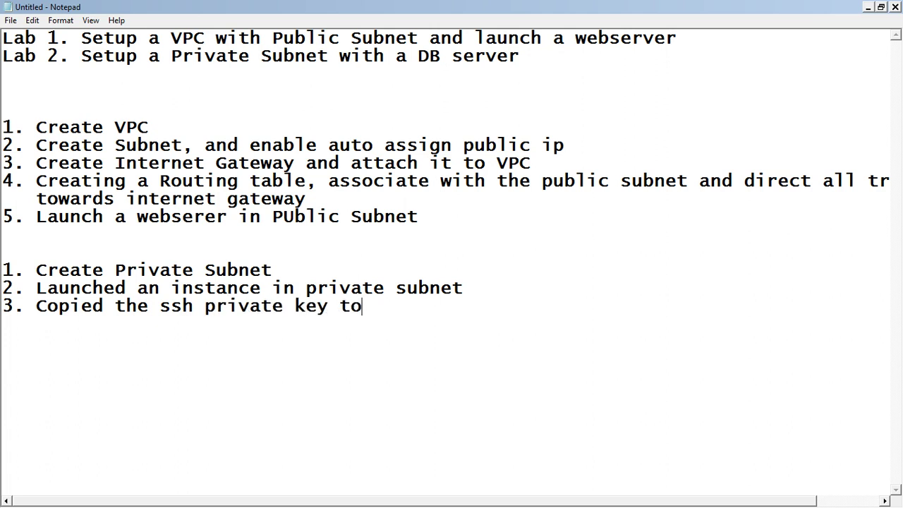
type(" the DB server")
key("BackSpace")
key("BackSpace")
key("BackSpace")
key("BackSpace")
key("BackSpace")
key("BackSpace")
key("BackSpace")
key("BackSpace")
key("BackSpace")
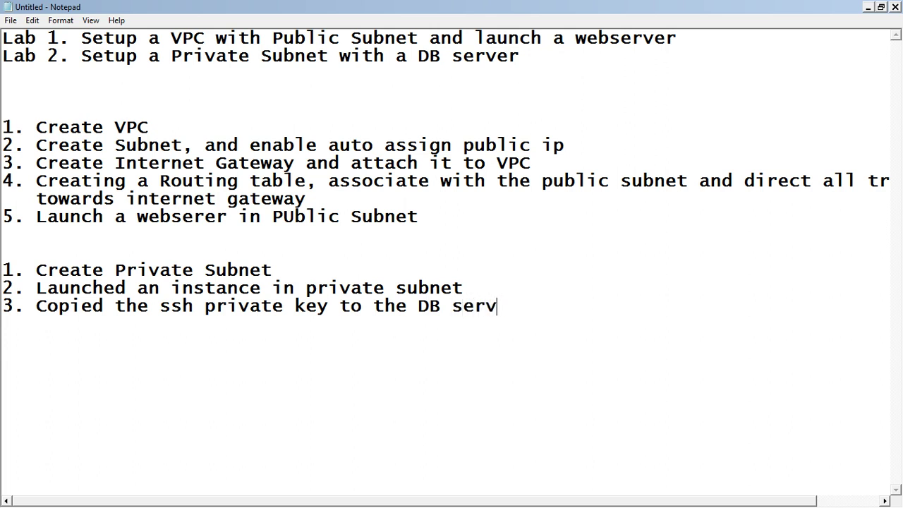
type("webserver")
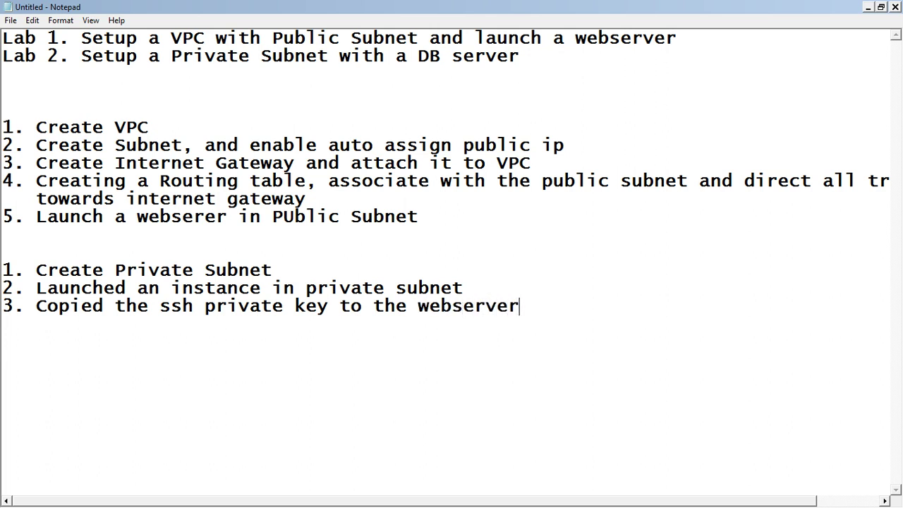
Add "4. From webserver ssh done to the DB server" to the second list and start a new line below it
key("Return")
type("4. from w")
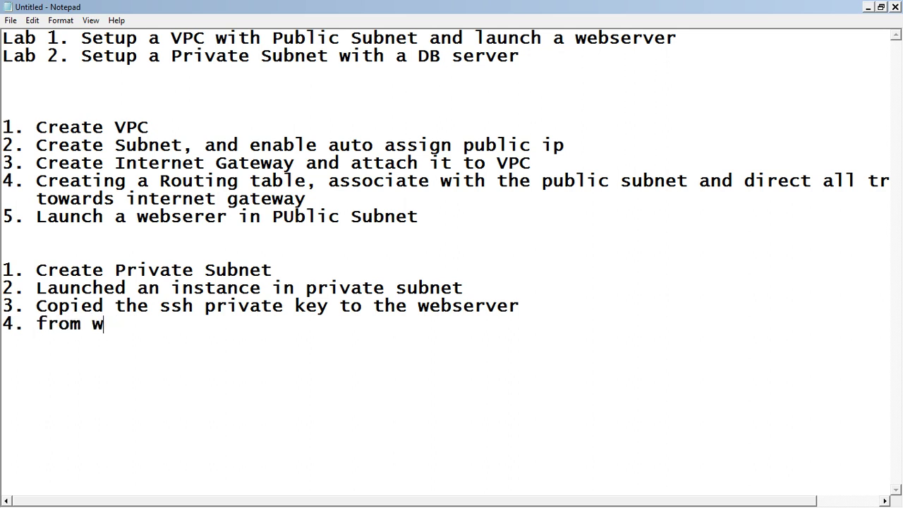
key("BackSpace")
key("BackSpace")
key("BackSpace")
key("BackSpace")
key("BackSpace")
key("BackSpace")
type("From webserver ssh")
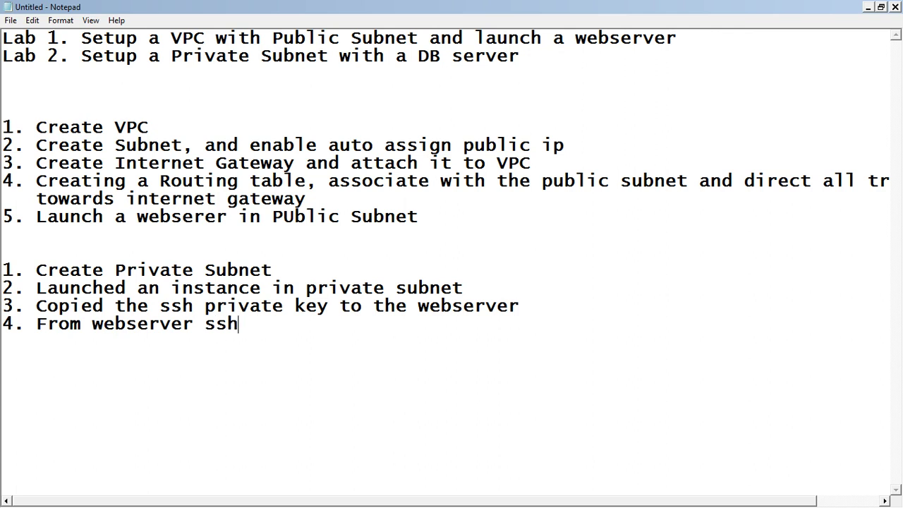
type(" done to the DB server")
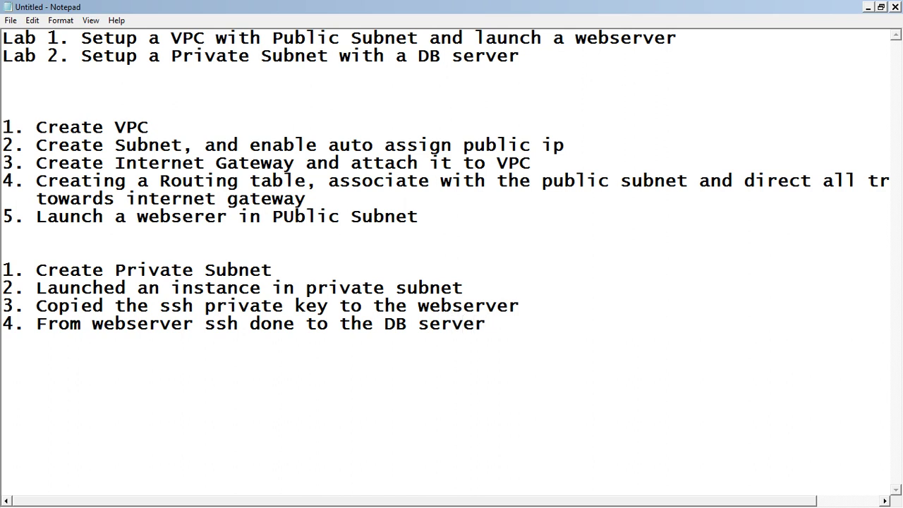
key("Return")
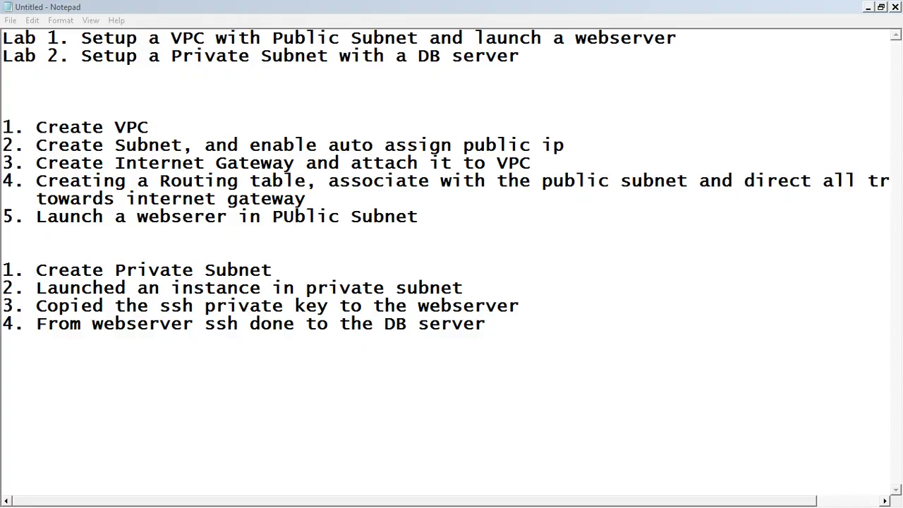
Switch to the database server's terminal, try to install MySQL with "yum install mysql -y", and interrupt the command
key("alt+Tab")
left_click(2, 413)
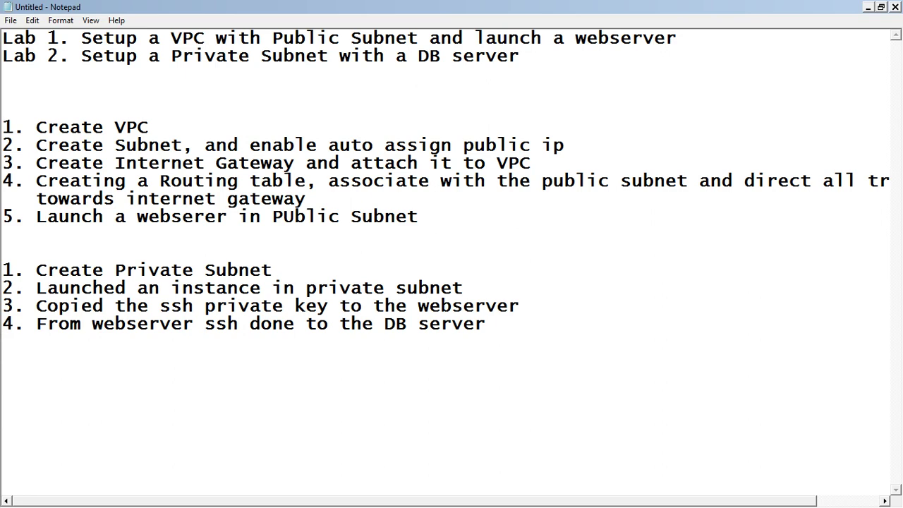
left_click(868, 7)
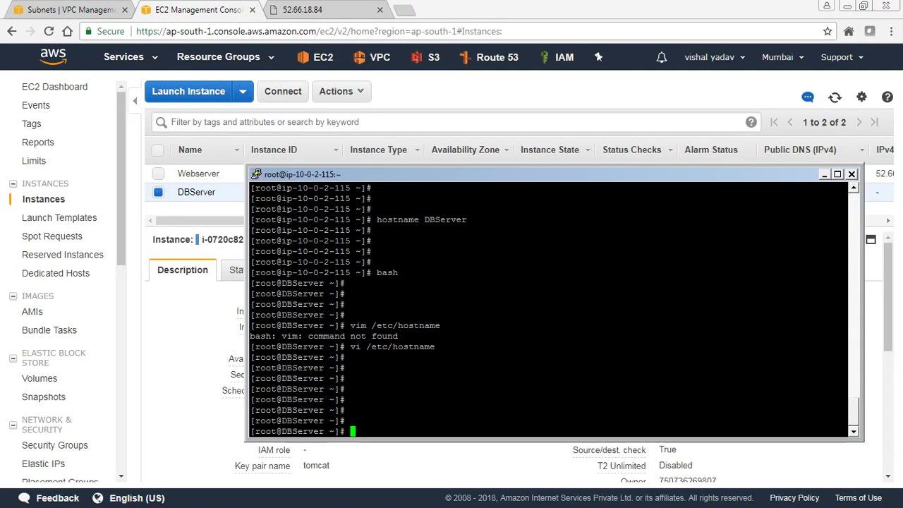
left_click_drag(424, 175, 337, 90)
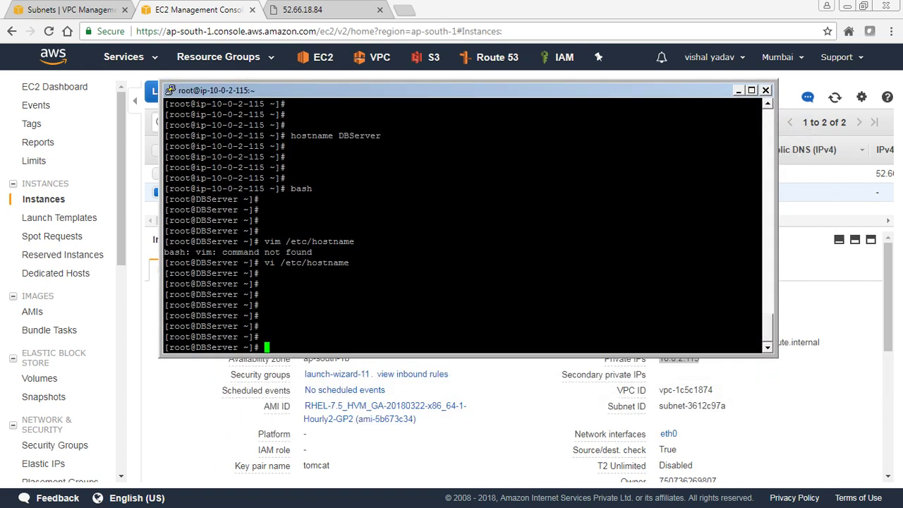
key("Return")
key("Return")
key("Return")
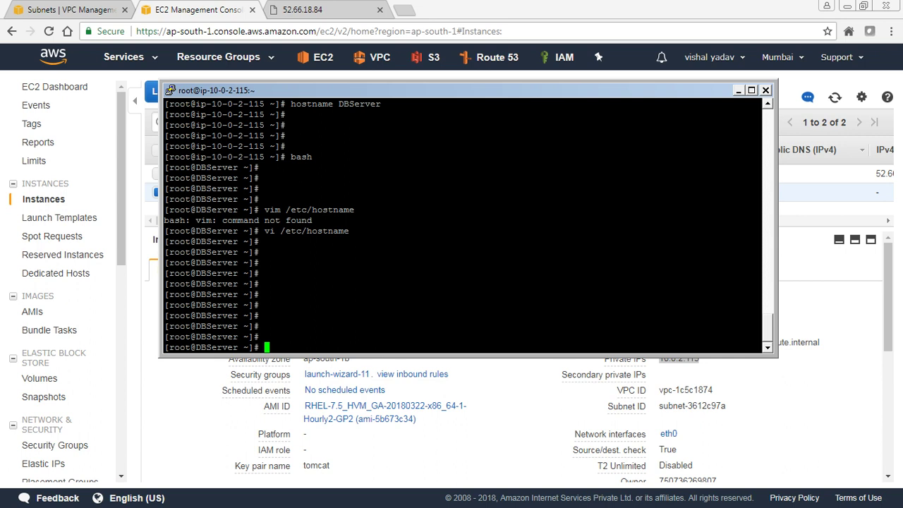
type("yum install mysql -y")
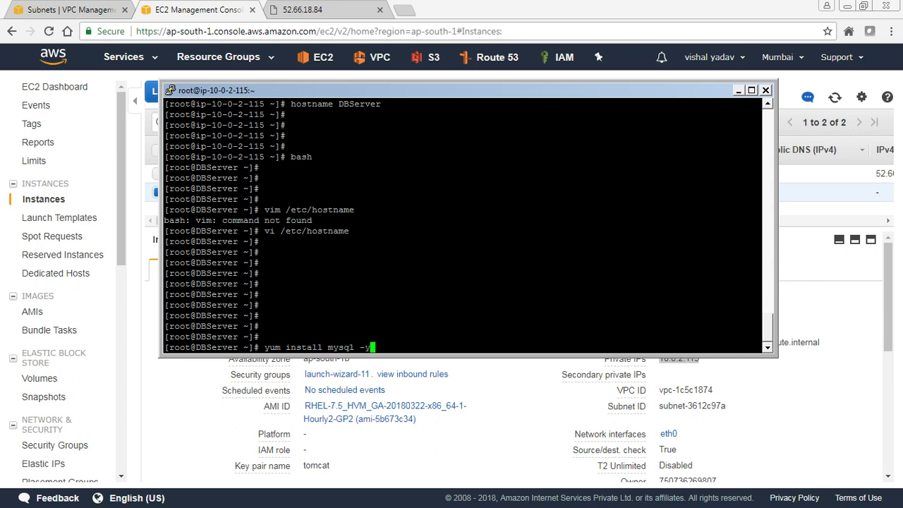
key("Return")
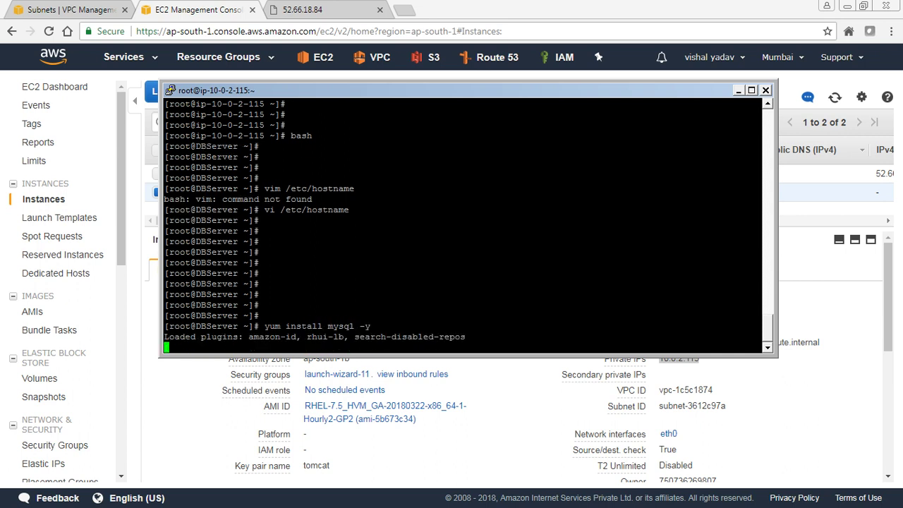
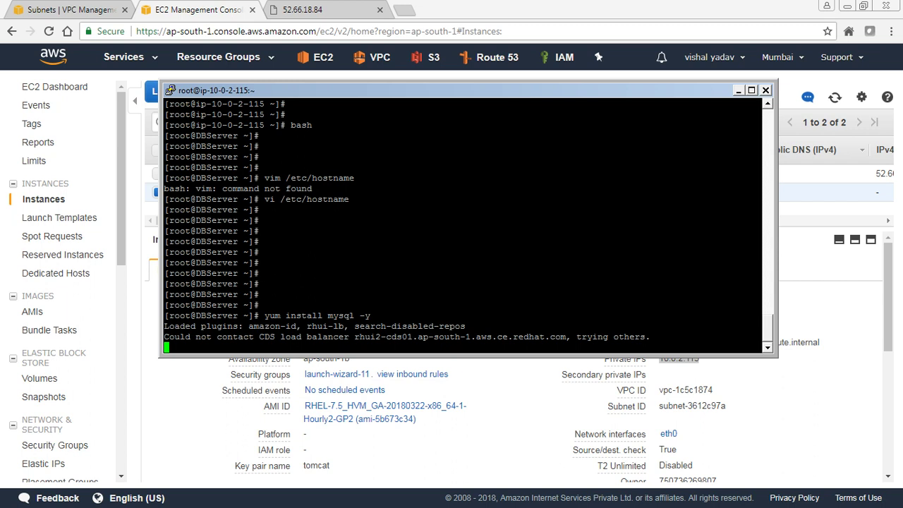
key("ctrl+c")
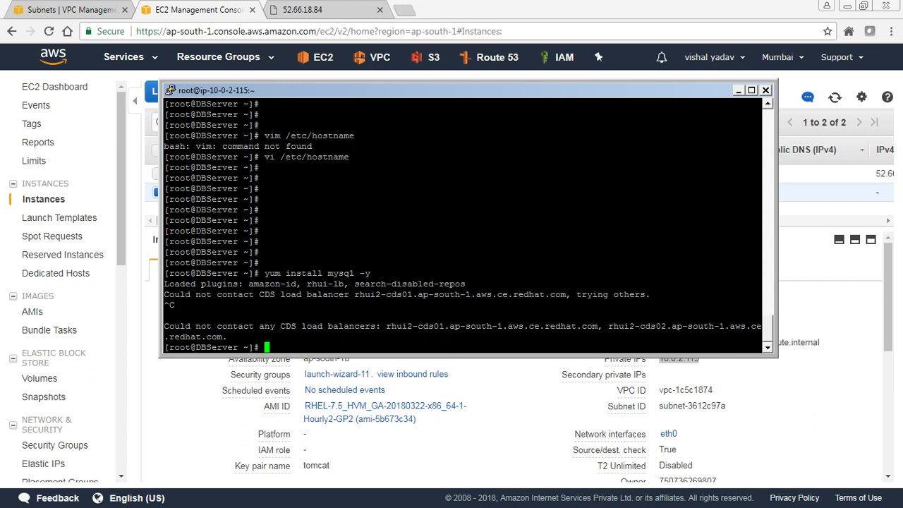
Switch to the VPC console in the browser and start creating a NAT gateway
key("alt+Tab")
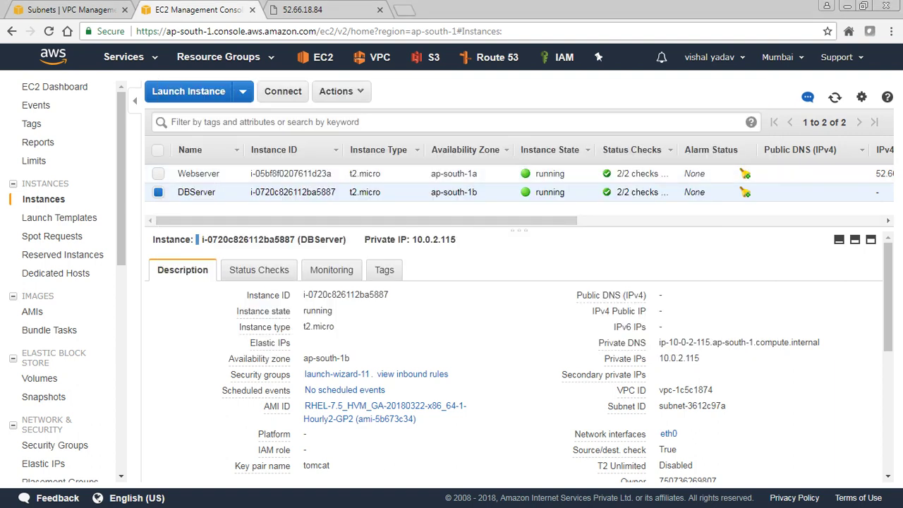
key("ctrl+shift+Tab")
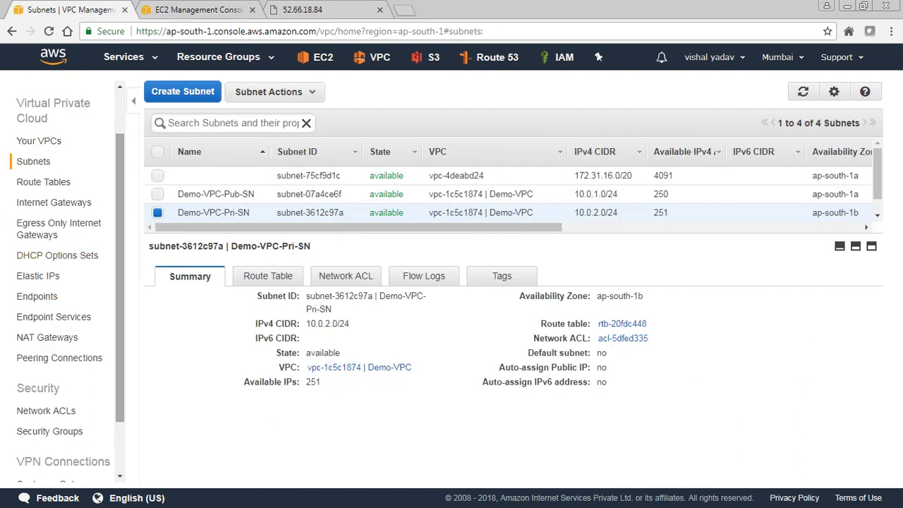
scroll(56, 296, "down", 2)
scroll(63, 282, "down", 1)
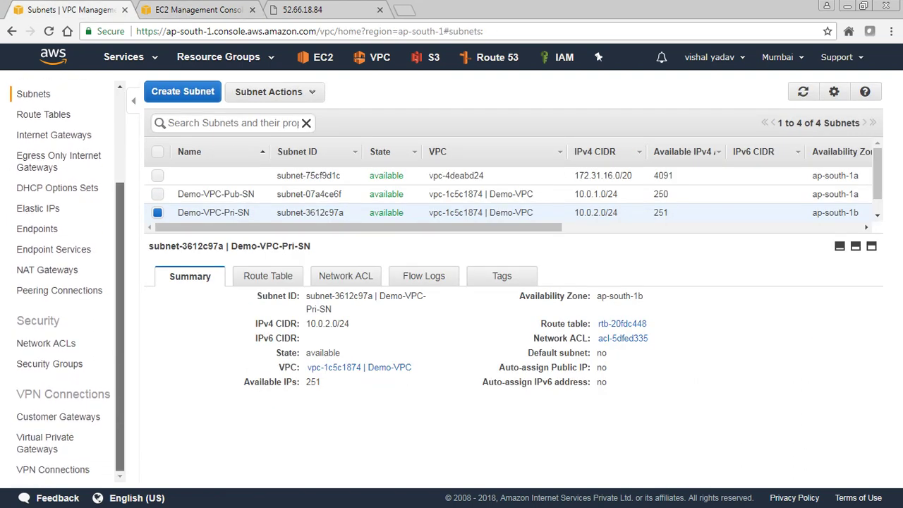
scroll(64, 282, "up", 2)
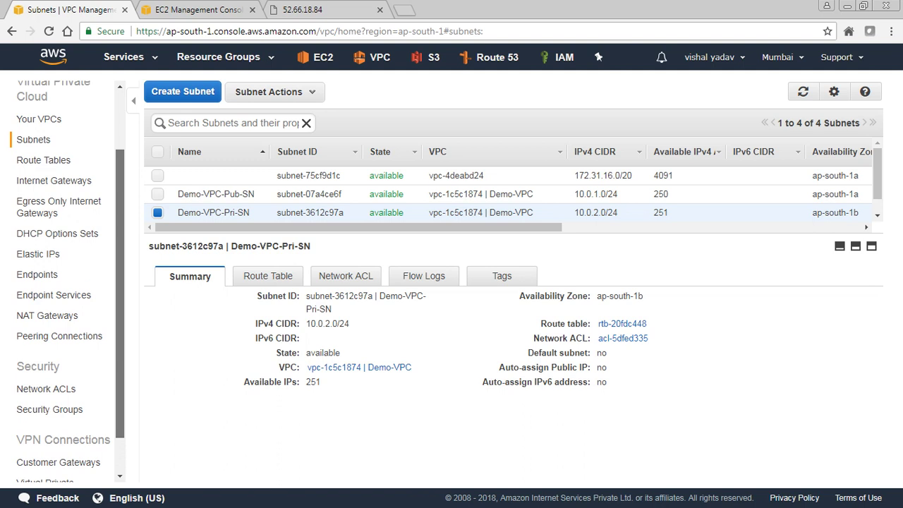
scroll(70, 282, "up", 1)
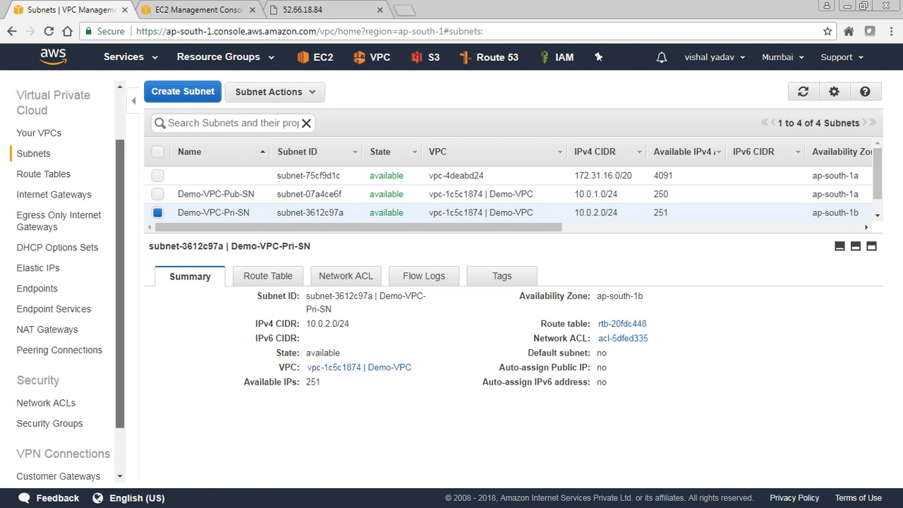
scroll(47, 331, "up", 1)
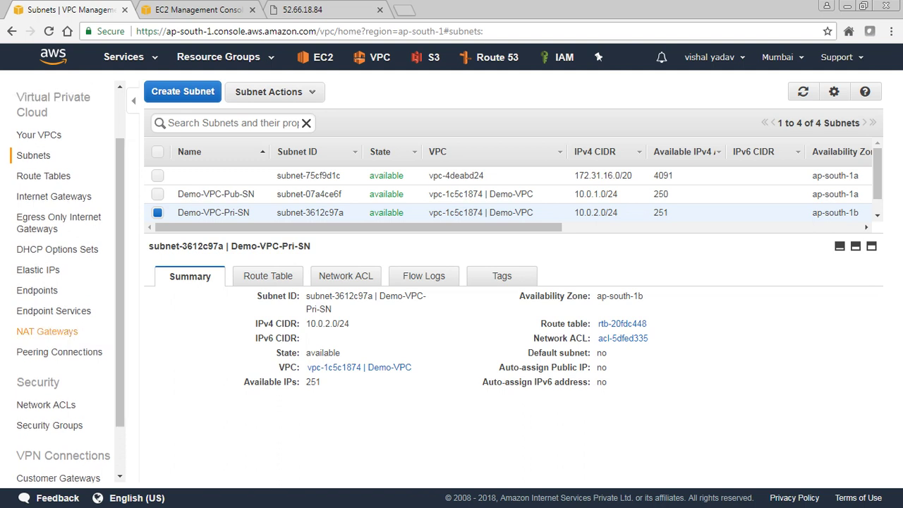
left_click(47, 331)
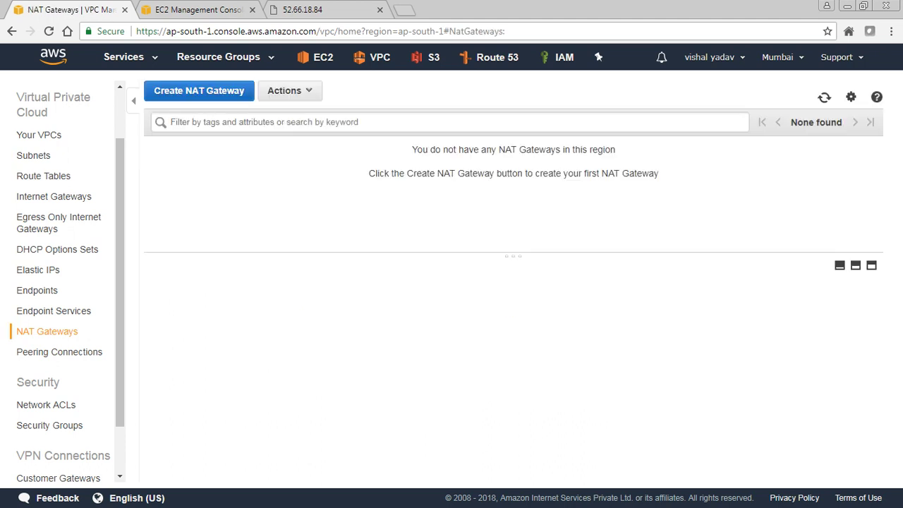
left_click(199, 91)
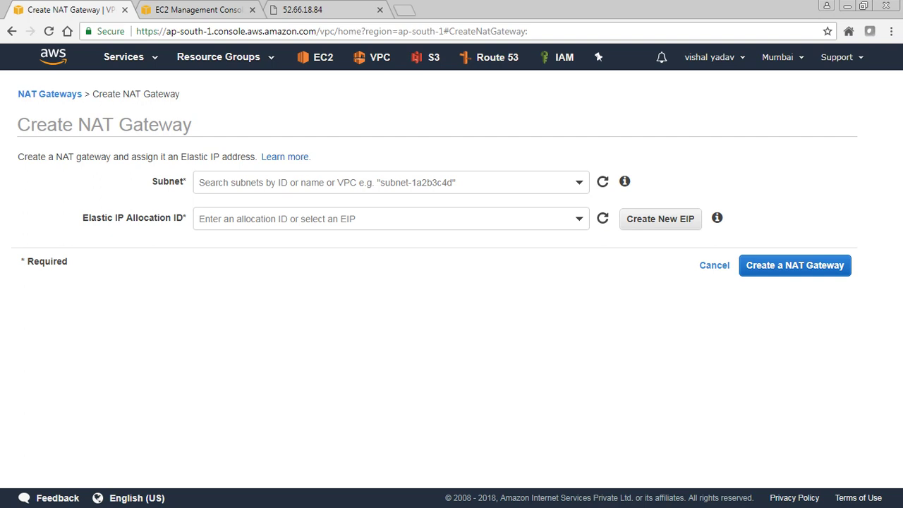
View the subnet choices for the NAT gateway, then leave the form and open the VPC subnet list to identify the subnets by ID
left_click(199, 182)
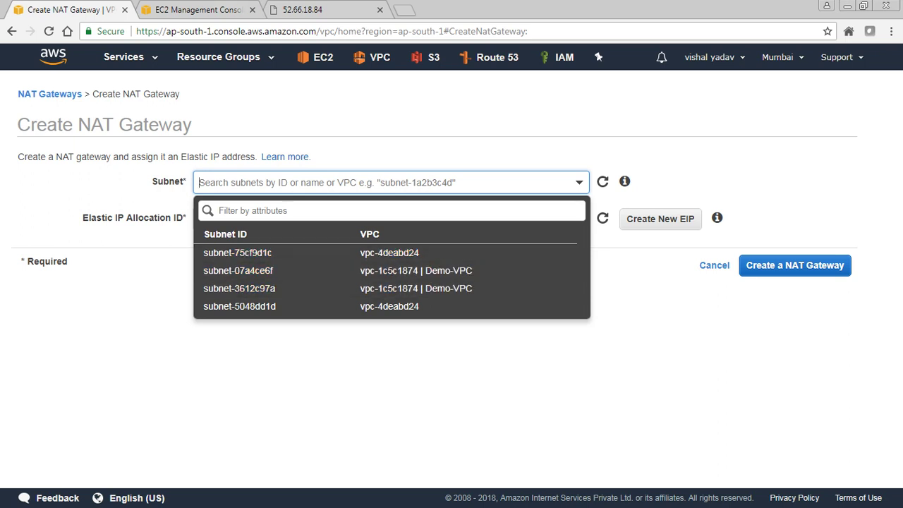
key("Tab")
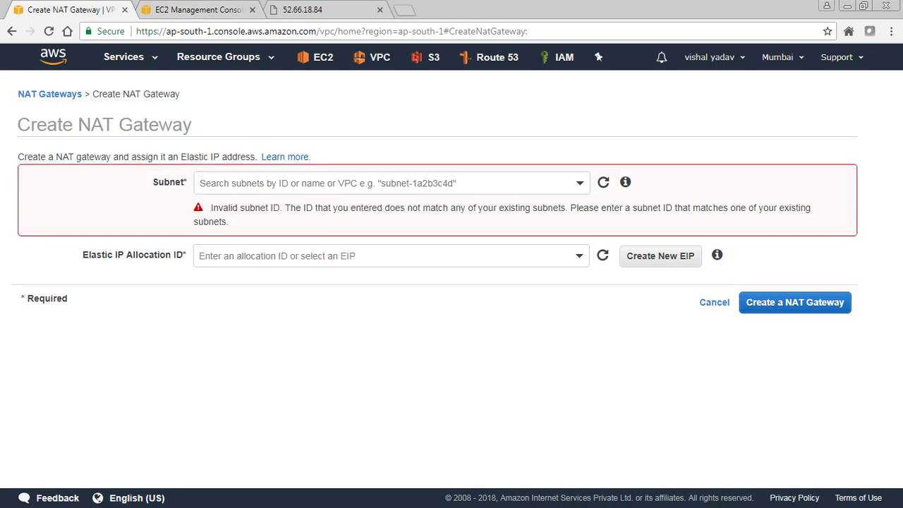
left_click(202, 9)
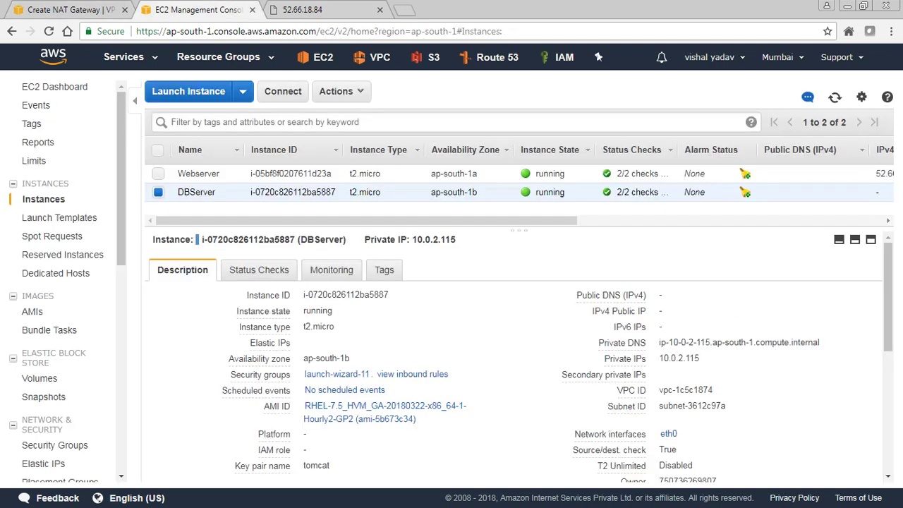
key("ctrl+shift+Tab")
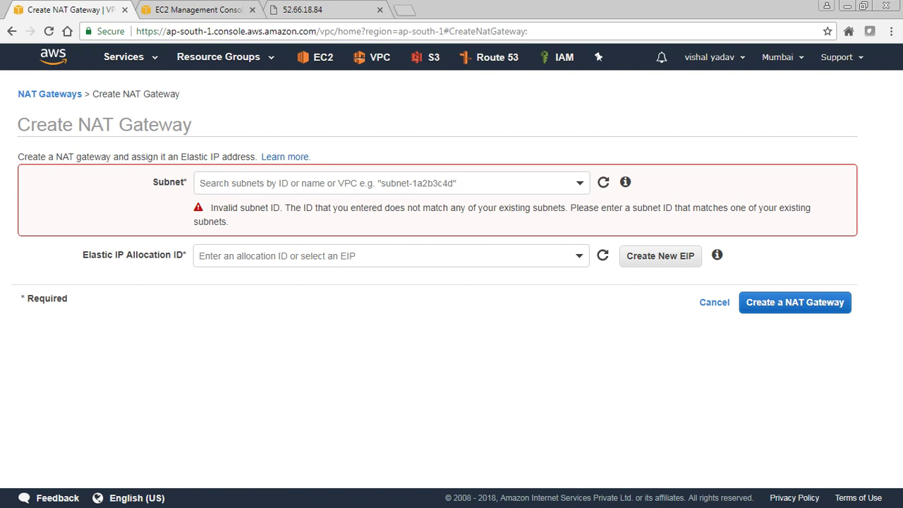
key("F5")
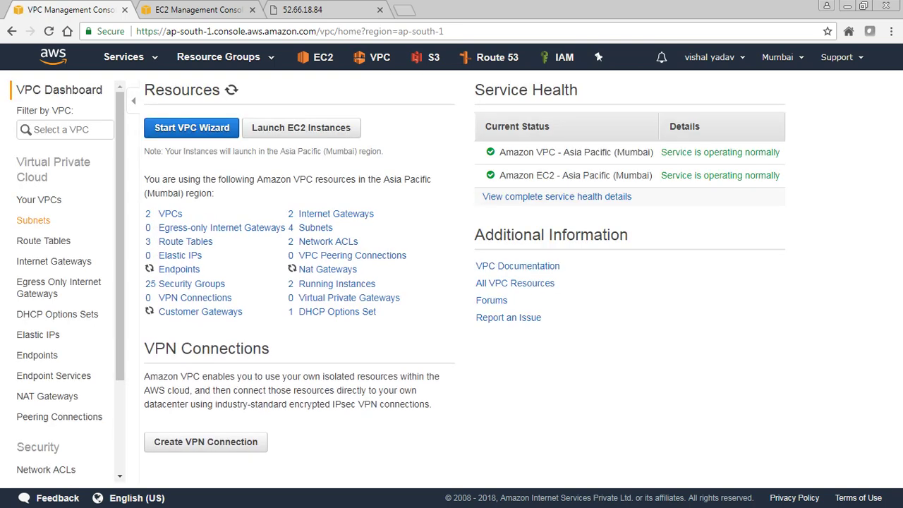
left_click(33, 217)
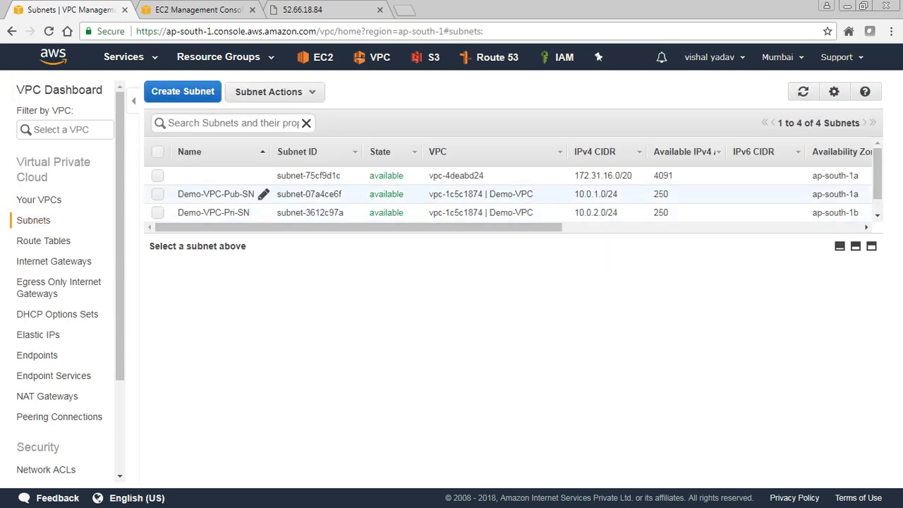
Identify the Demo-VPC-Pub-SN subnet's ID, then start a new NAT gateway and choose subnet-07a4ce6f for it
left_click(219, 194)
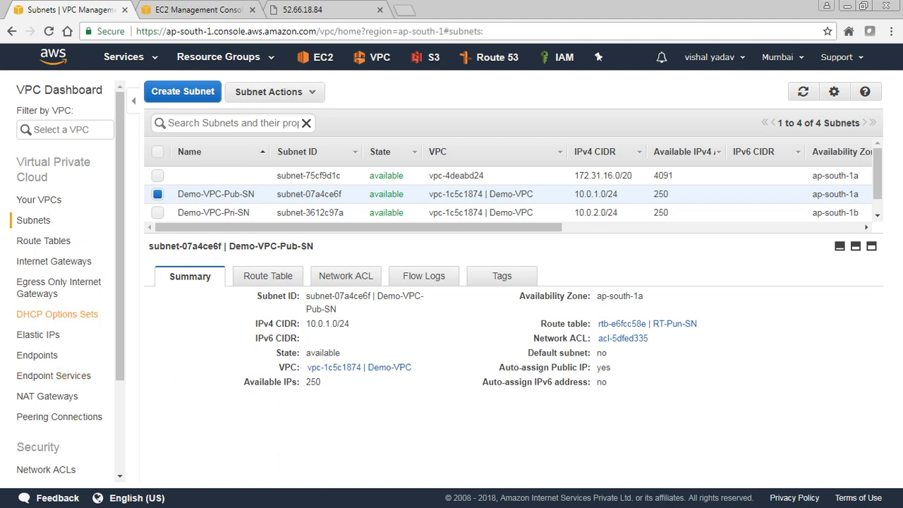
left_click(47, 396)
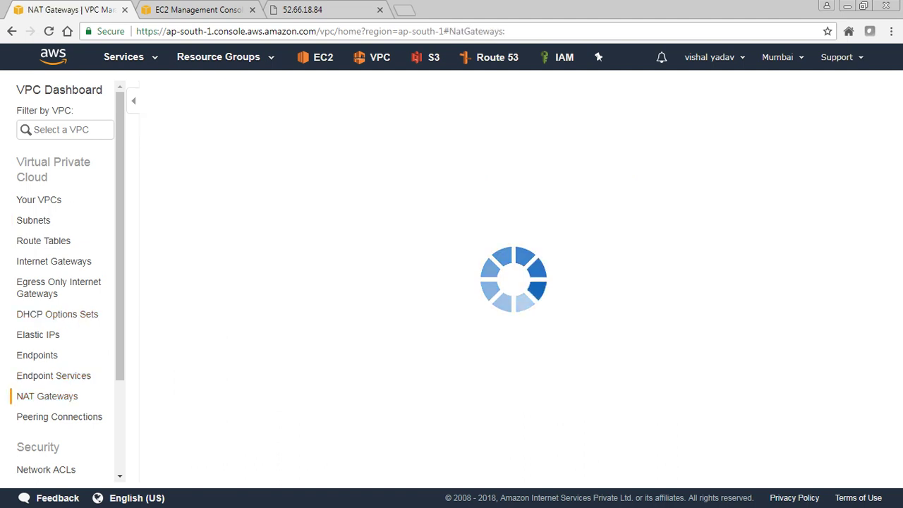
left_click(199, 91)
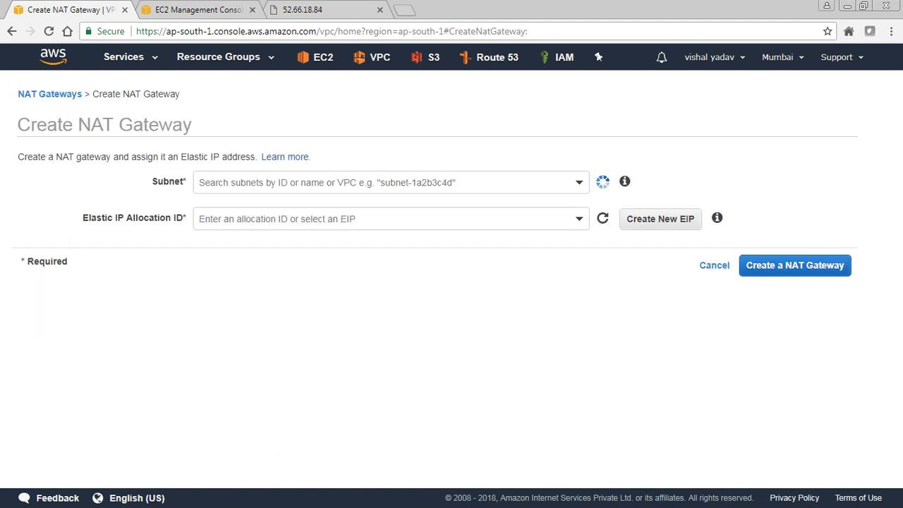
left_click(388, 182)
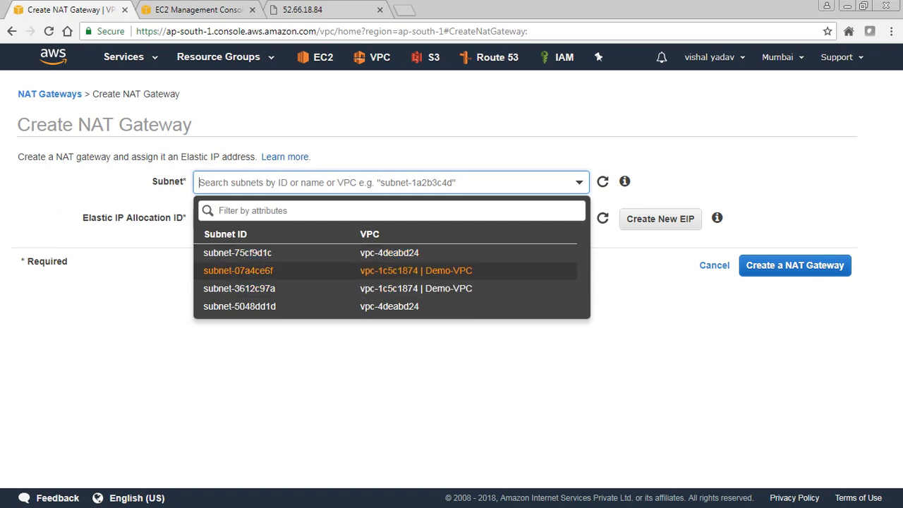
key("Return")
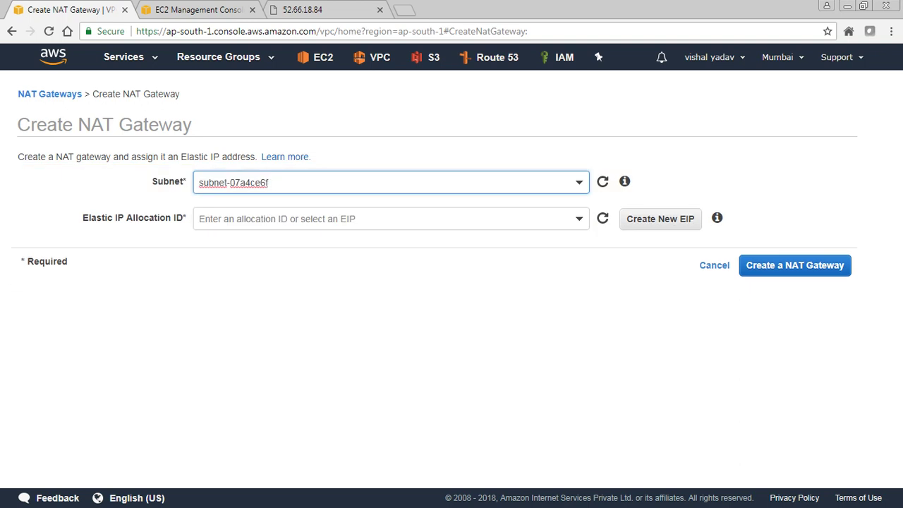
Allocate a new Elastic IP for the NAT gateway, create the gateway, and return to the NAT gateway list
left_click(388, 219)
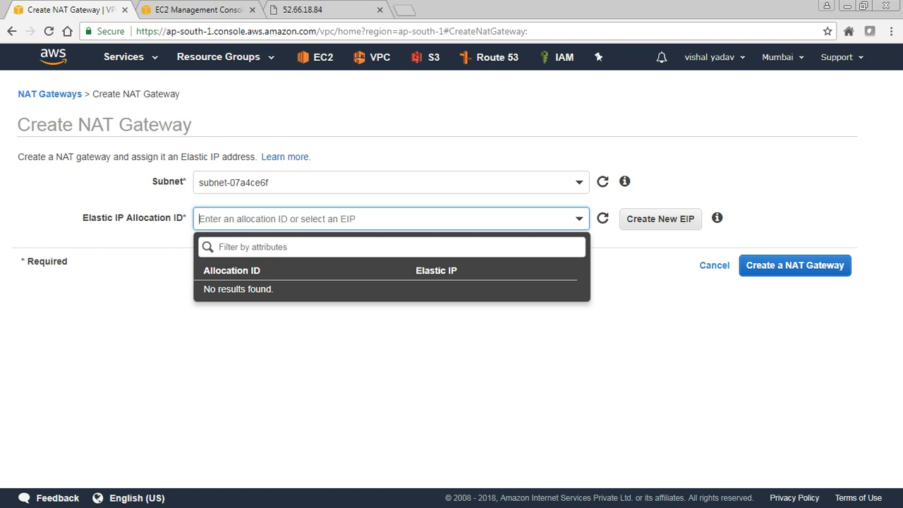
left_click(660, 219)
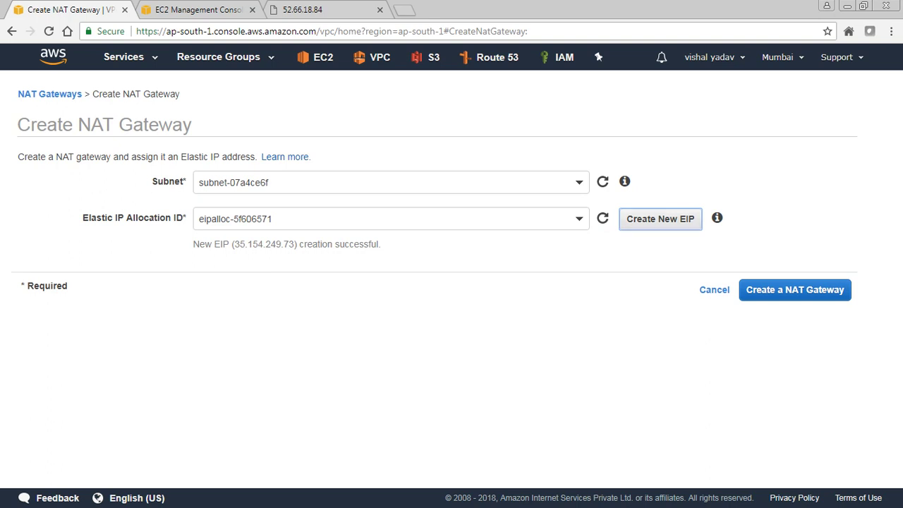
left_click(388, 218)
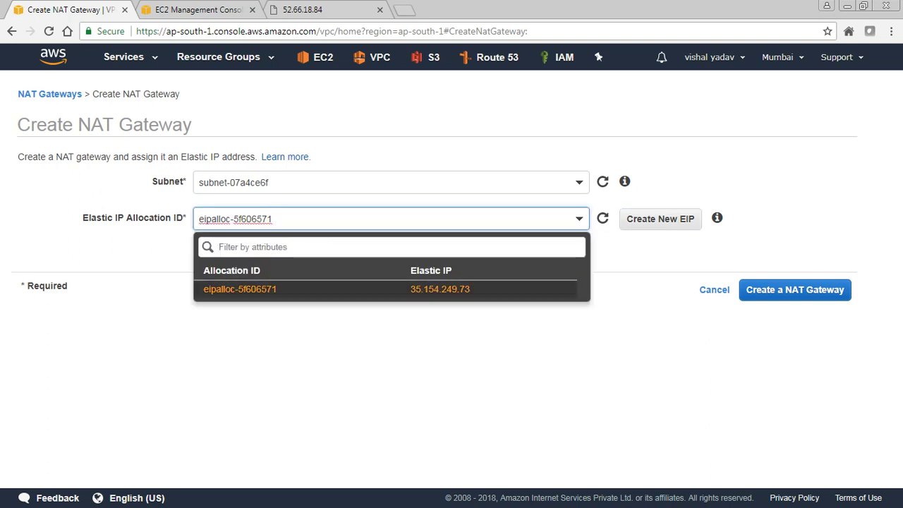
key("Return")
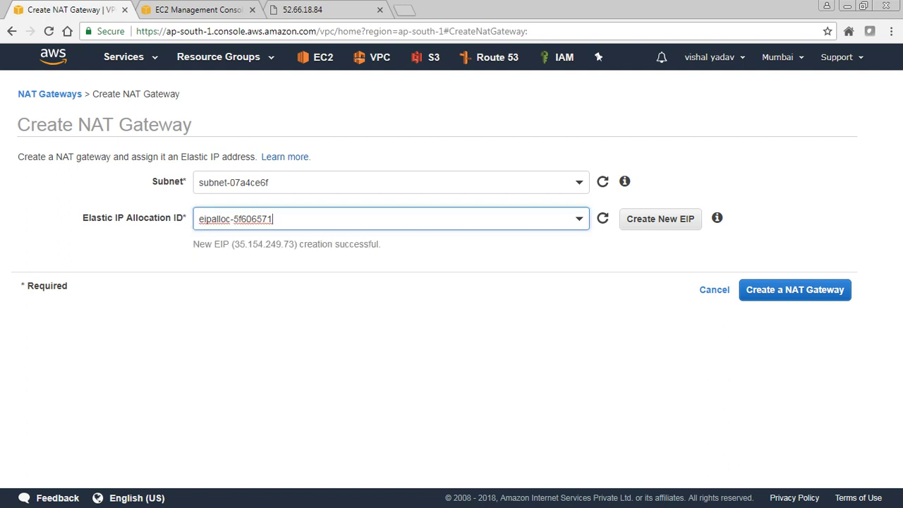
left_click(795, 290)
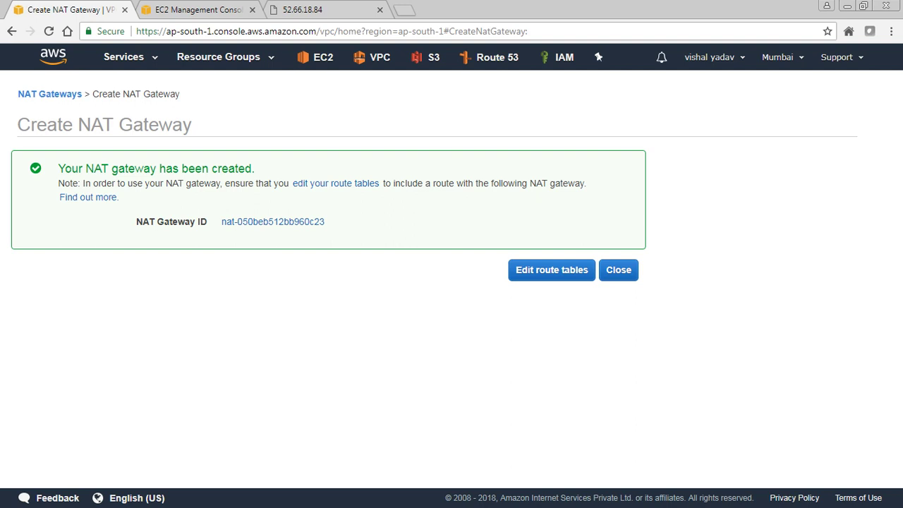
left_click(619, 269)
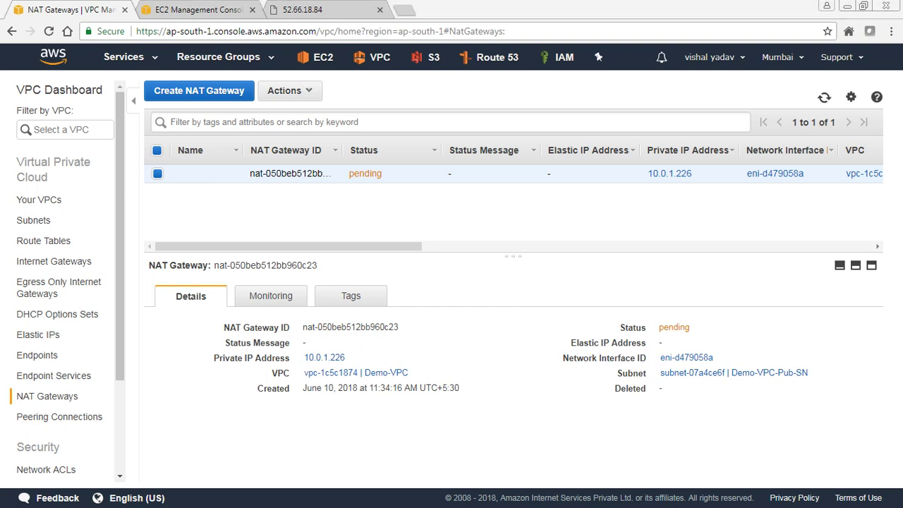
Switch to the Notepad notes and start a third list below the second with "1. Create NAT Gateway"
key("alt+Tab")
left_click(485, 324)
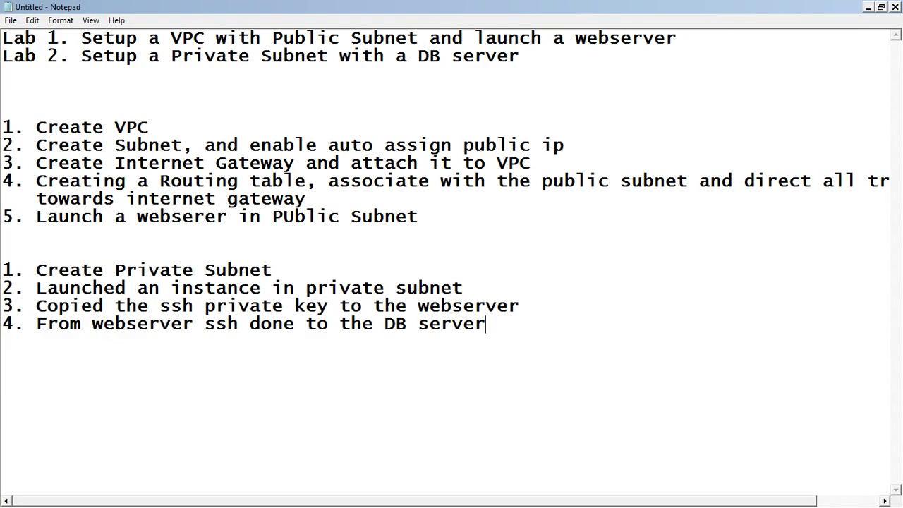
key("Return")
key("Return")
key("Return")
type("1.")
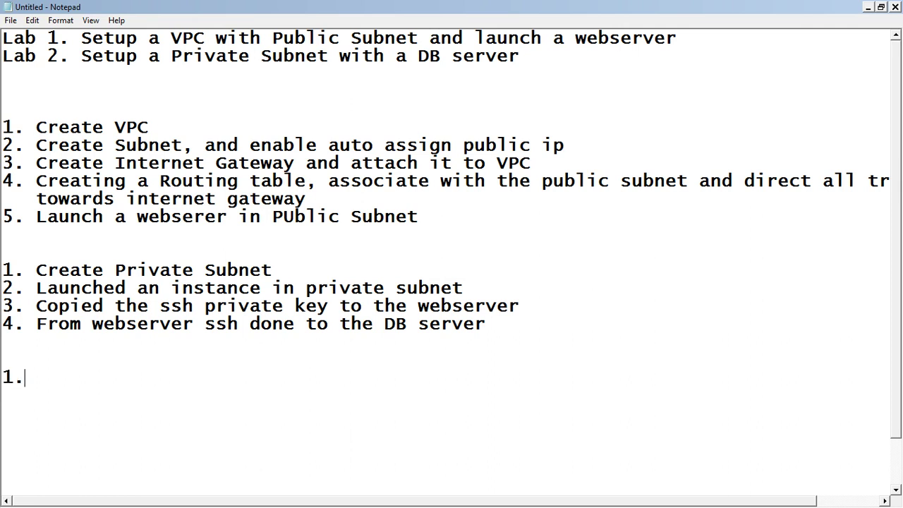
type(" Create N")
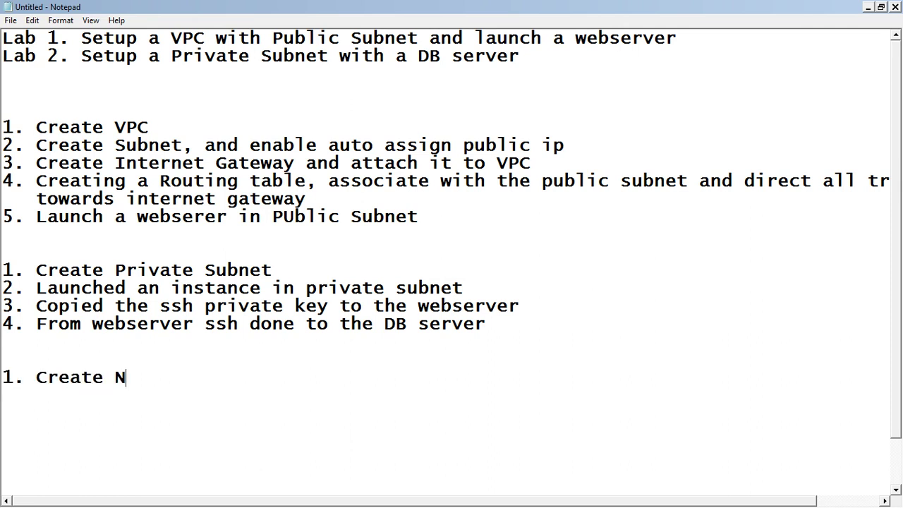
type("AT Gateway")
key("Return")
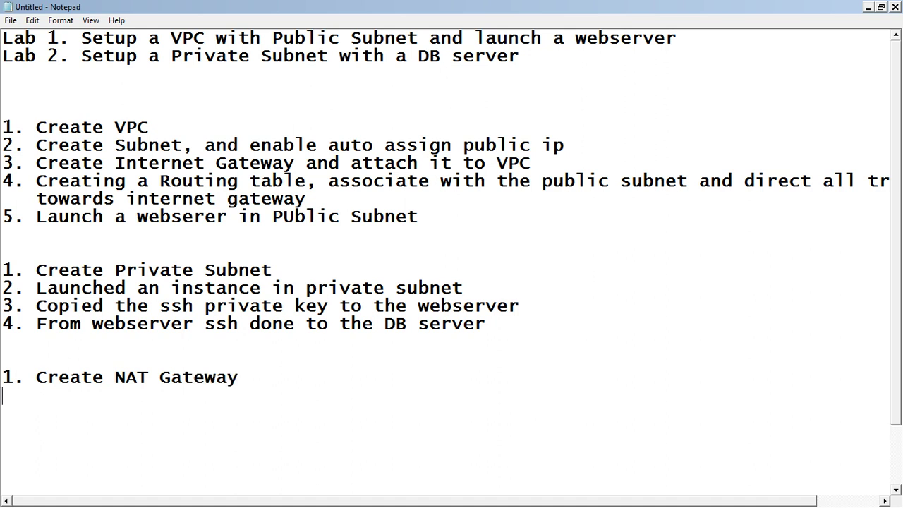
Add "2. Create a route table for private subnet and direct all traffic towards the NAT gateway" and a blank line above the third list
type("2. Crea")
type("te ")
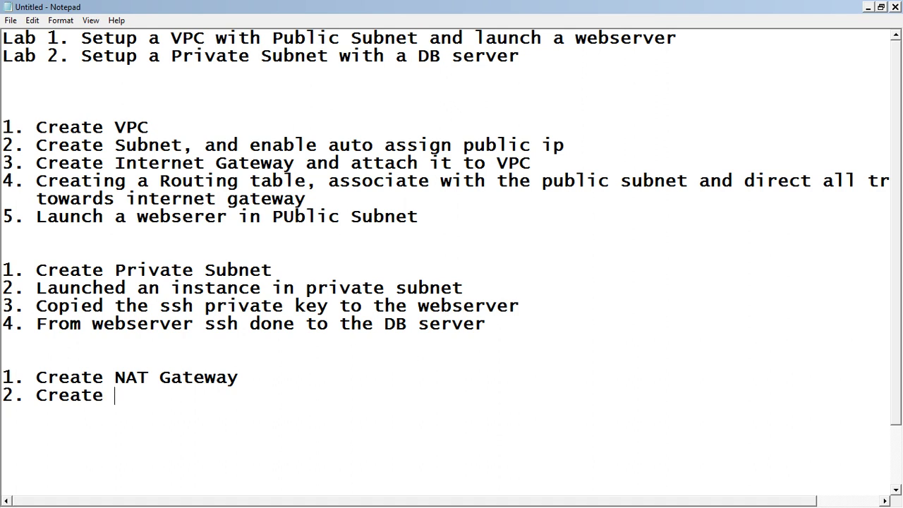
type("a route table ")
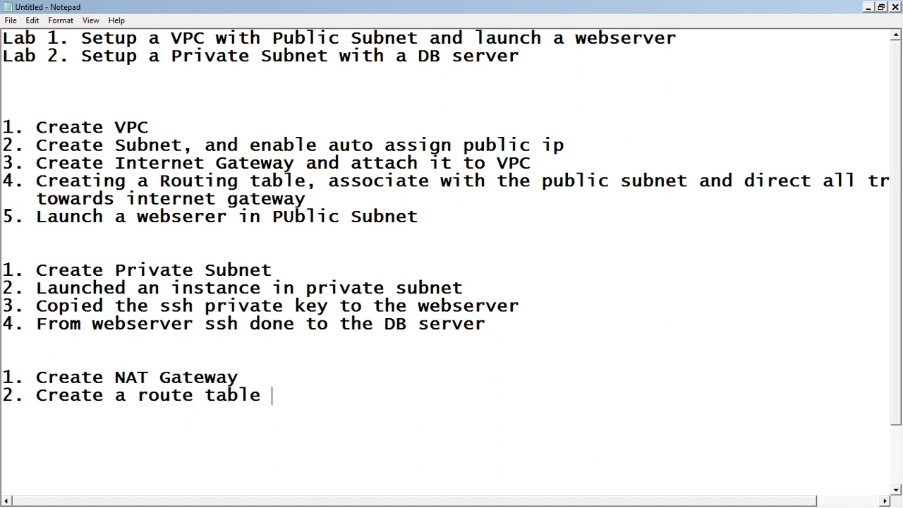
type("for pr")
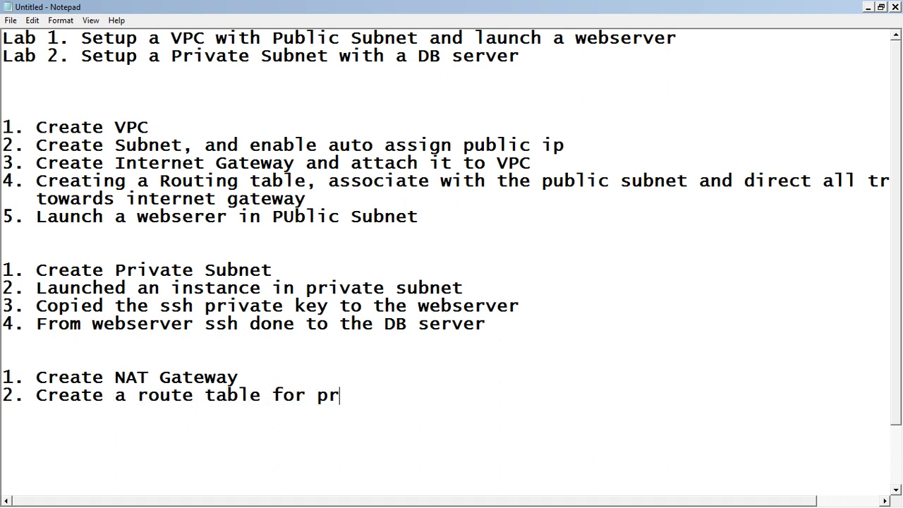
type("ivate su")
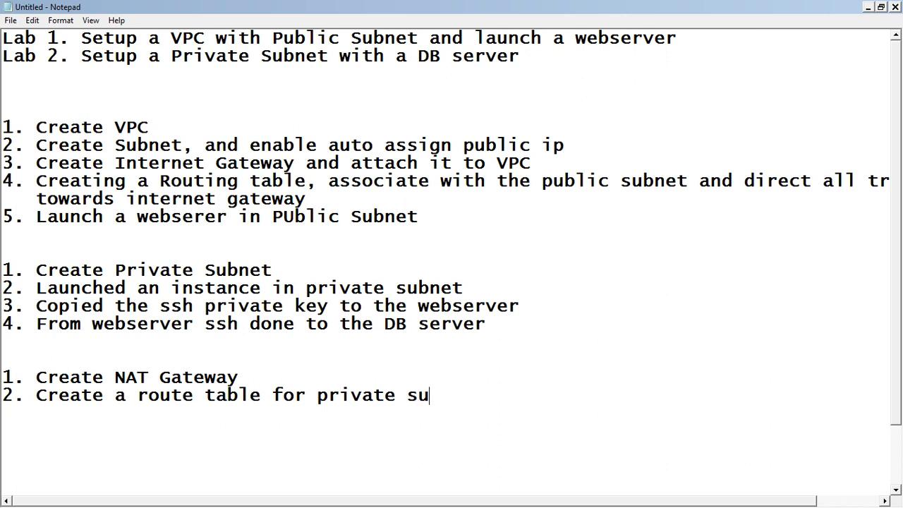
type("bnet and ")
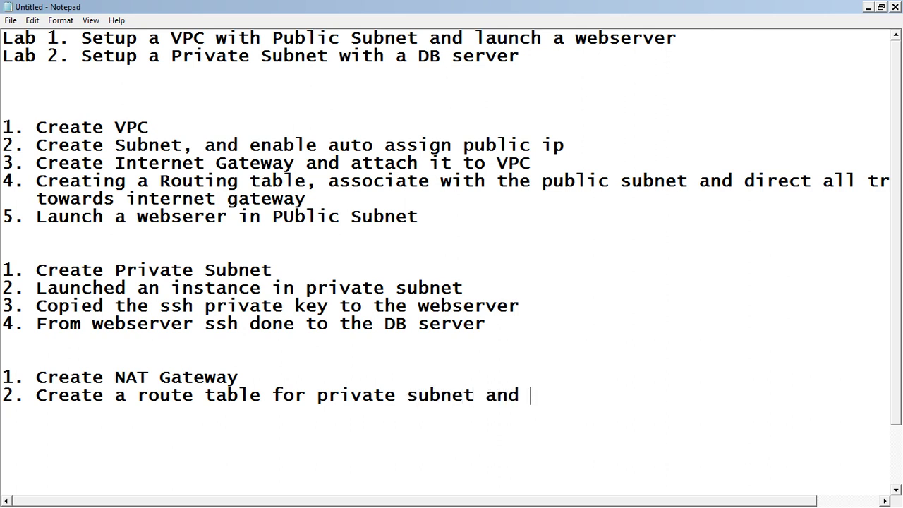
type("direct ")
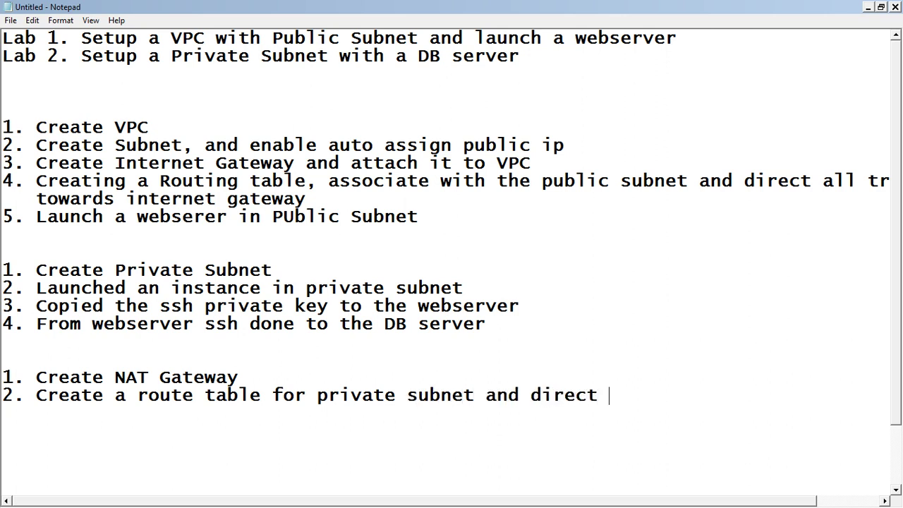
type("all traffic towares")
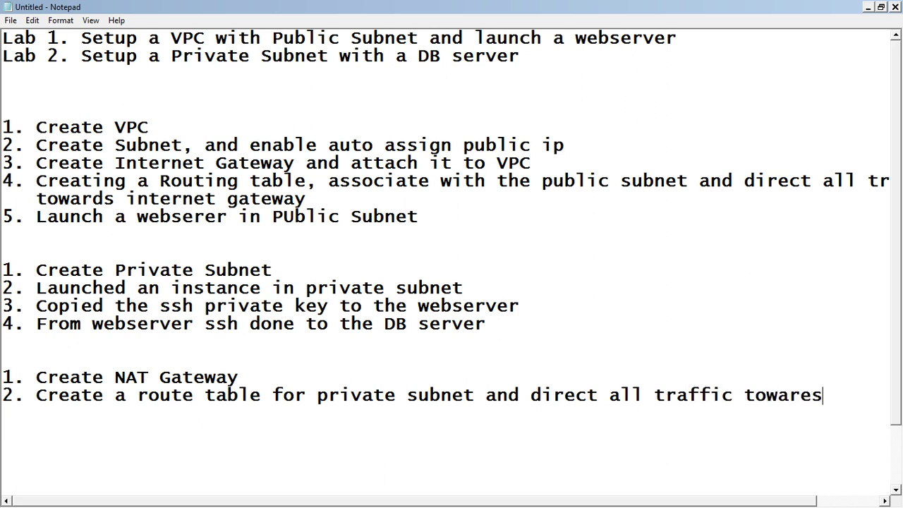
key("BackSpace")
type("ds the NAT ")
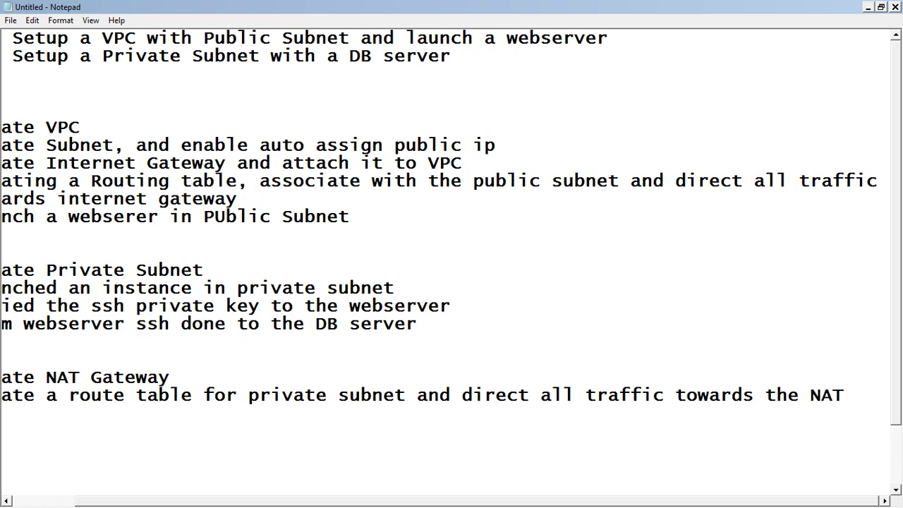
type("gatewa")
key("Home")
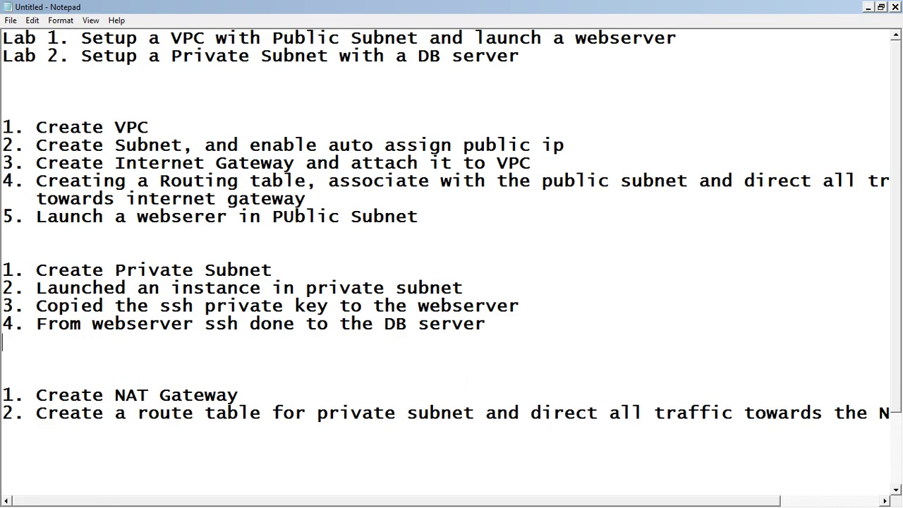
Switch back to the VPC console in the browser and create a route table named RT-Private-SN in Demo-VPC
key("alt+Tab")
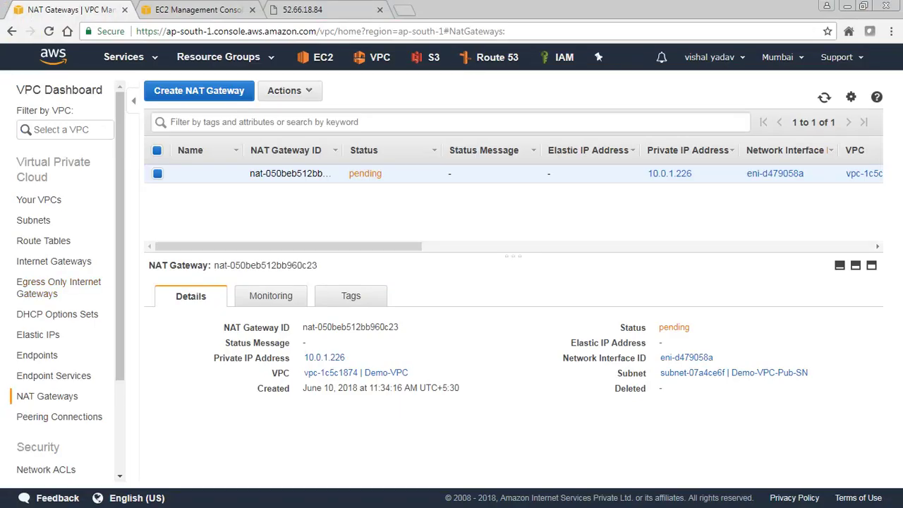
left_click(43, 240)
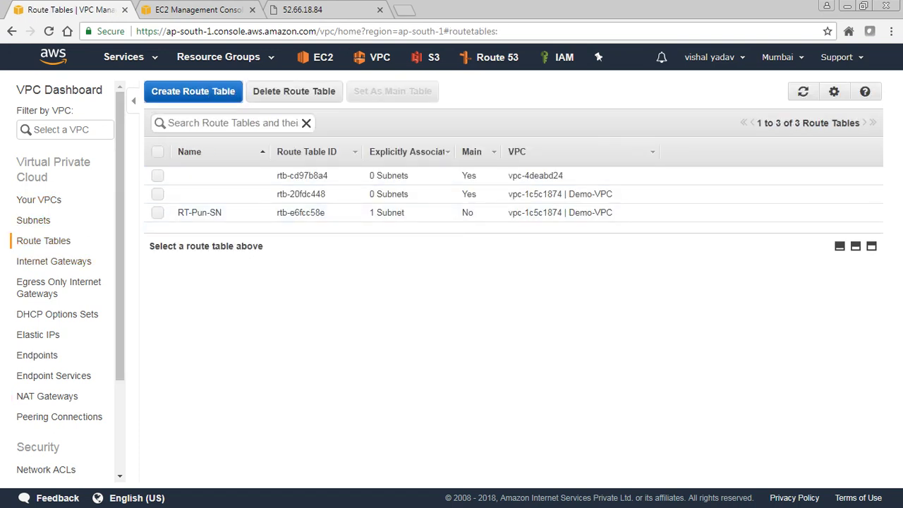
left_click(193, 91)
left_click(488, 219)
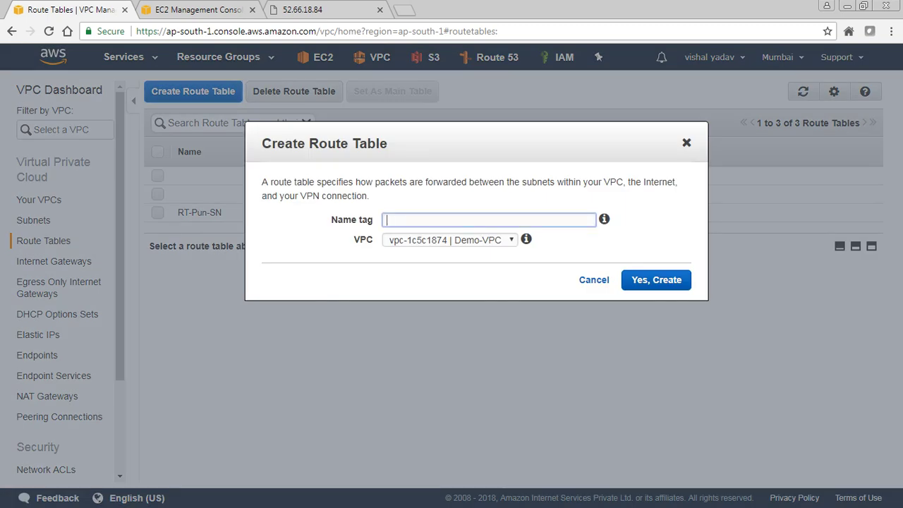
type("RT-Private-SN")
left_click(450, 240)
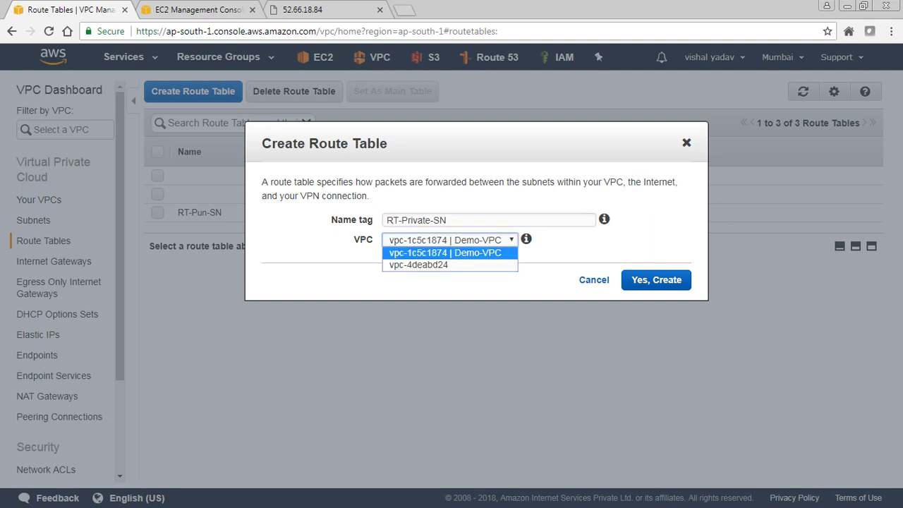
left_click(450, 253)
left_click(656, 279)
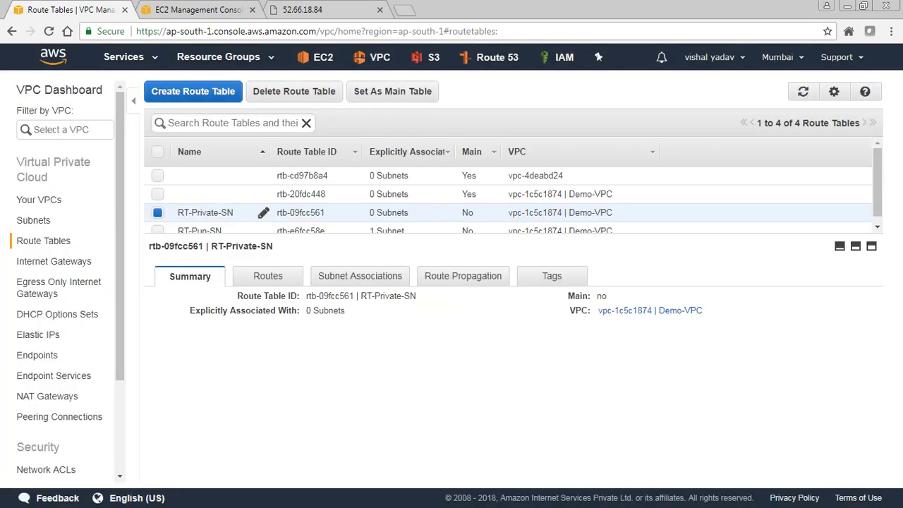
Add and save a route in RT-Private-SN with destination 0.0.0.0/16 and target NAT gateway nat-050beb512bb960c23
left_click(264, 213)
key("Escape")
left_click(268, 276)
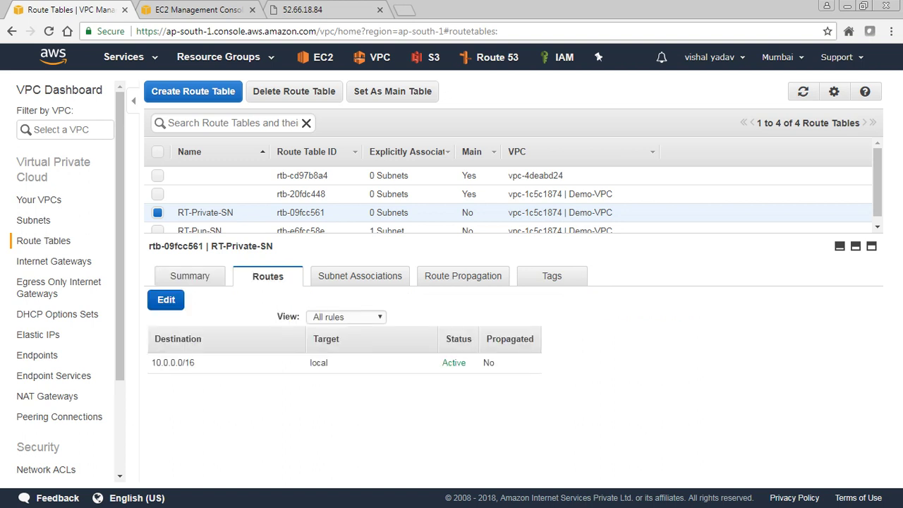
left_click(166, 299)
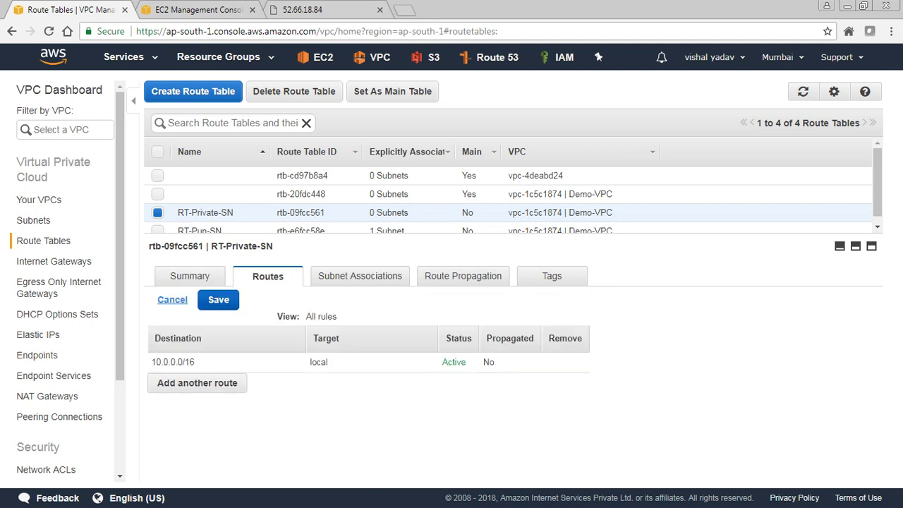
left_click(197, 383)
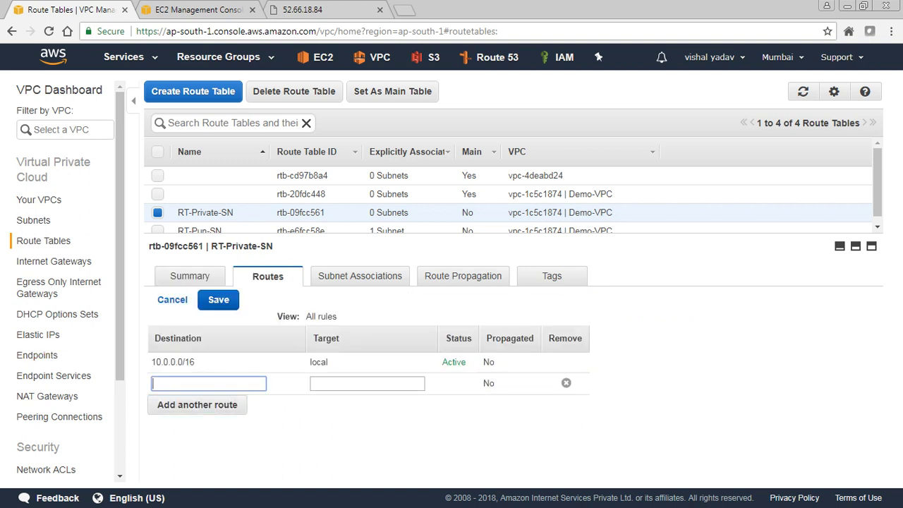
type("0.0.0.0/16")
left_click(367, 383)
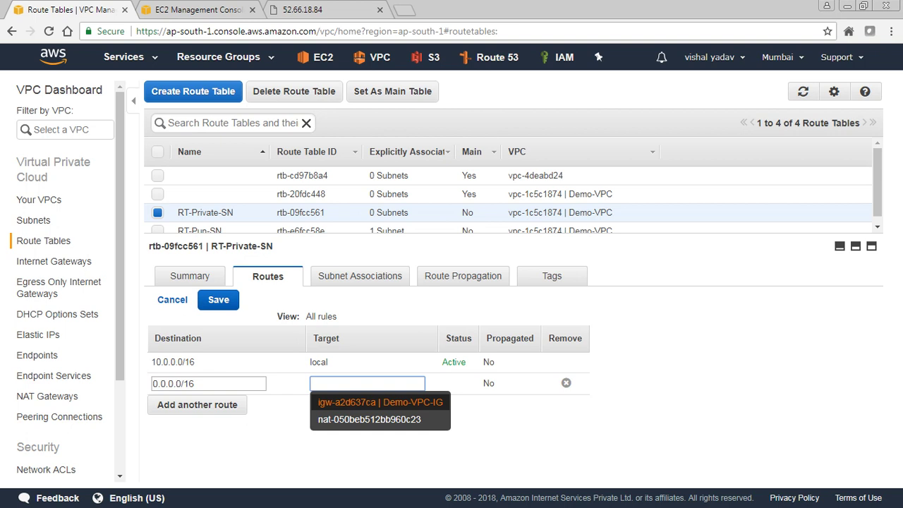
key("Down")
key("Up")
key("Down")
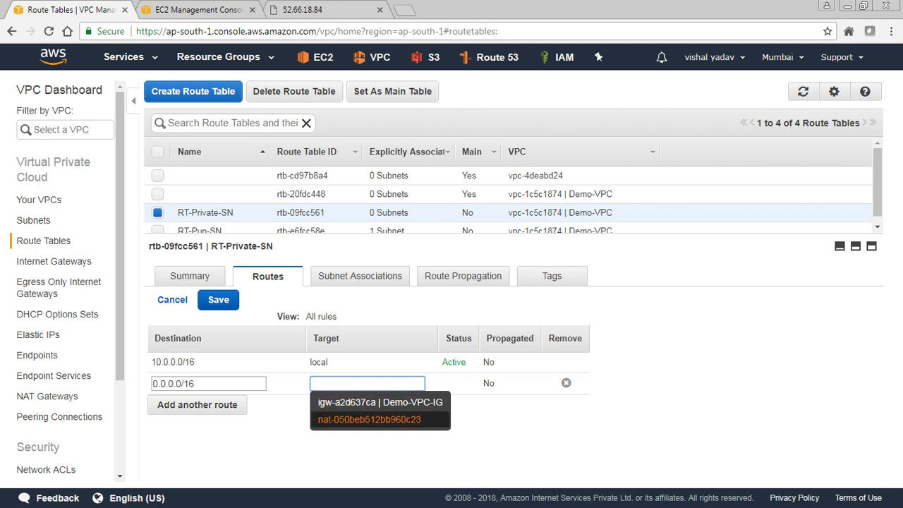
key("Return")
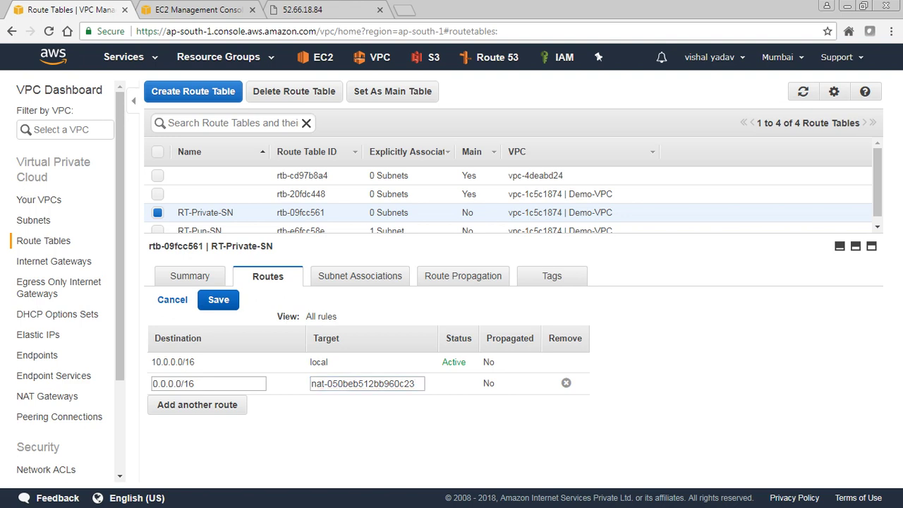
left_click(218, 299)
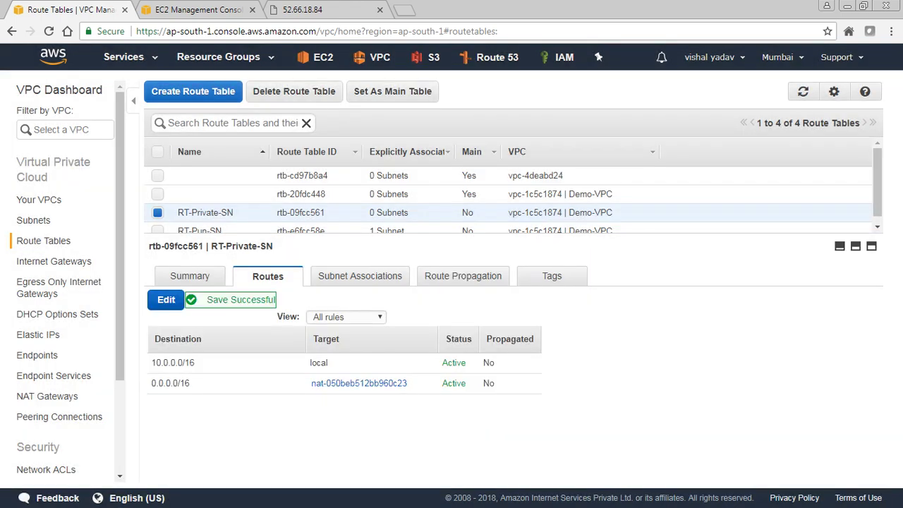
Associate the private subnet Demo-VPC-Pri-SN with the RT-Private-SN route table and save
left_click(360, 276)
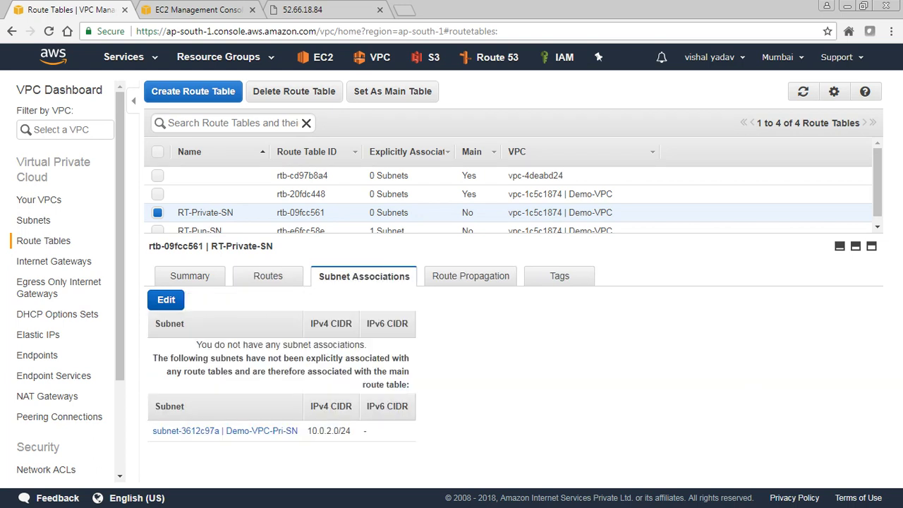
left_click(166, 299)
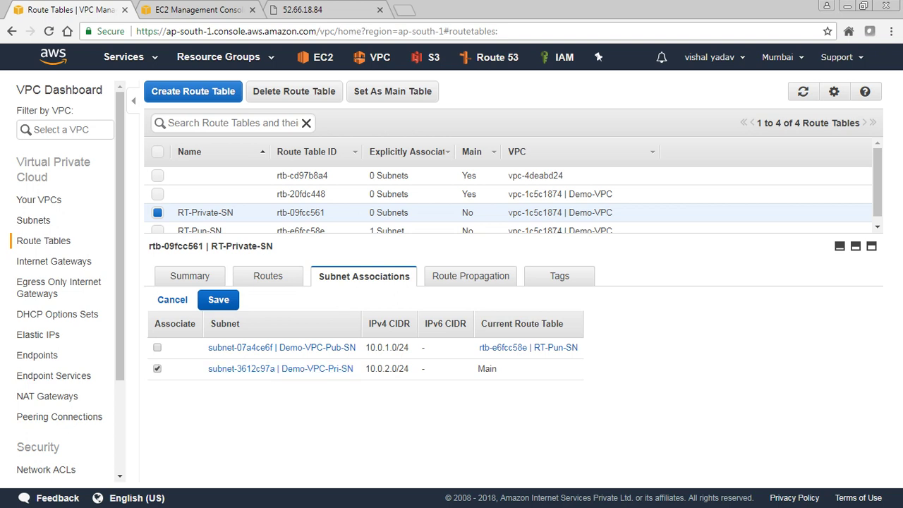
left_click(218, 299)
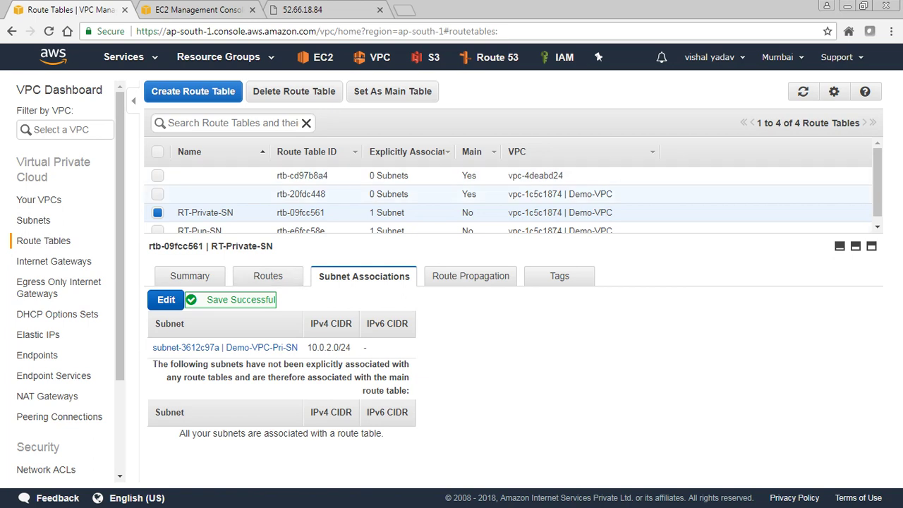
Check the NAT gateway list, switch to the DBServer terminal and try to run "yum install mysql -y" again
left_click(46, 396)
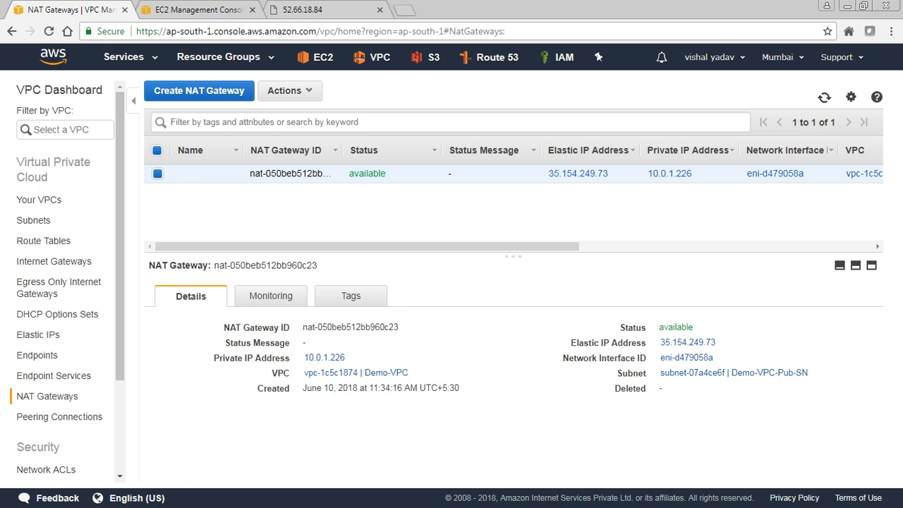
key("alt+Tab")
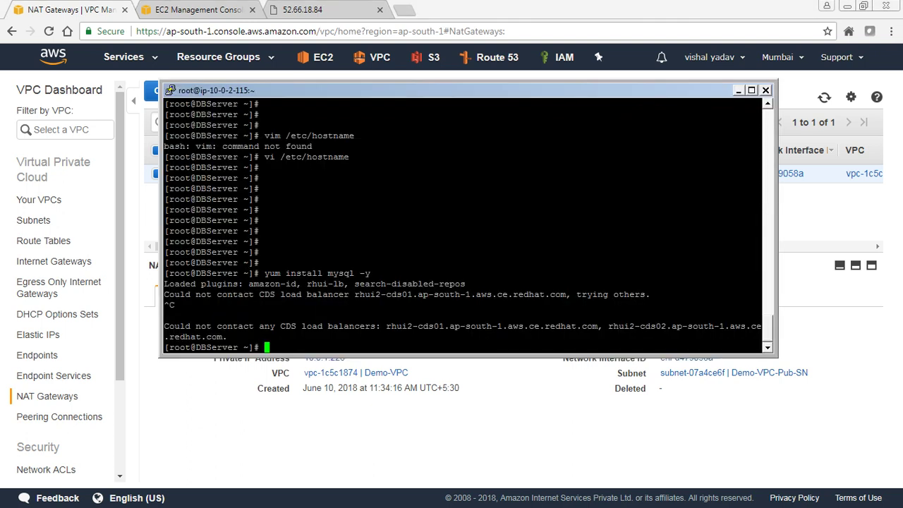
key("Return")
key("Return")
key("Return")
key("Return")
key("Return")
key("Return")
key("Return")
key("Return")
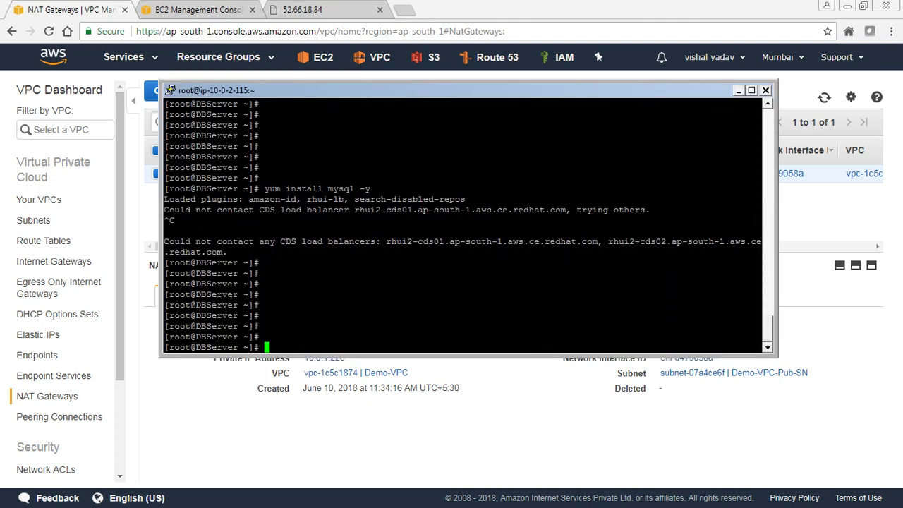
key("Up")
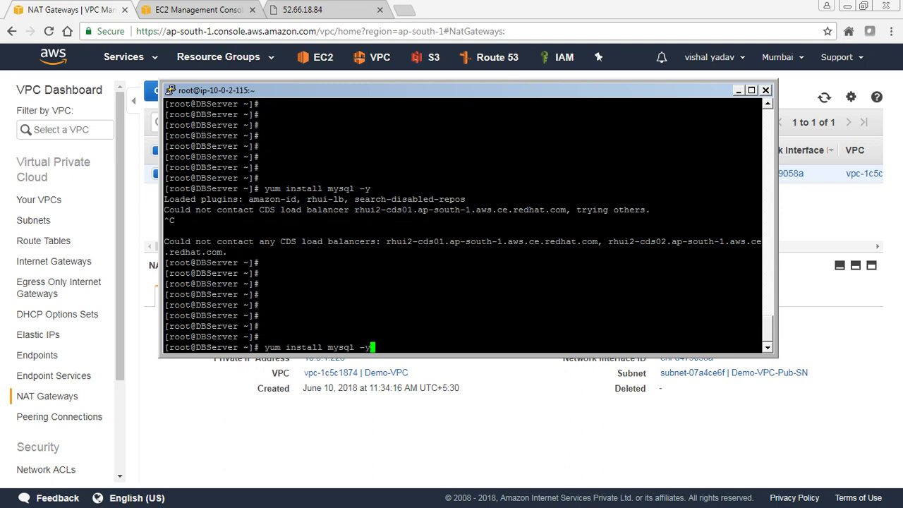
key("Return")
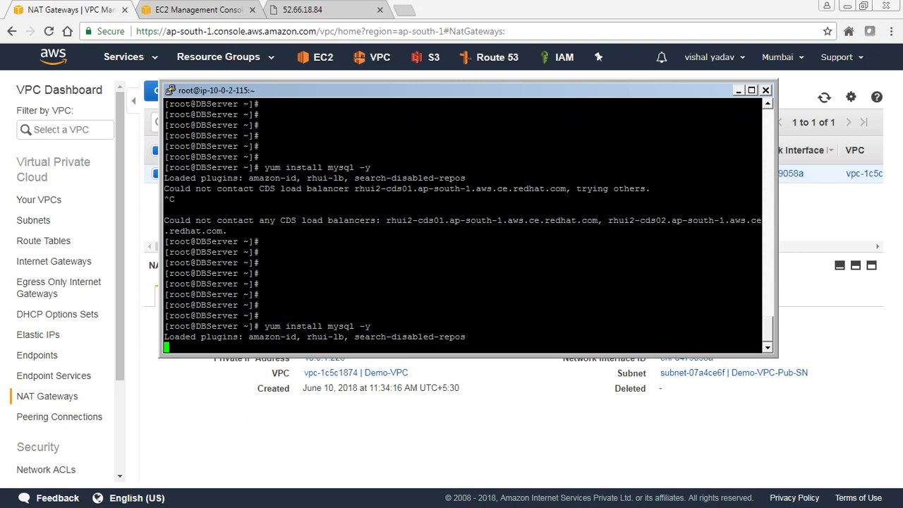
left_click_drag(776, 355, 835, 441)
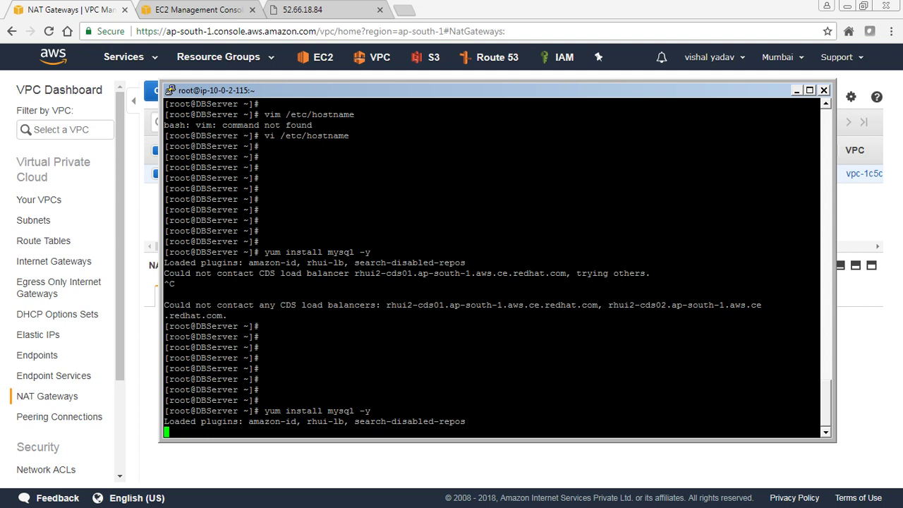
key("ctrl+c")
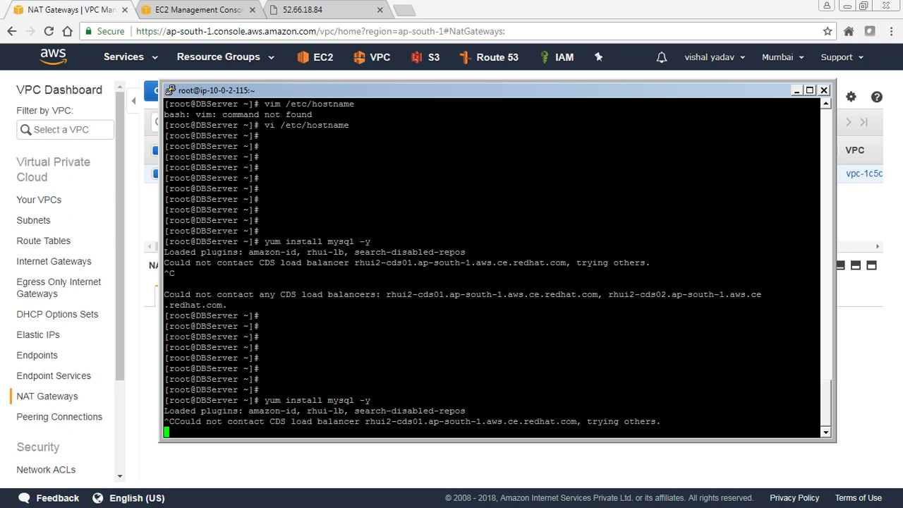
key("ctrl+c")
key("ctrl+c")
key("ctrl+c")
key("Return")
key("Return")
key("Return")
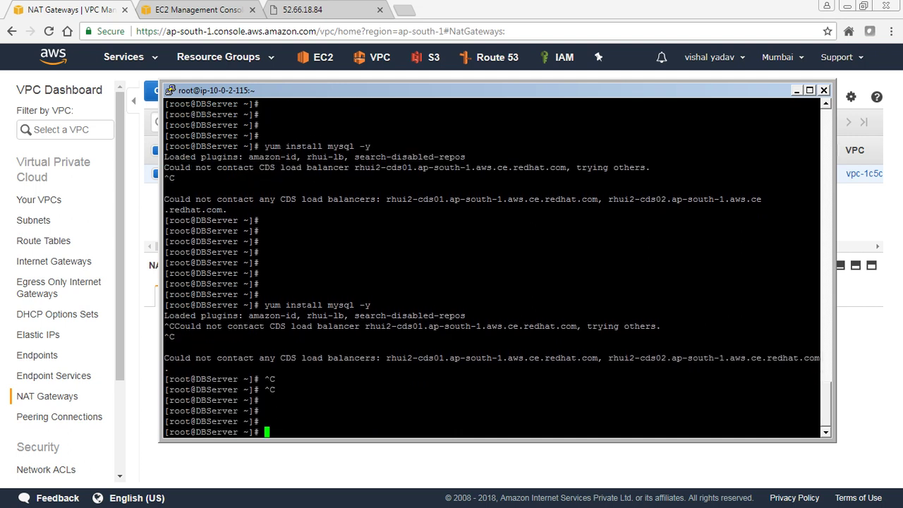
type("ping www.google.com")
key("Return")
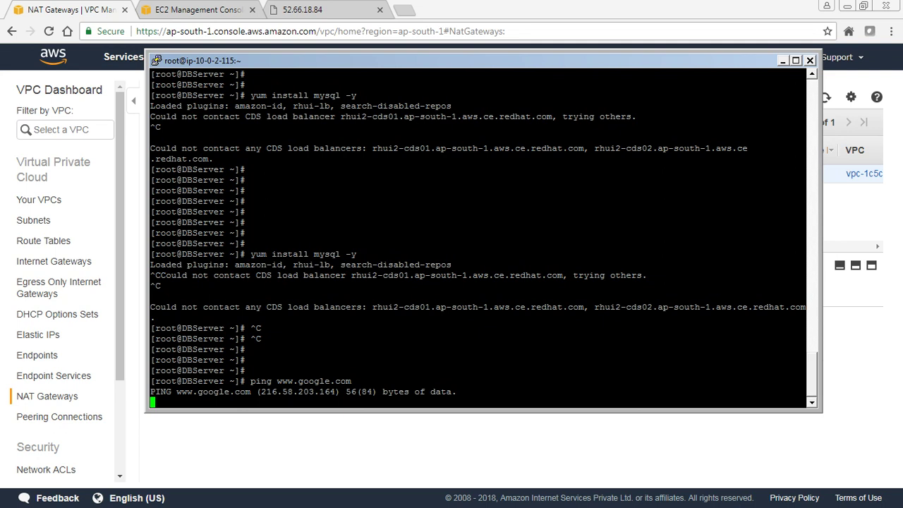
Switch back to the VPC console in the browser and examine the NAT gateway's columns, CloudWatch metrics and details
key("alt+Tab")
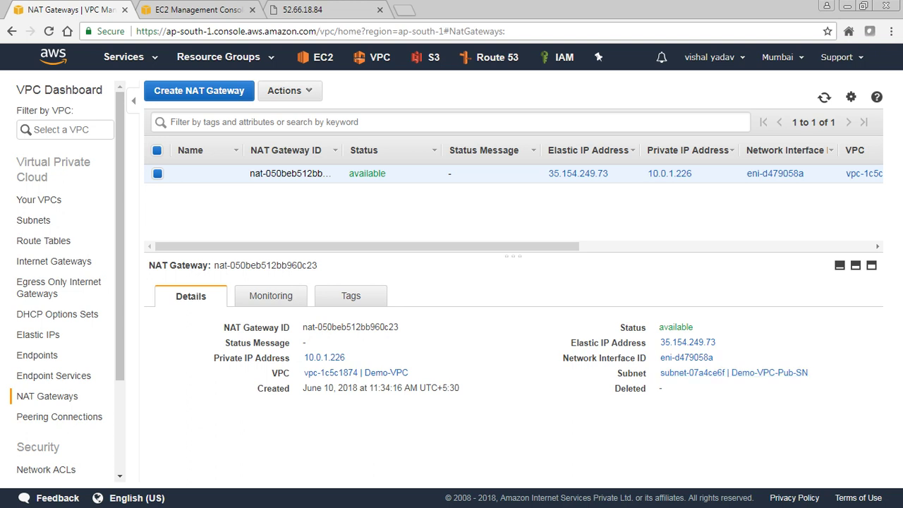
scroll(514, 197, "right", 5)
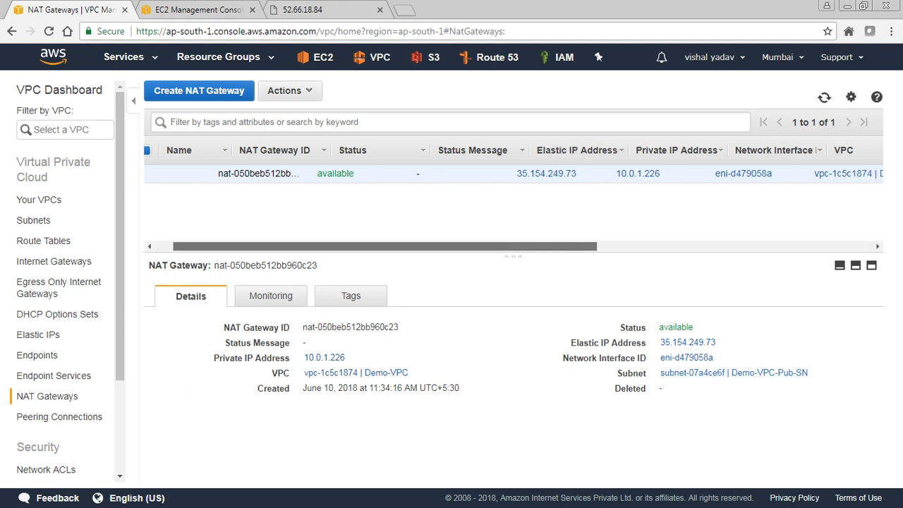
scroll(514, 198, "right", 5)
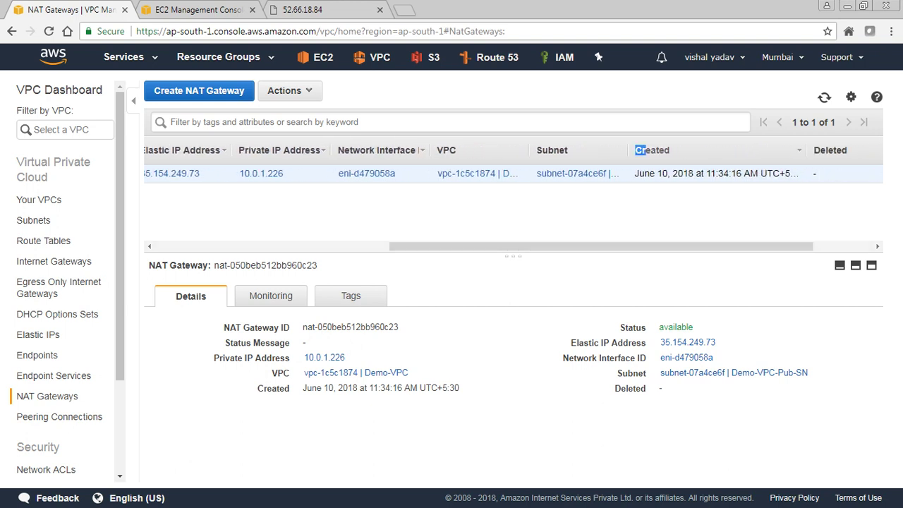
left_click(646, 149)
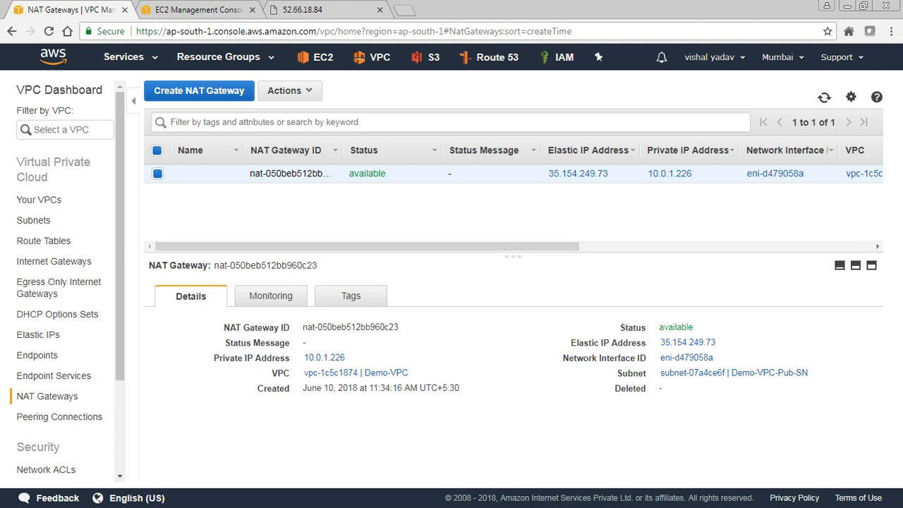
left_click(270, 296)
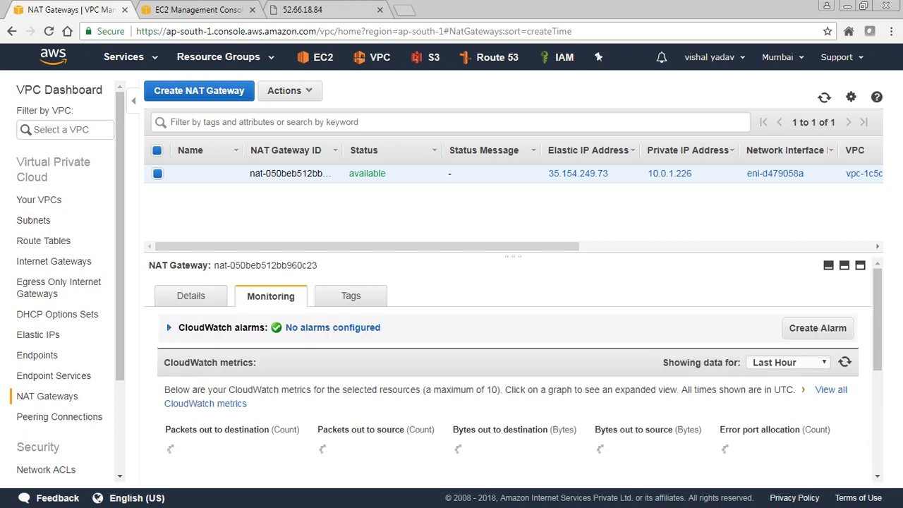
scroll(437, 304, "down", 3)
scroll(436, 303, "up", 5)
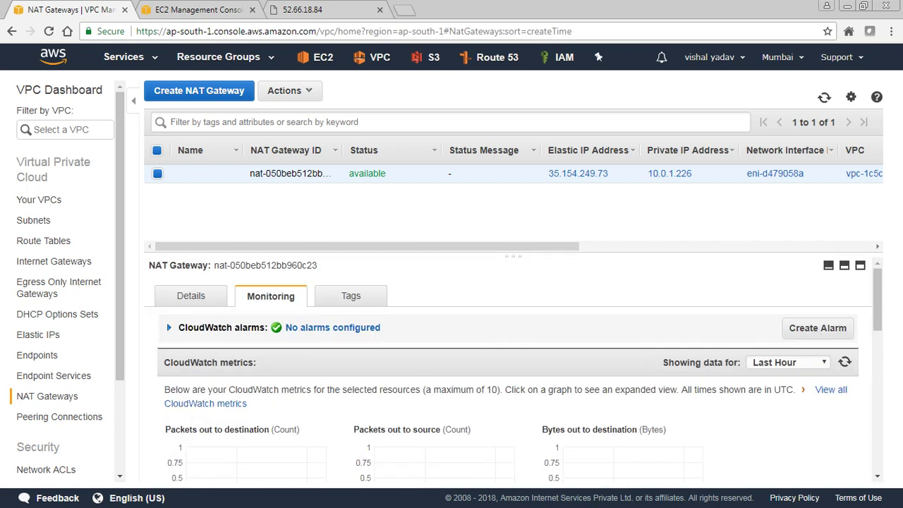
left_click(191, 295)
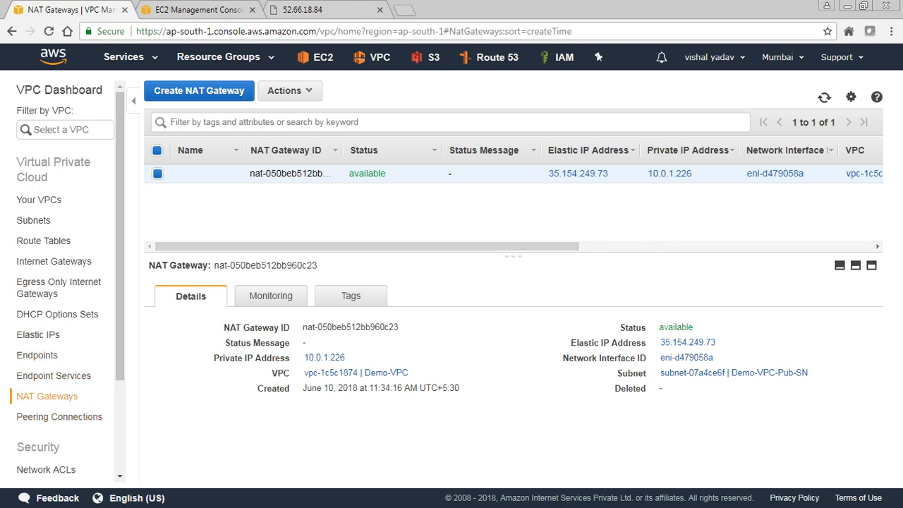
scroll(64, 283, "down", 1)
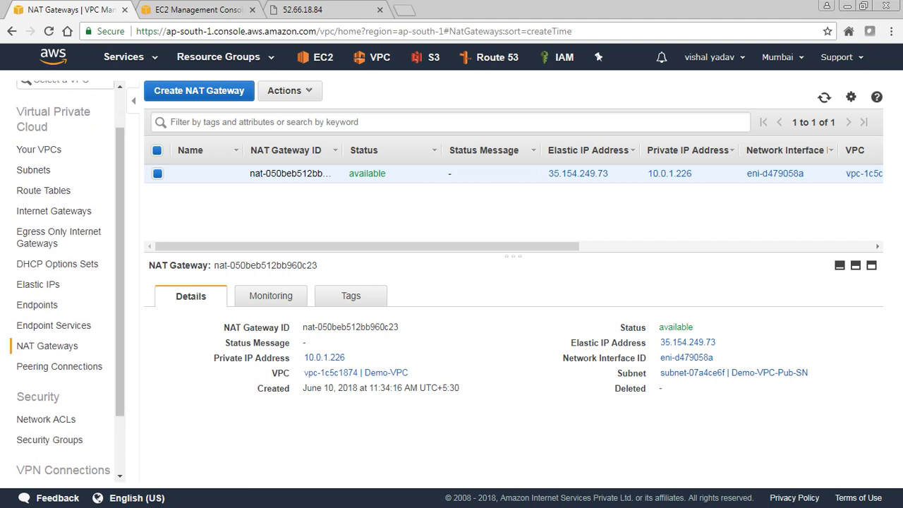
scroll(54, 261, "up", 1)
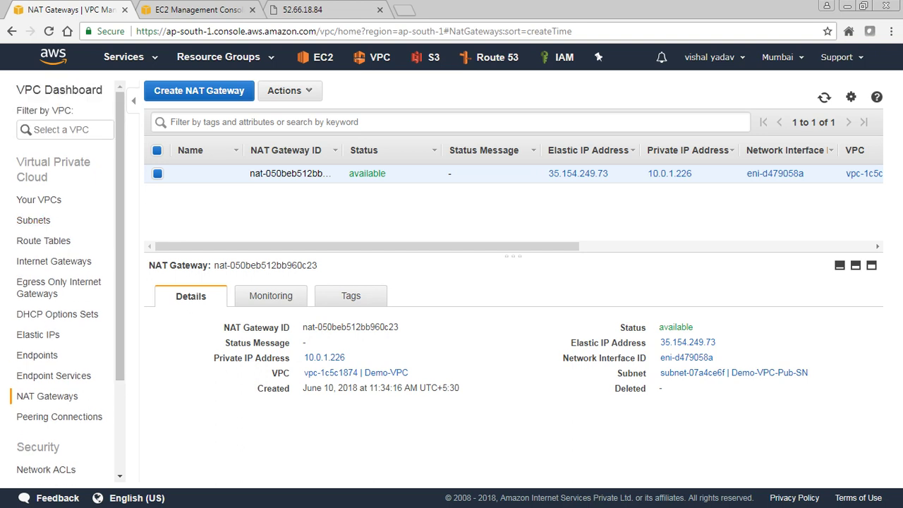
Examine the route table assigned to the Demo-VPC-Pri-SN subnet and open its assignment for editing
left_click(33, 220)
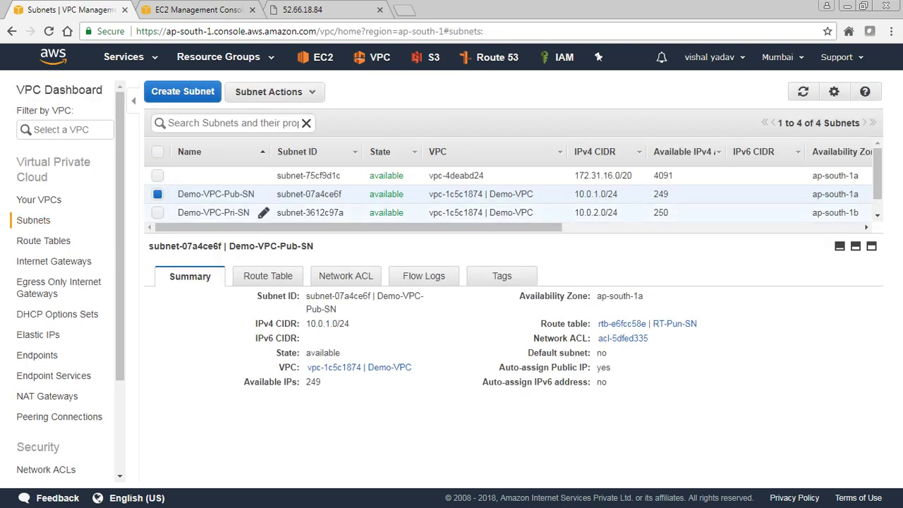
left_click(158, 213)
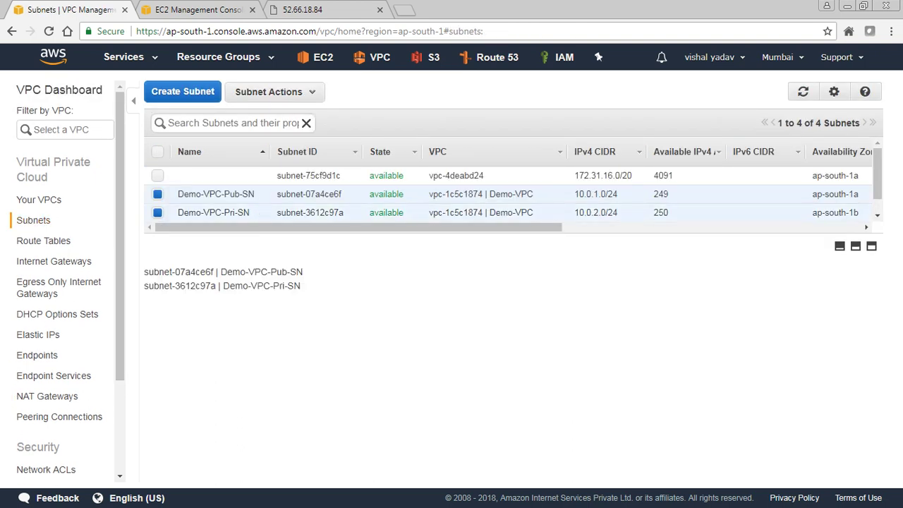
left_click(158, 193)
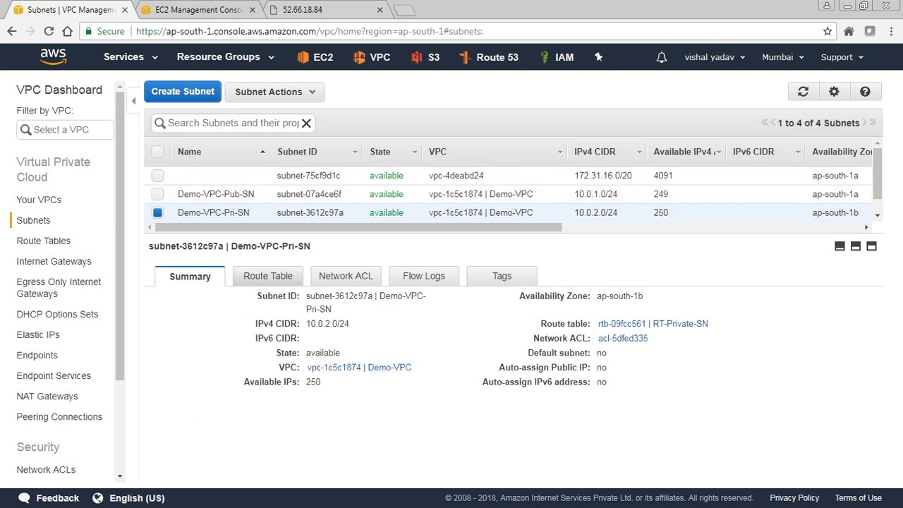
left_click(268, 276)
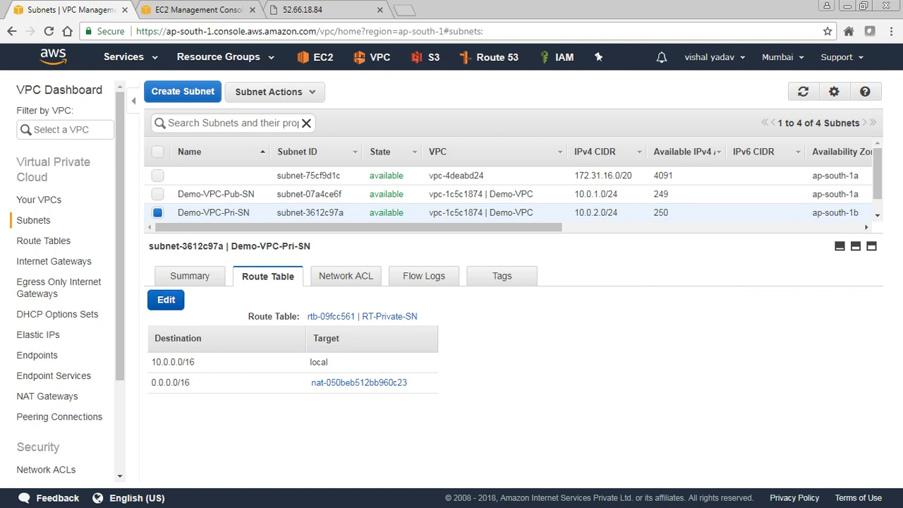
left_click(166, 300)
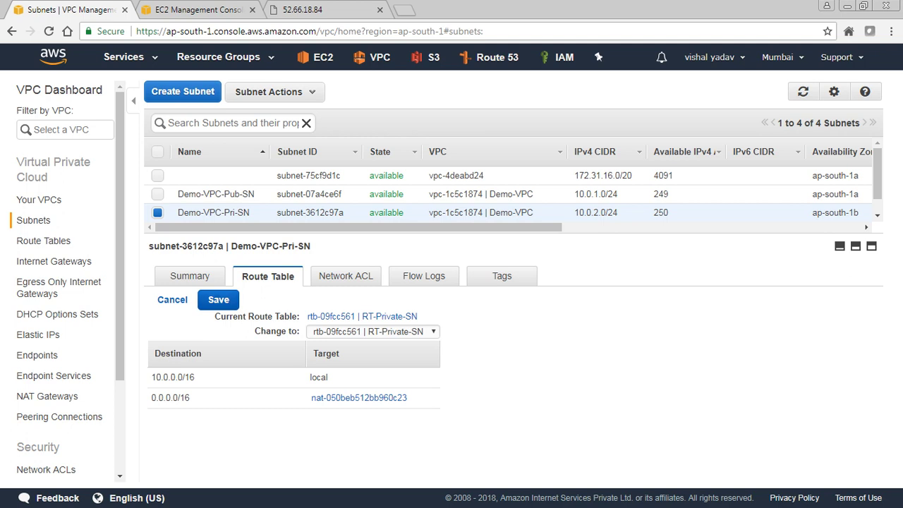
Change the destination of the NAT gateway route in the RT-Private-SN route table to 0.0.0.0/0 and save it
left_click(43, 241)
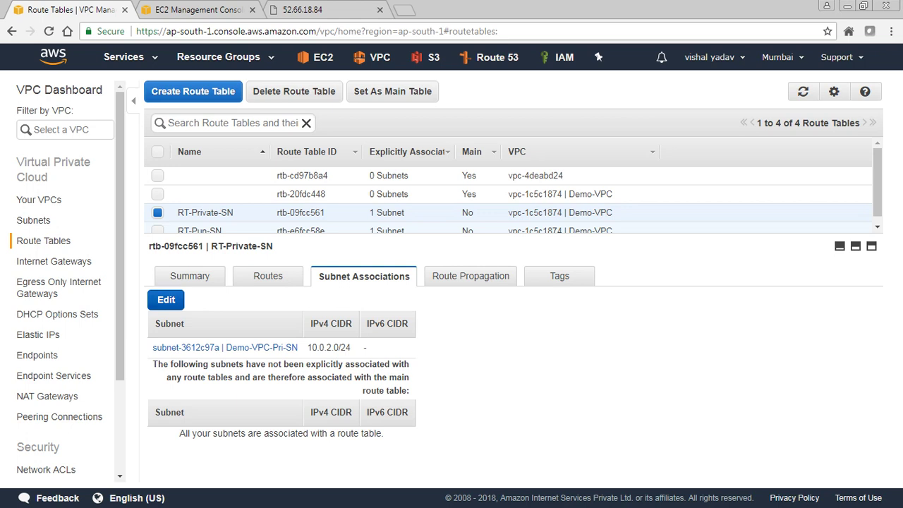
left_click(267, 276)
left_click(165, 300)
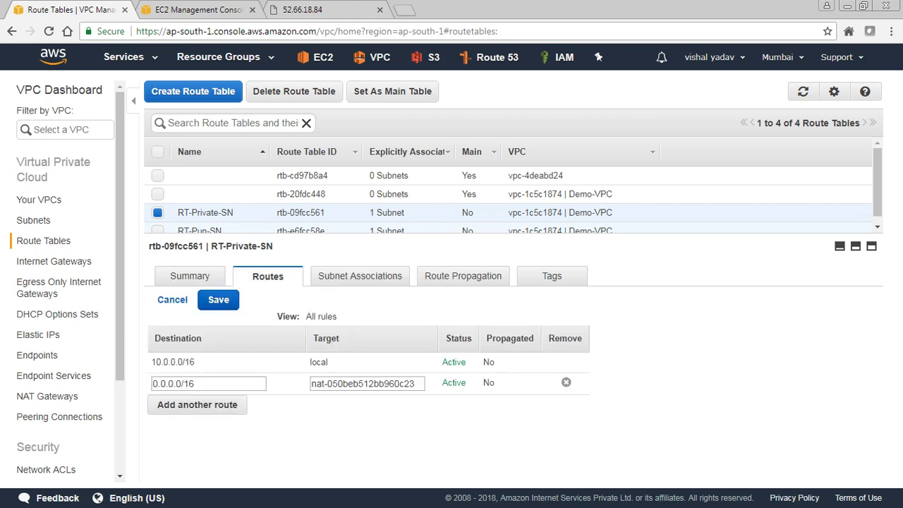
left_click(212, 384)
key("BackSpace")
key("BackSpace")
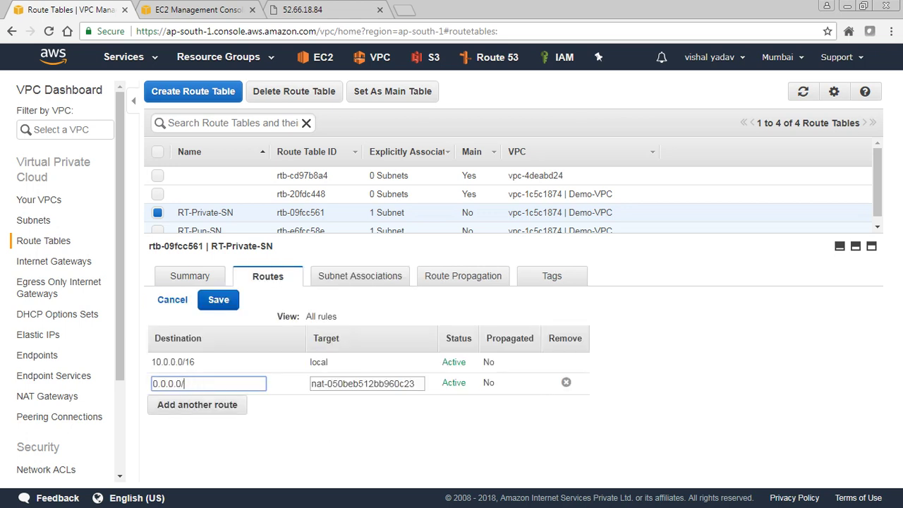
type("0")
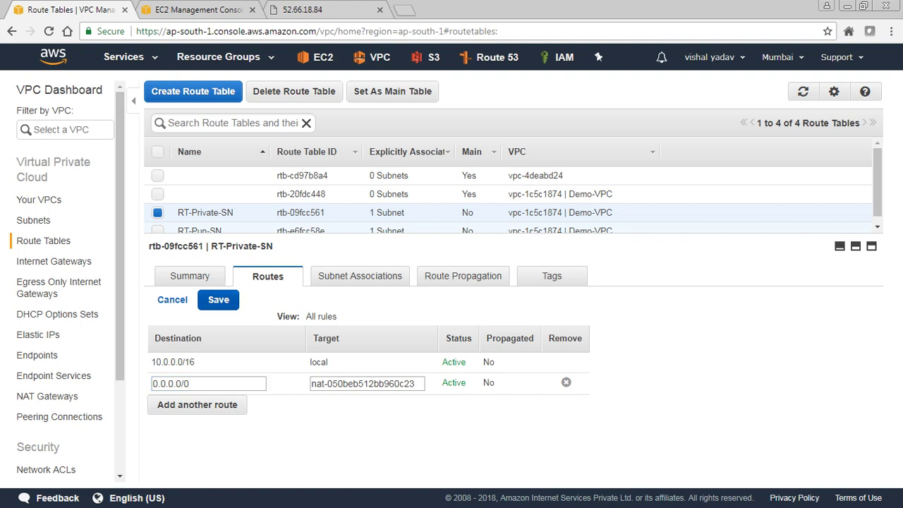
left_click(218, 299)
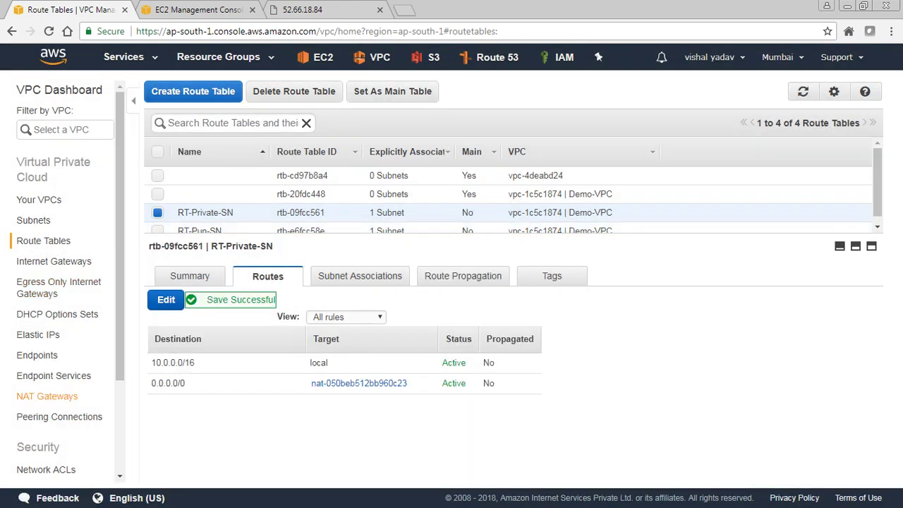
Switch to the DBServer terminal, stop the running ping and run "yum install mysql -y" again
left_click(302, 9)
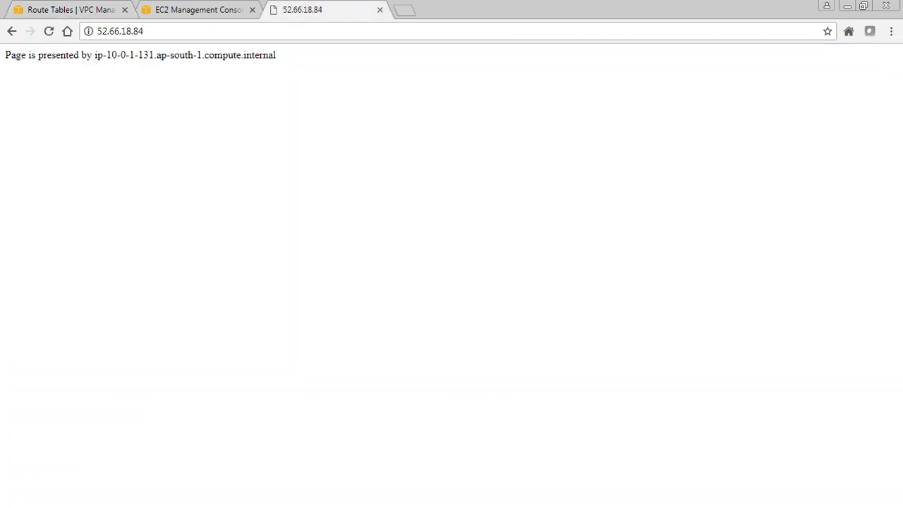
left_click(70, 9)
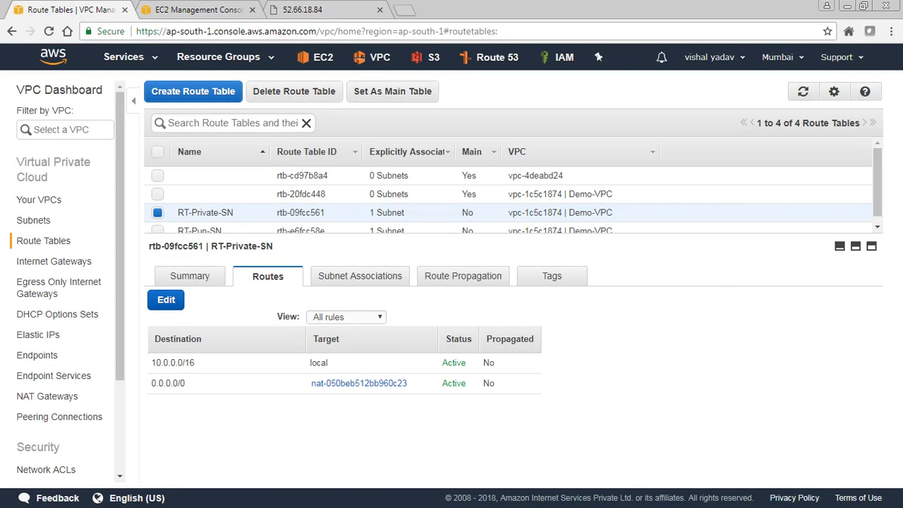
key("alt+Tab")
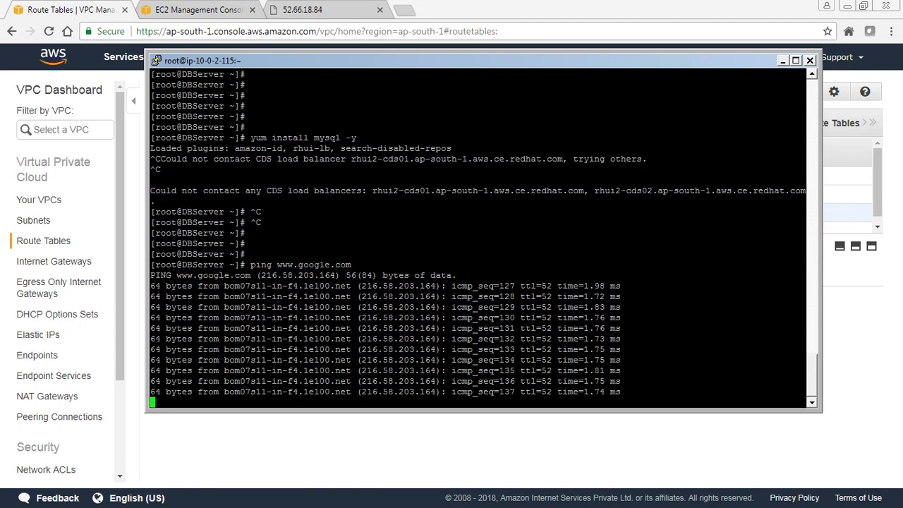
key("ctrl+c")
key("Return")
key("Return")
key("Up")
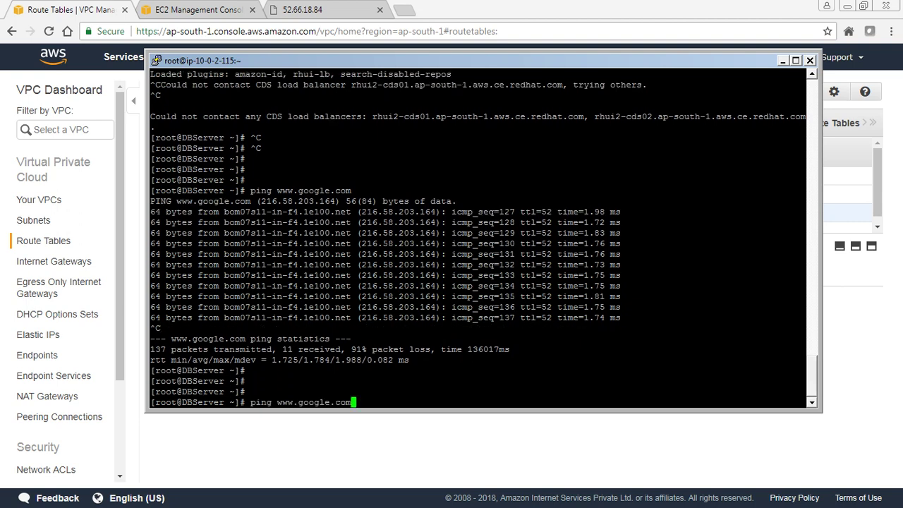
key("Up")
key("Return")
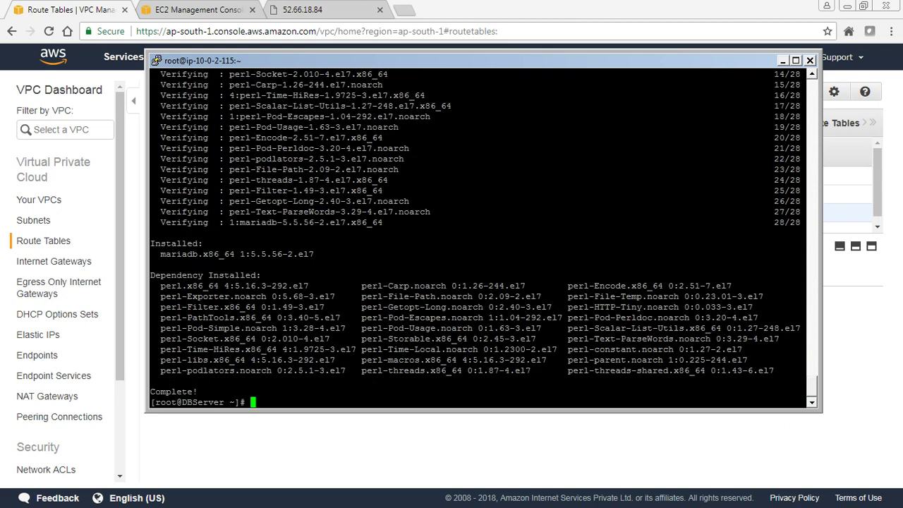
Switch to the Notepad notes, add "3. Try installing mysql" under the NAT gateway steps and review the VPC scenario slide
key("alt+Tab")
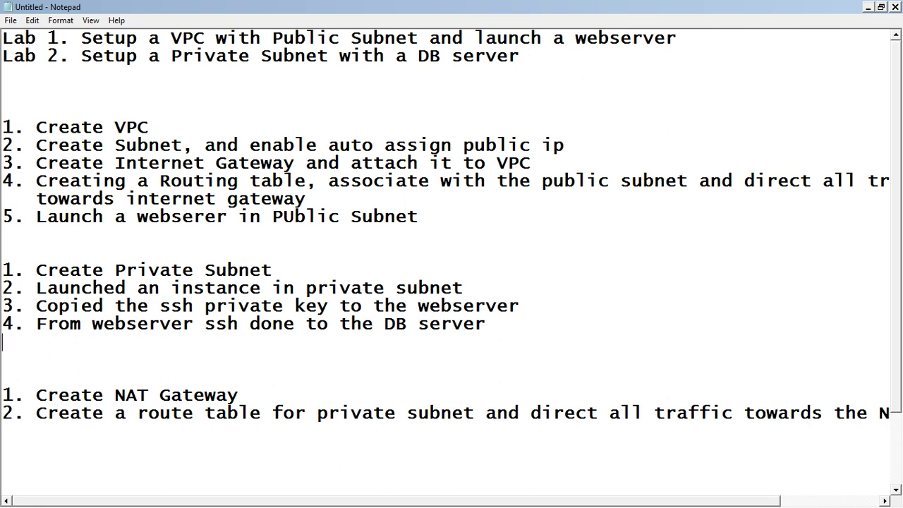
left_click(2, 432)
type("3. Try installing ")
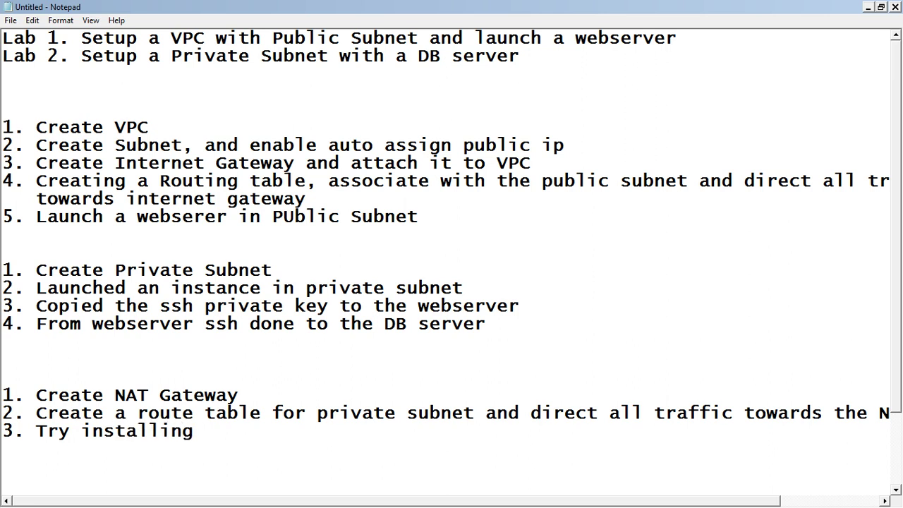
type("mysql")
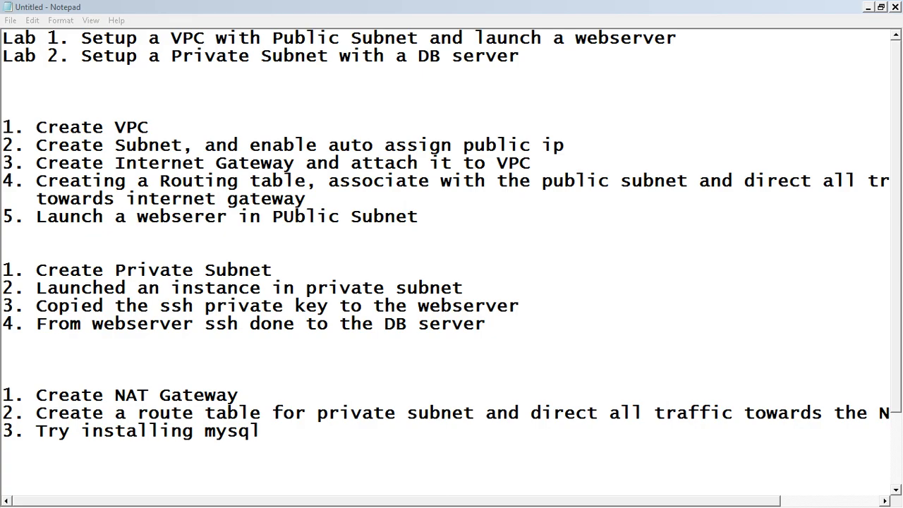
key("alt+Tab")
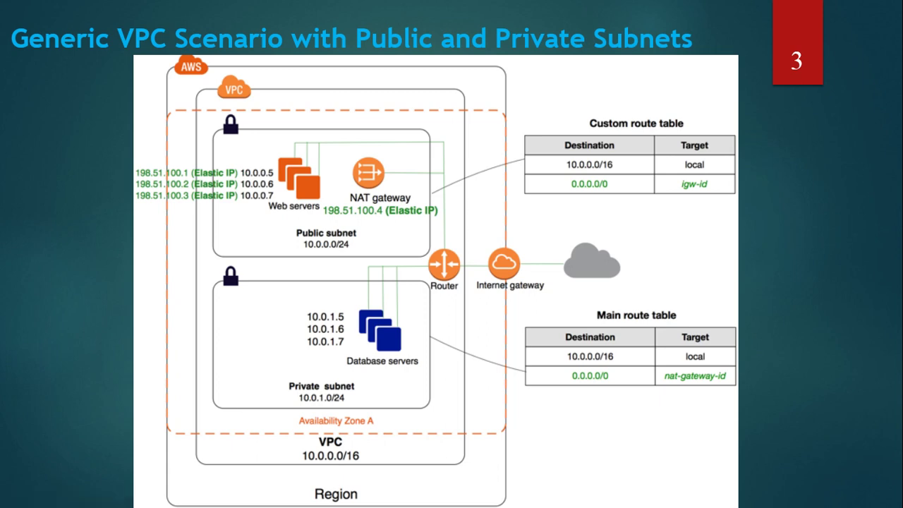
key("alt+Tab")
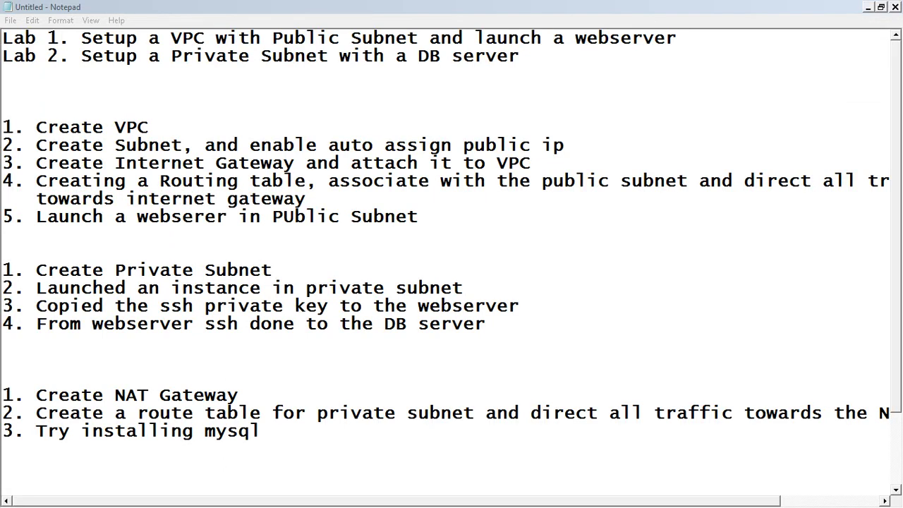